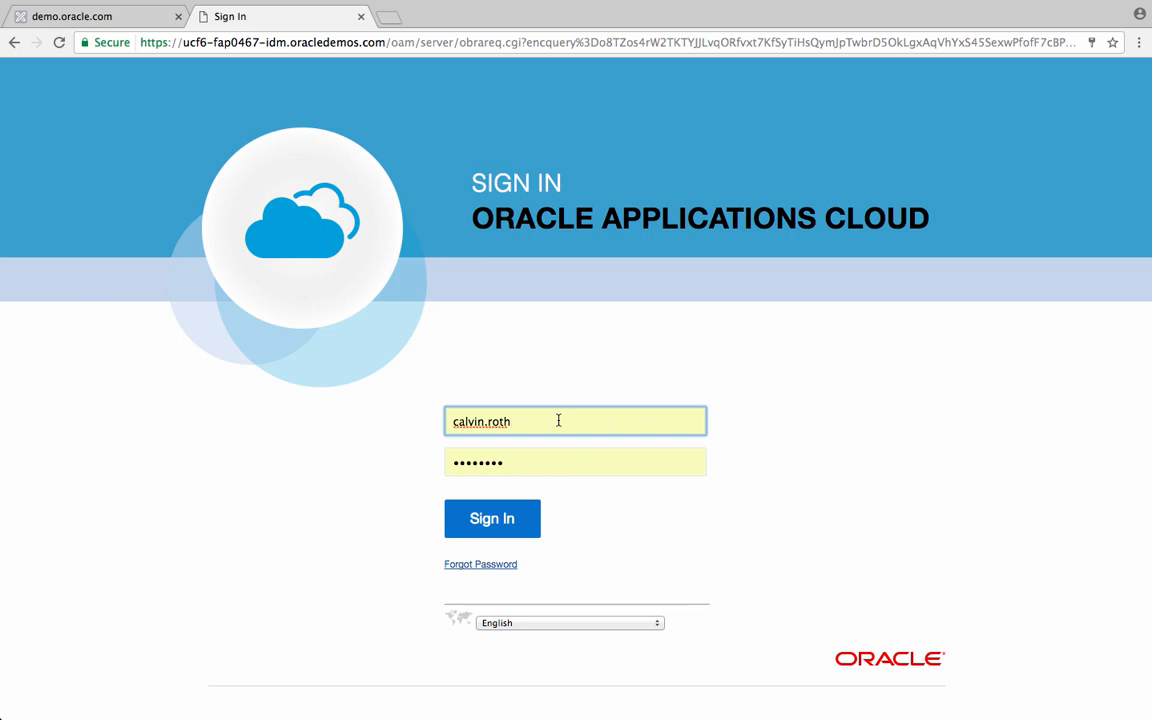
# Sign in to Oracle Applications Cloud with the filled-in credentials and open the Negotiations work area under Procurement
pyautogui.click(510, 527)
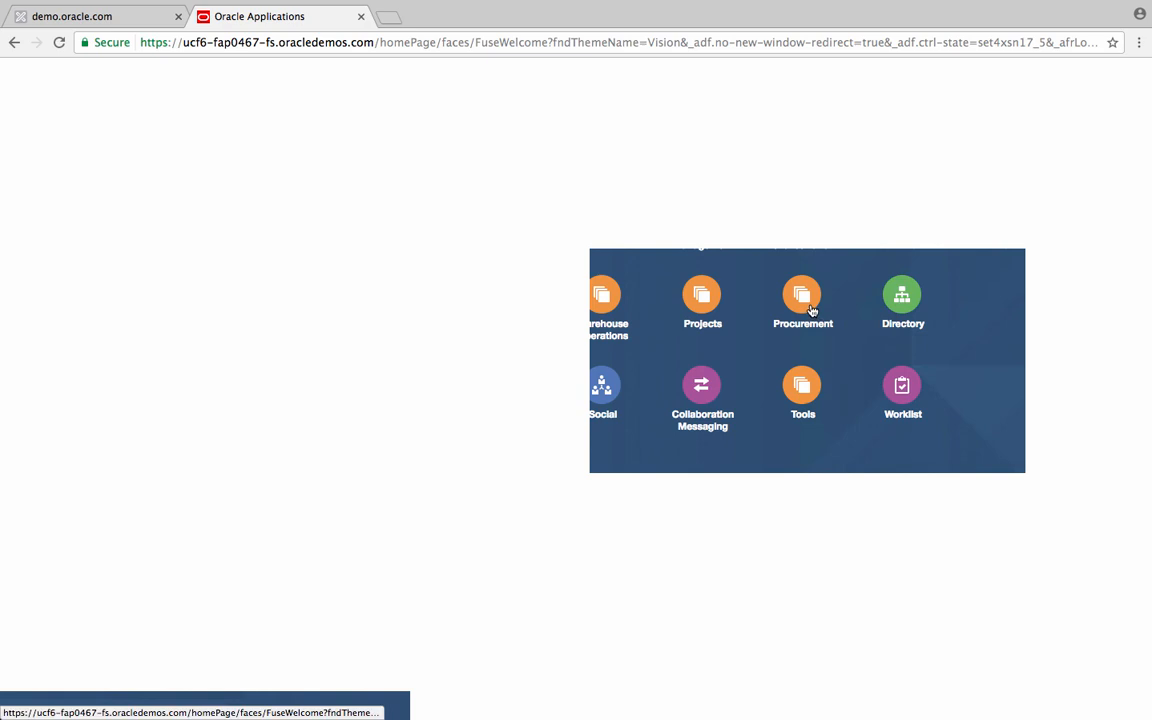
pyautogui.click(803, 298)
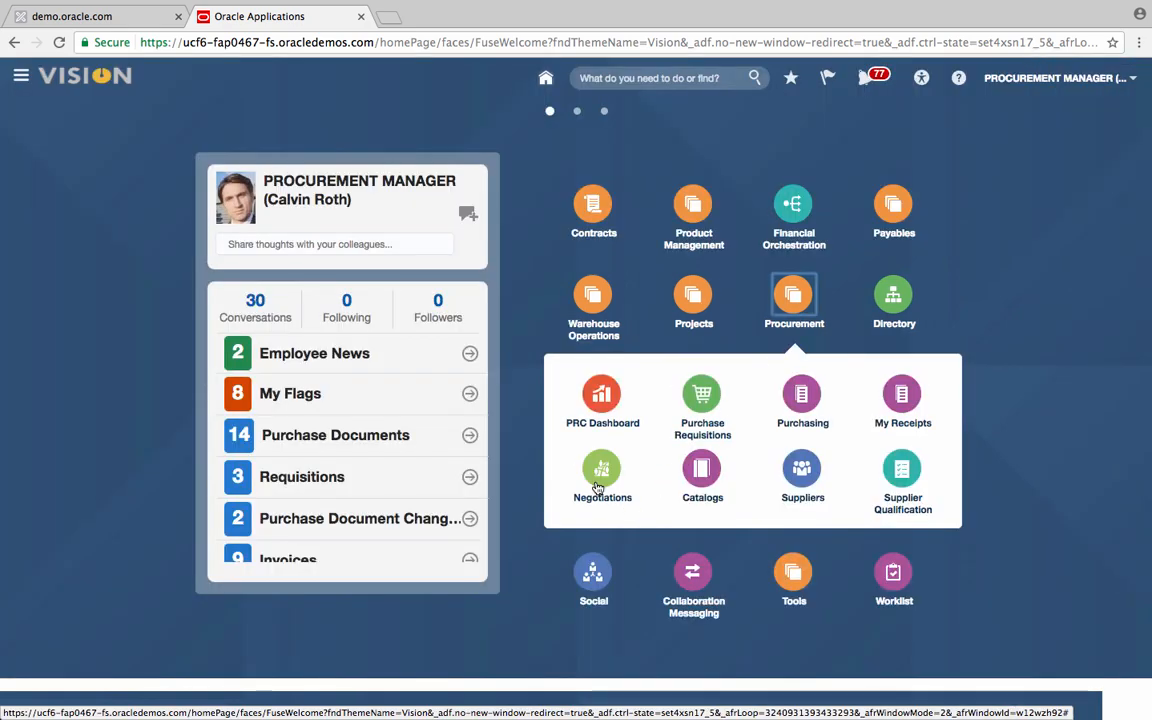
pyautogui.click(598, 487)
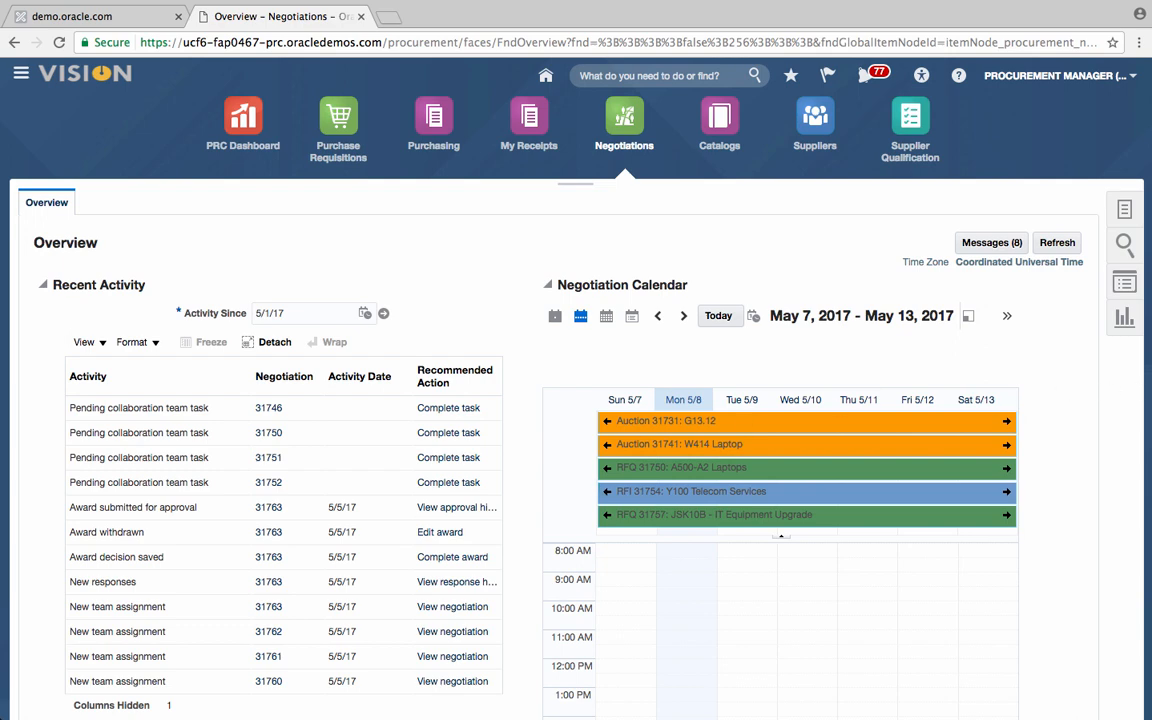
# Examine the Negotiations overview: recent activity, negotiation calendar, ongoing and draft negotiations, expiring agreements and the available tasks
pyautogui.scroll(-2, 1059, 385)
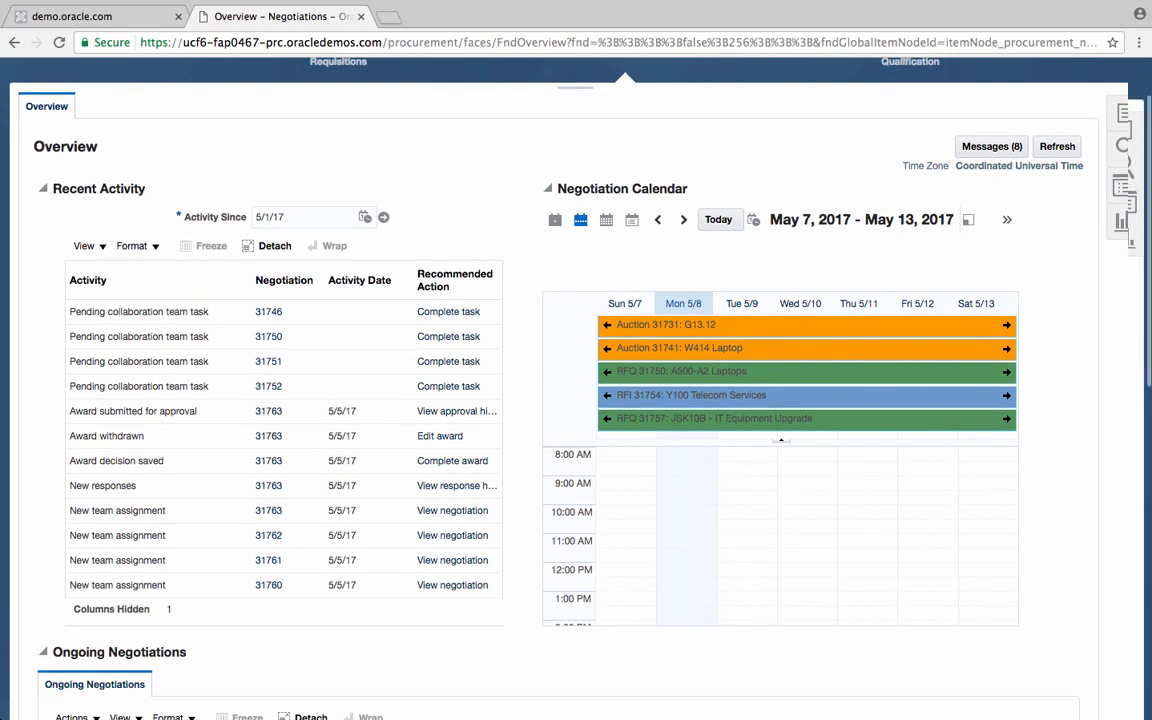
pyautogui.scroll(2, 1059, 385)
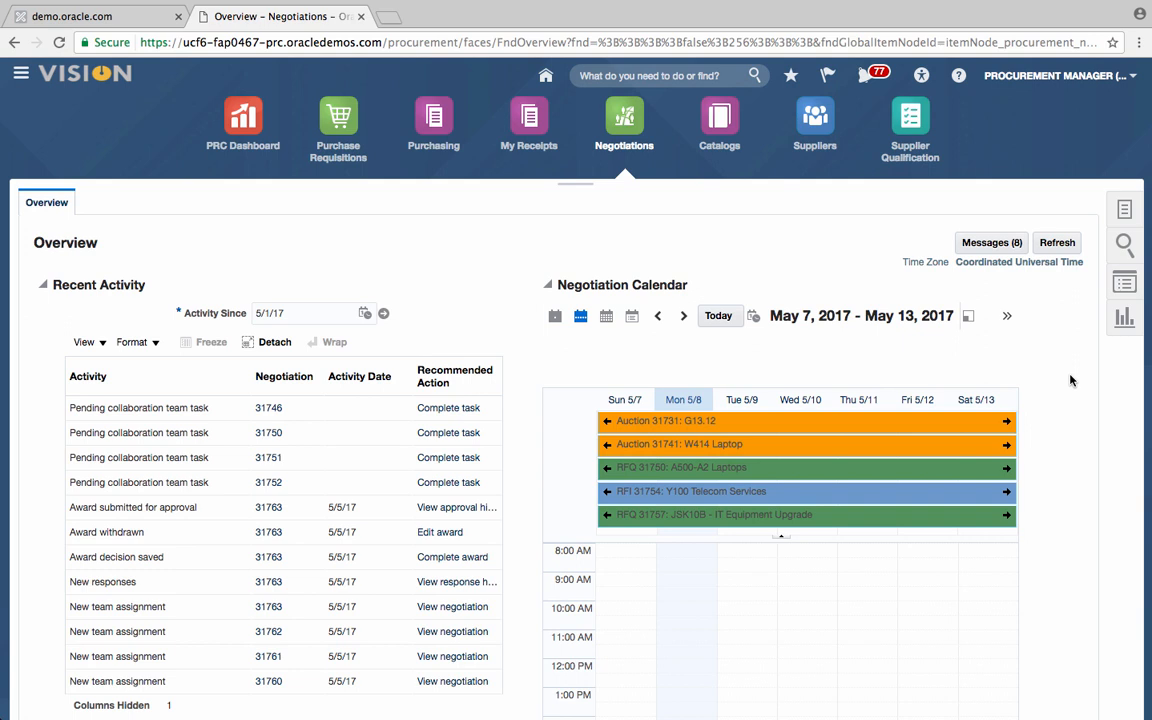
pyautogui.scroll(-1, 1070, 380)
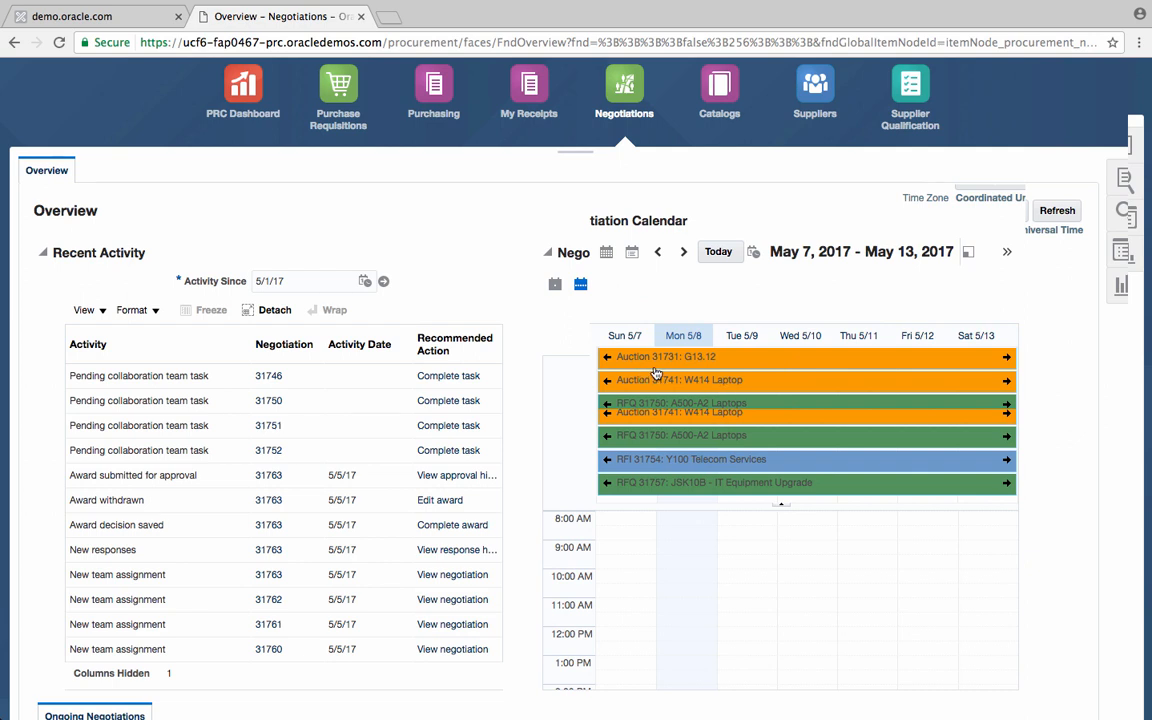
pyautogui.click(627, 360)
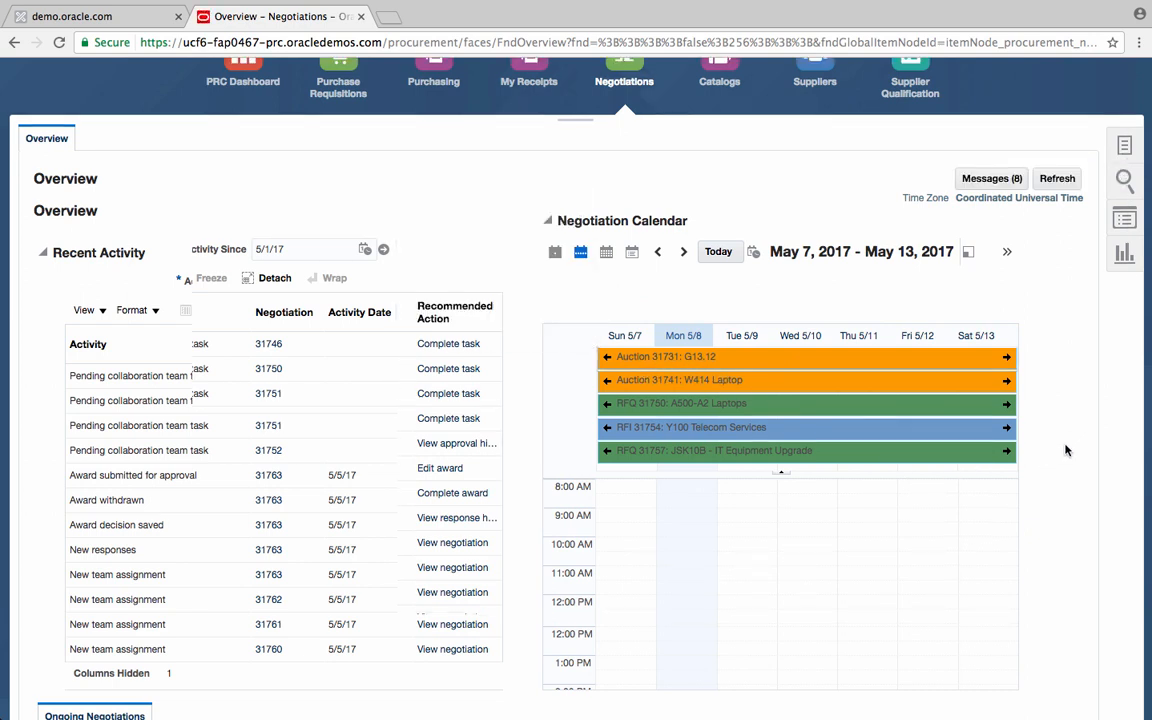
pyautogui.scroll(-4, 1066, 450)
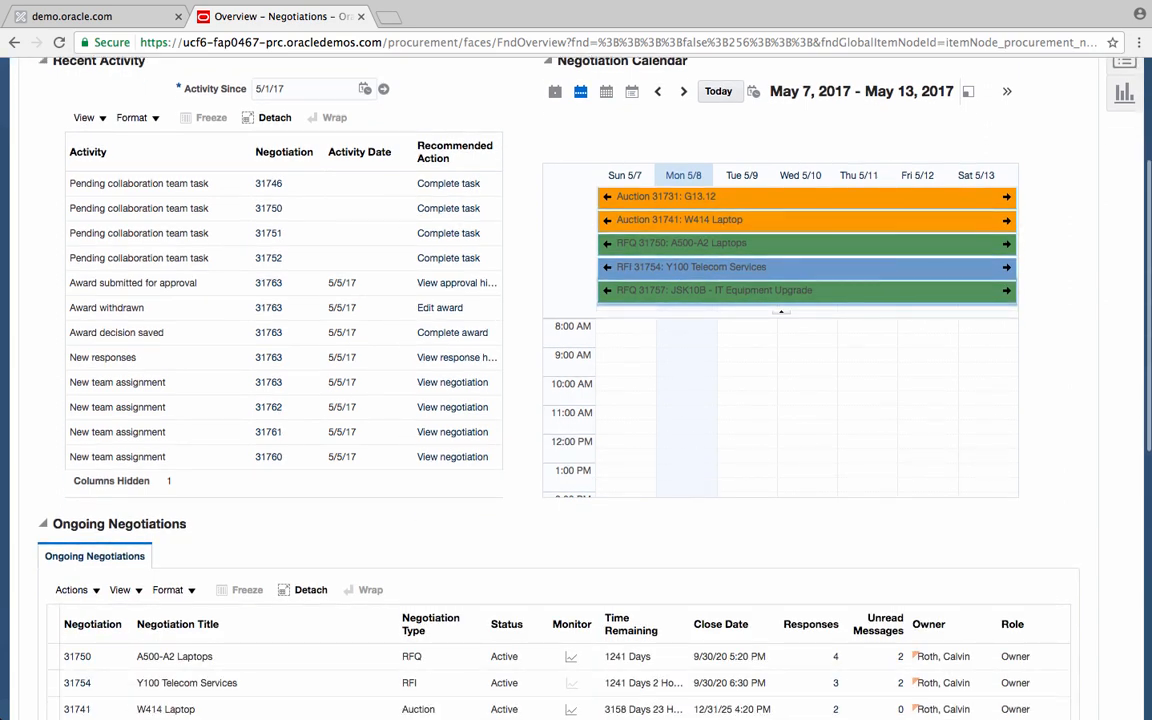
pyautogui.scroll(-2, 576, 400)
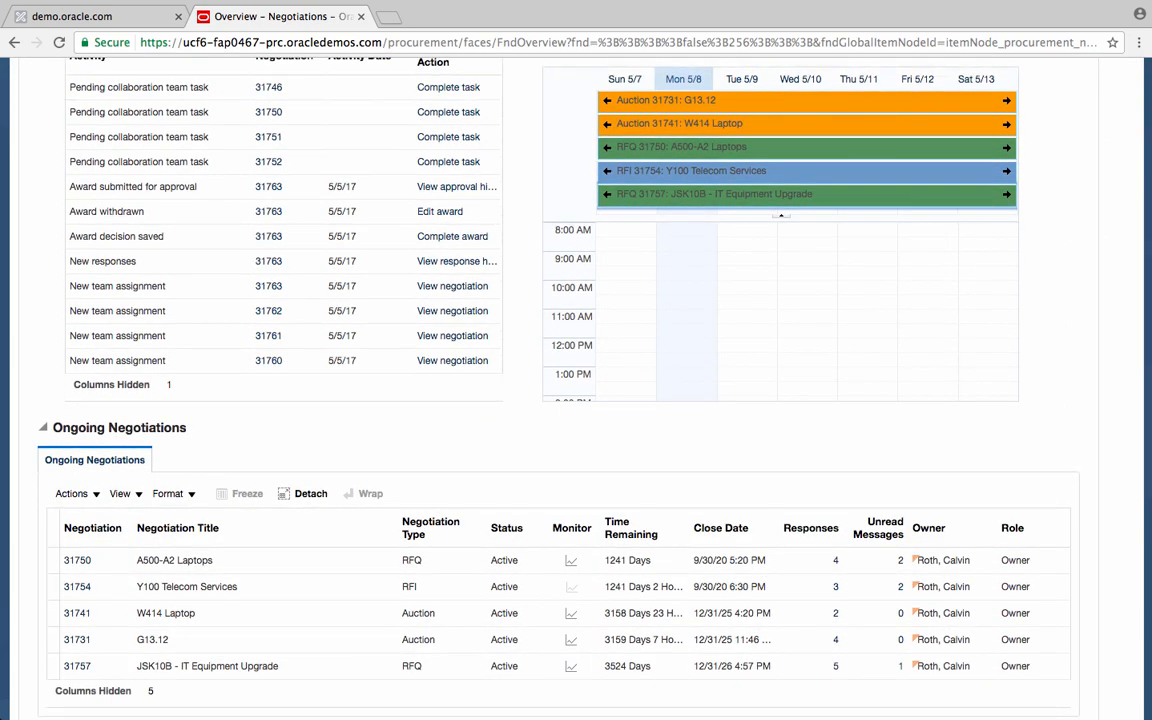
pyautogui.scroll(-3, 576, 452)
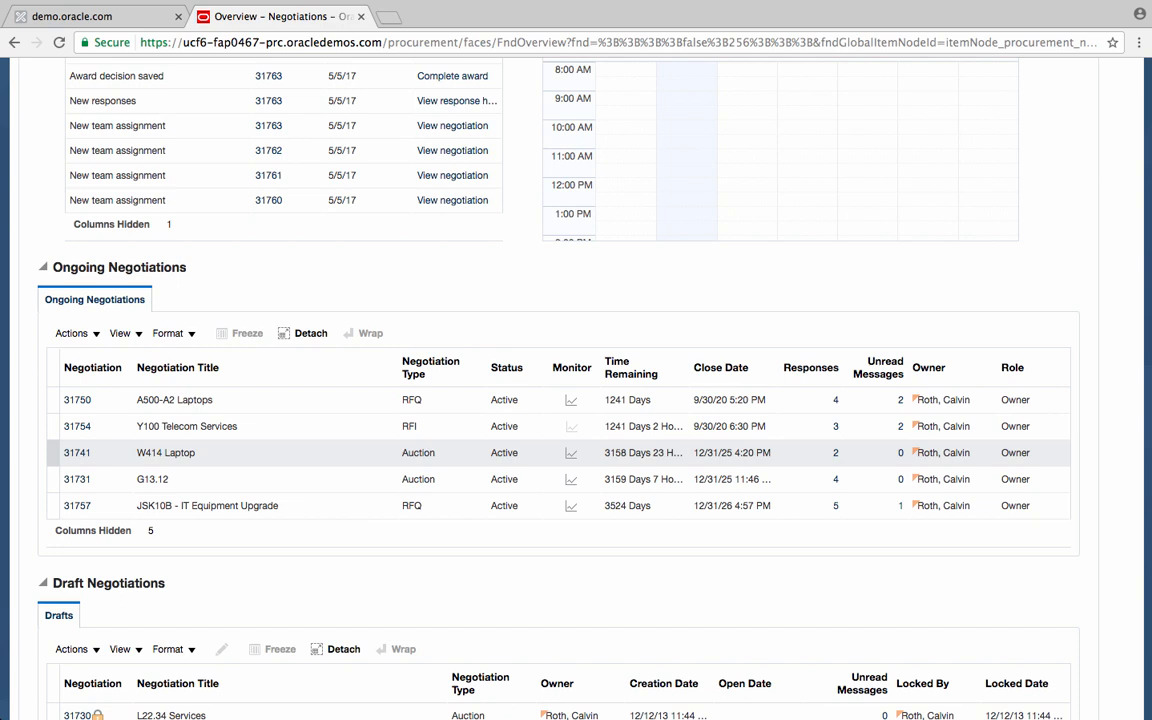
pyautogui.scroll(-6, 576, 450)
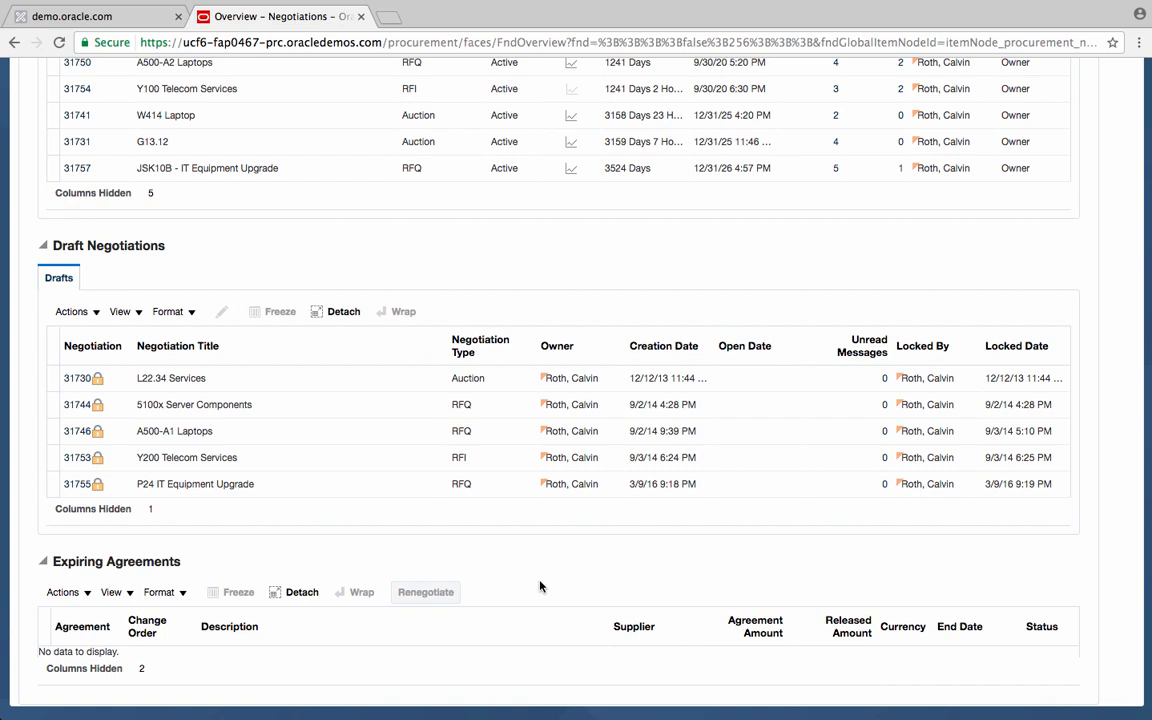
pyautogui.scroll(10, 540, 586)
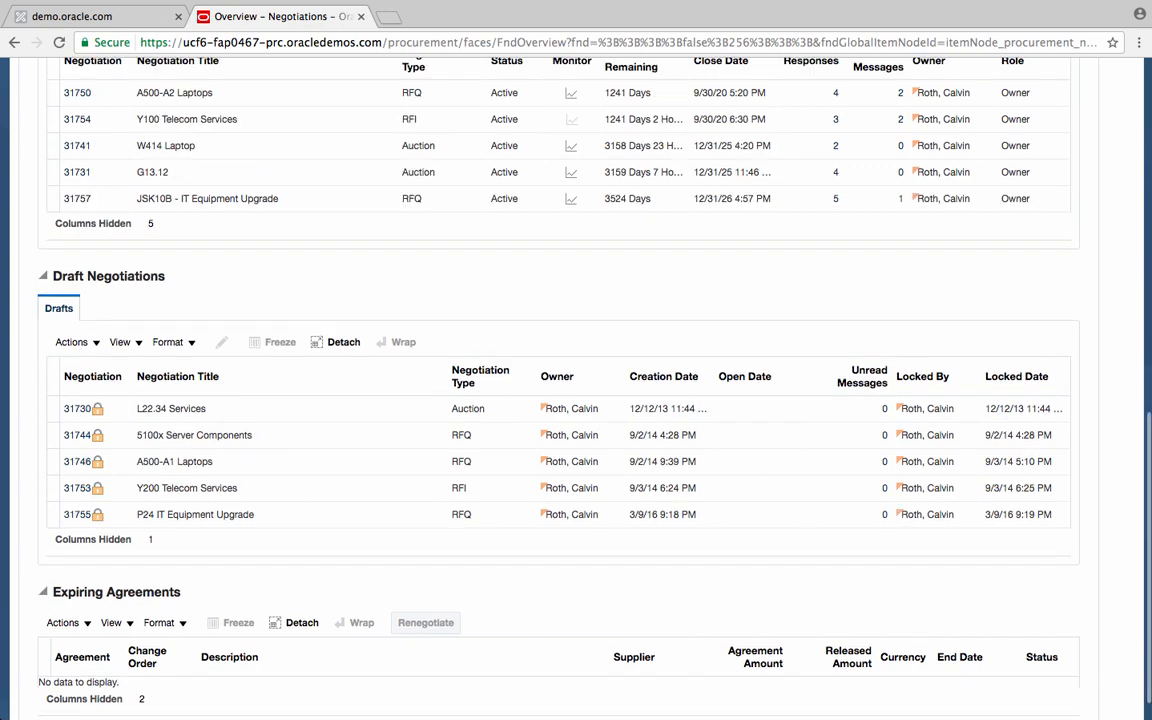
pyautogui.scroll(6, 540, 586)
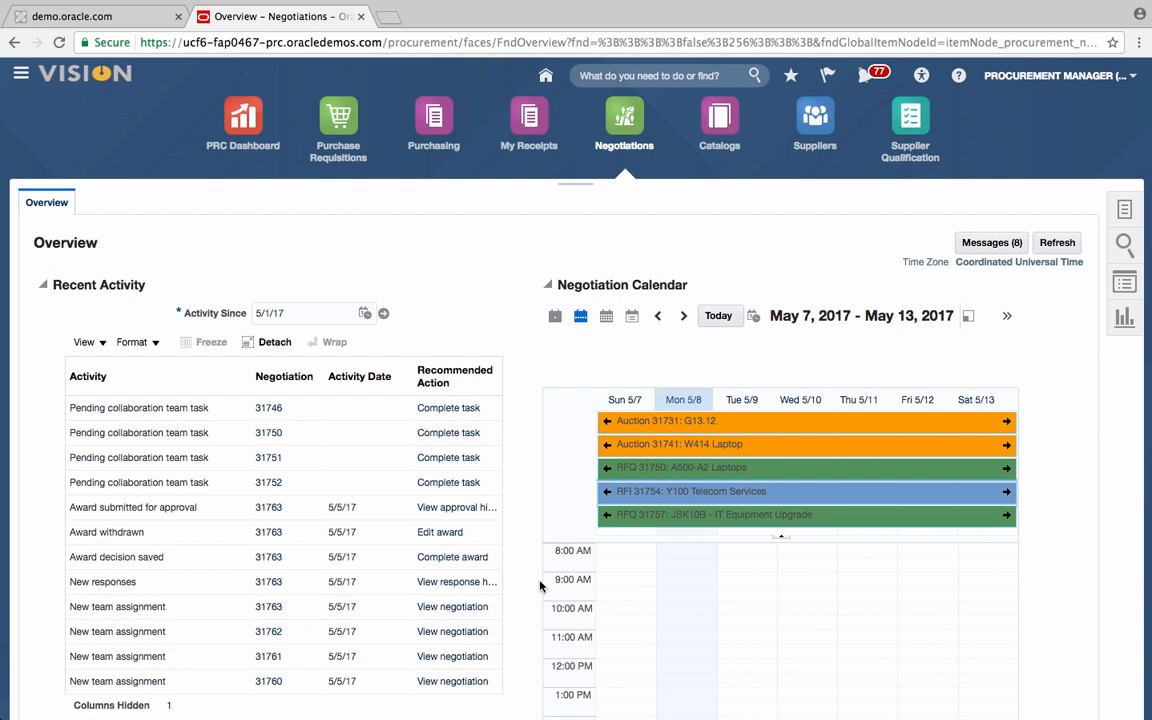
pyautogui.click(1124, 207)
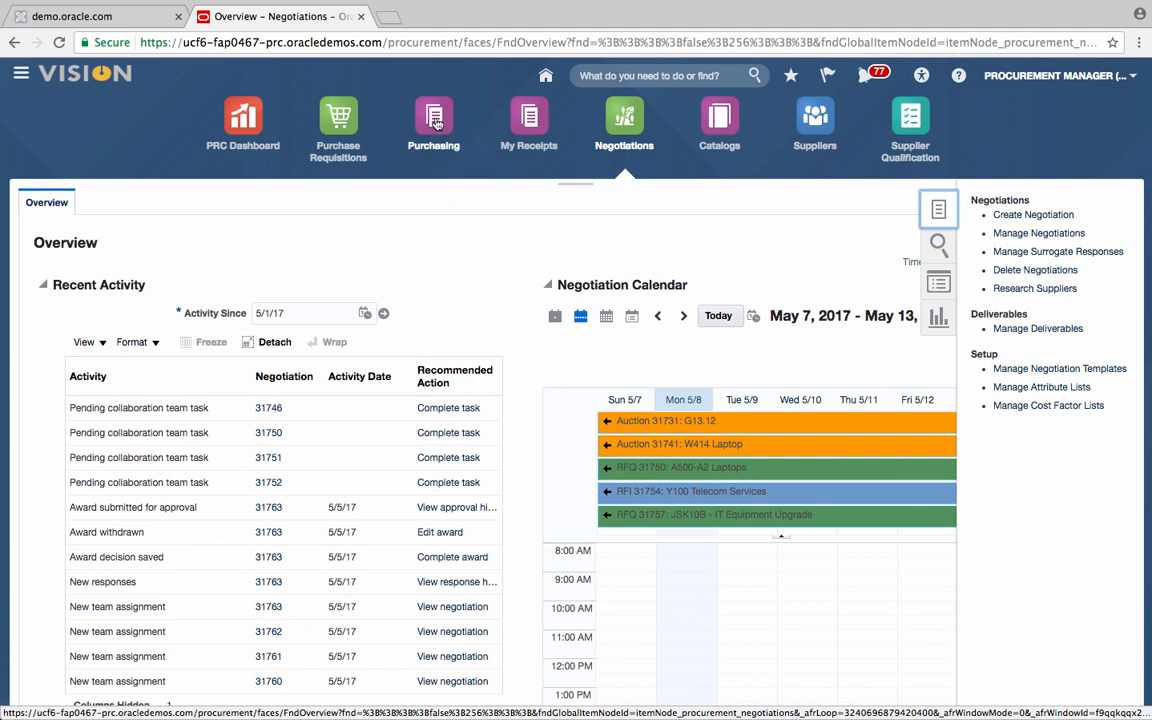
# Go to the Purchasing work area and open the Process Requisitions task to show its requisition lines
pyautogui.click(435, 122)
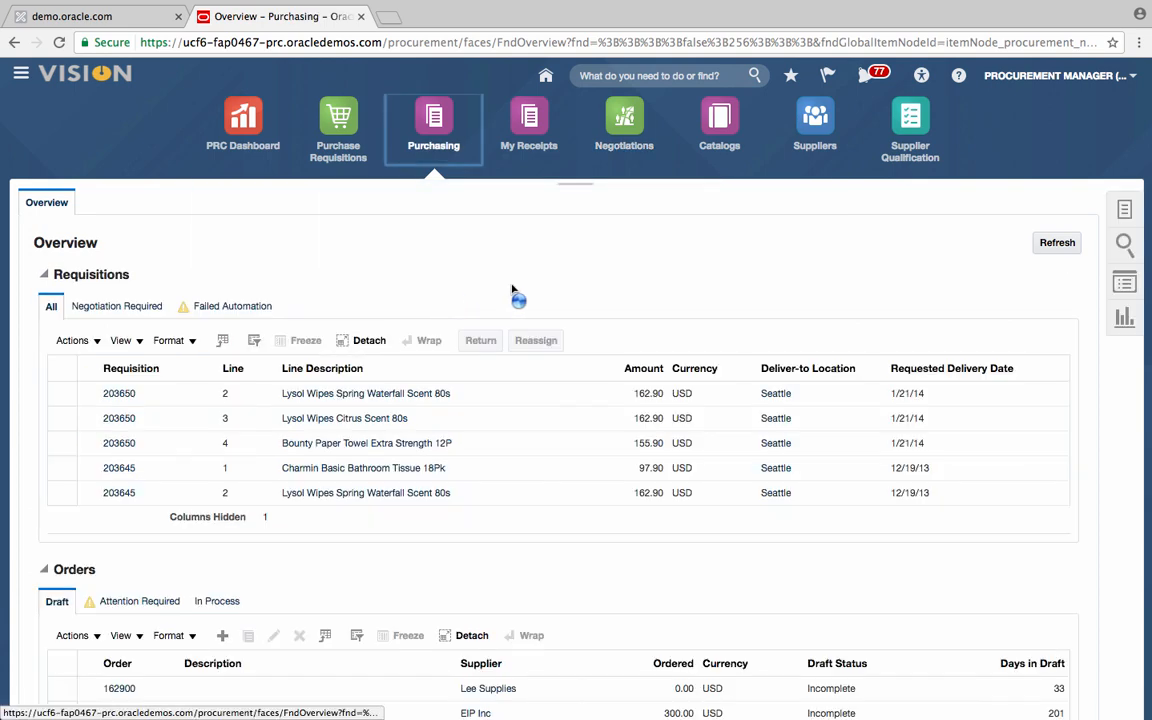
pyautogui.click(1130, 210)
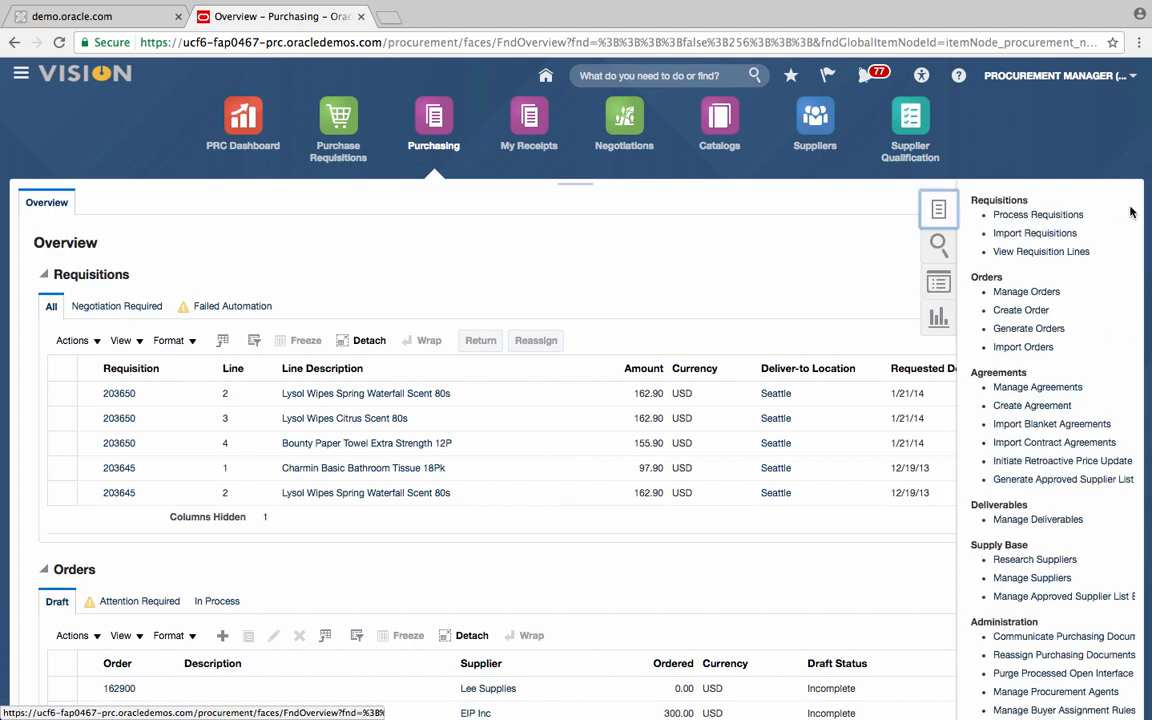
pyautogui.click(1025, 216)
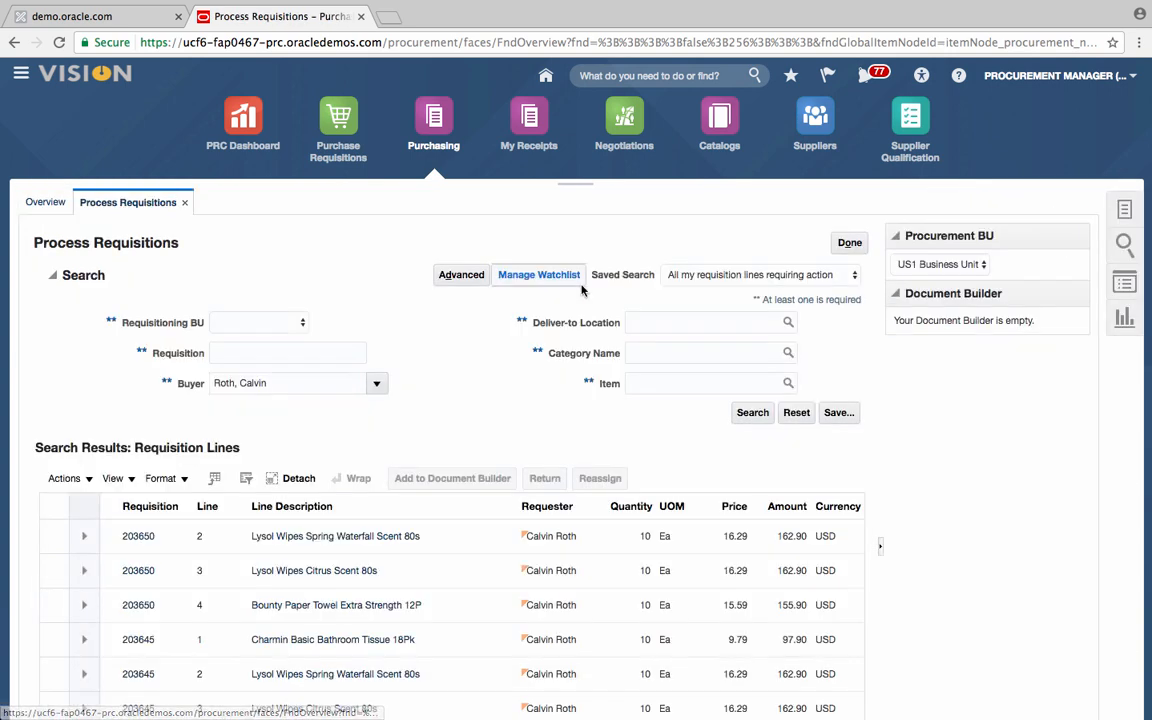
pyautogui.scroll(-4, 582, 290)
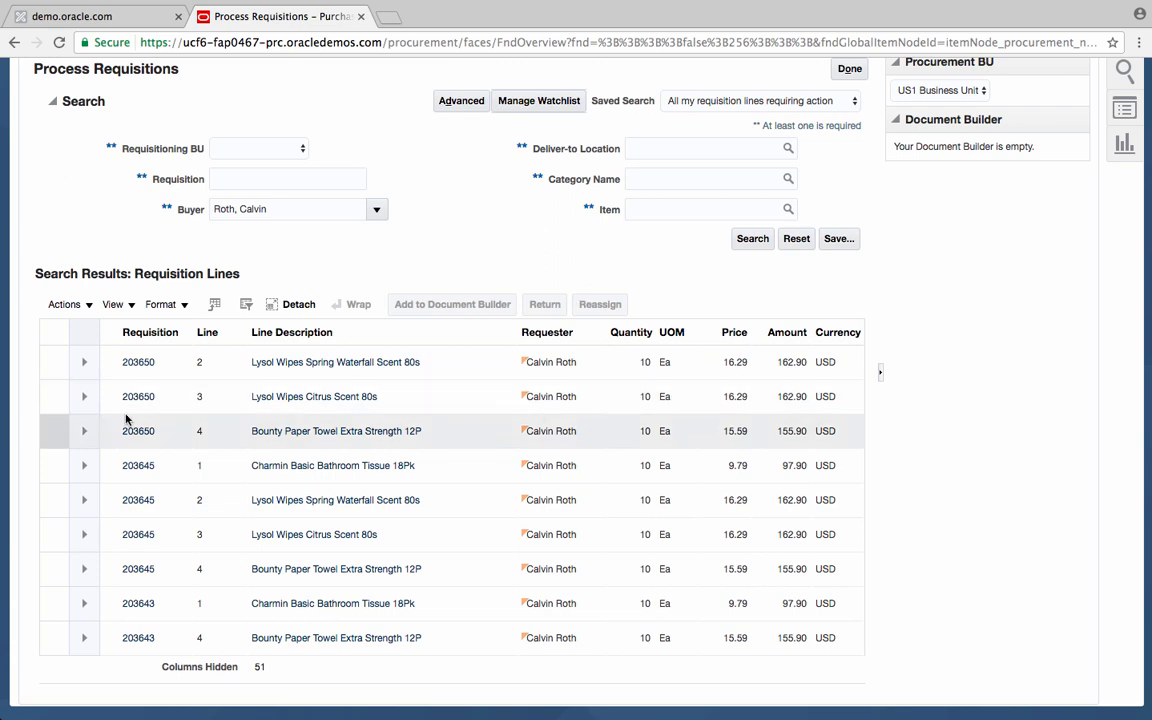
# Review the actions available for the first Lysol Wipes Spring Waterfall Scent 80s requisition line
pyautogui.click(45, 362)
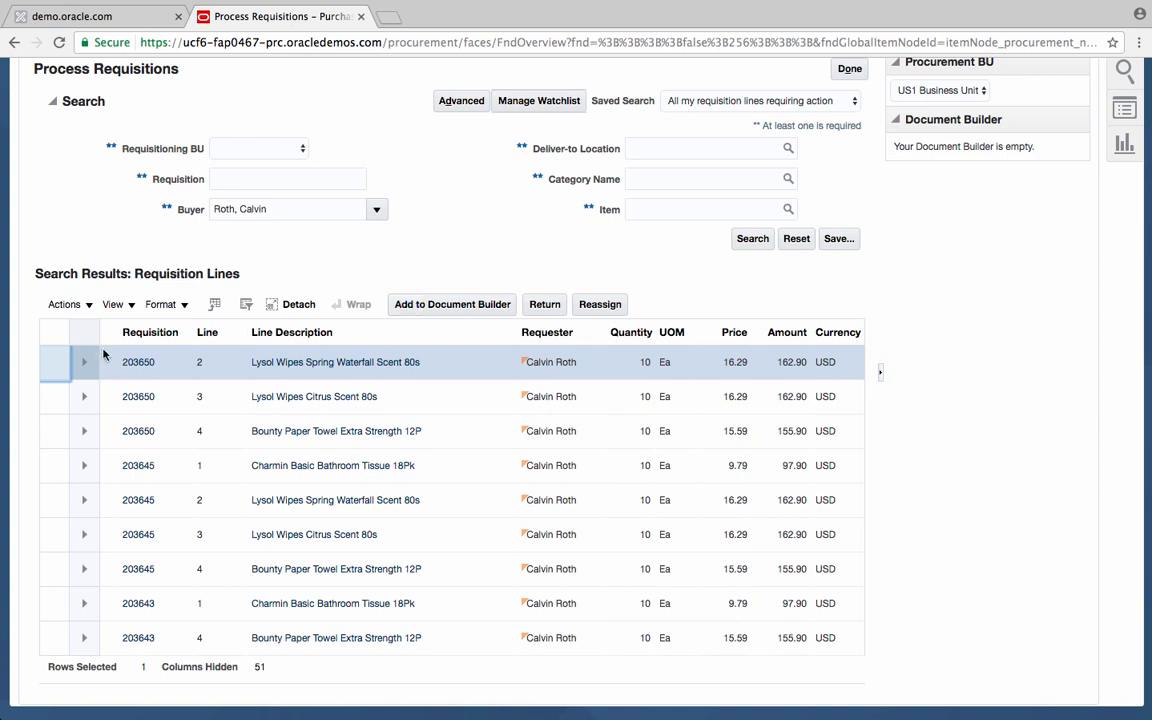
pyautogui.click(89, 306)
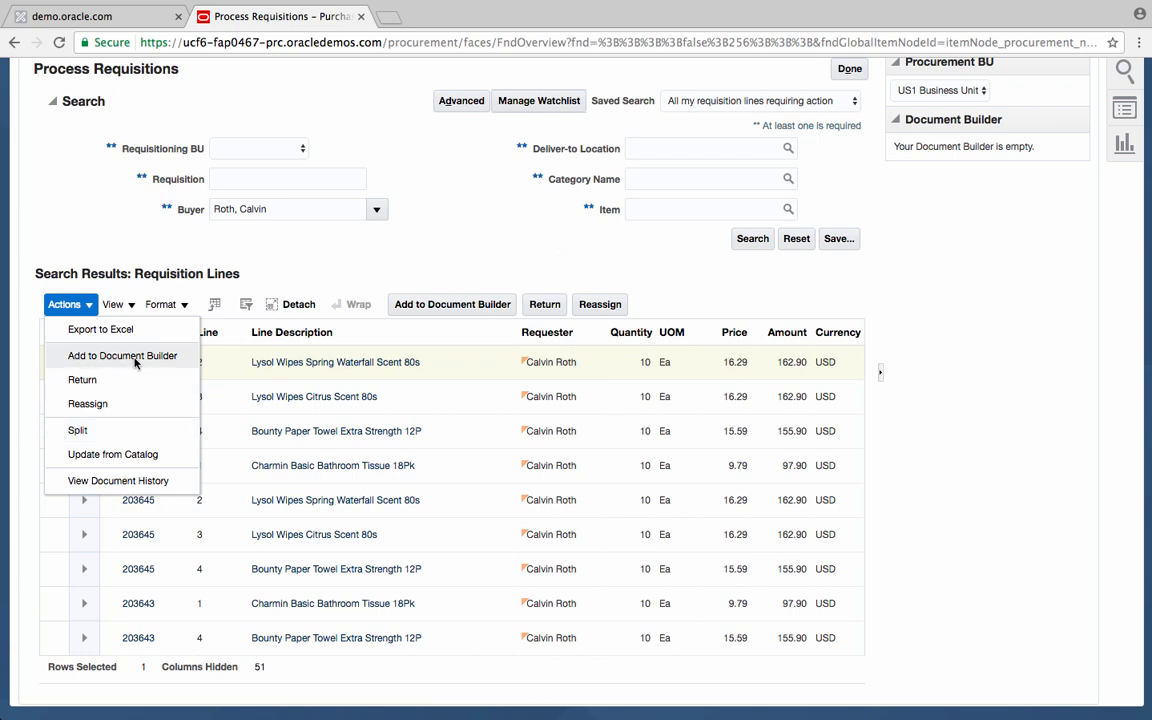
pyautogui.click(432, 248)
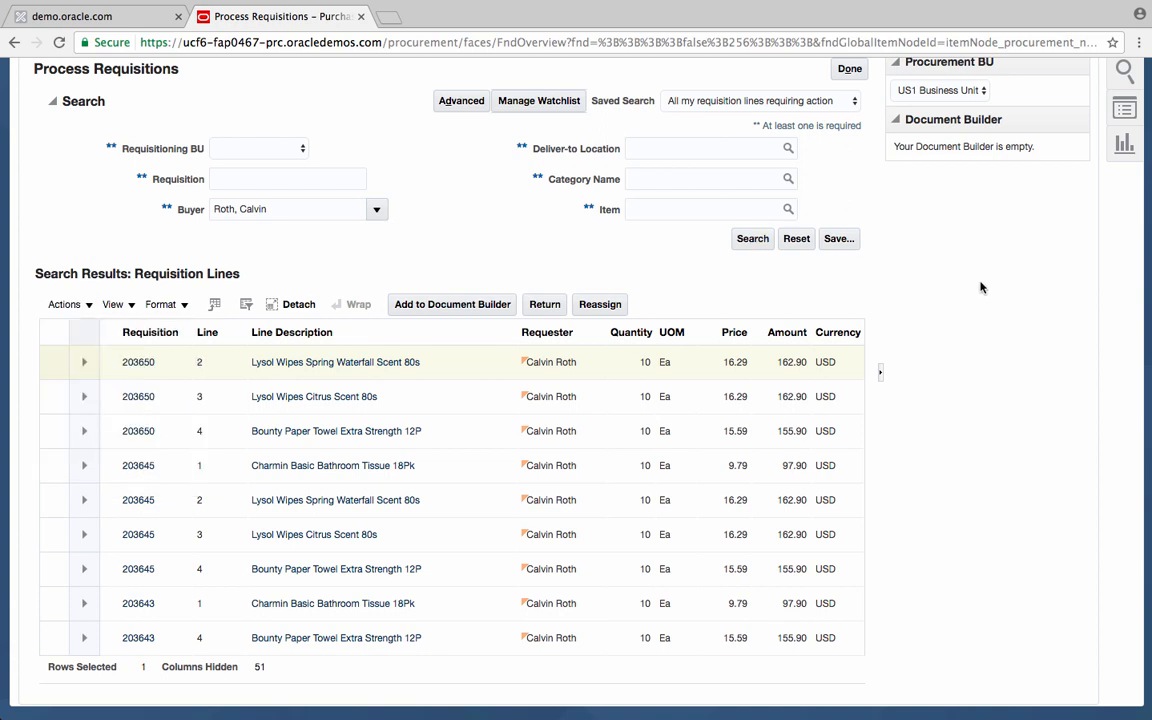
# Start adding the first Lysol Wipes Spring Waterfall Scent 80s line to the Document Builder as a New Negotiation, view the negotiation types, and cancel
pyautogui.scroll(2, 980, 288)
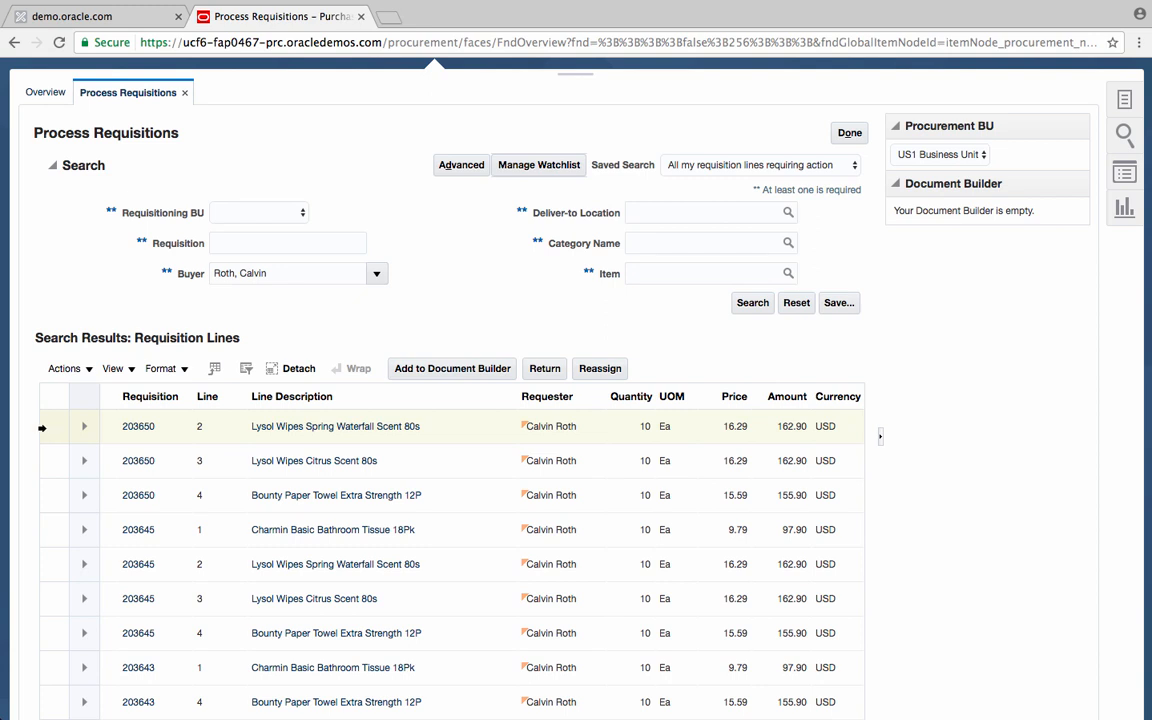
pyautogui.click(42, 428)
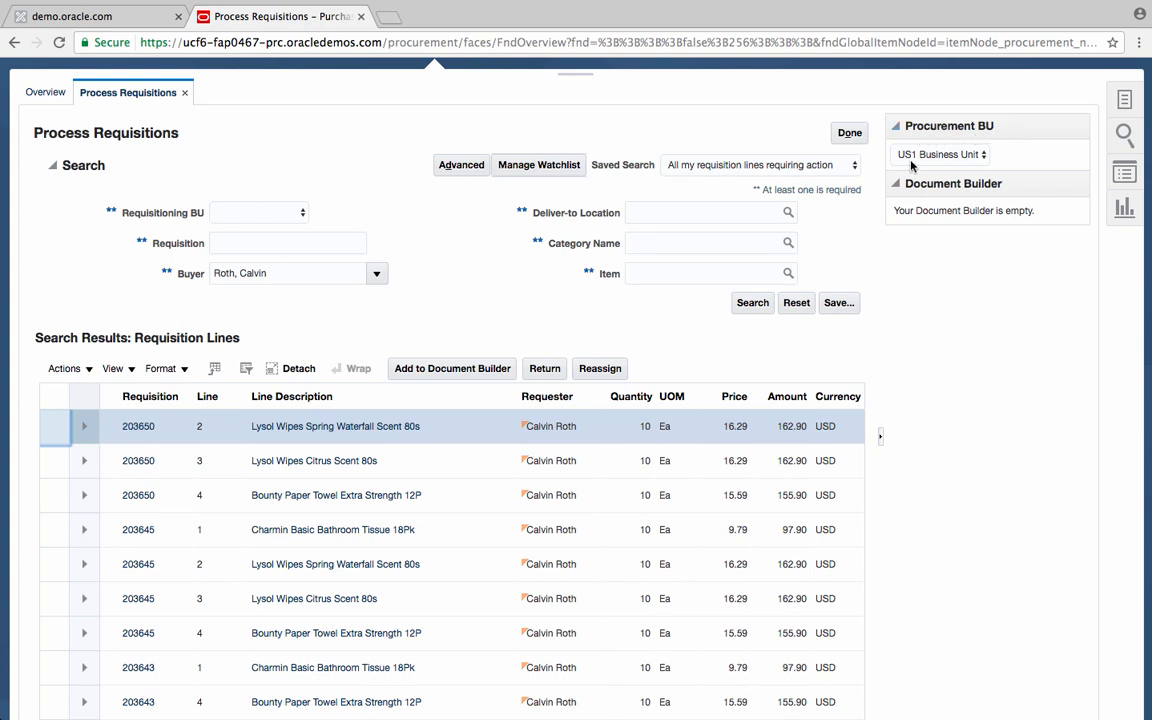
pyautogui.click(472, 370)
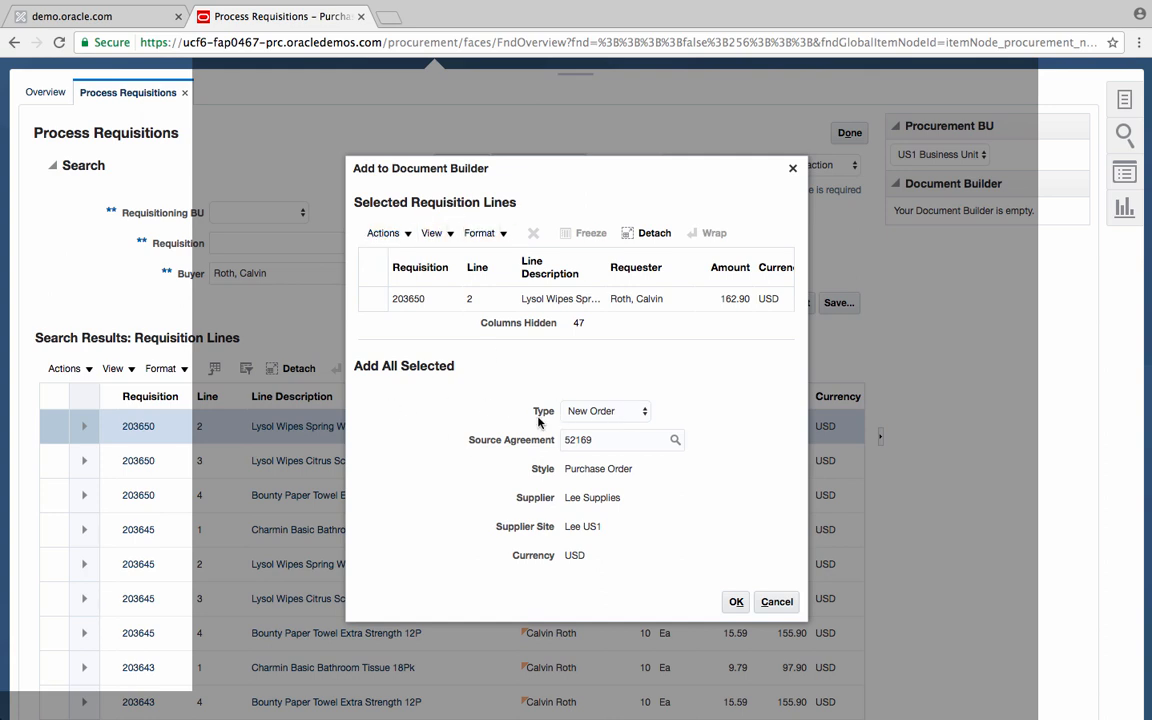
pyautogui.click(644, 411)
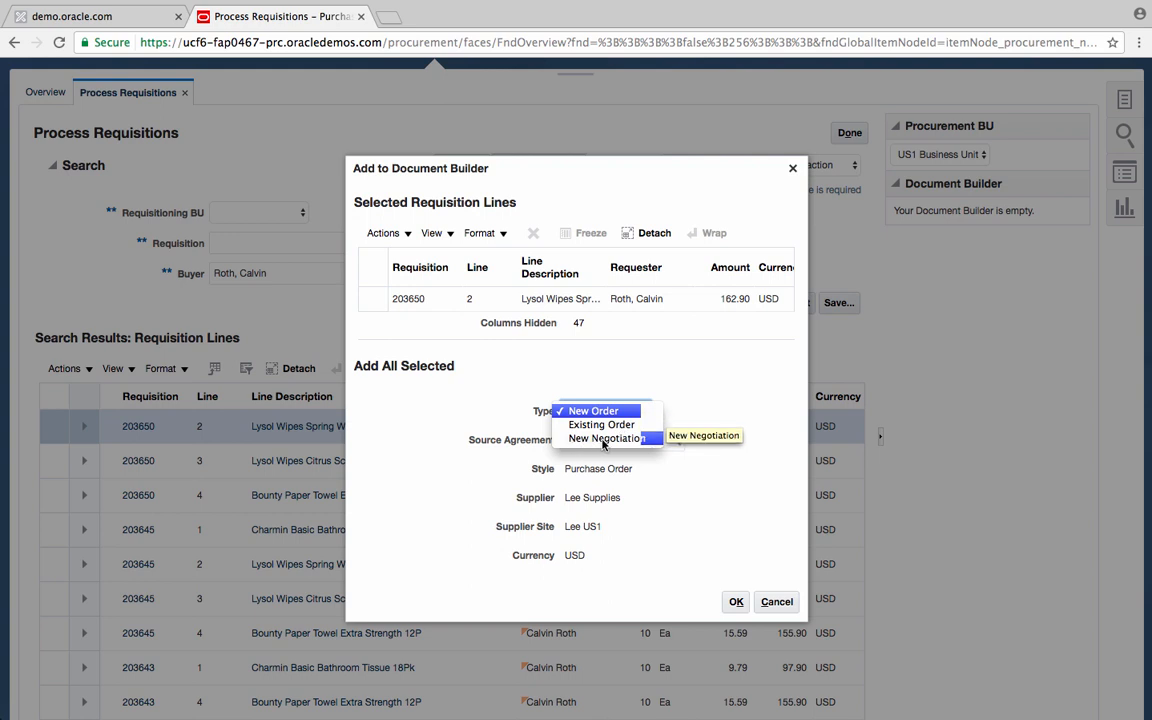
pyautogui.click(603, 440)
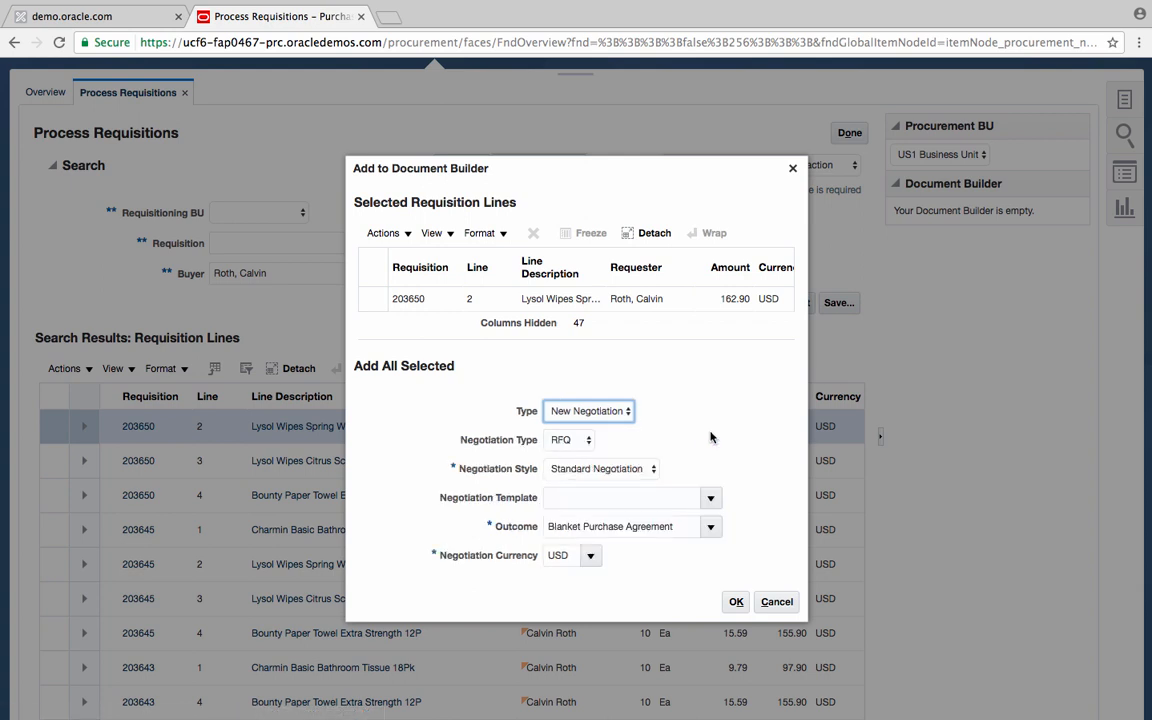
pyautogui.click(587, 442)
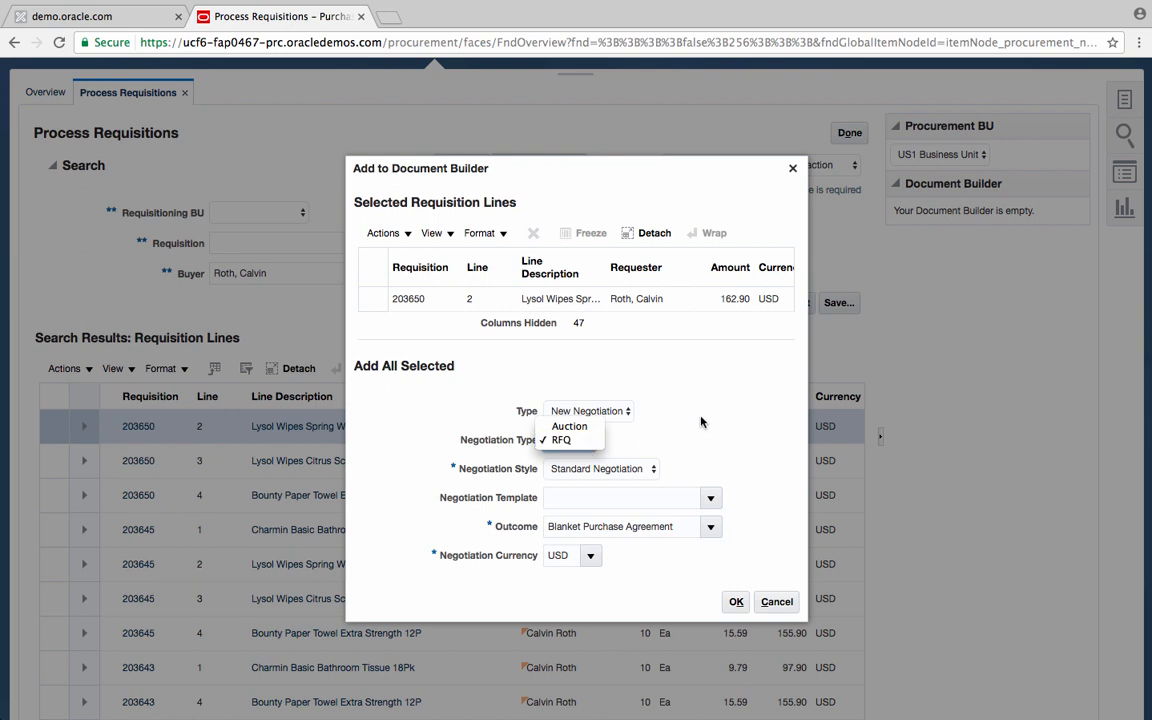
pyautogui.click(630, 374)
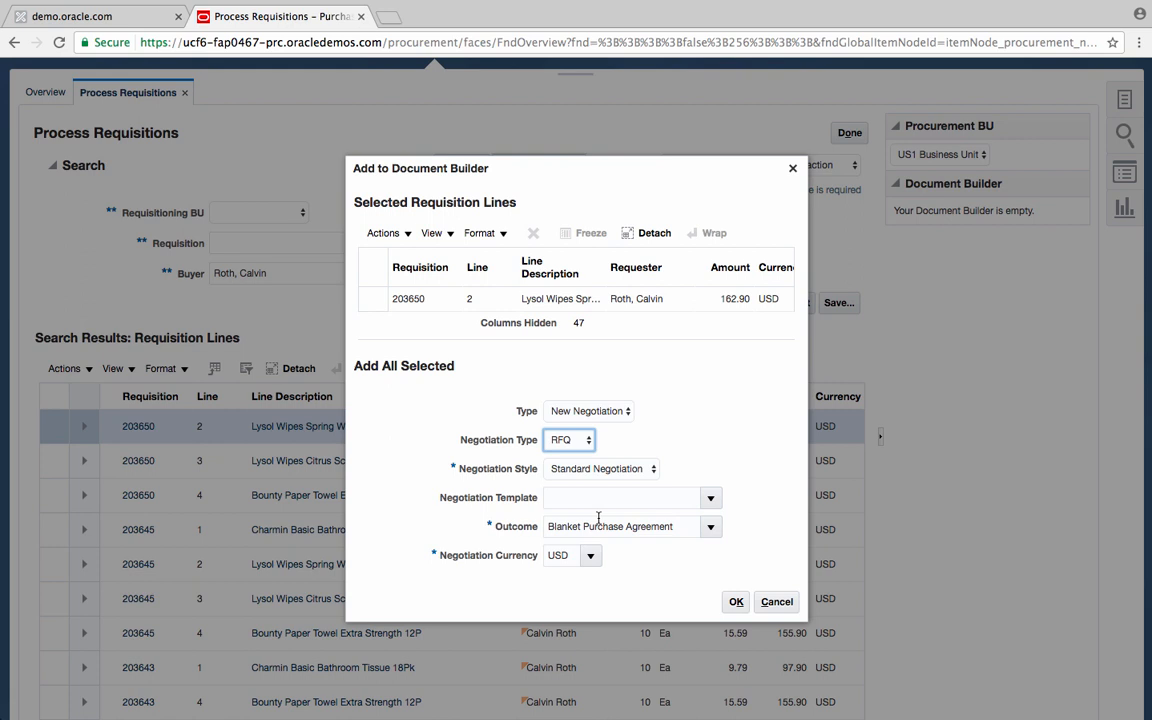
pyautogui.click(789, 603)
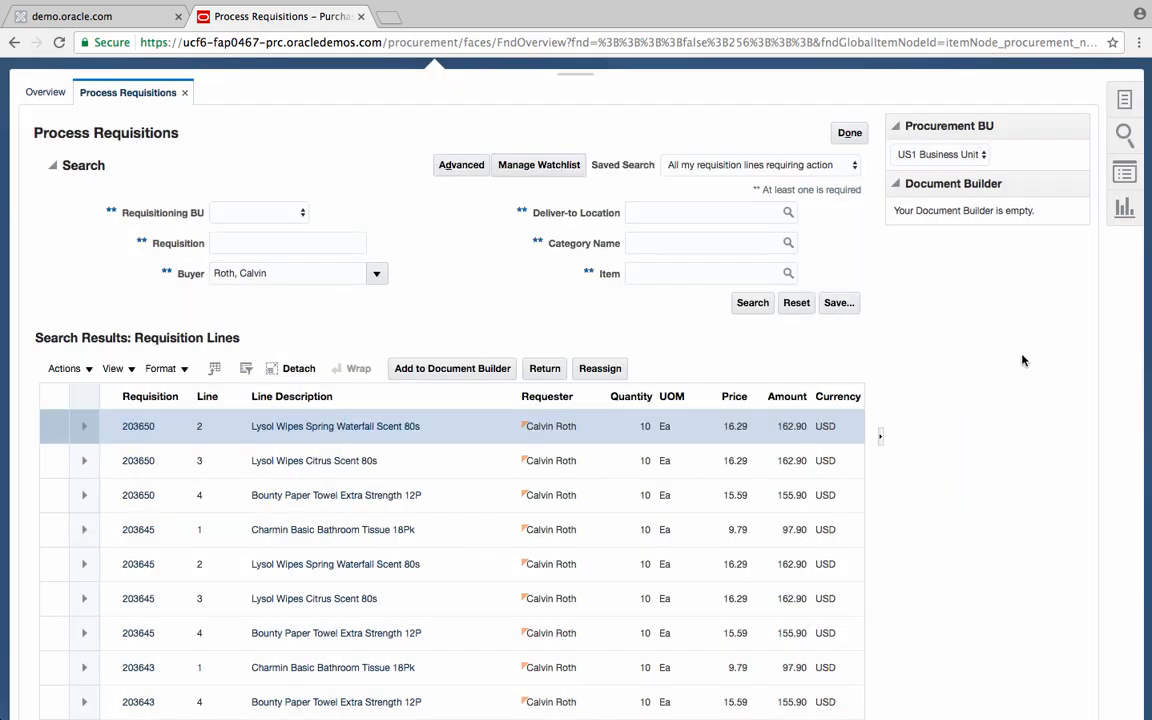
# Return to the Negotiations work area, leaving Process Requisitions without saving
pyautogui.scroll(2, 1015, 358)
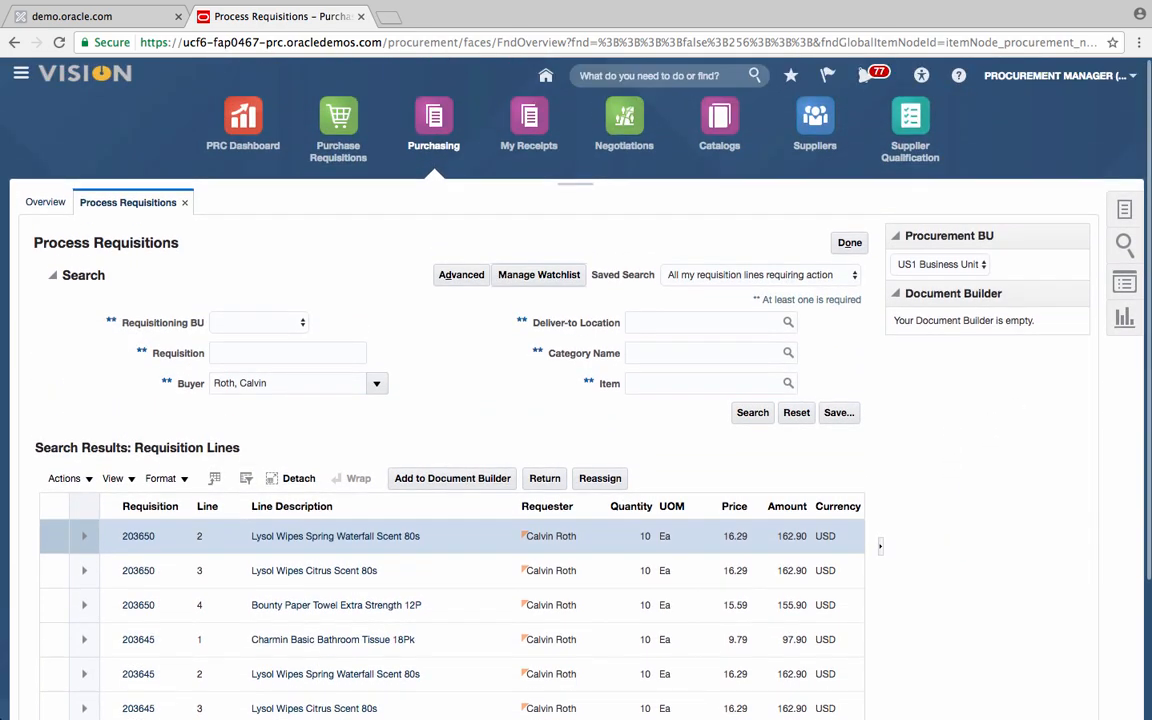
pyautogui.click(627, 133)
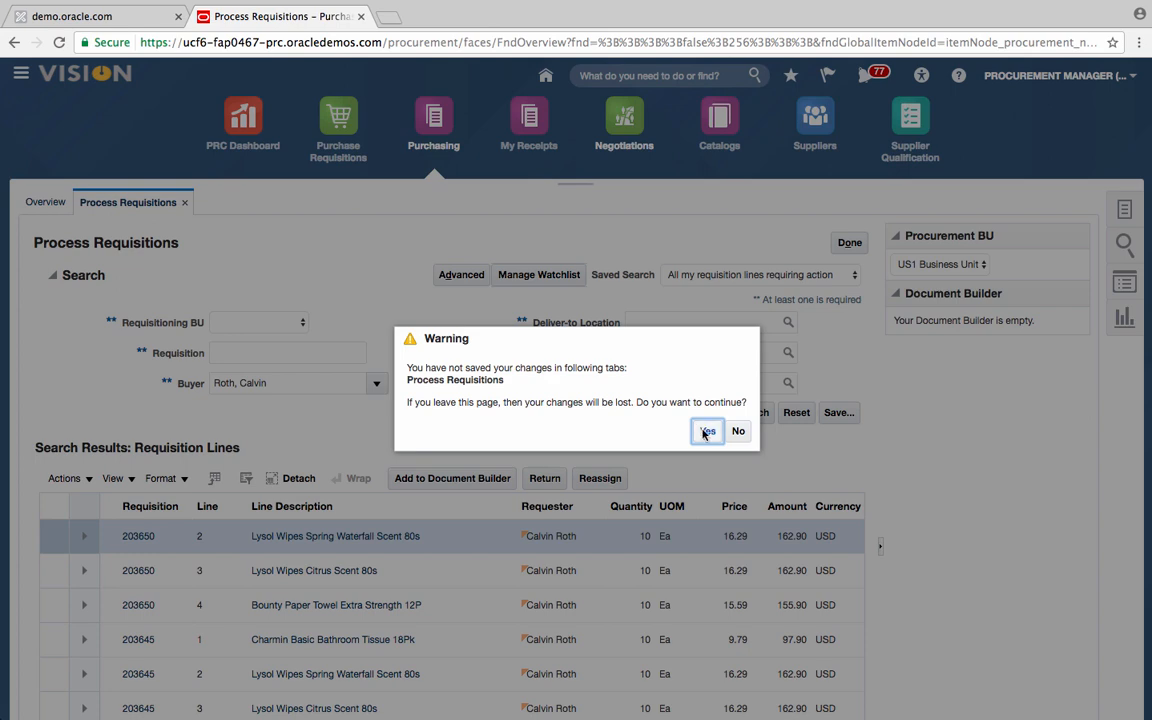
pyautogui.click(708, 432)
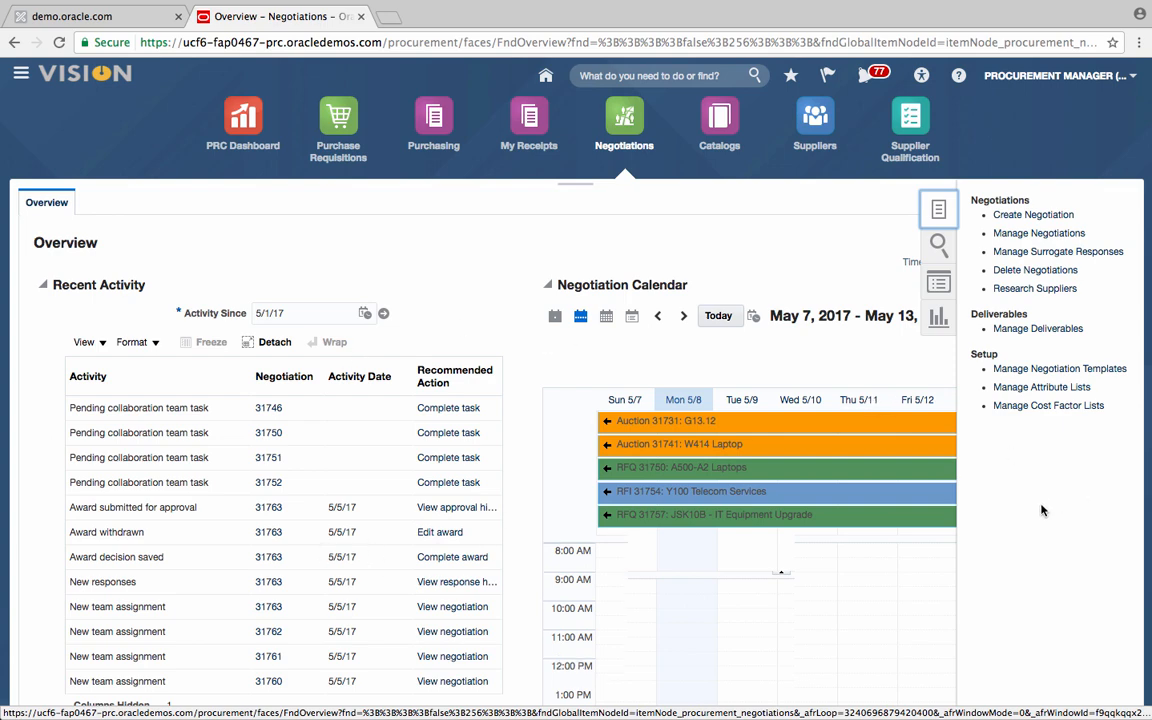
# Look through the ongoing negotiations, draft negotiations and expiring agreements sections of the Negotiations overview again
pyautogui.scroll(-10, 1041, 510)
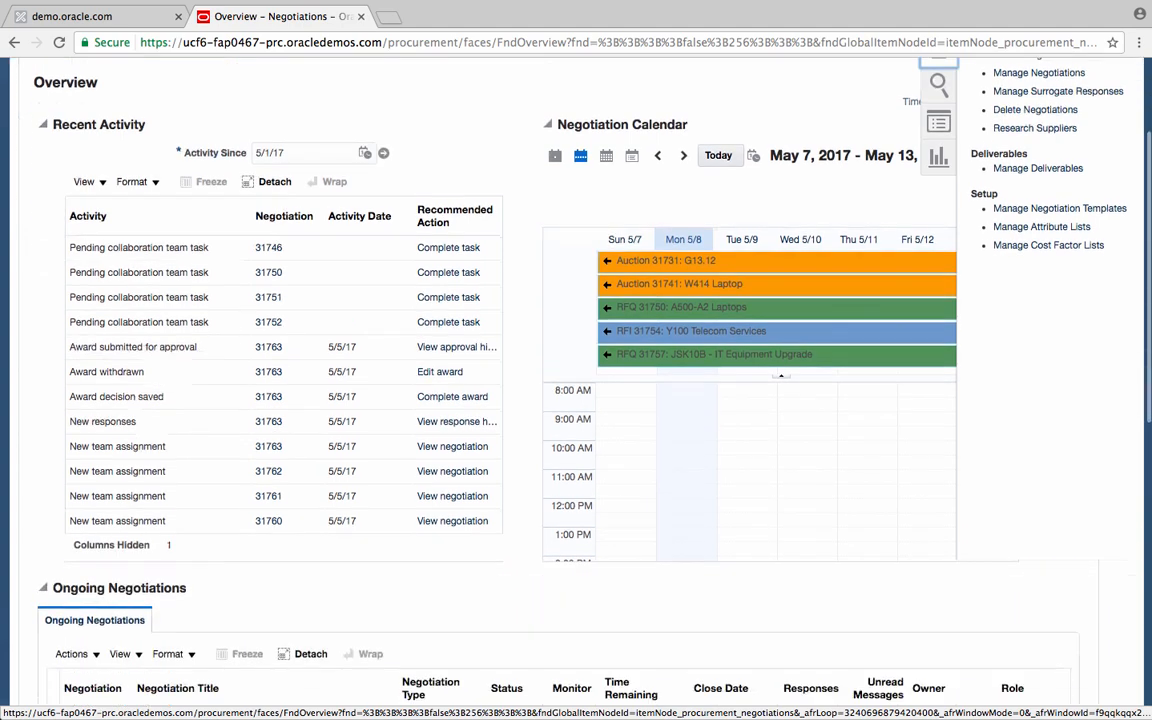
pyautogui.scroll(-6, 576, 380)
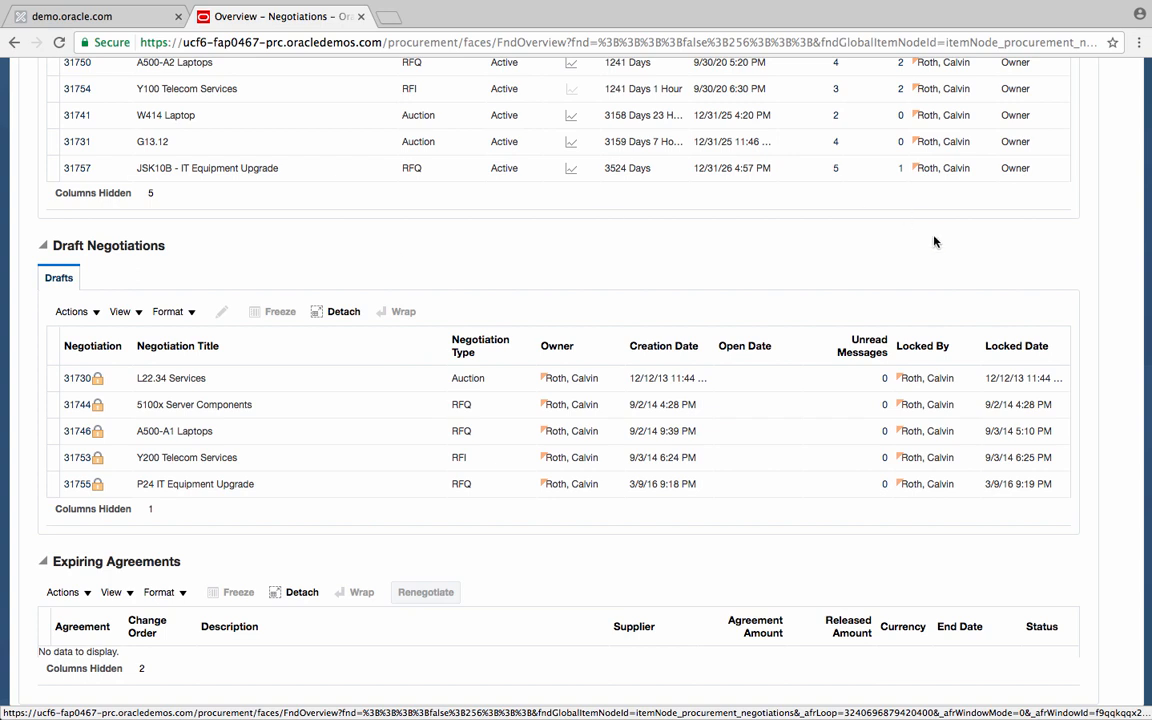
pyautogui.scroll(10, 1106, 274)
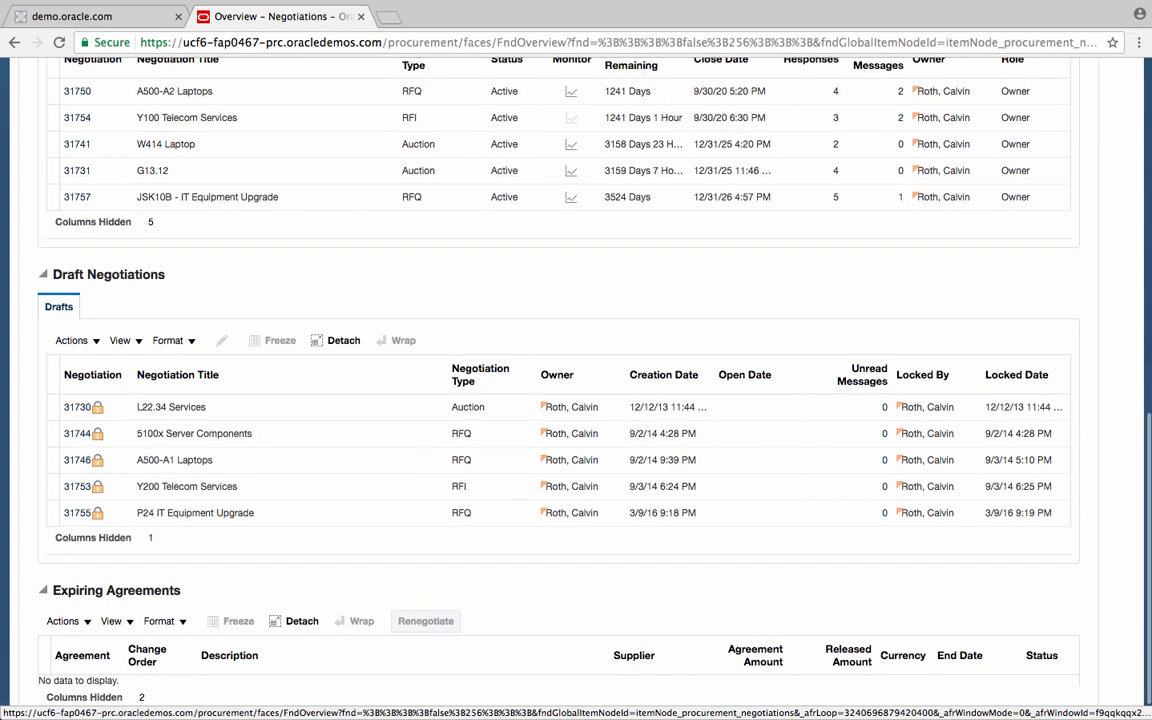
# Start creating a negotiation with negotiation type RFQ and negotiation style Standard Negotiation
pyautogui.scroll(5, 1106, 274)
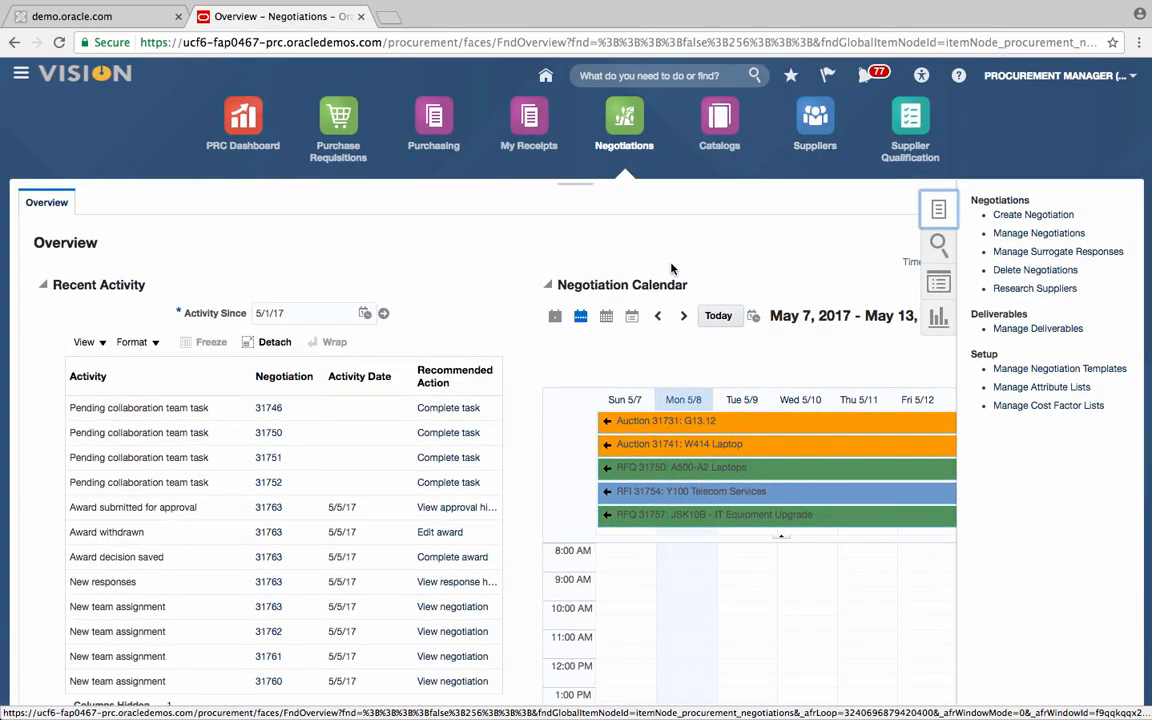
pyautogui.click(1035, 215)
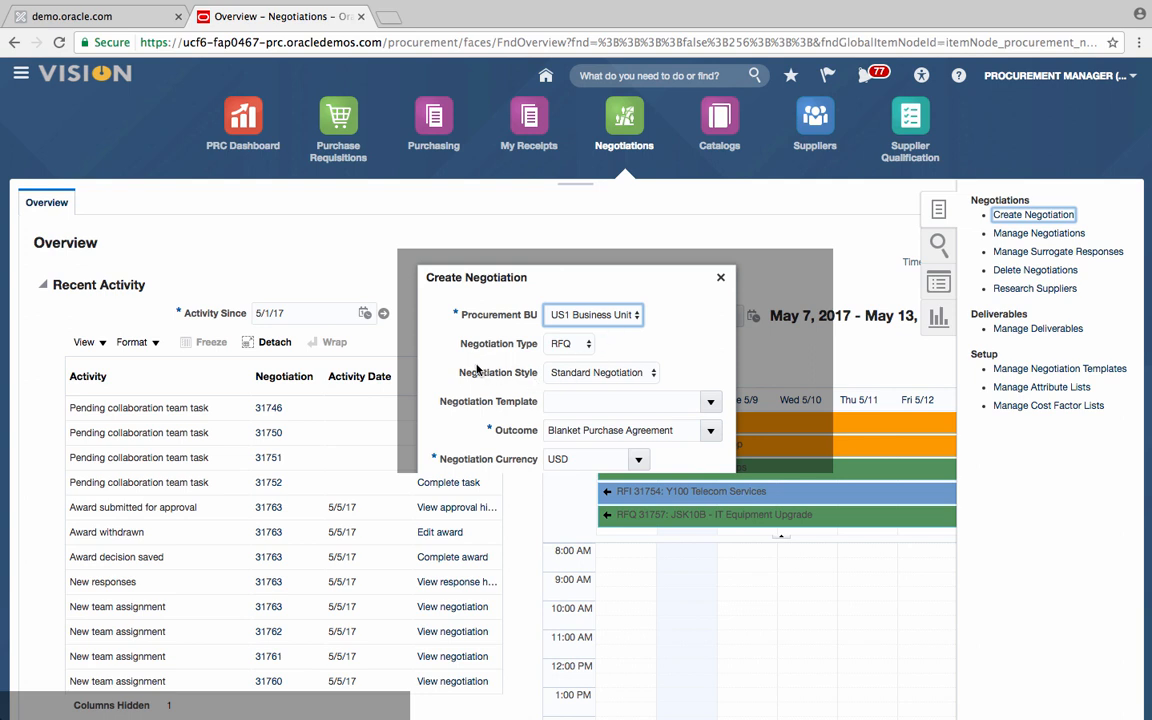
pyautogui.click(586, 345)
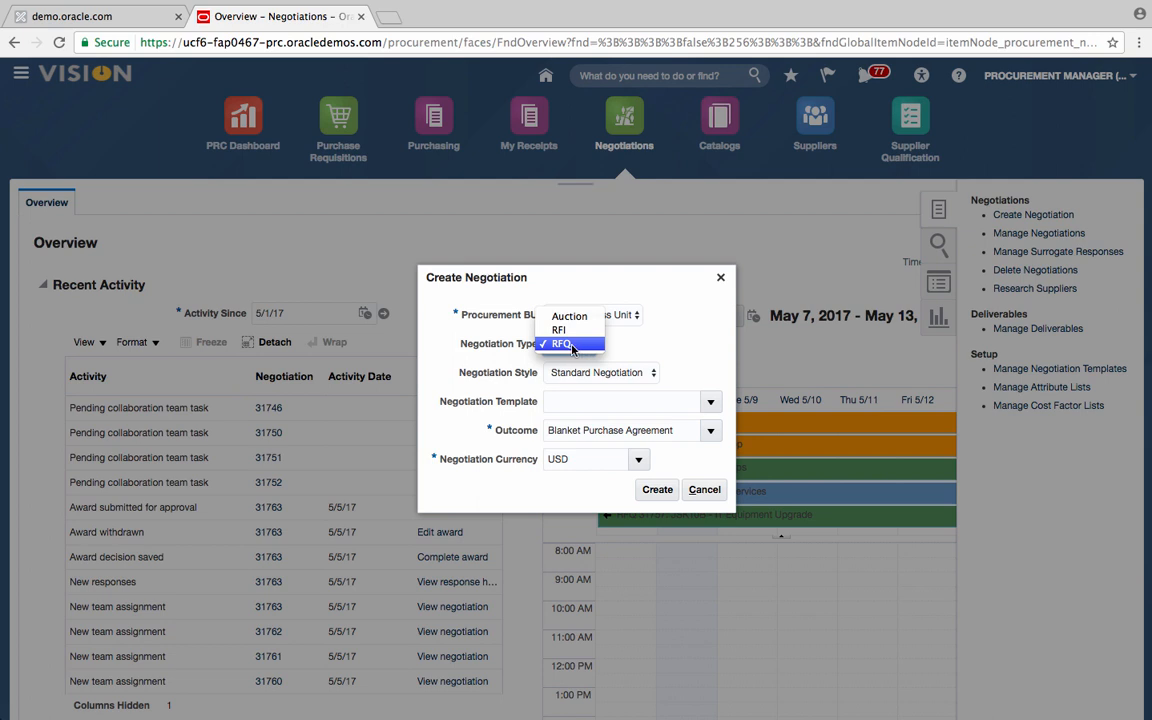
pyautogui.click(572, 347)
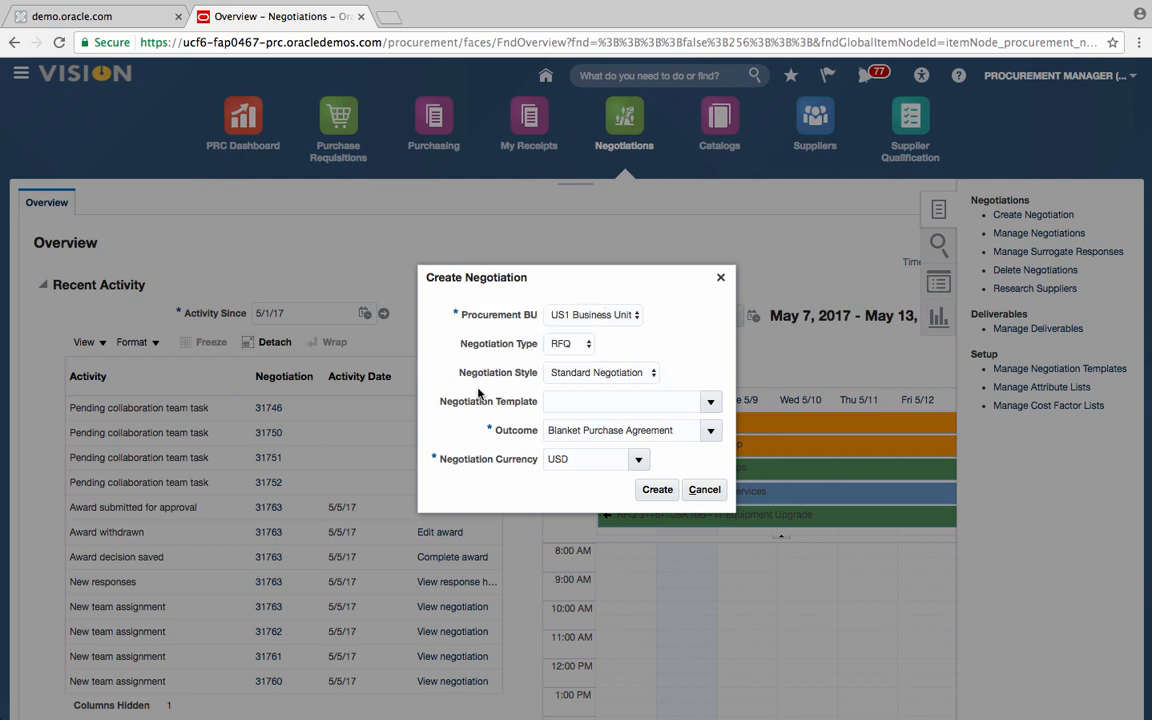
pyautogui.click(652, 376)
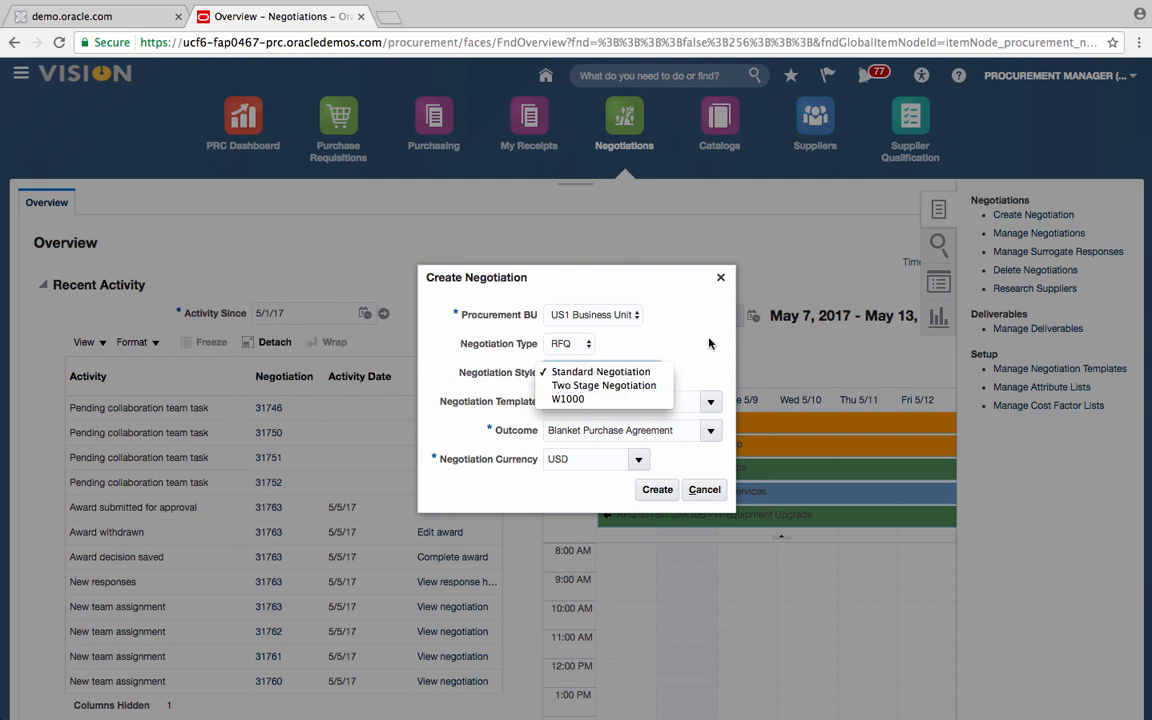
pyautogui.click(600, 371)
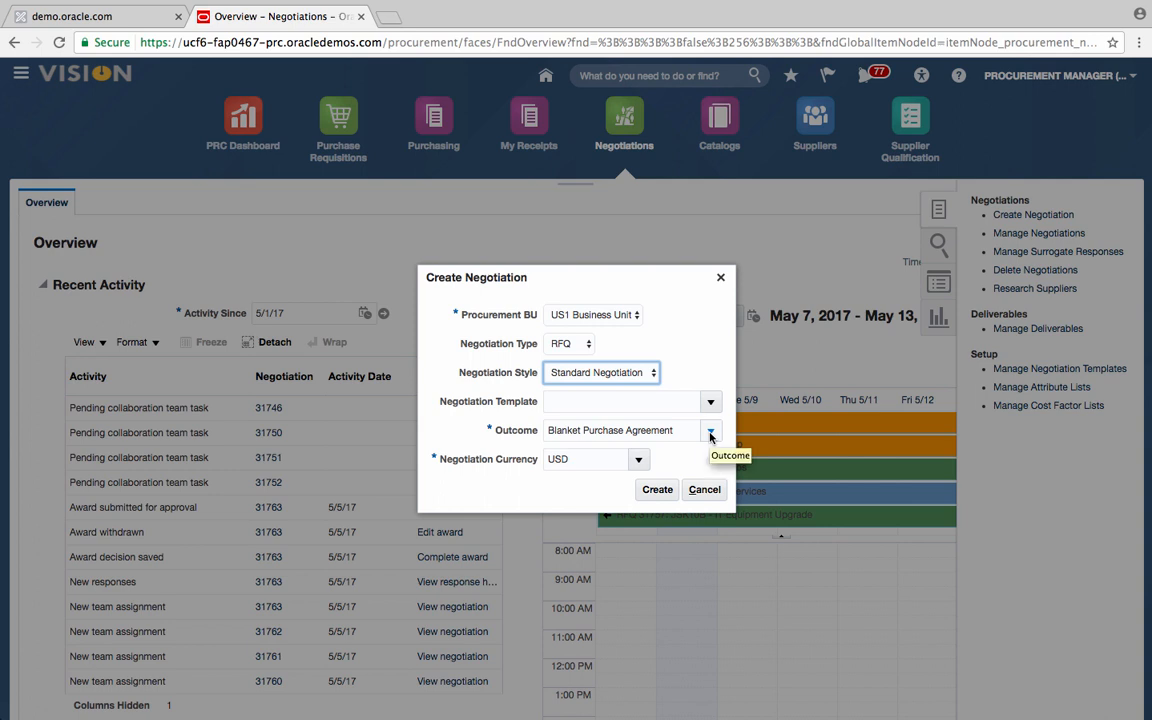
# Choose the Blanket Purchase Agreement outcome and the IT Equipment Upgrade negotiation template, and create the negotiation
pyautogui.click(710, 432)
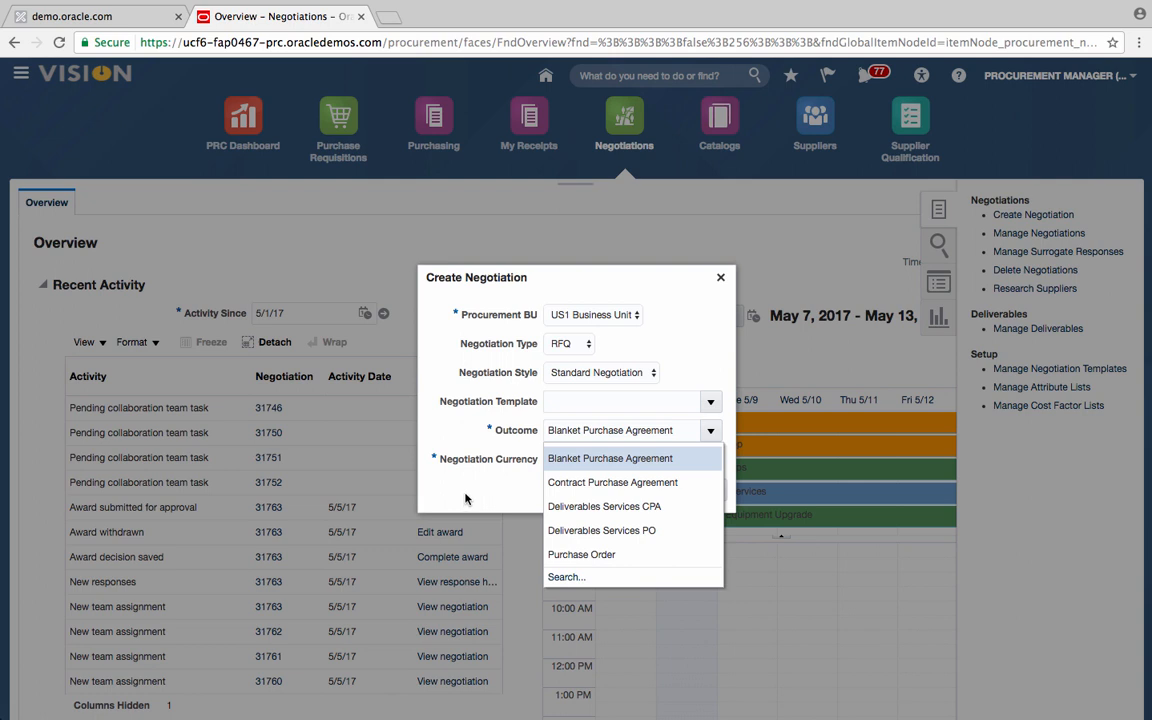
pyautogui.click(583, 460)
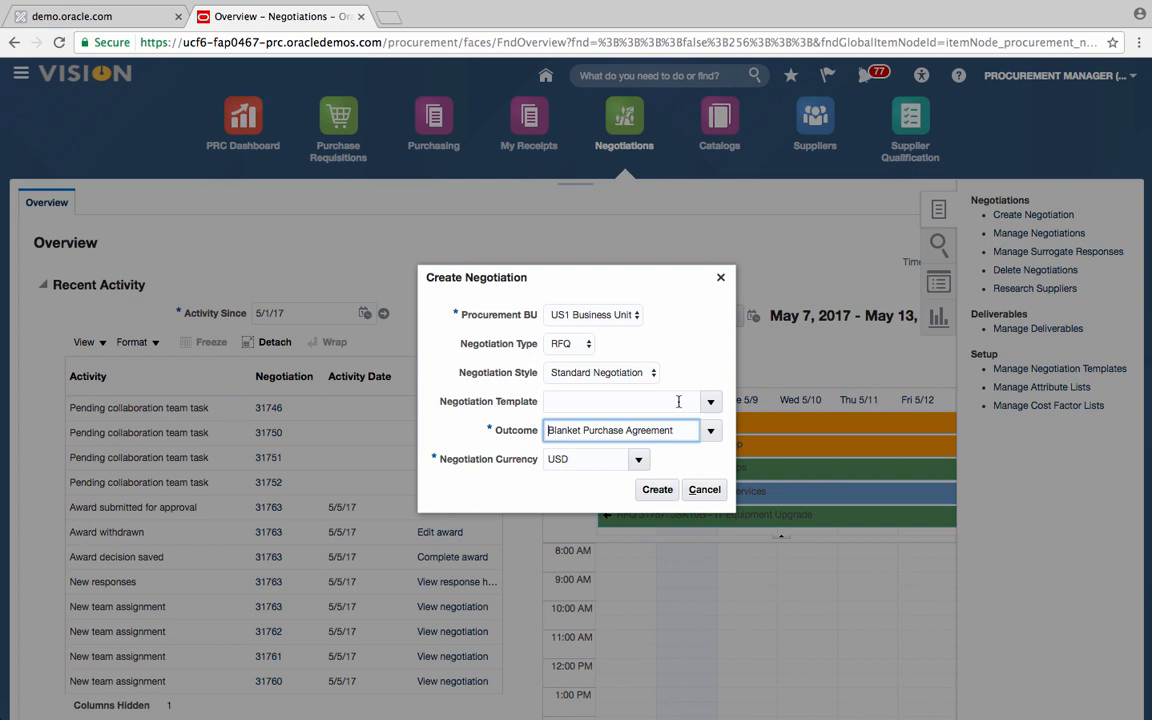
pyautogui.click(711, 403)
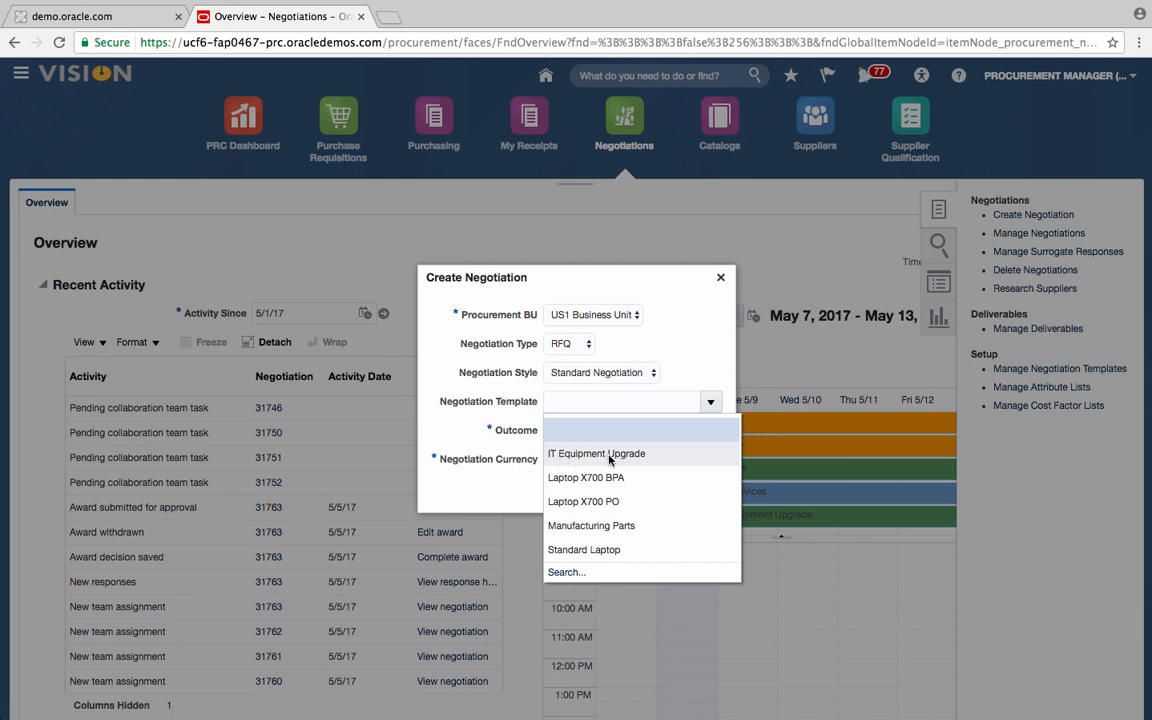
pyautogui.click(609, 455)
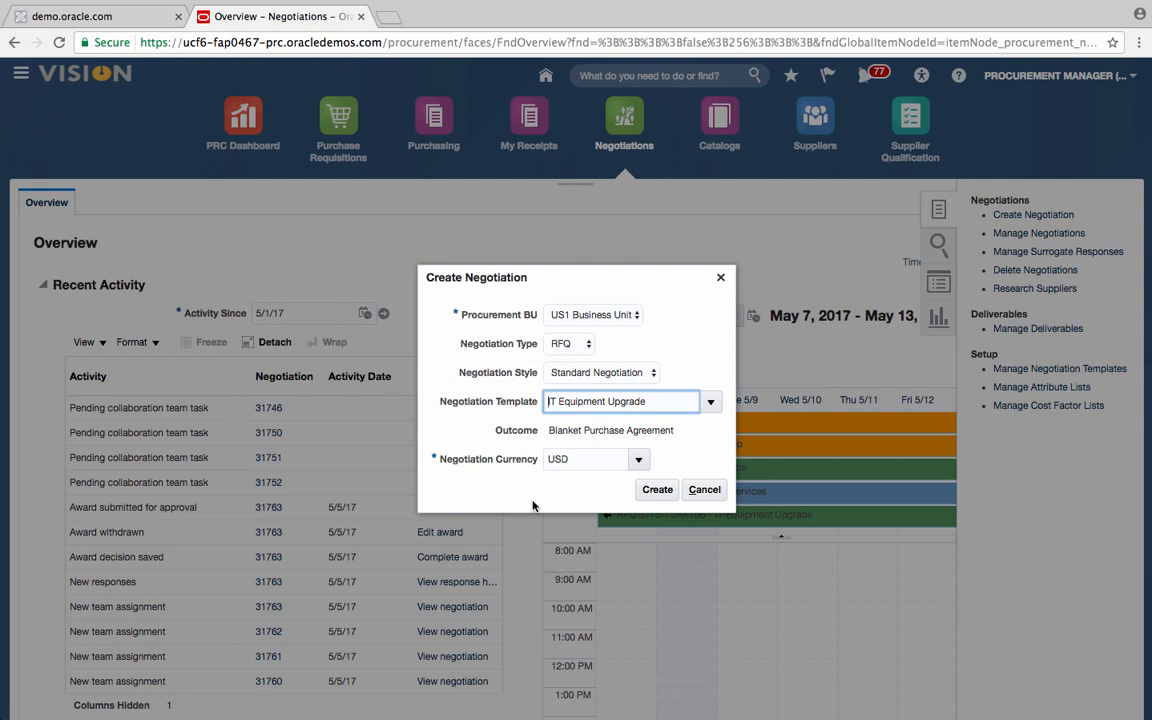
pyautogui.click(659, 492)
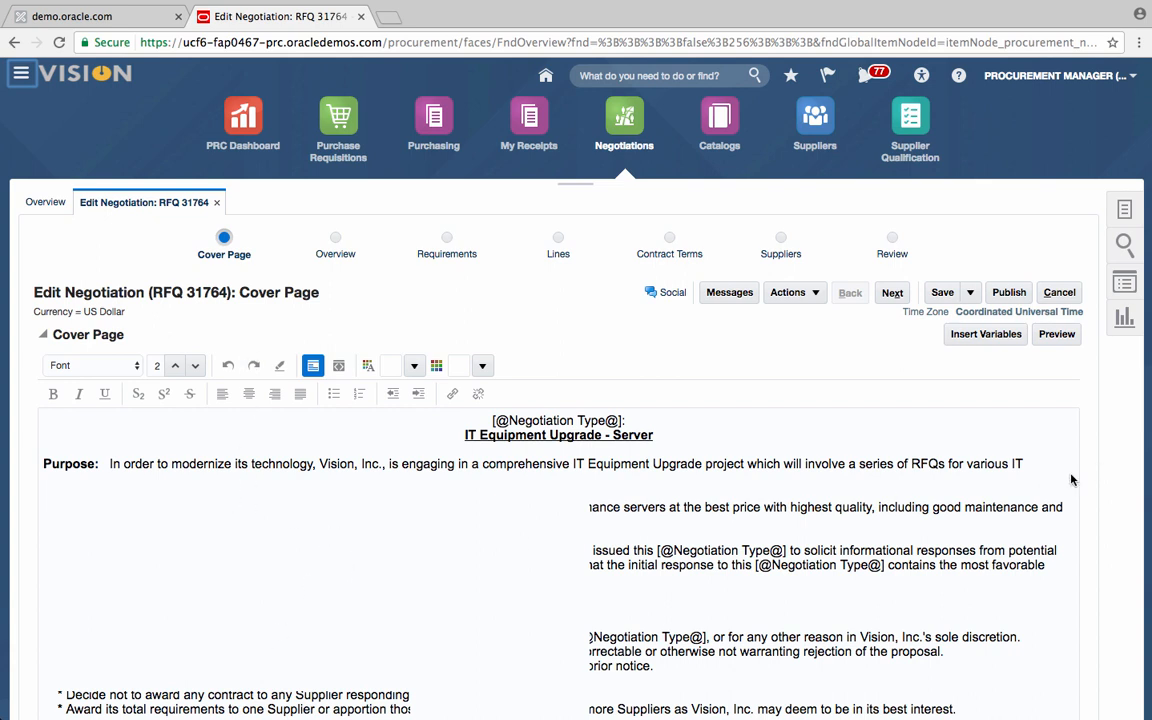
# Review the RFQ's cover page text and continue to the Overview stage
pyautogui.scroll(-2, 1113, 476)
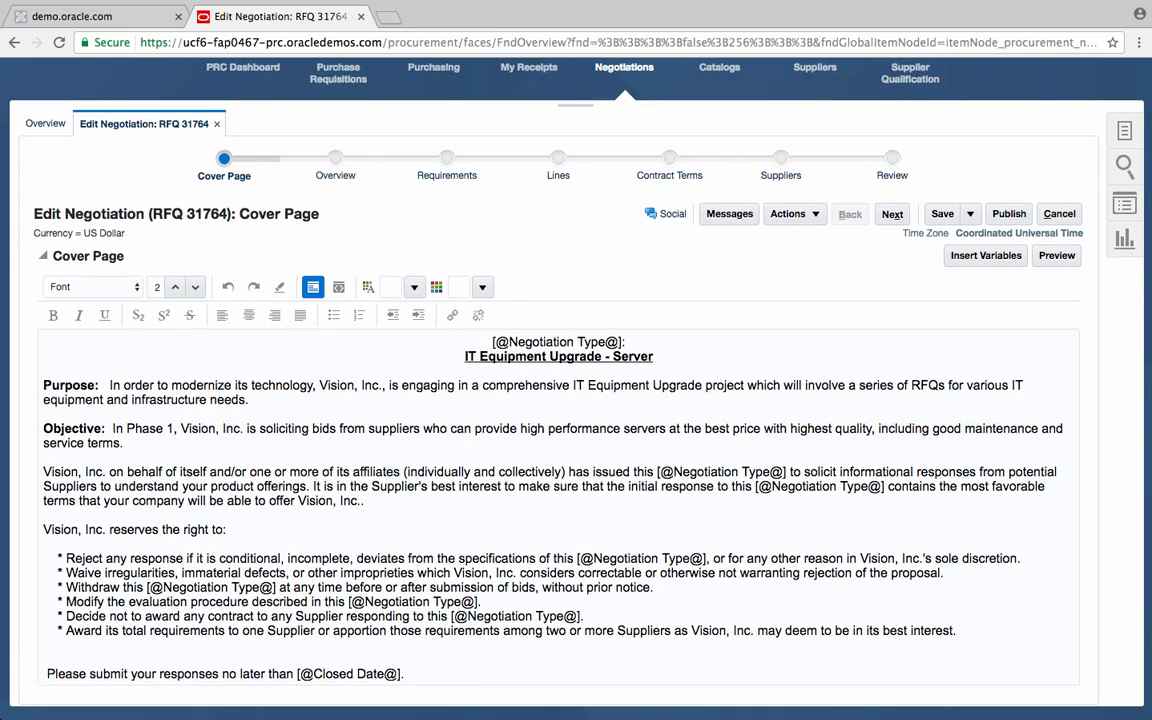
pyautogui.scroll(1, 575, 400)
pyautogui.scroll(-1, 575, 400)
pyautogui.click(892, 214)
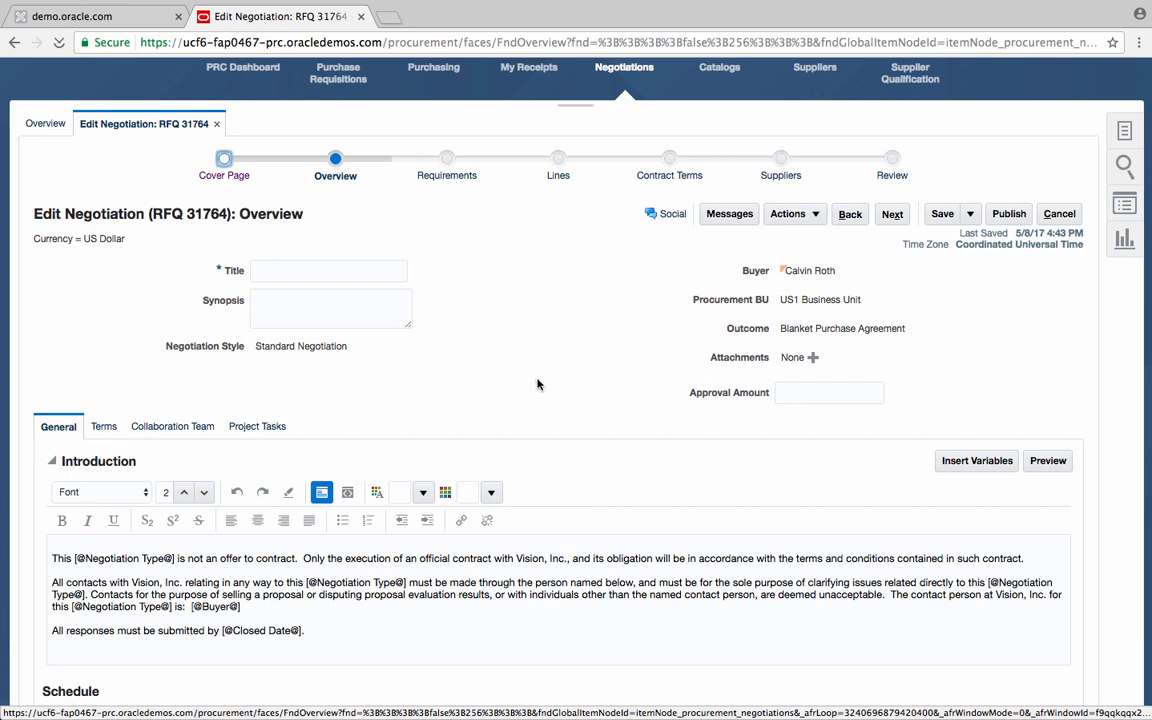
# Title the negotiation "Demo RFQ" and move on to its approval amount
pyautogui.click(279, 271)
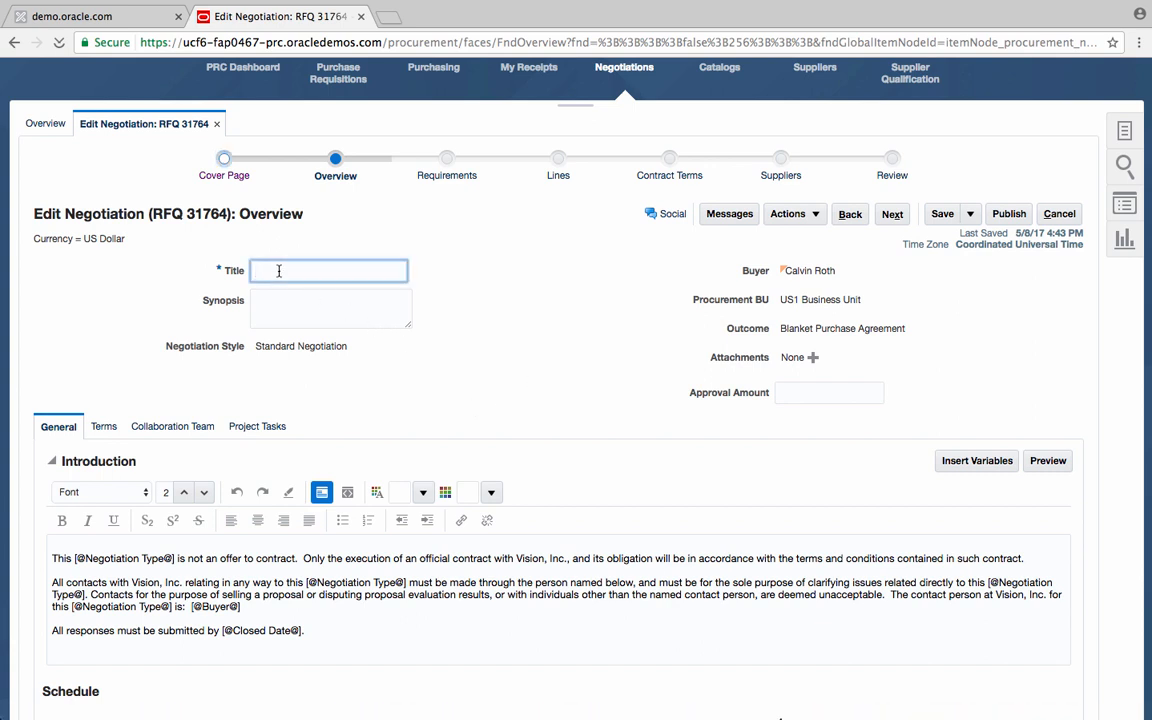
pyautogui.write('Demo RFQ')
pyautogui.click(794, 392)
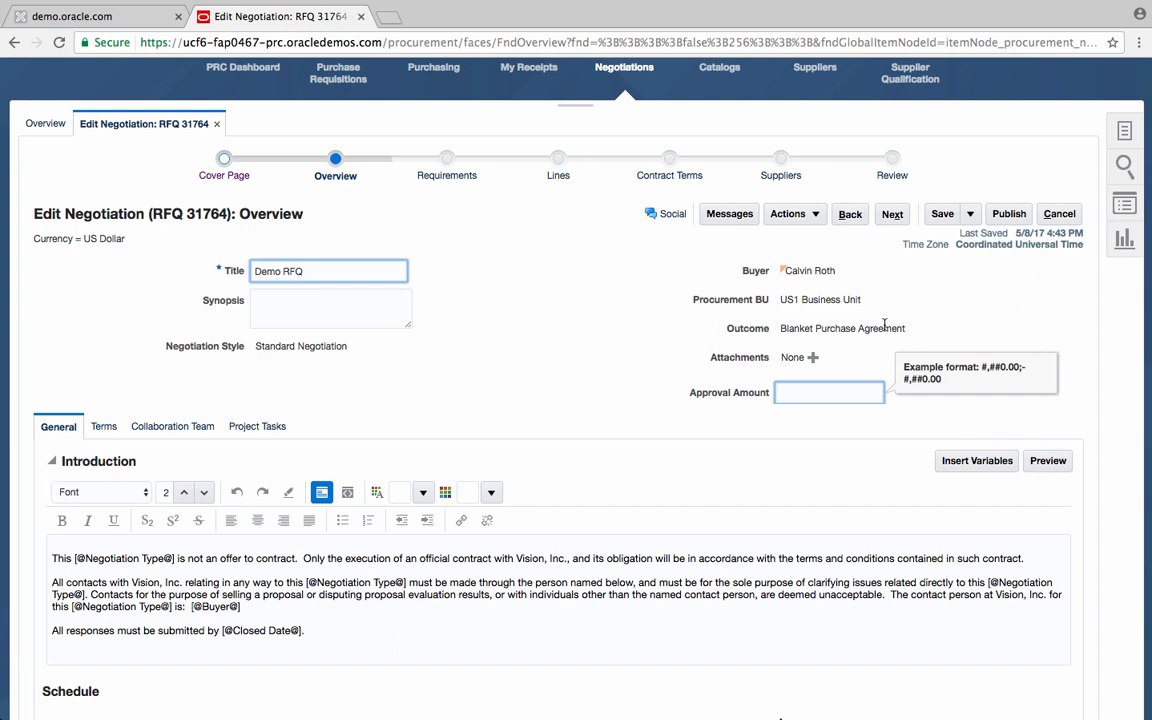
# Set the fixed close date in the negotiation's schedule to 5/11/17 4:45 PM
pyautogui.click(1121, 497)
pyautogui.scroll(-4, 1121, 497)
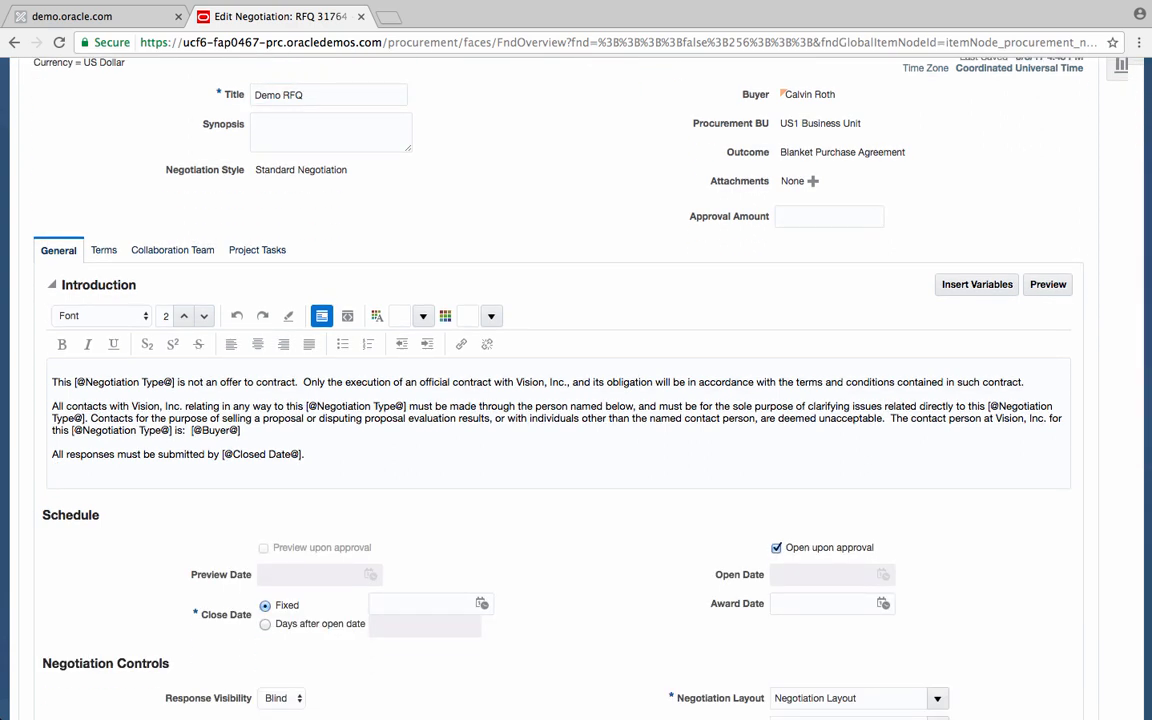
pyautogui.scroll(-3, 1121, 497)
pyautogui.scroll(-2, 1121, 497)
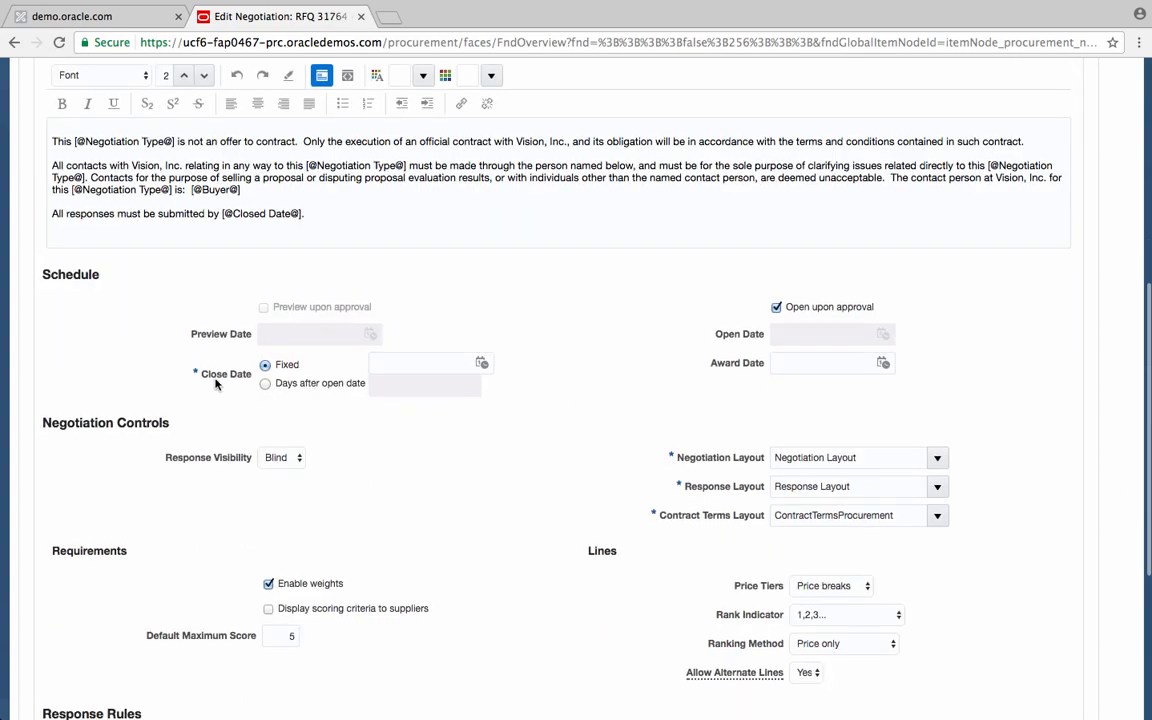
pyautogui.click(483, 366)
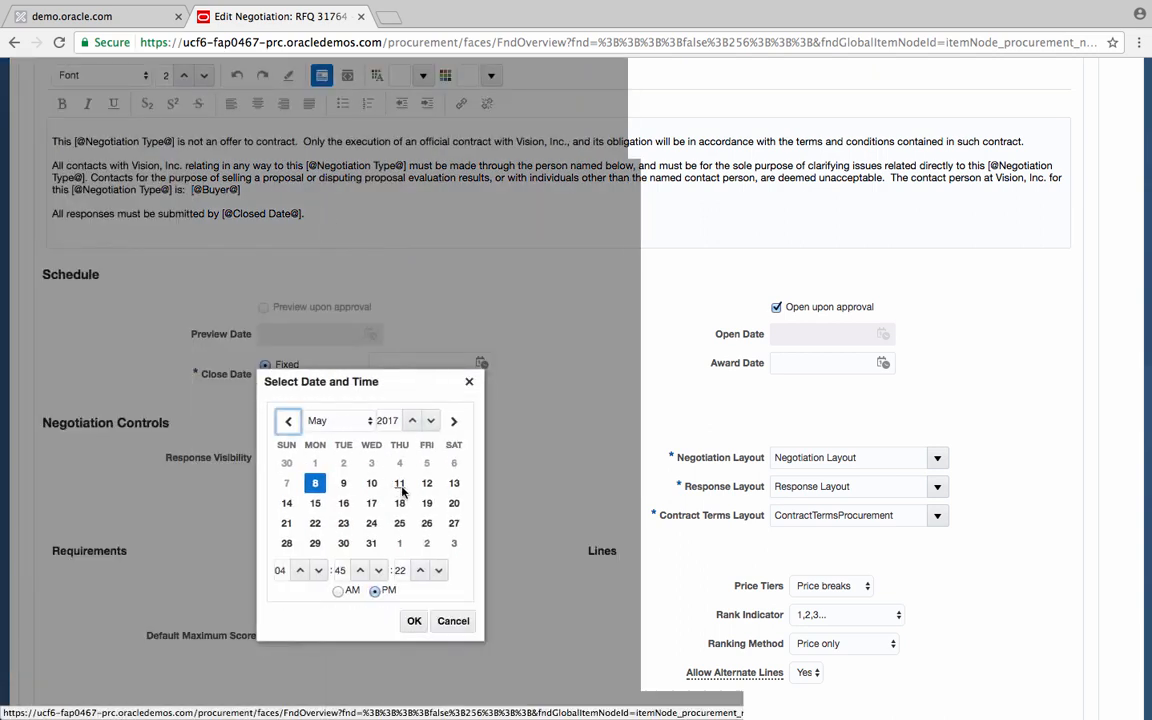
pyautogui.click(400, 484)
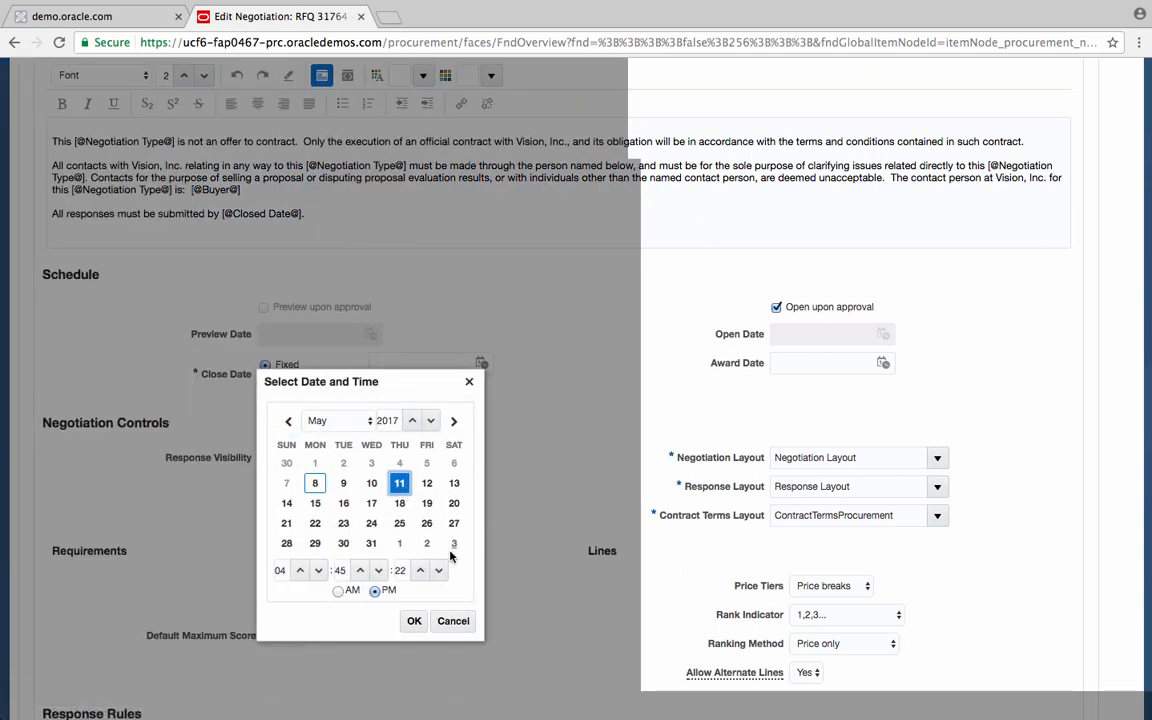
pyautogui.click(414, 621)
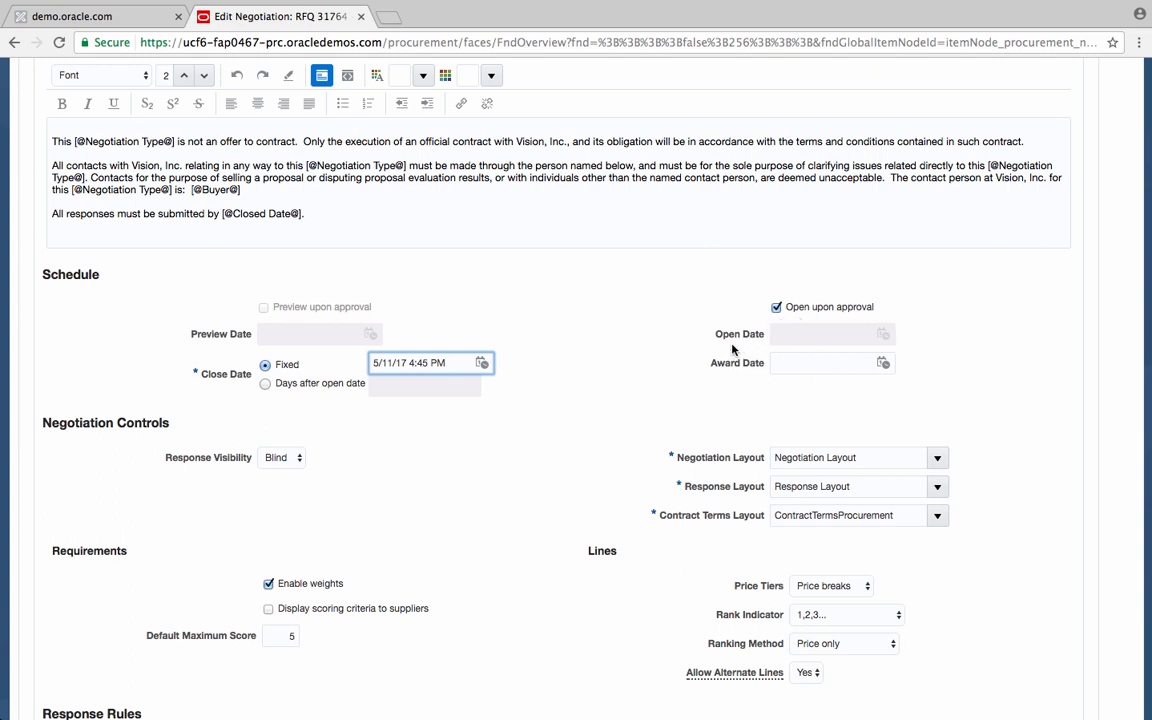
# Check the Response Visibility options in the negotiation controls, leaving Blind selected
pyautogui.click(497, 516)
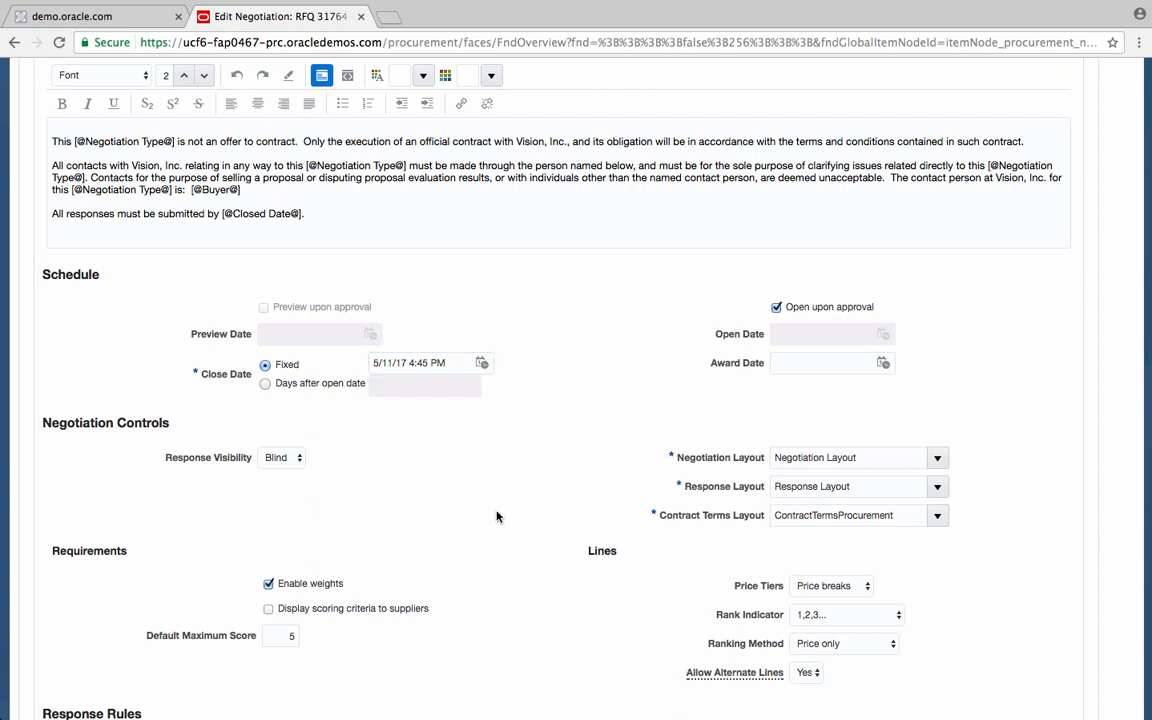
pyautogui.scroll(-5, 497, 516)
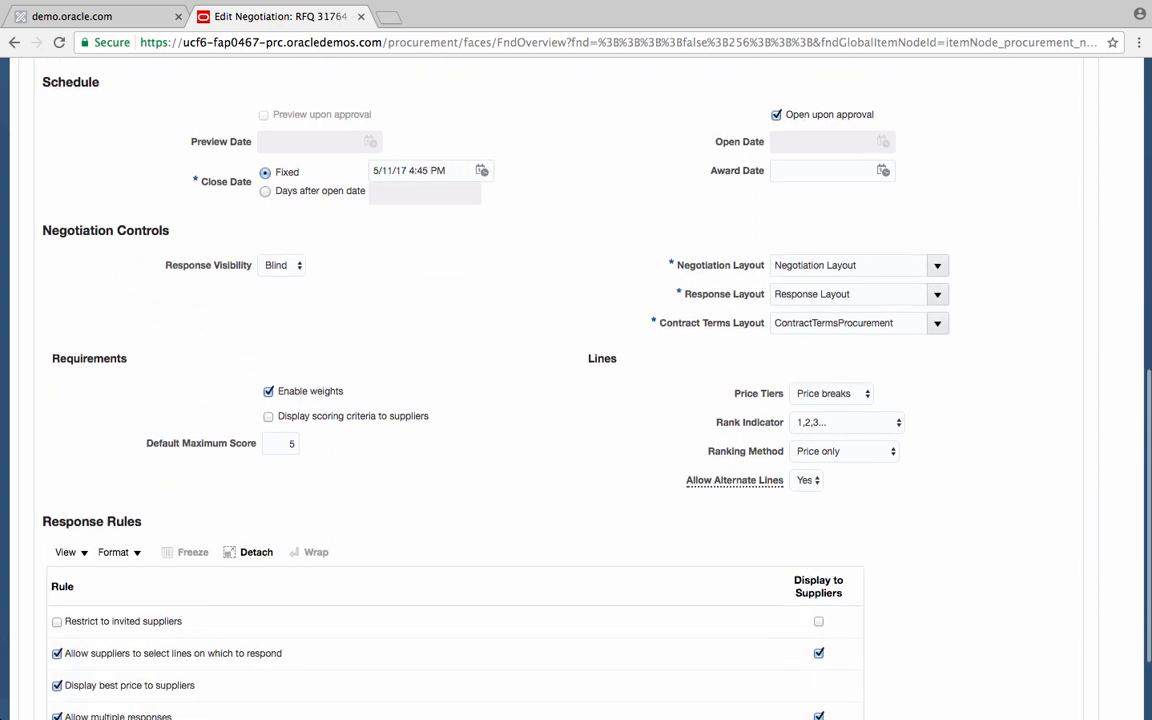
pyautogui.scroll(-2, 537, 358)
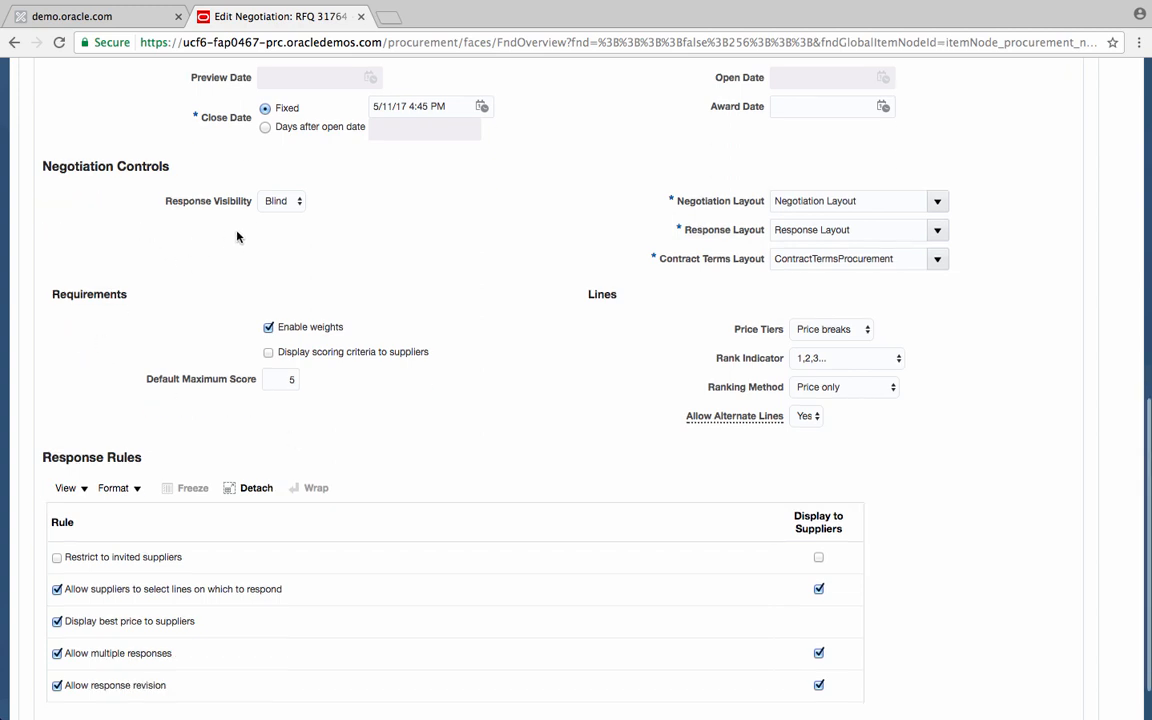
pyautogui.click(285, 203)
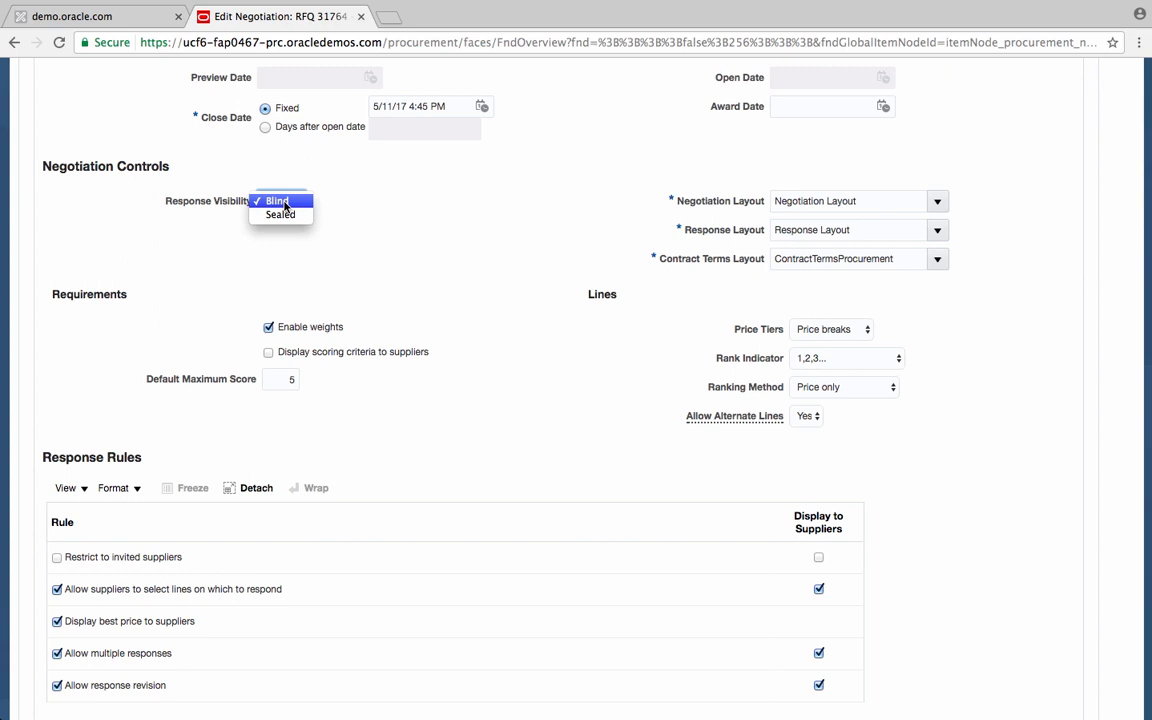
pyautogui.click(440, 242)
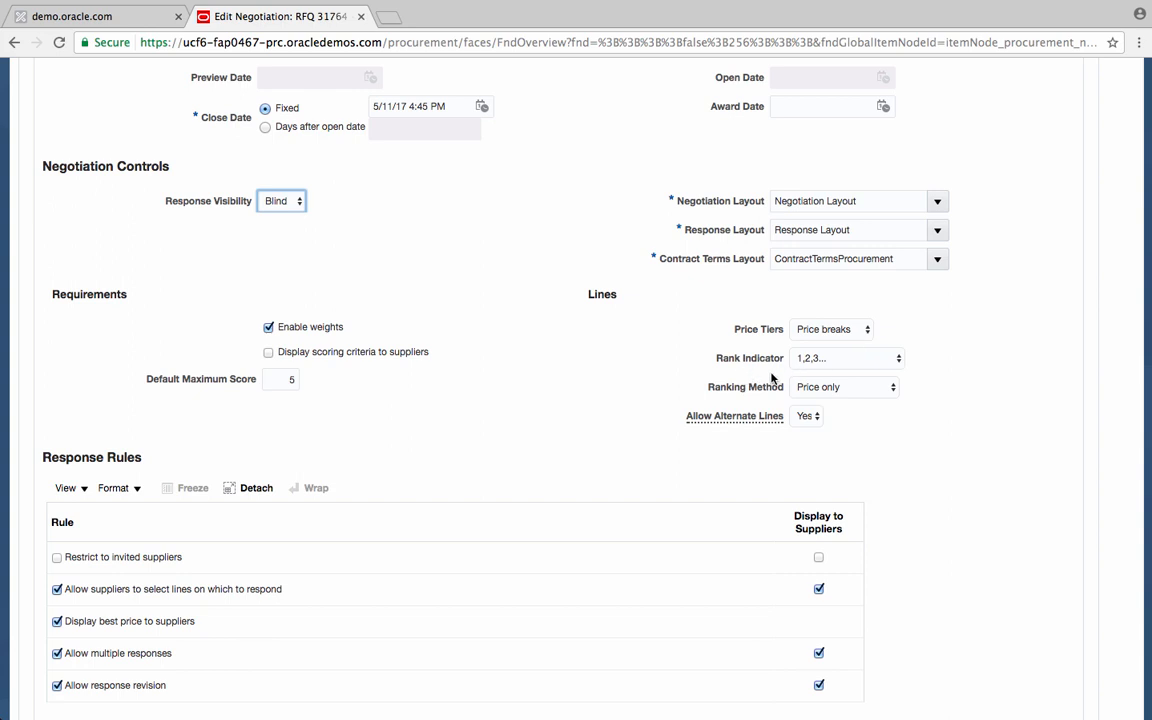
# Set the line controls to rank indicator 1,2,3... and ranking method Price only
pyautogui.click(899, 364)
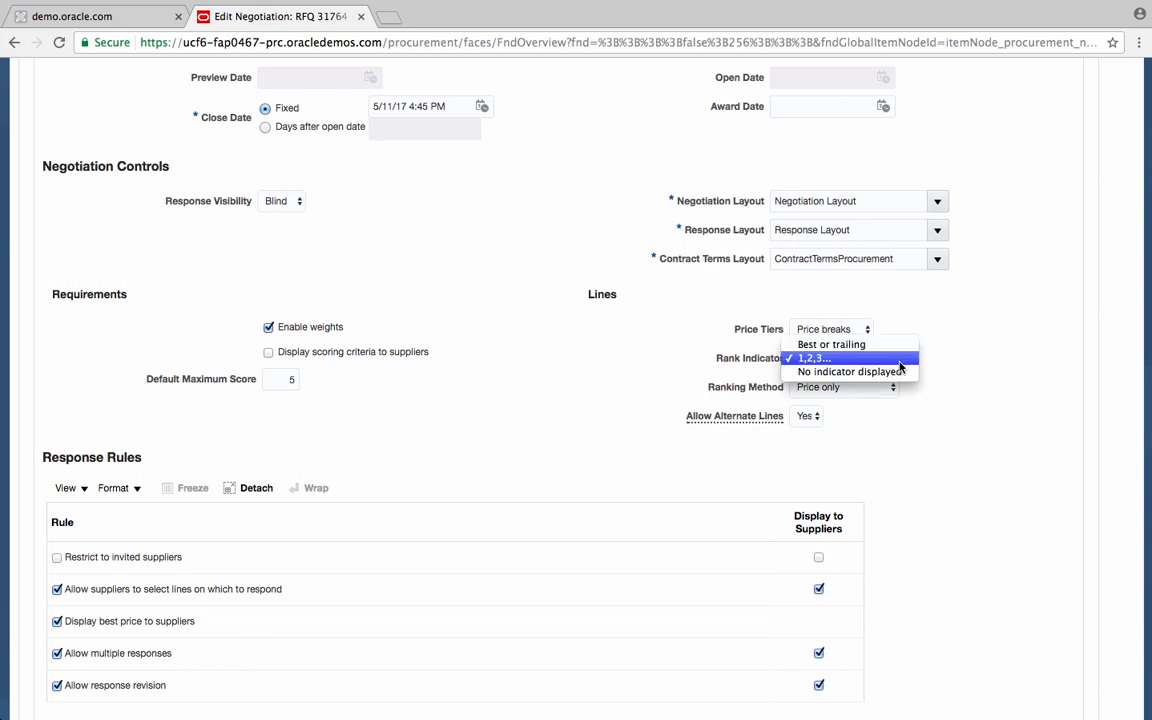
pyautogui.click(825, 358)
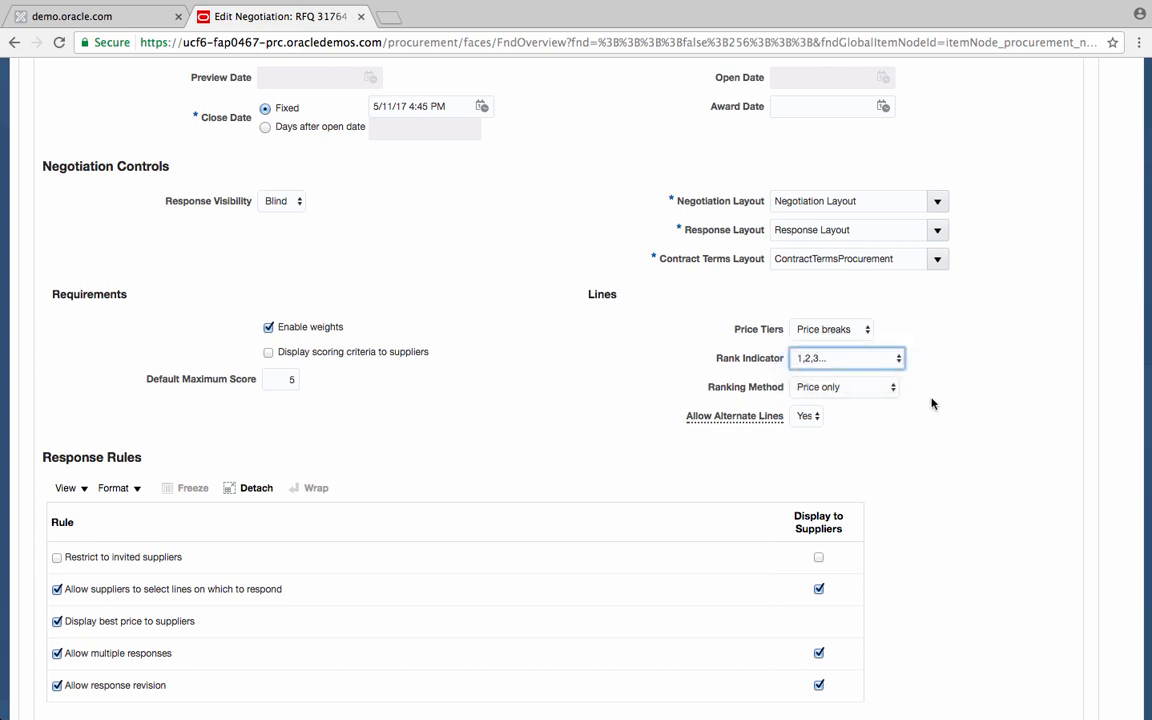
pyautogui.click(932, 454)
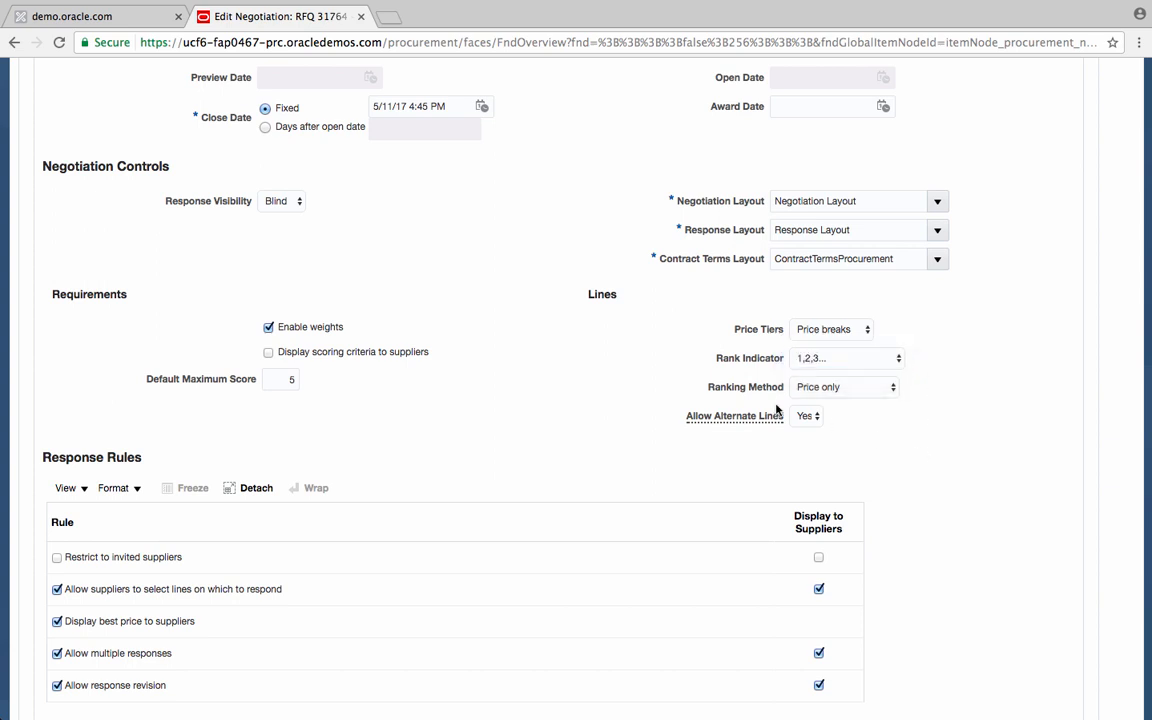
pyautogui.click(893, 396)
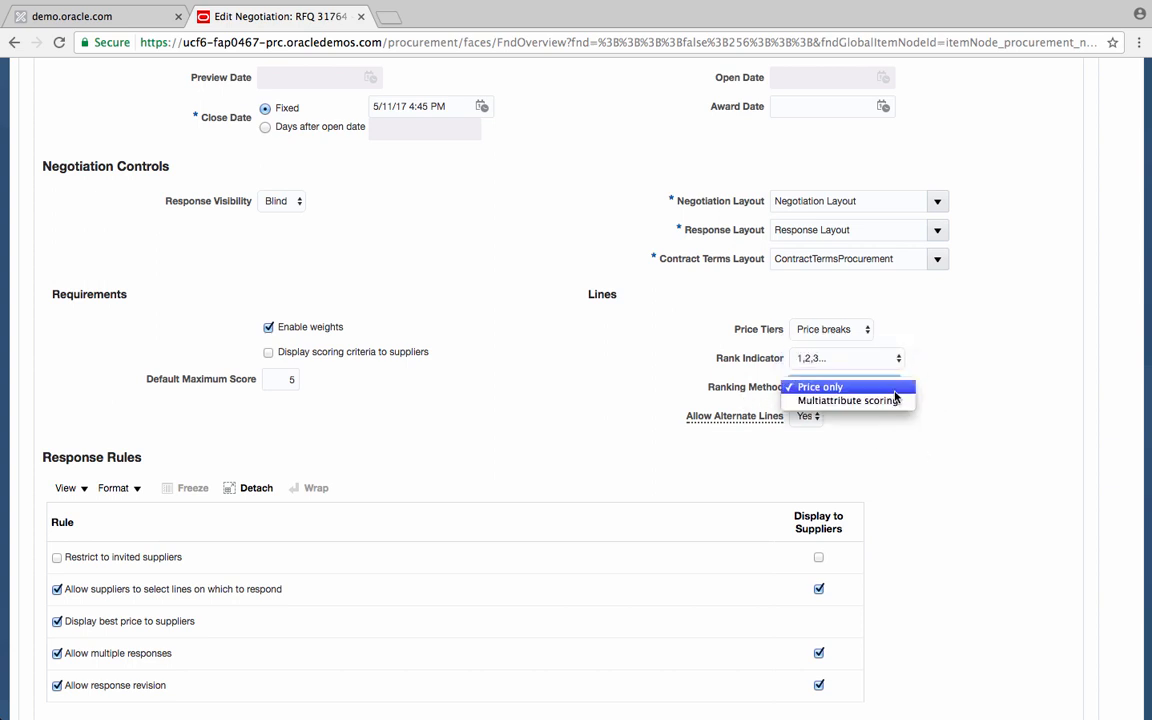
pyautogui.click(830, 387)
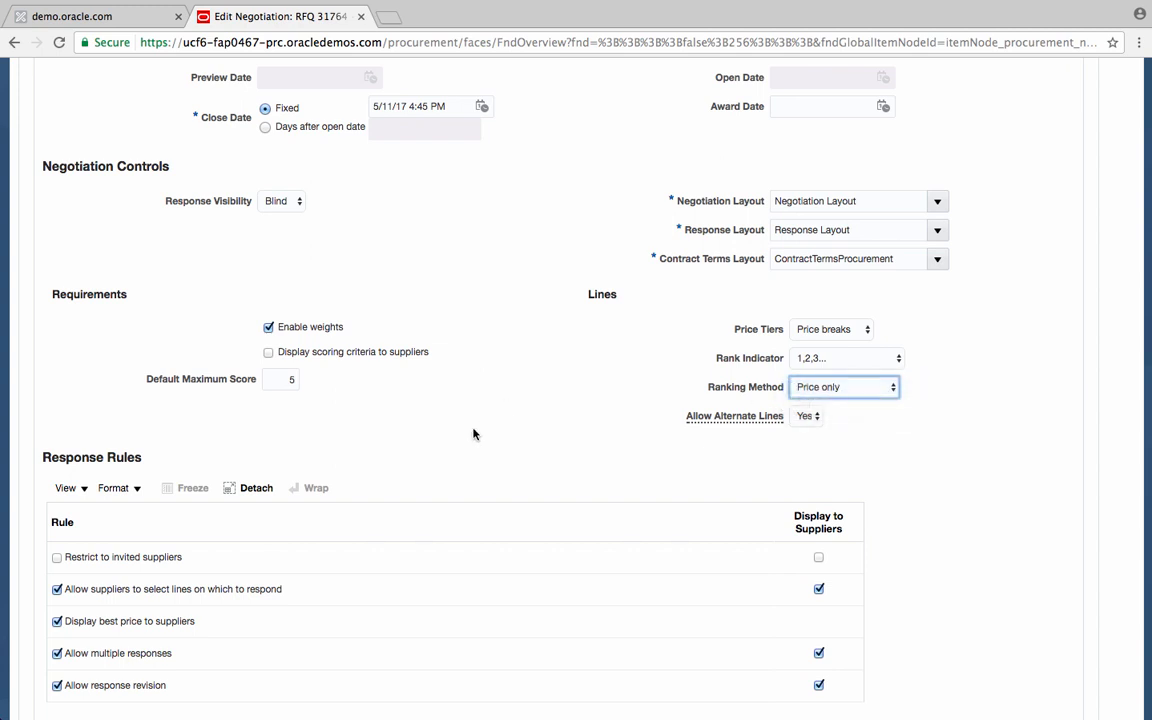
# Turn on the response rule Restrict to invited suppliers
pyautogui.click(474, 433)
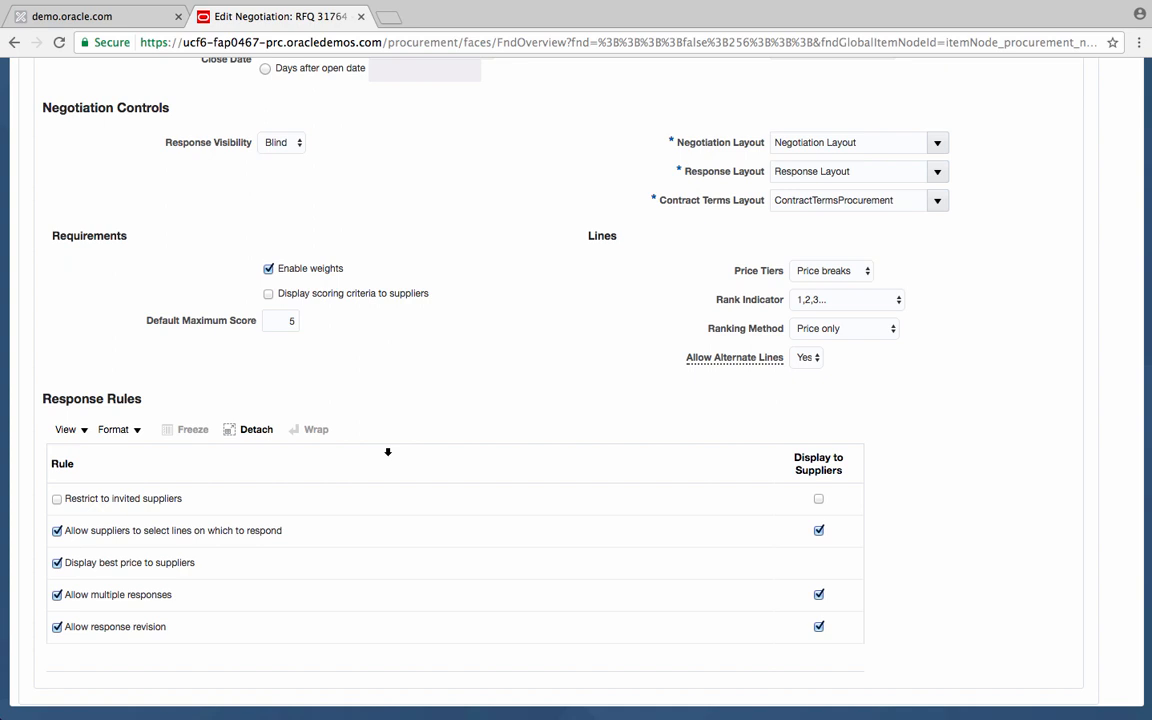
pyautogui.click(57, 500)
# Review the negotiation's terms, covering the instructions, business terms and currency settings
pyautogui.scroll(10, 540, 360)
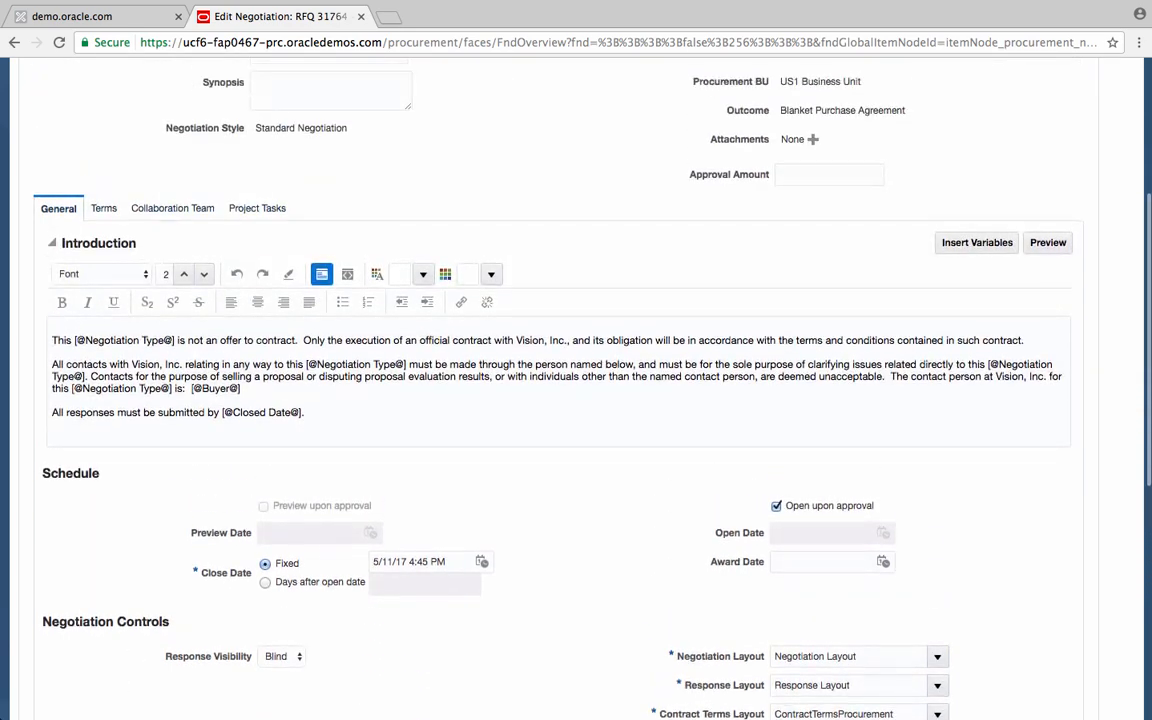
pyautogui.scroll(3, 847, 457)
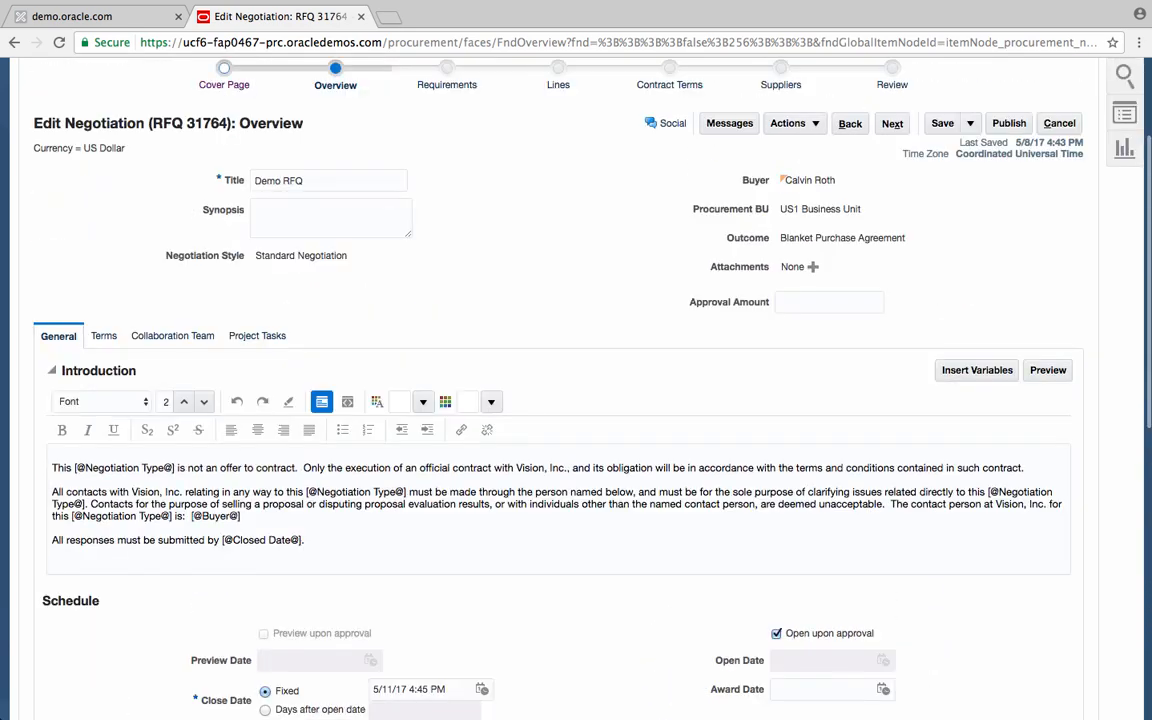
pyautogui.click(103, 337)
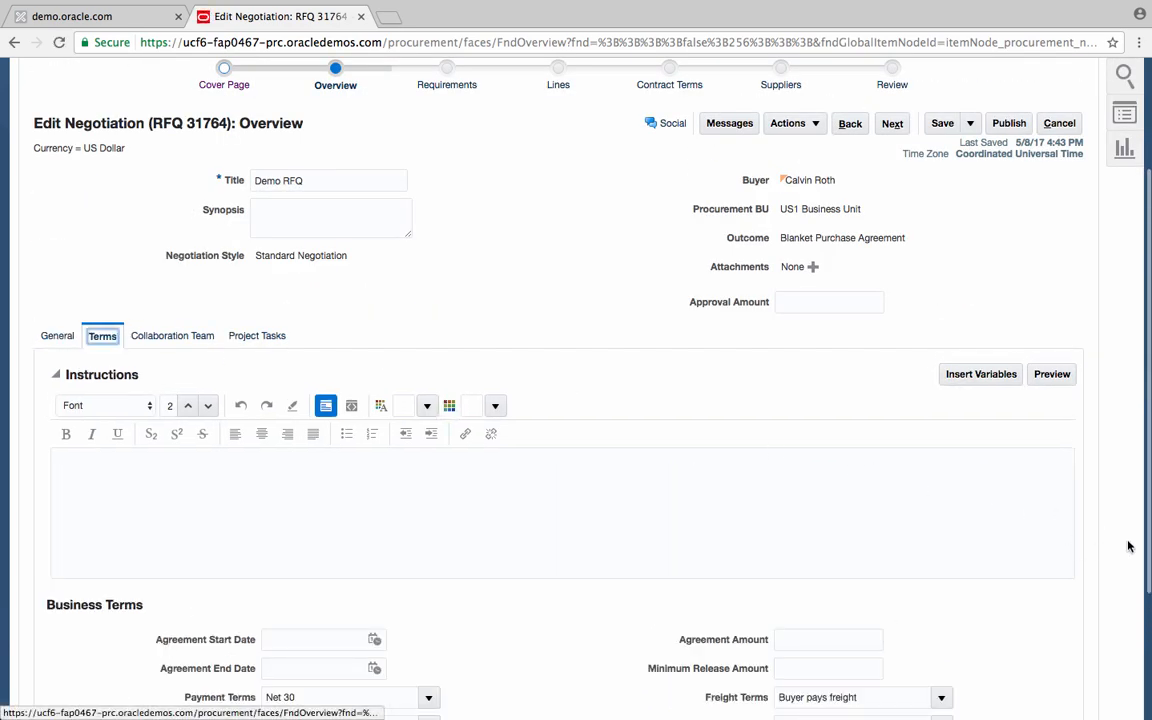
pyautogui.scroll(-2, 1118, 553)
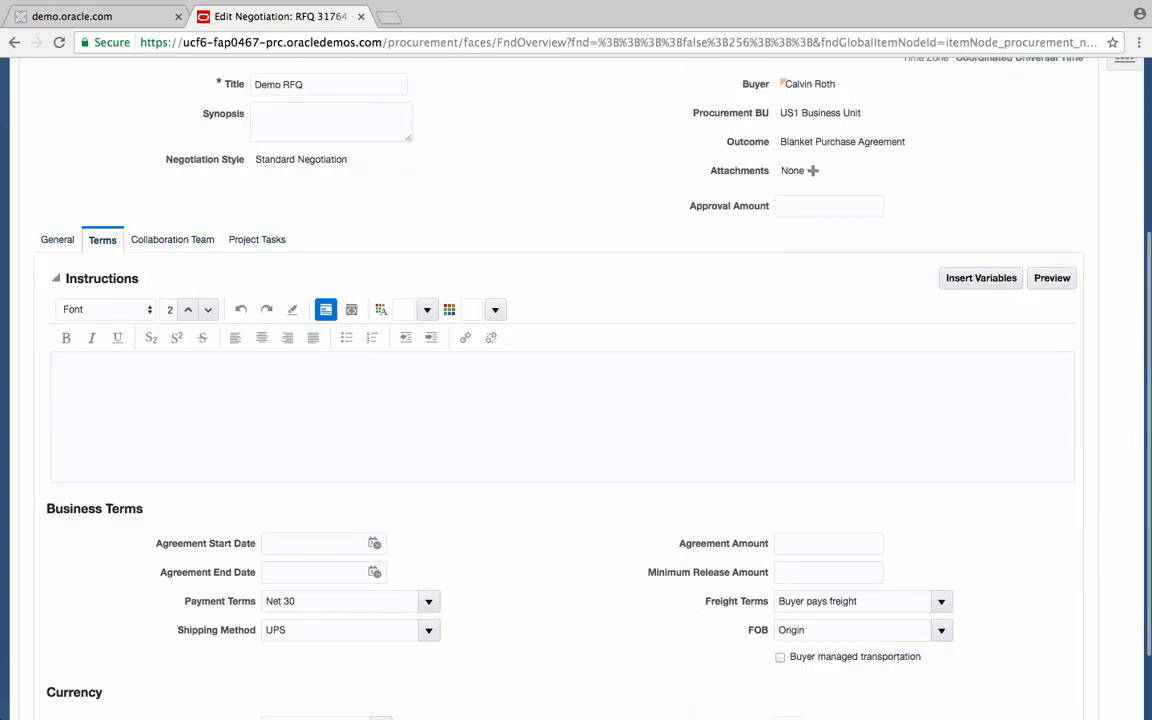
pyautogui.scroll(-2, 533, 380)
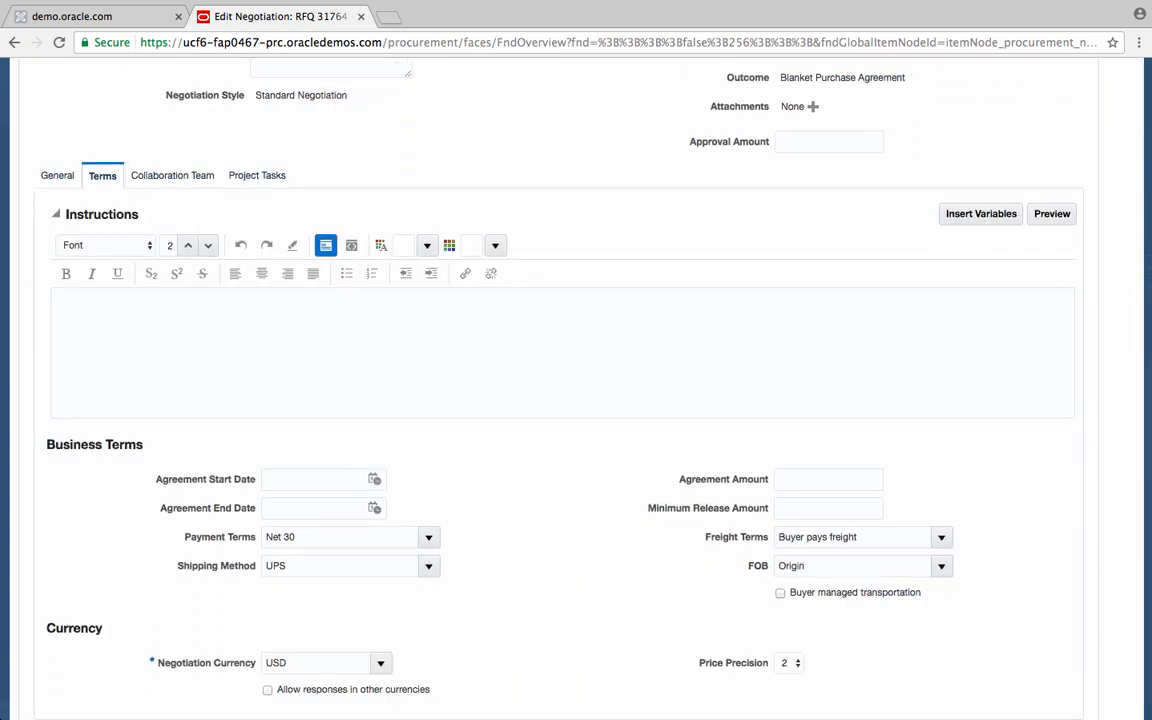
pyautogui.scroll(-1, 527, 380)
pyautogui.scroll(-1, 525, 532)
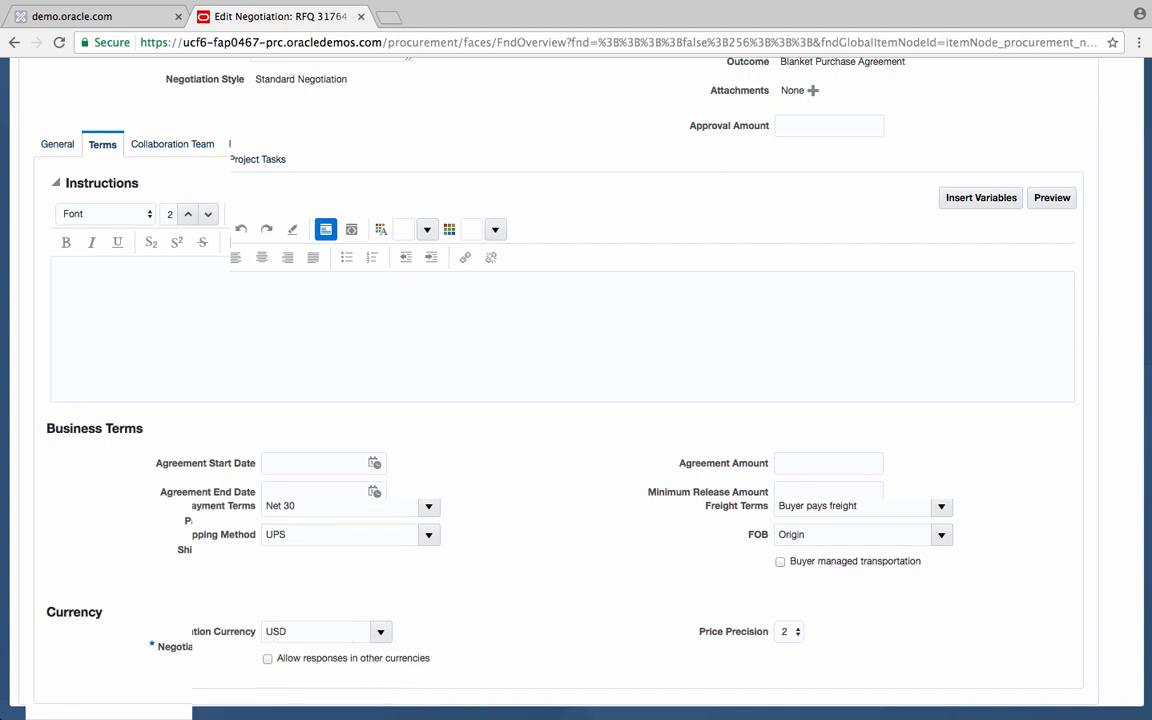
# Check the negotiation's collaboration team and its project tasks
pyautogui.scroll(3, 540, 590)
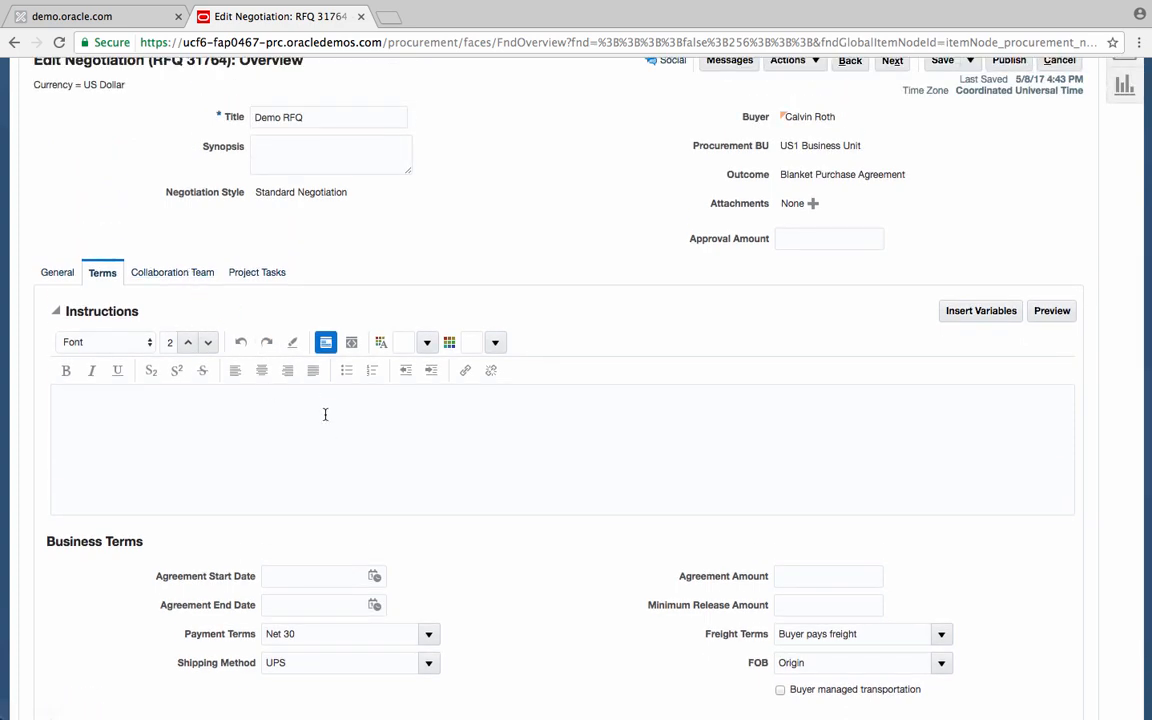
pyautogui.click(172, 272)
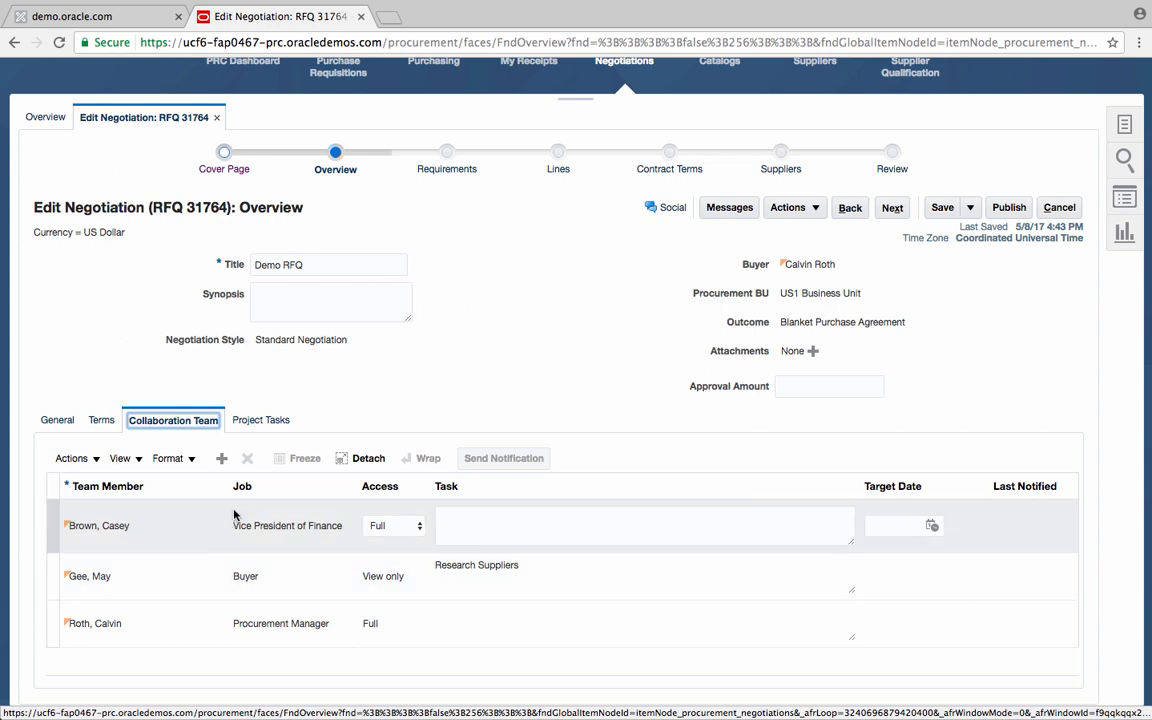
pyautogui.click(262, 421)
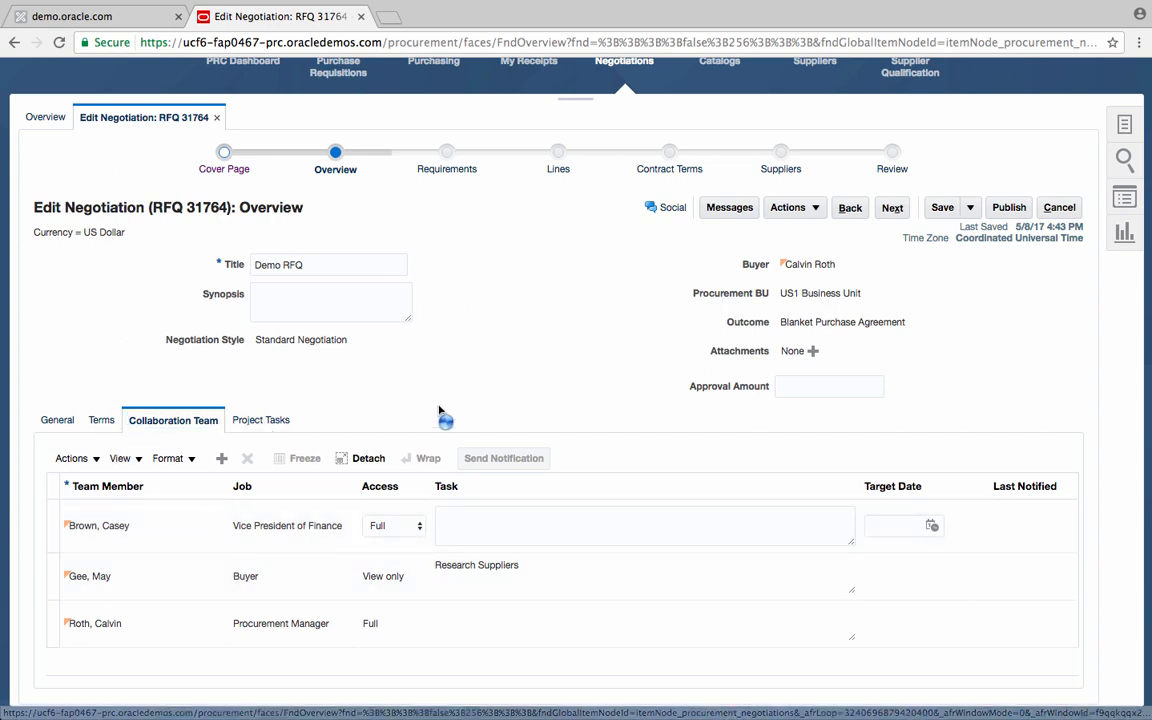
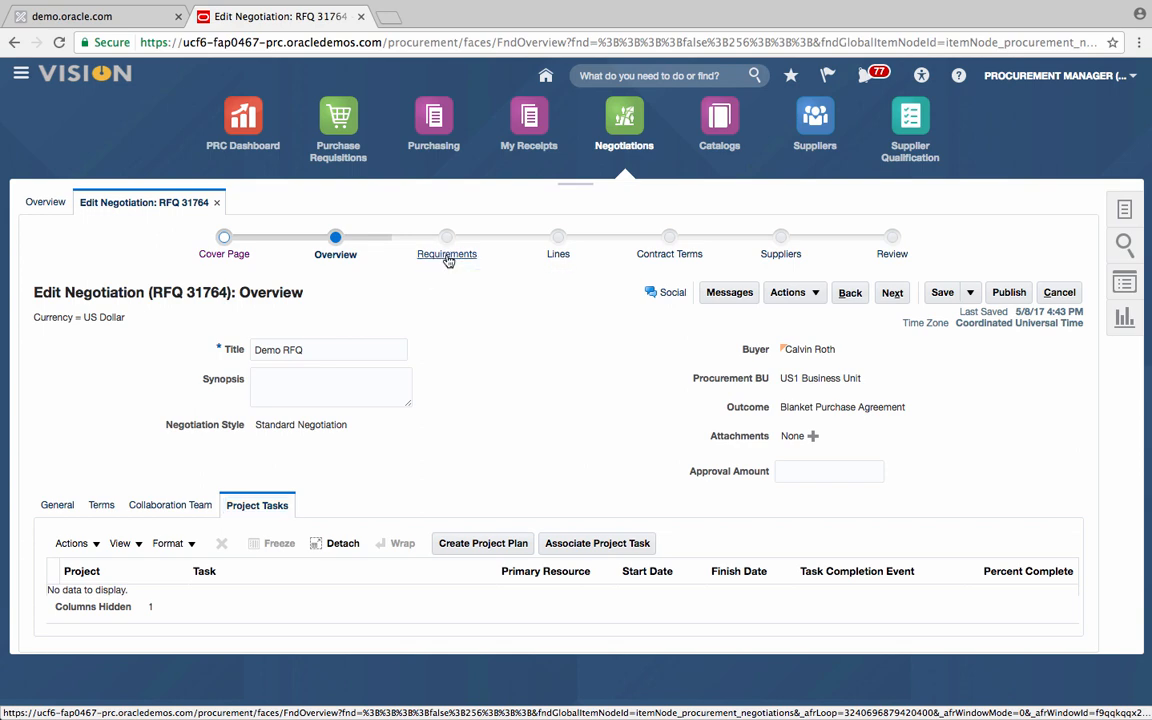
# Examine the negotiation's requirements, with their evaluation criteria, weights and scores, and the actions available for adding more
pyautogui.click(446, 254)
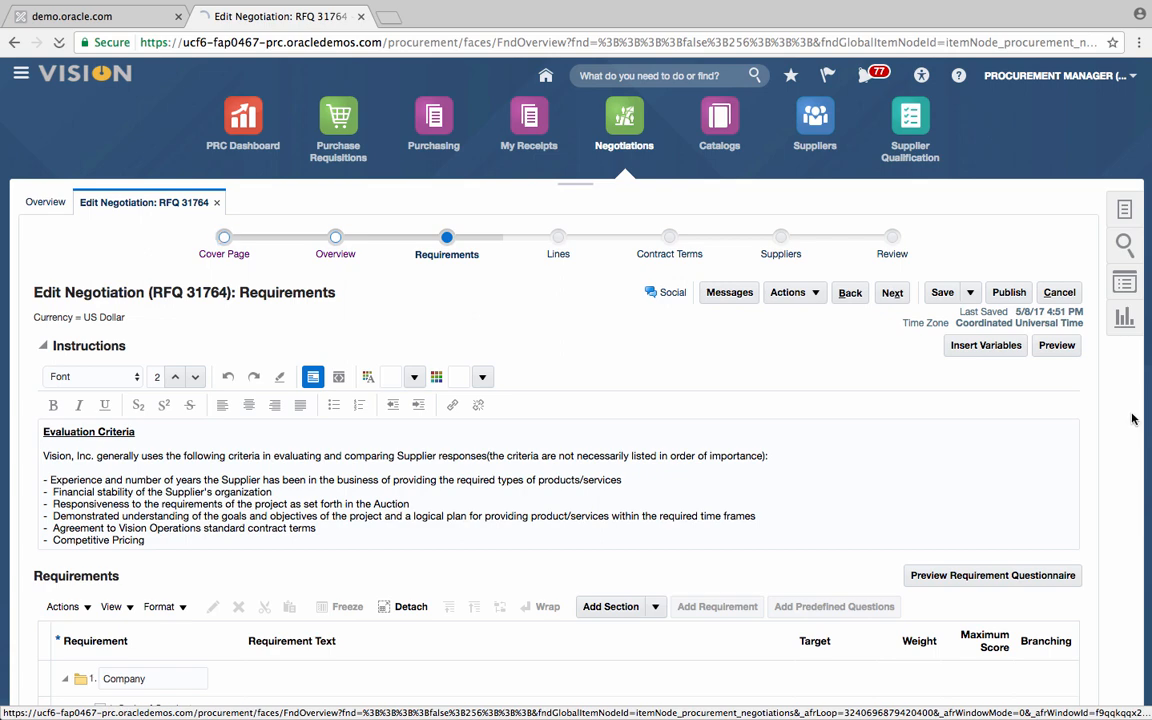
pyautogui.scroll(-3, 1135, 415)
pyautogui.scroll(-6, 688, 512)
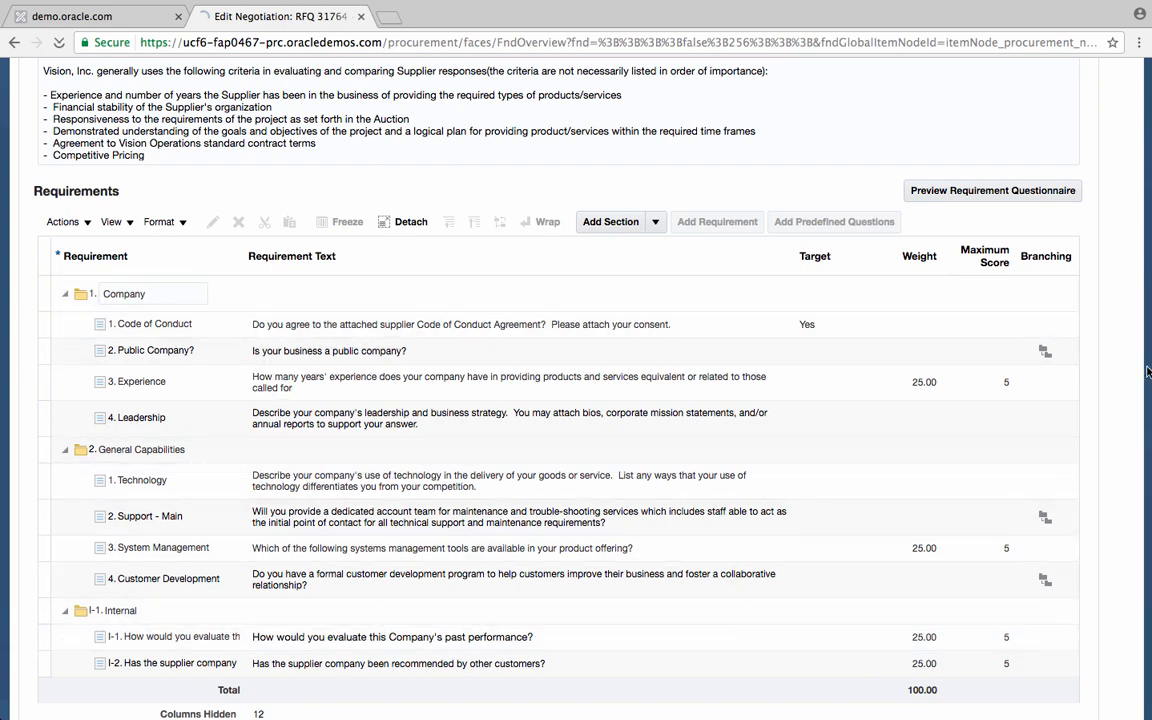
pyautogui.scroll(-1, 1130, 401)
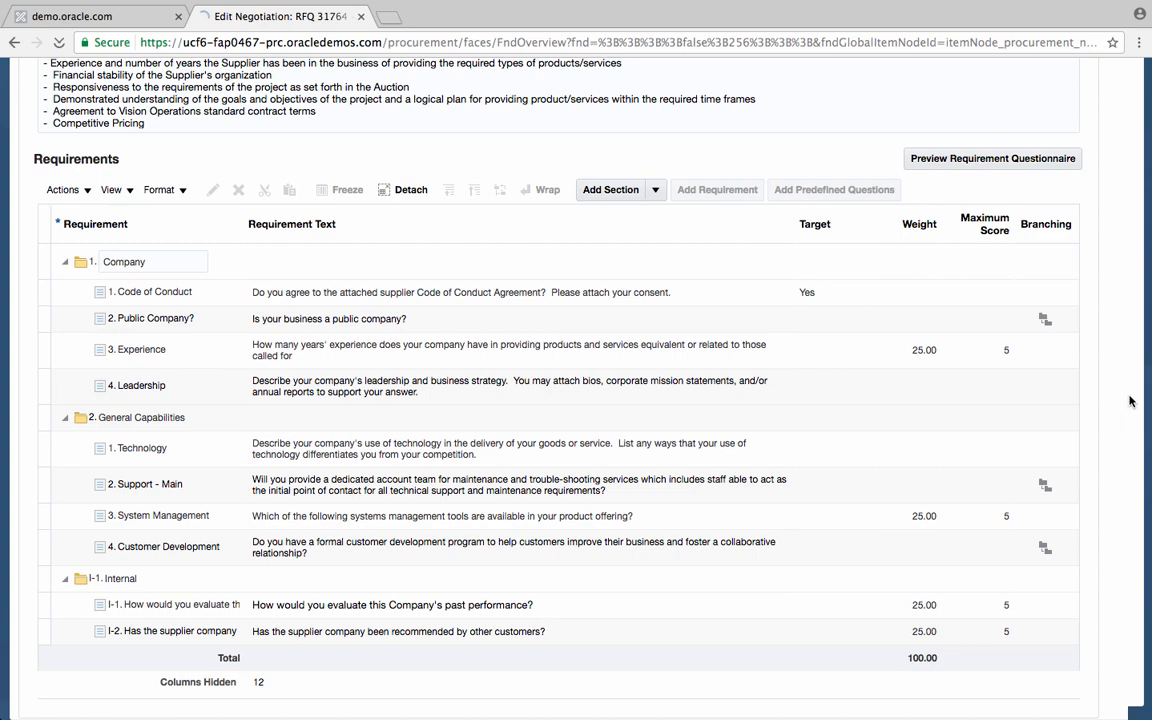
pyautogui.scroll(3, 1130, 401)
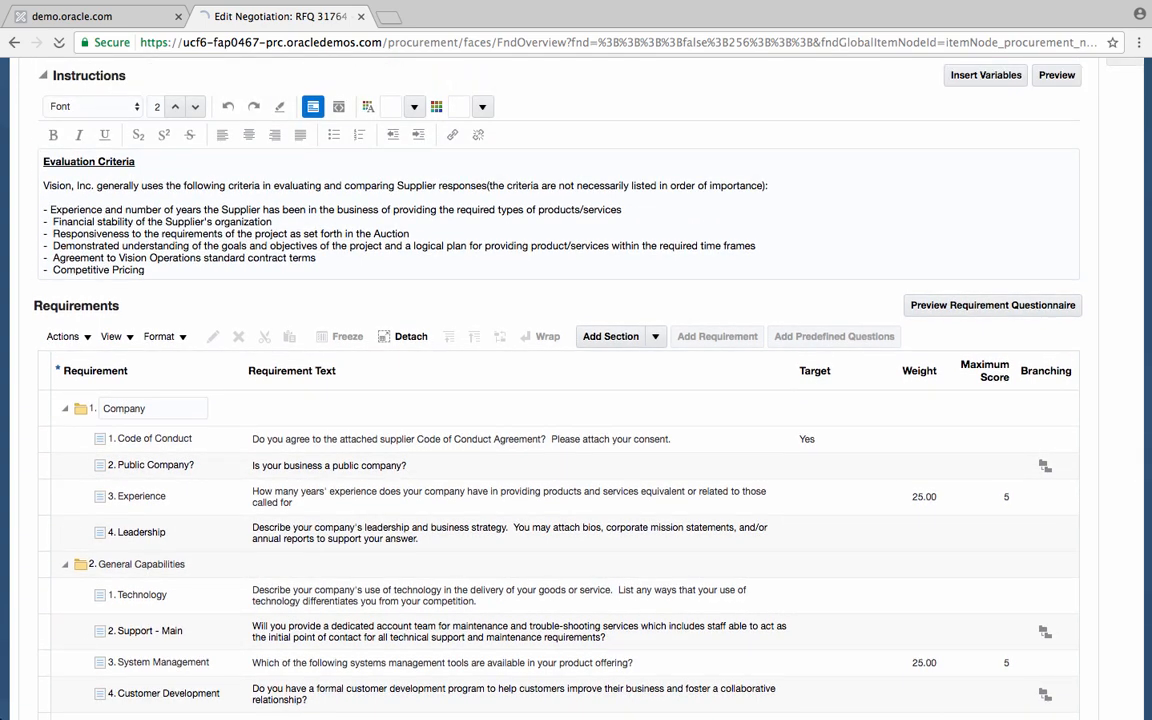
pyautogui.scroll(2, 576, 400)
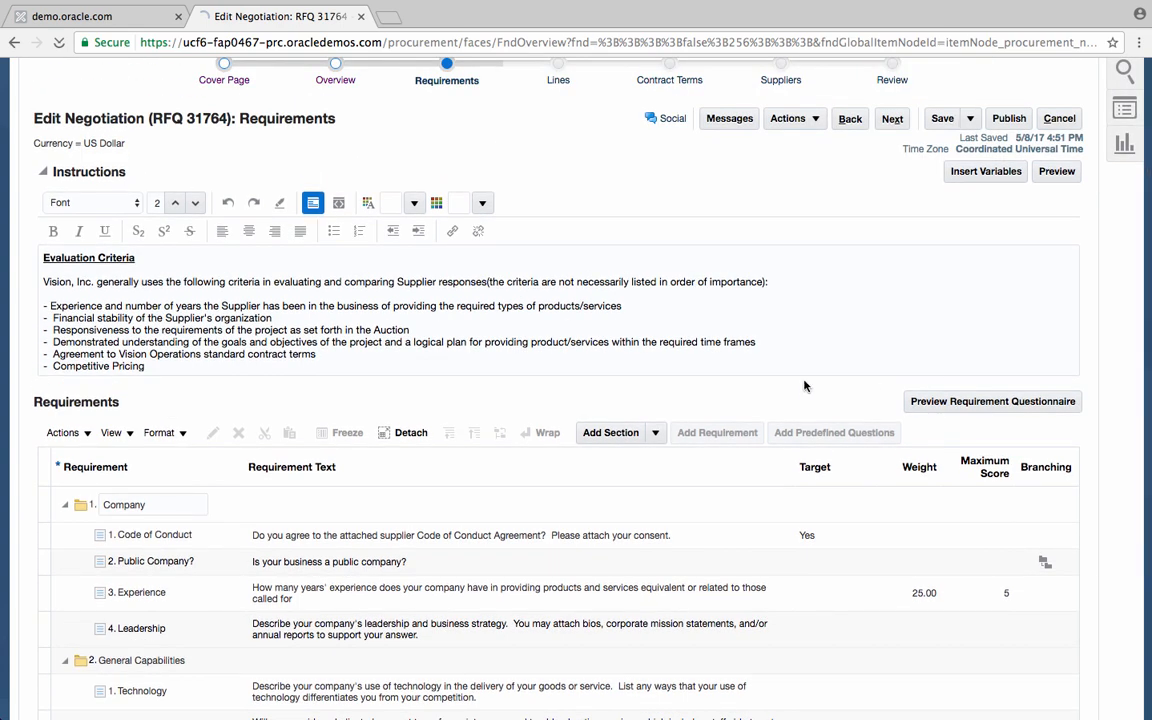
pyautogui.click(87, 433)
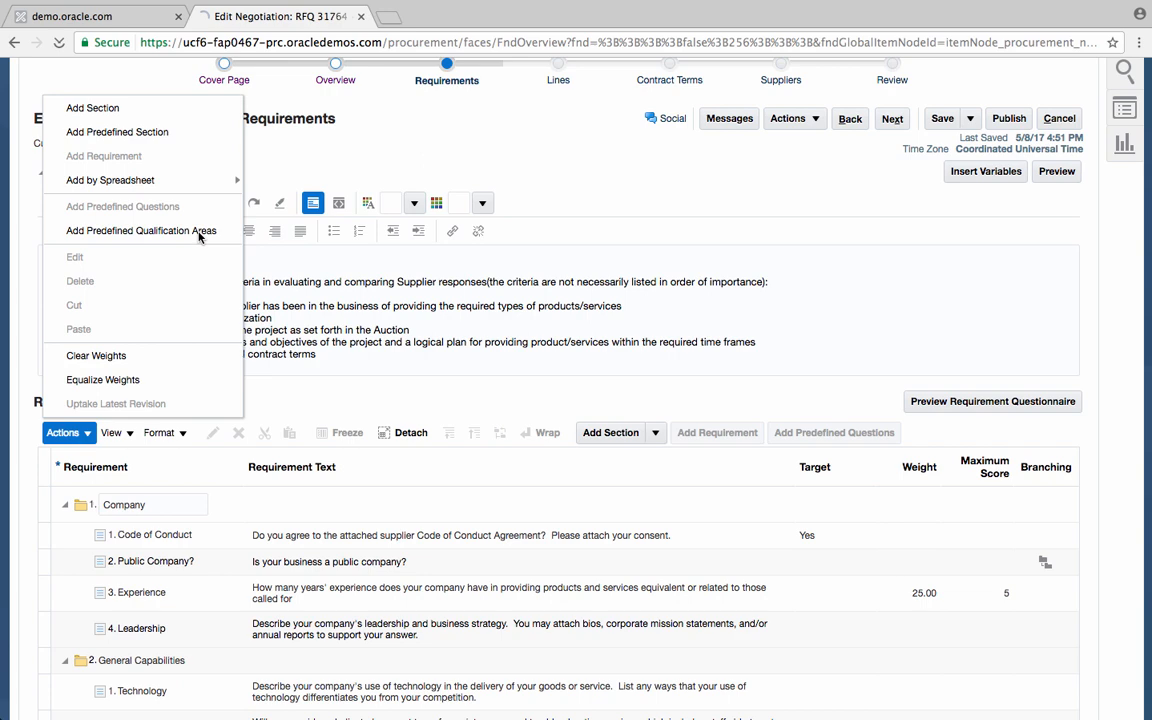
pyautogui.click(1122, 408)
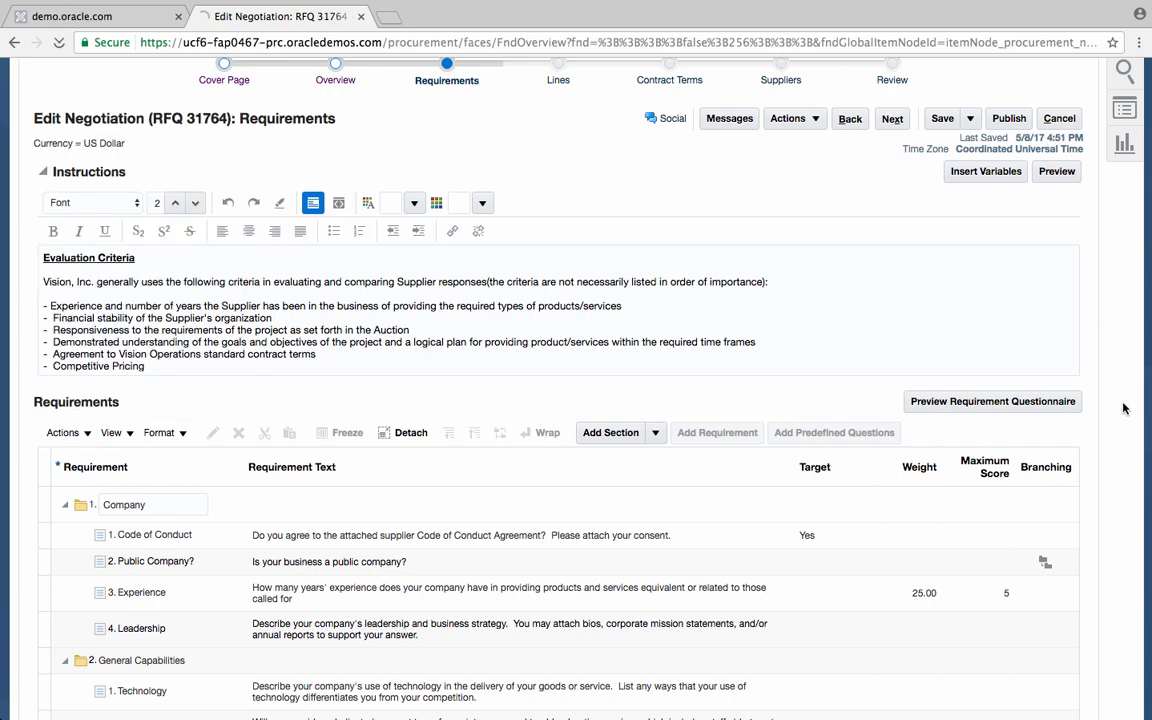
# Advance to the negotiation lines and review the X100 Server line
pyautogui.scroll(2, 1122, 408)
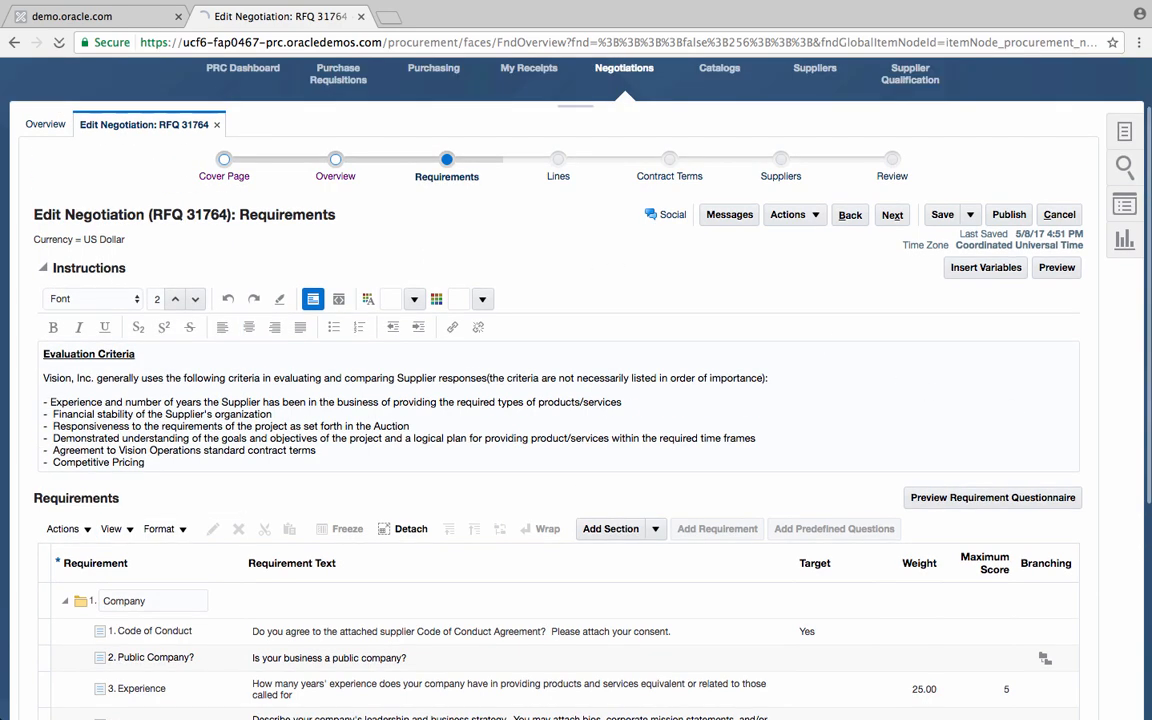
pyautogui.scroll(1, 1111, 404)
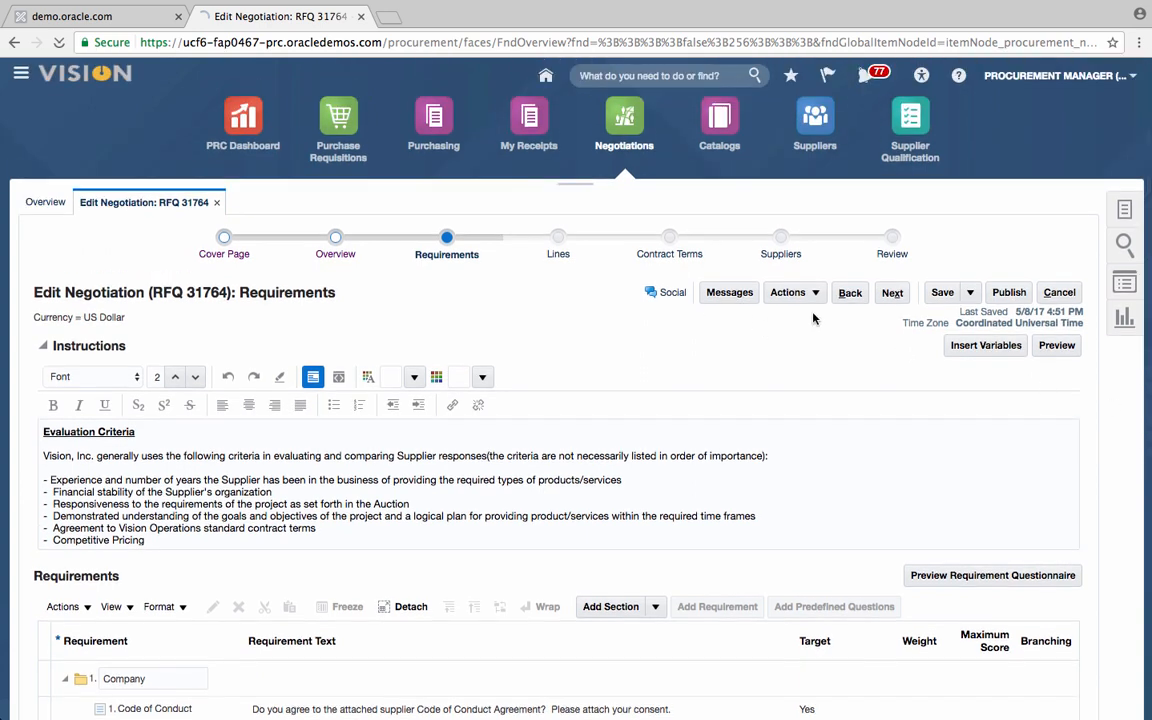
pyautogui.click(893, 293)
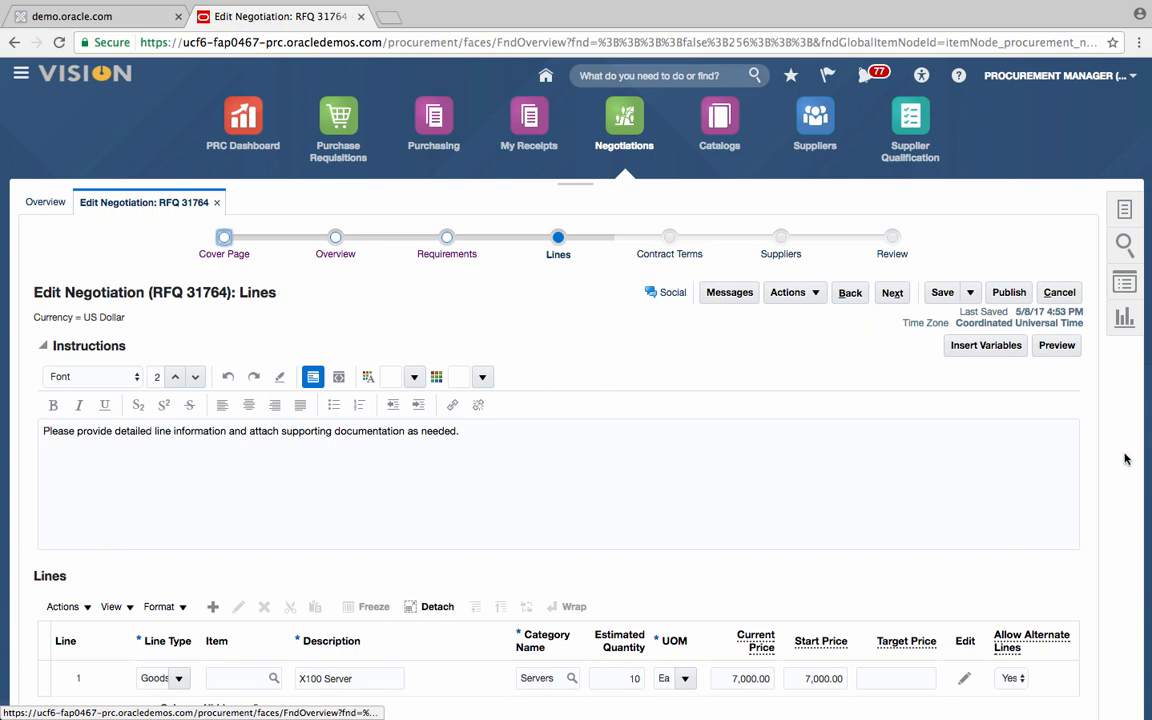
pyautogui.scroll(-1, 1122, 461)
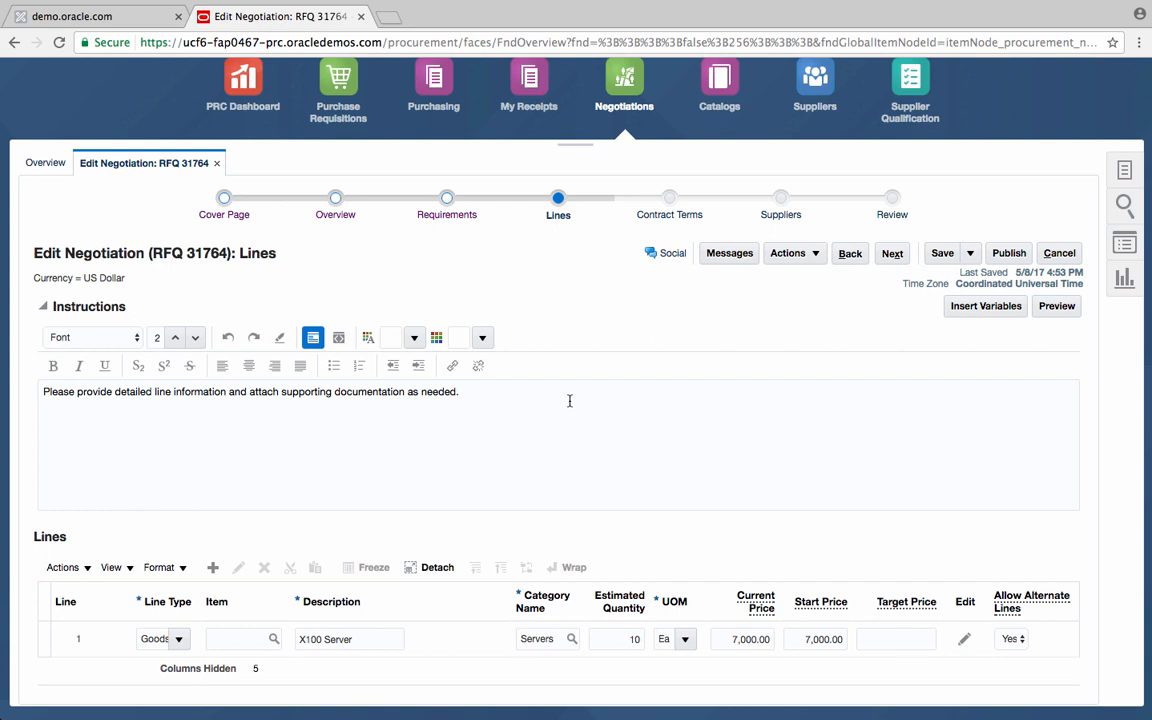
# Check the contract terms and continue to the list of invited suppliers
pyautogui.click(892, 254)
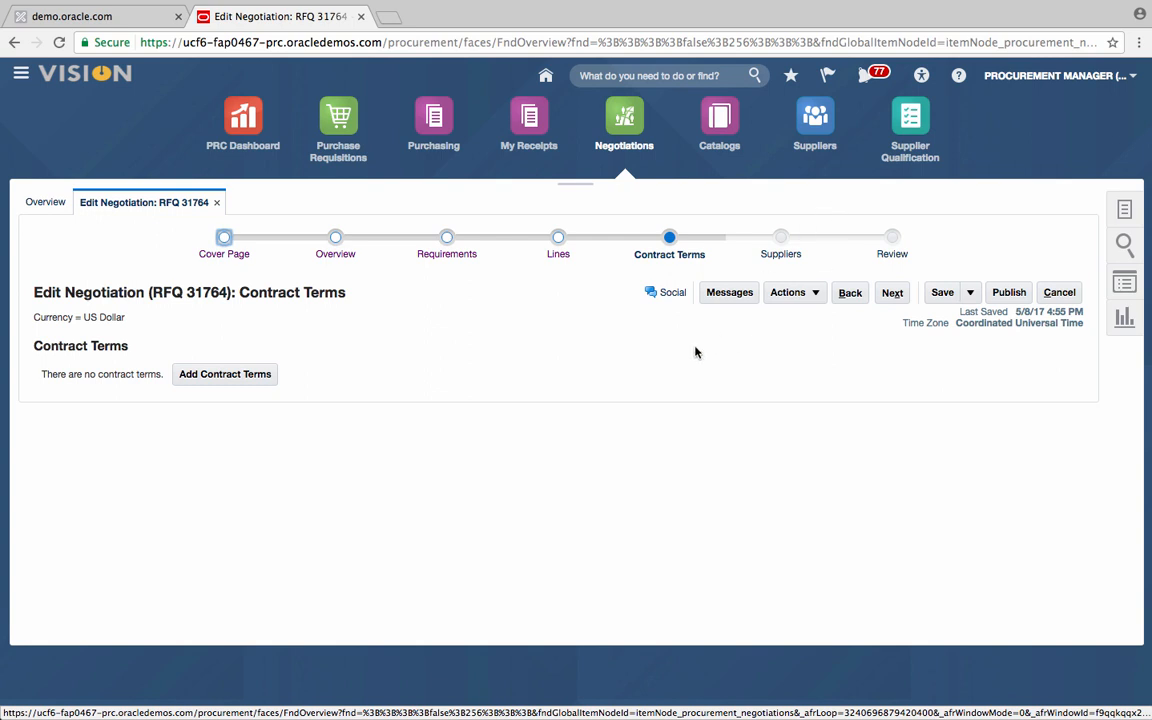
pyautogui.moveTo(1062, 5)
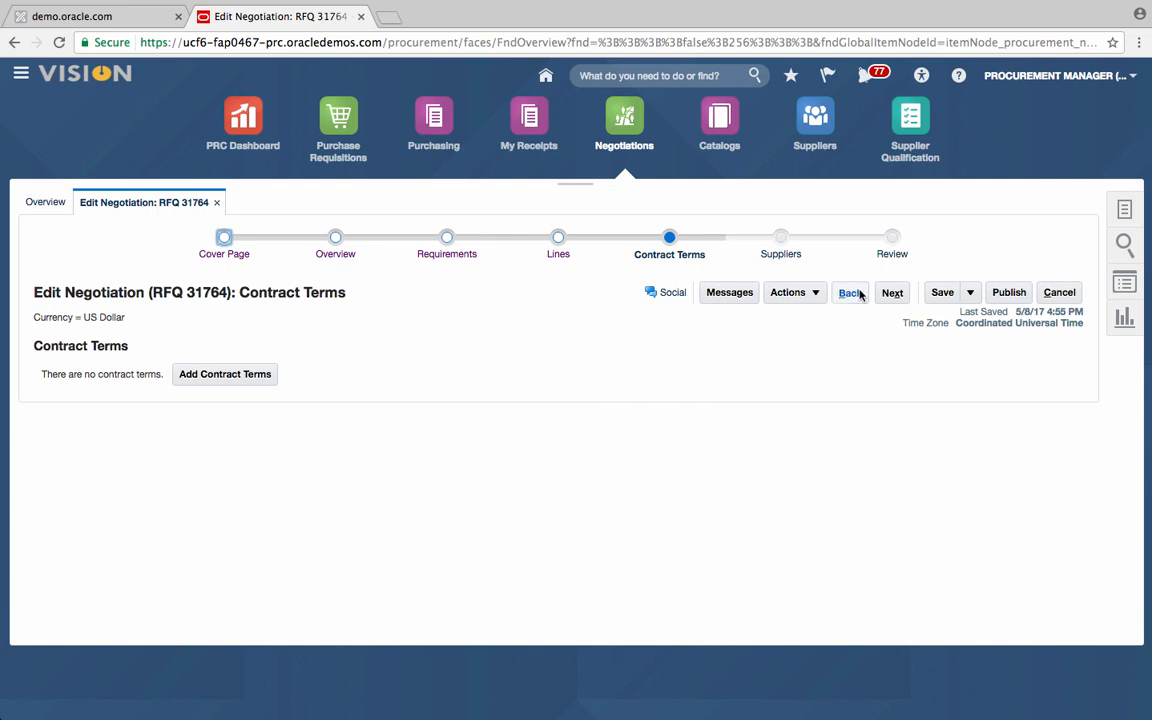
pyautogui.click(892, 293)
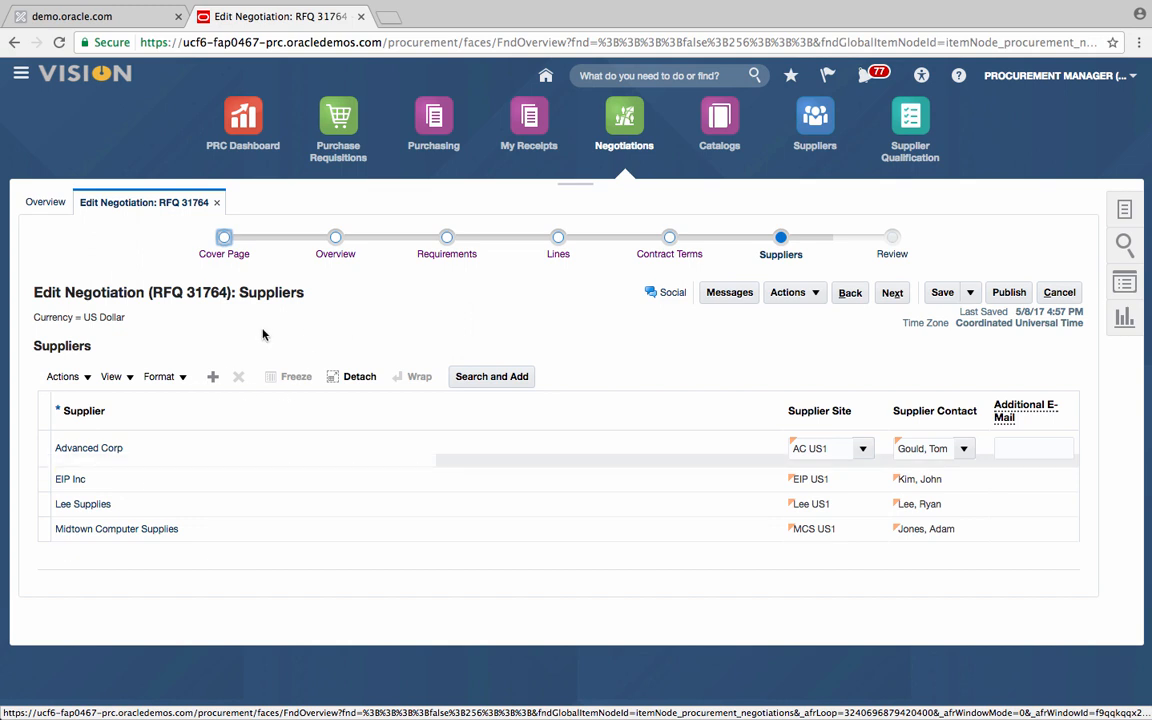
# Set up a supplier search with qualification Compliance and outcome Full Compliance, and cancel adding suppliers
pyautogui.click(500, 379)
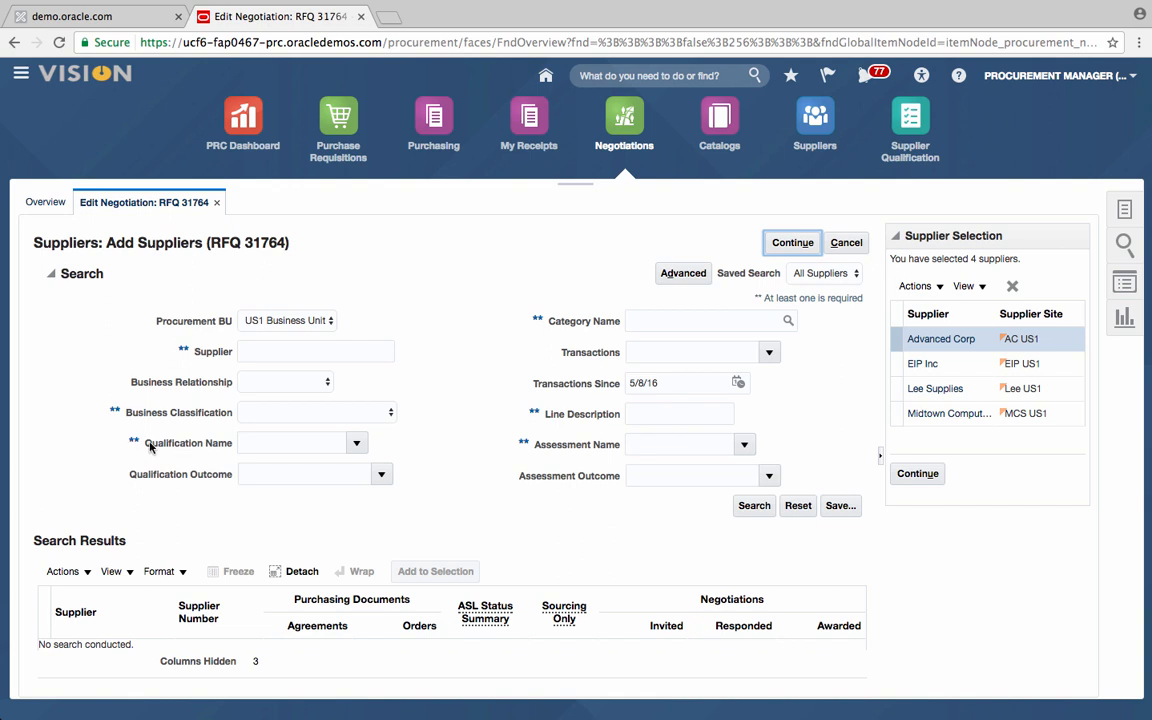
pyautogui.click(356, 446)
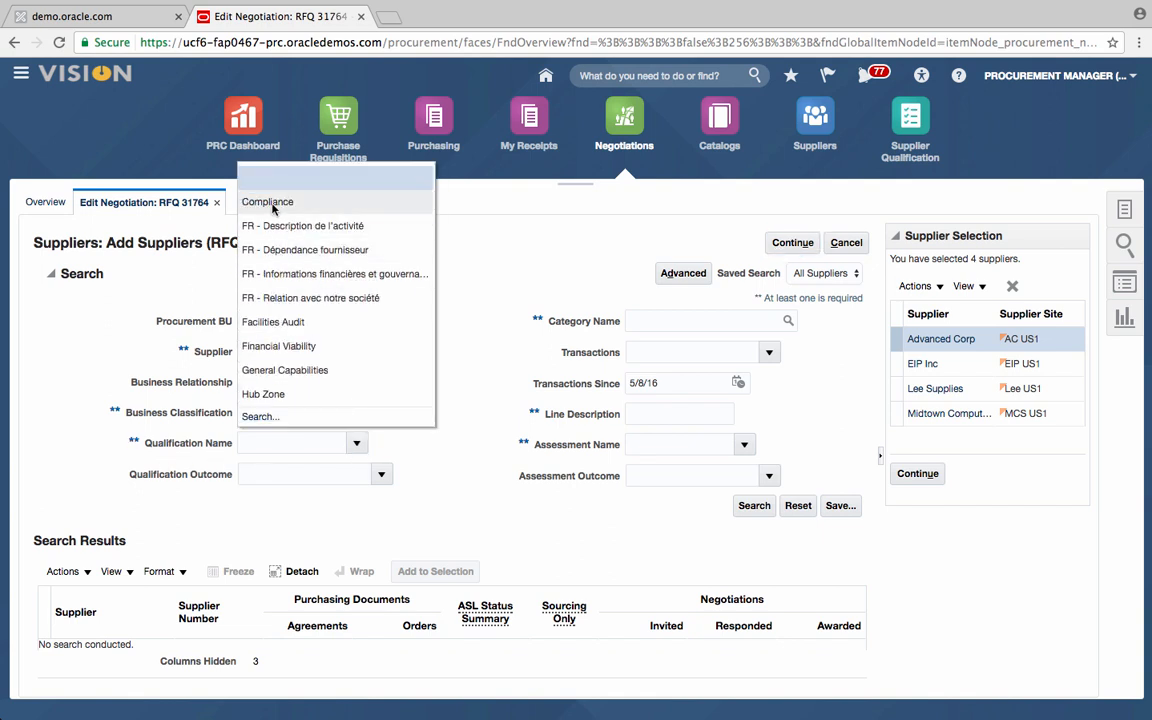
pyautogui.click(246, 200)
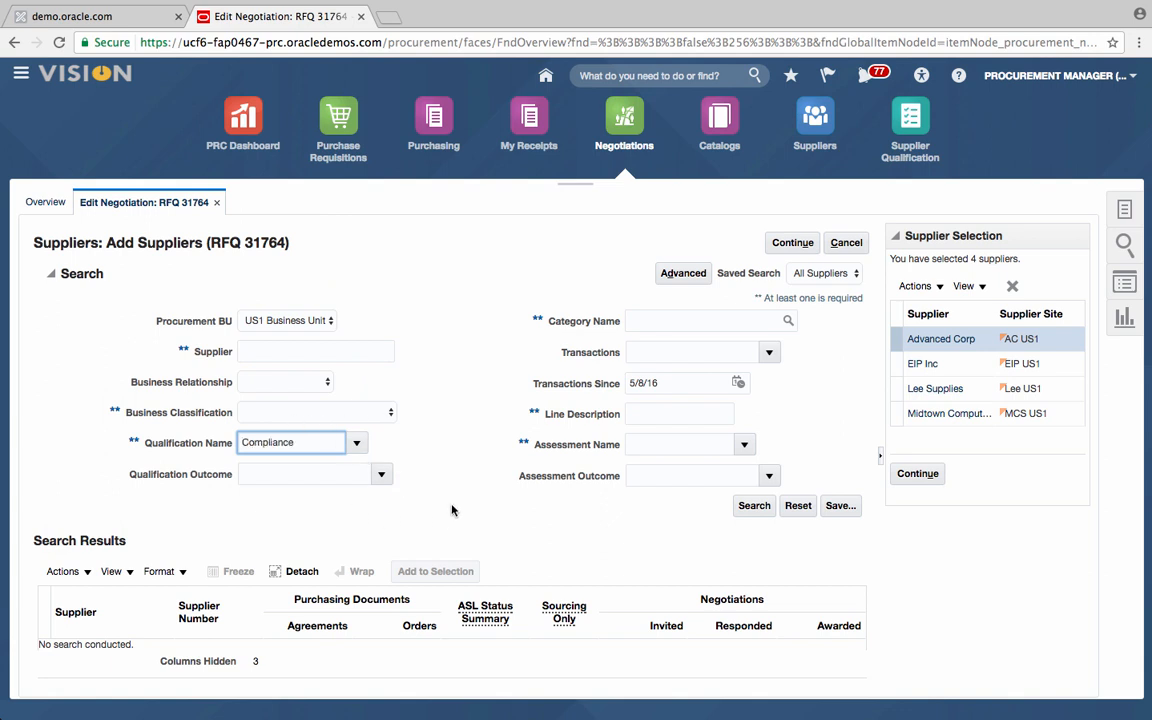
pyautogui.click(386, 476)
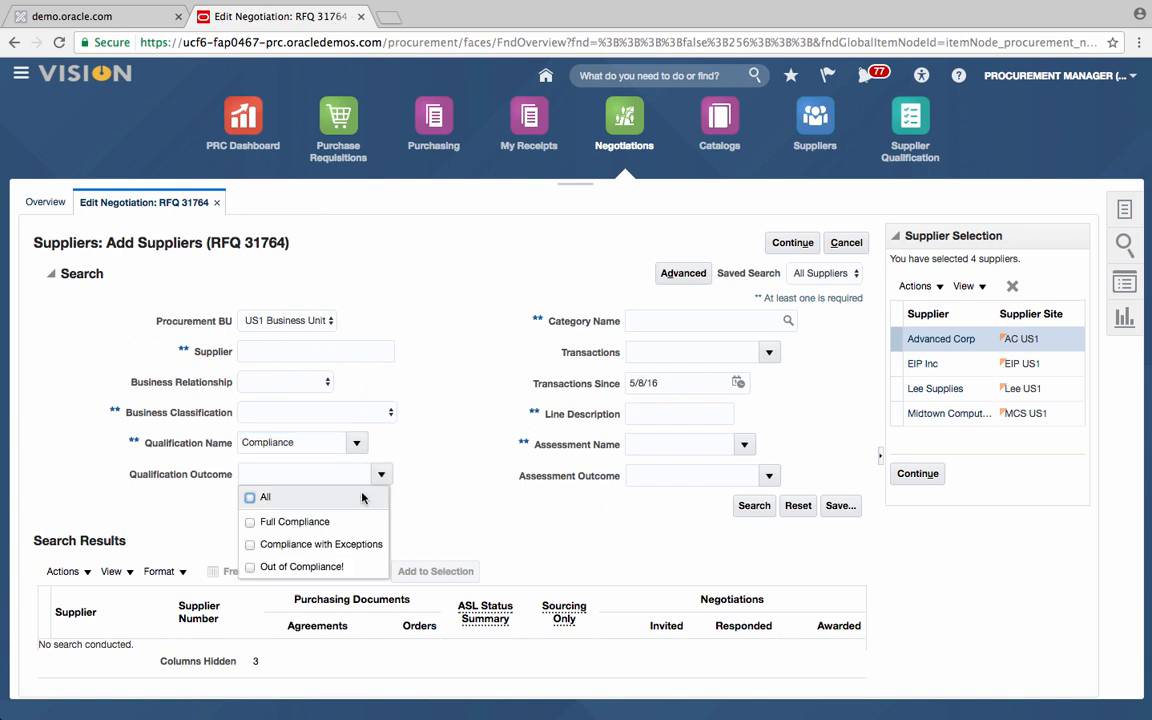
pyautogui.click(252, 521)
pyautogui.click(434, 516)
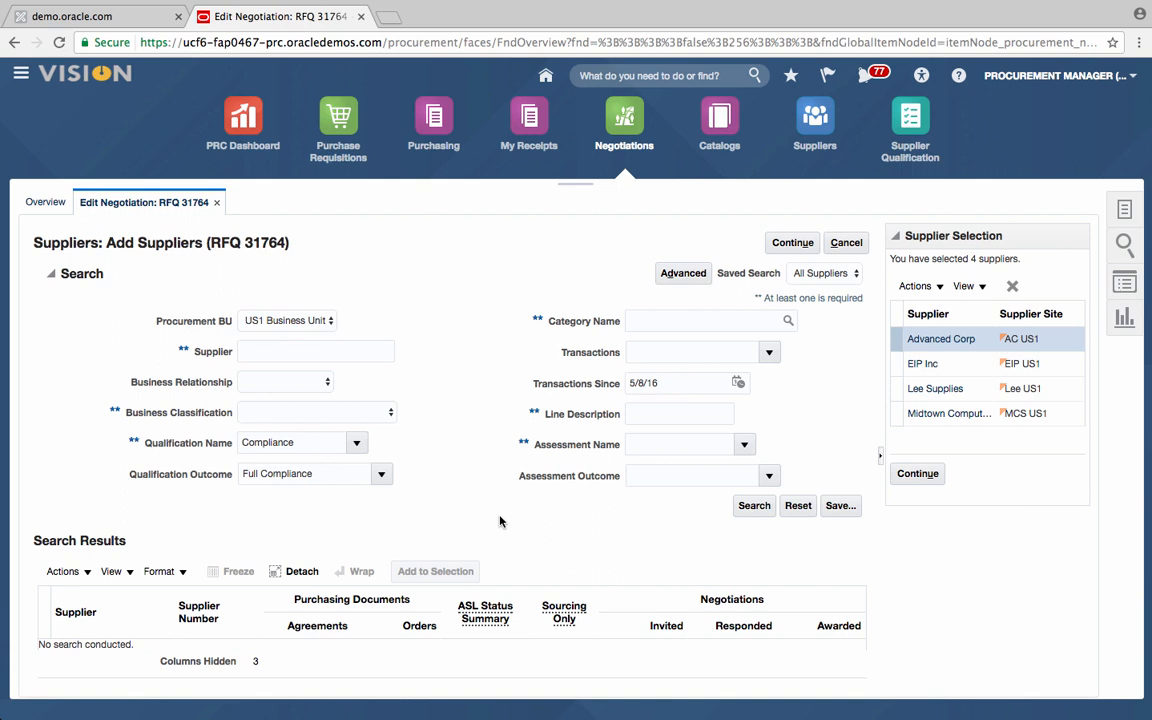
pyautogui.click(846, 242)
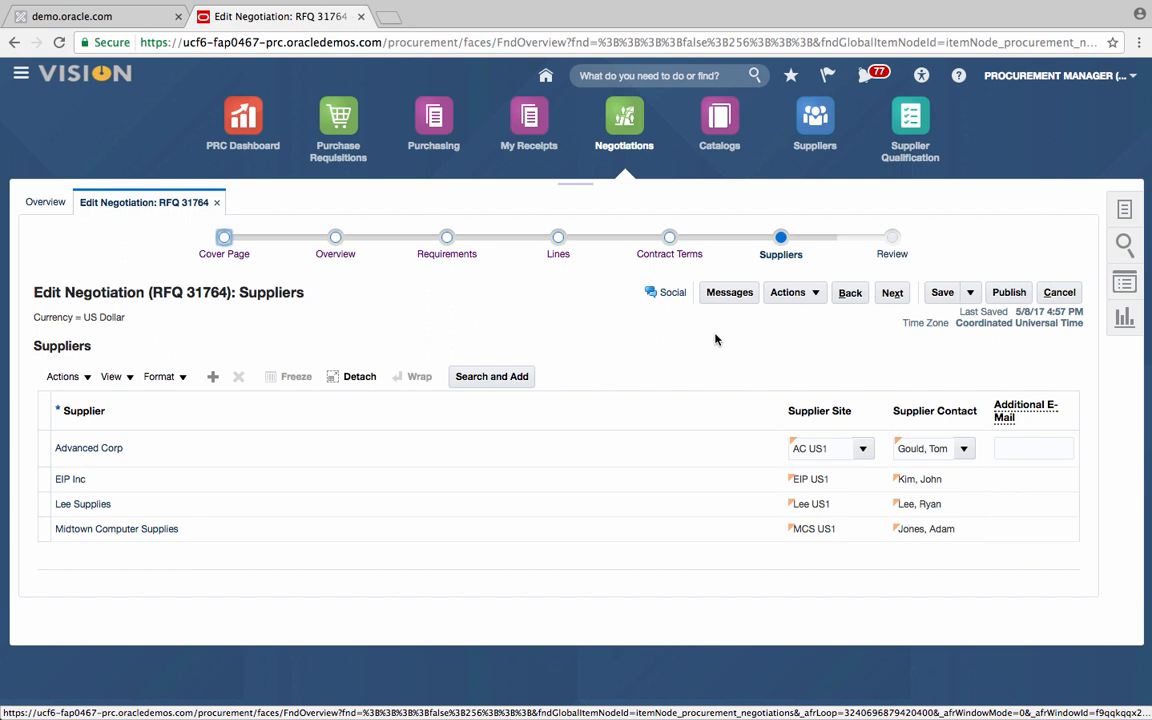
# Advance to the negotiation review, return to the lines, and examine the options for adding lines, including by spreadsheet
pyautogui.click(893, 294)
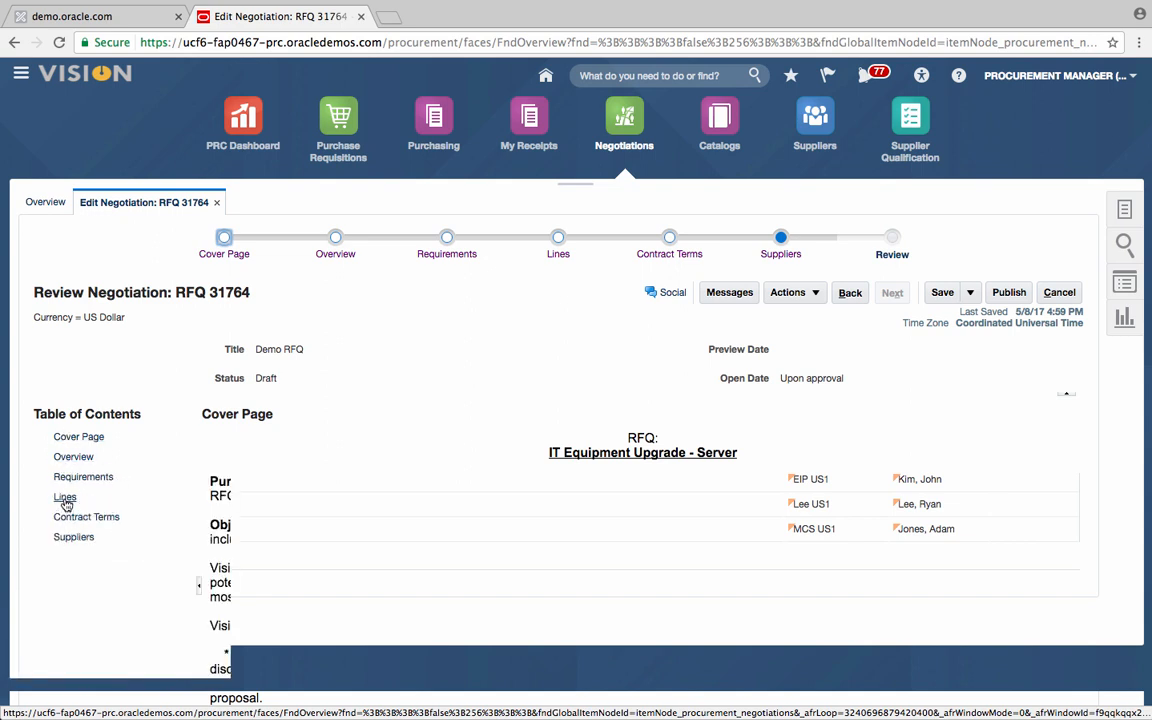
pyautogui.click(558, 252)
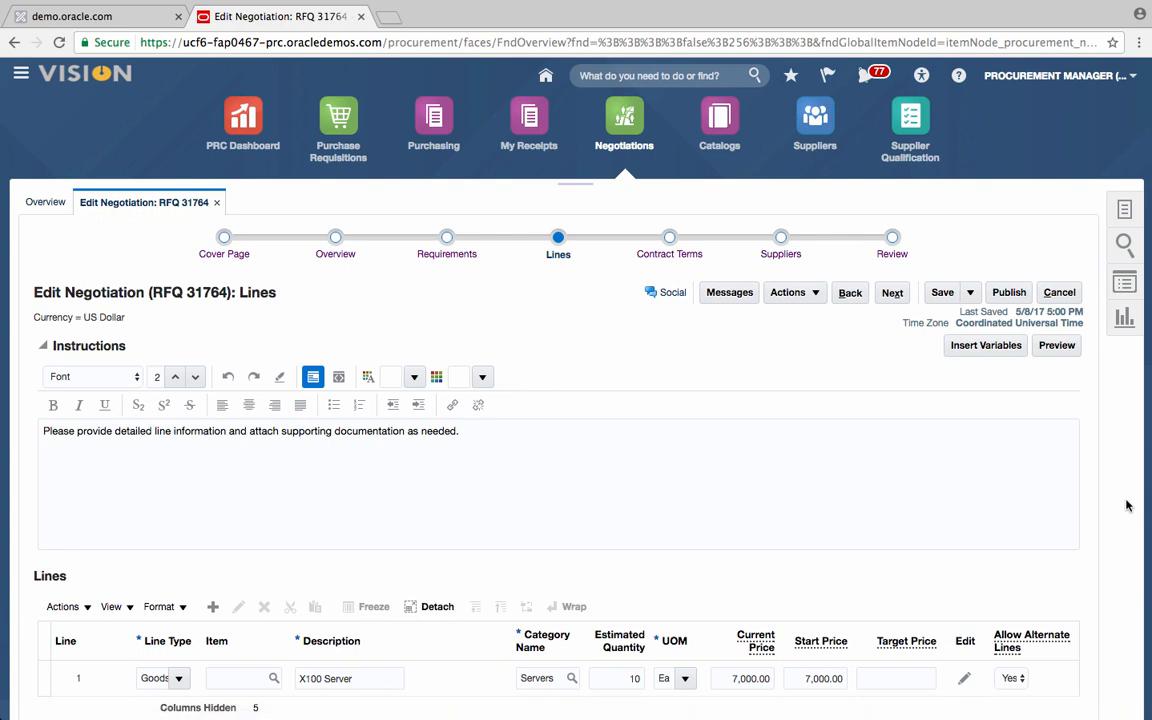
pyautogui.scroll(-1, 1127, 500)
pyautogui.scroll(-1, 600, 680)
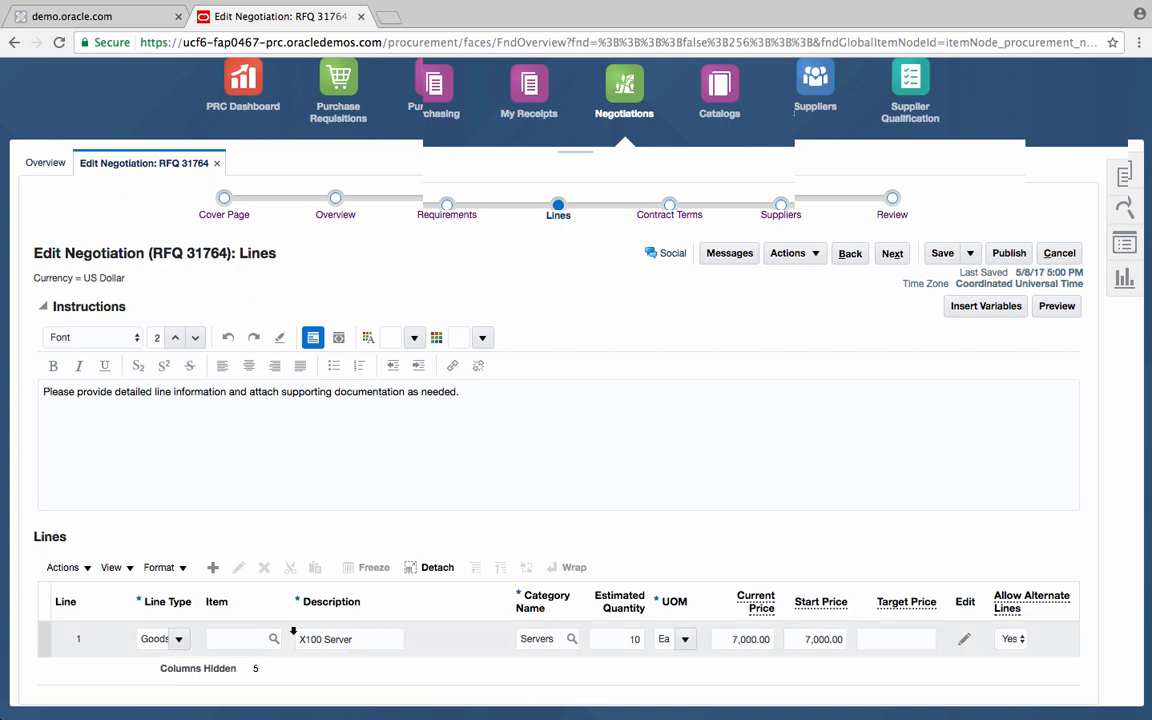
pyautogui.click(63, 567)
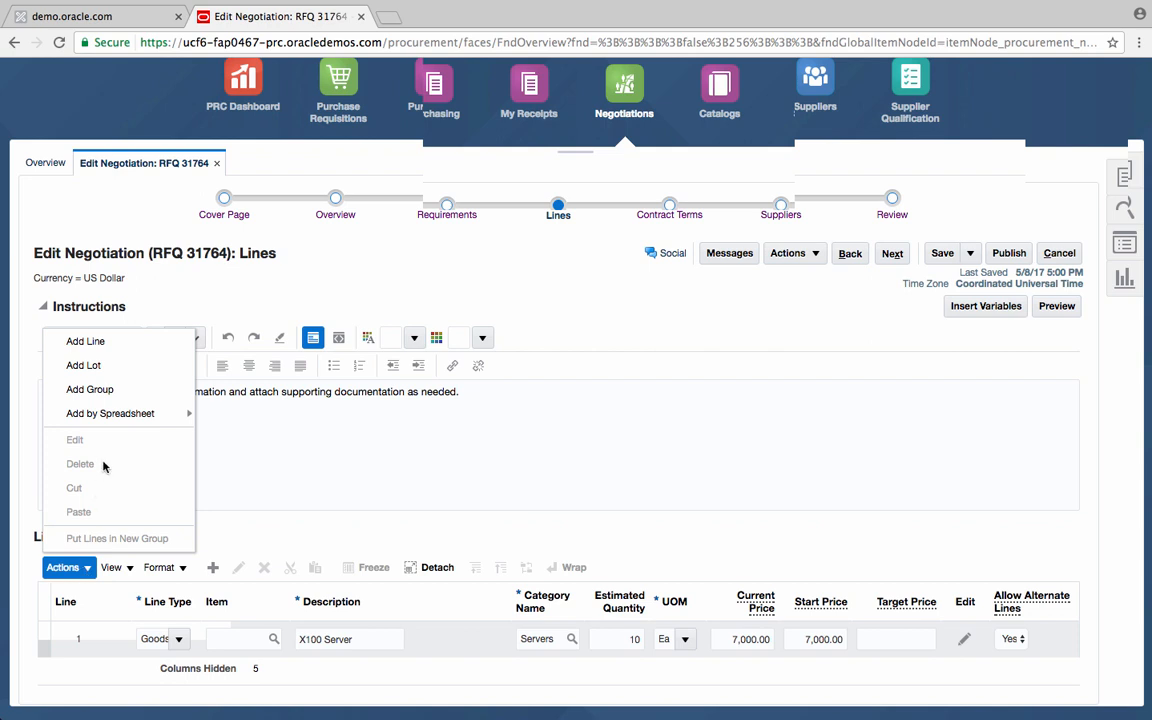
pyautogui.moveTo(107, 423)
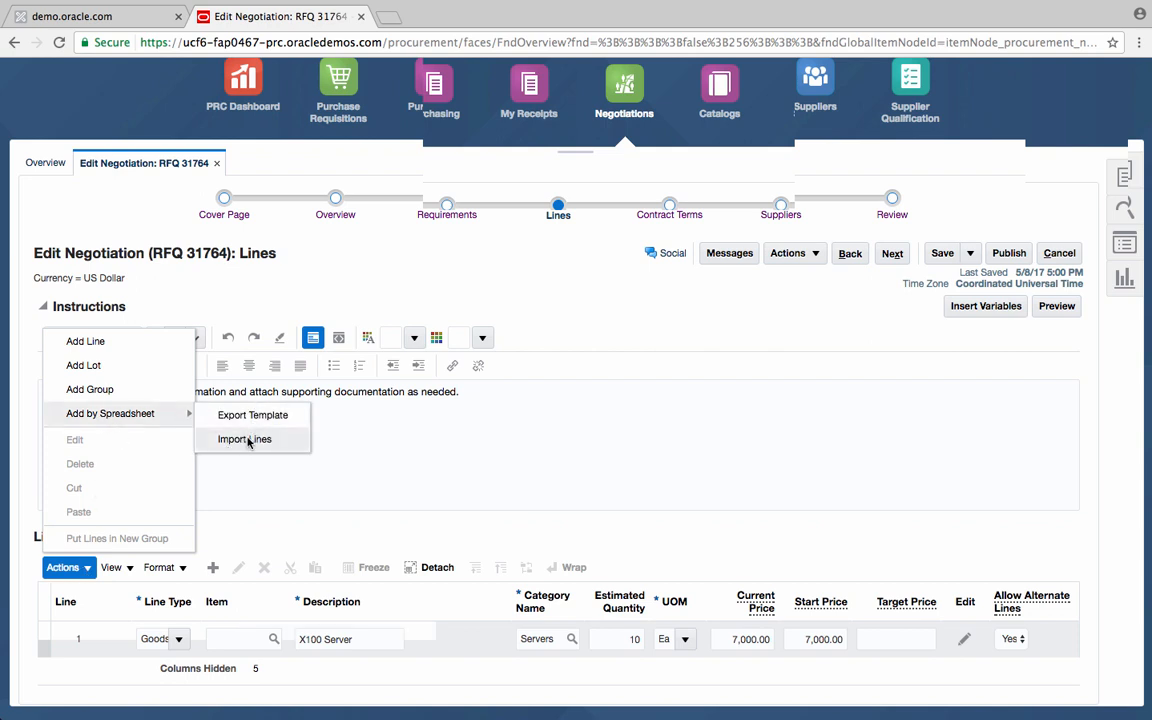
pyautogui.click(158, 567)
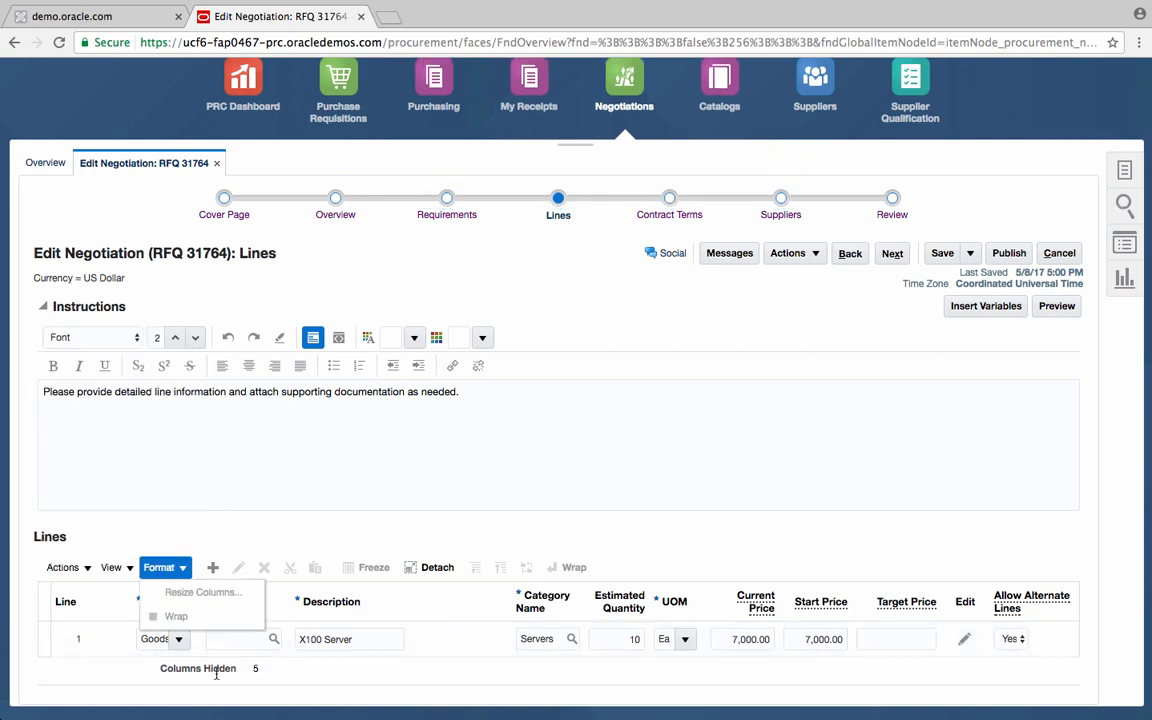
pyautogui.click(358, 681)
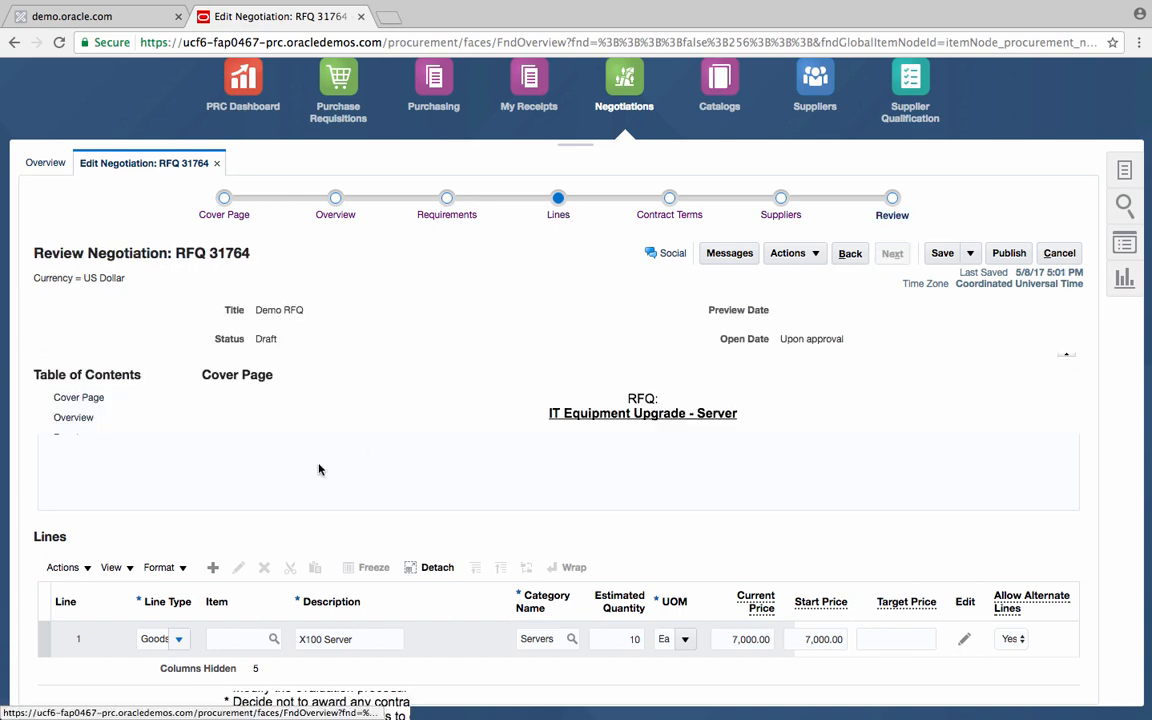
# Publish the negotiation from its review page and acknowledge the confirmation
pyautogui.click(1012, 255)
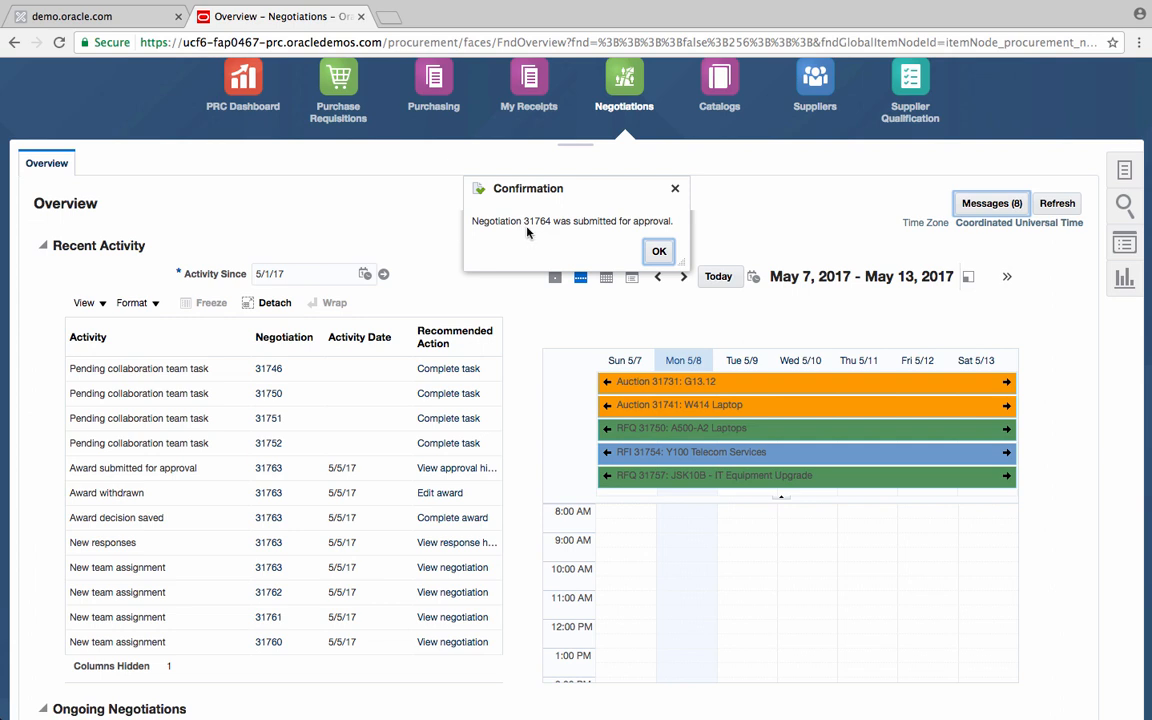
pyautogui.click(658, 250)
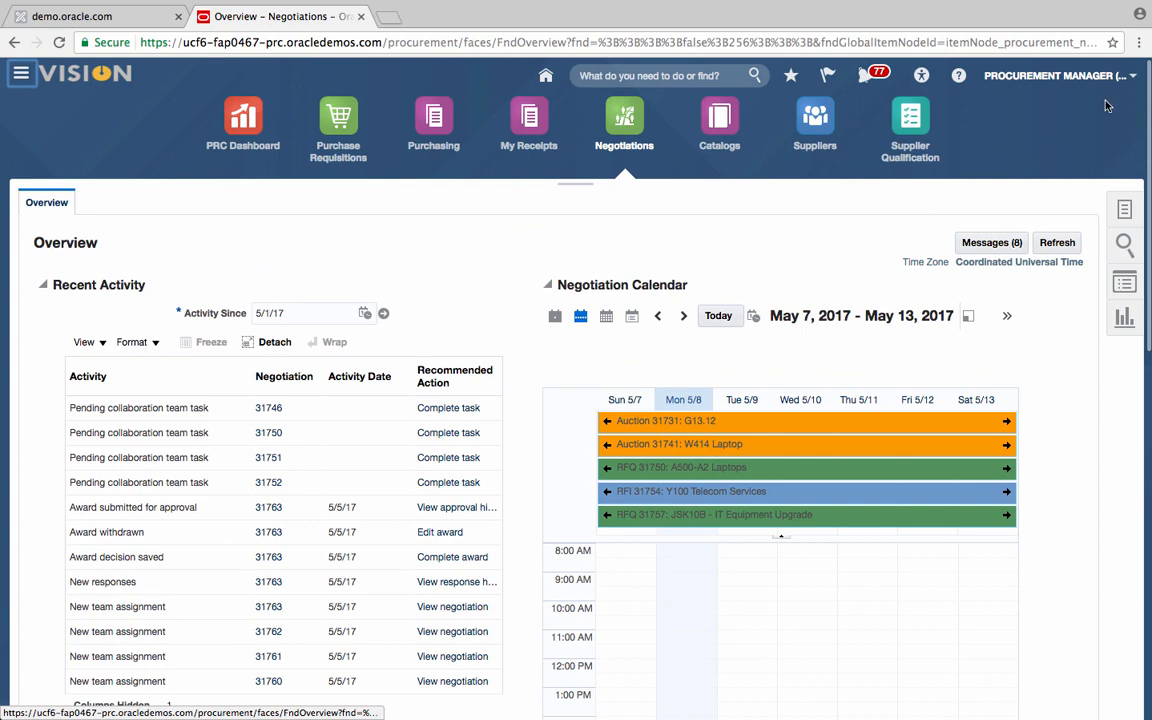
# Sign out, sign in with the supplier contact's user name, and save the login in the browser
pyautogui.click(1090, 76)
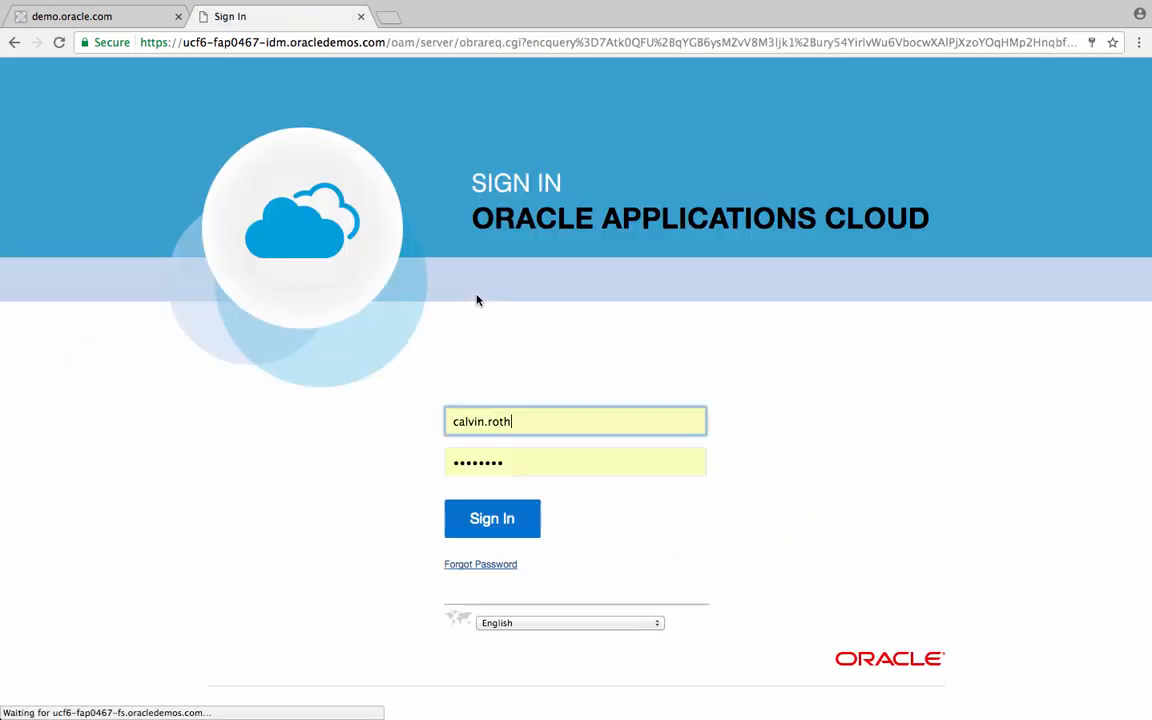
pyautogui.moveTo(524, 414); pyautogui.dragTo(349, 418)
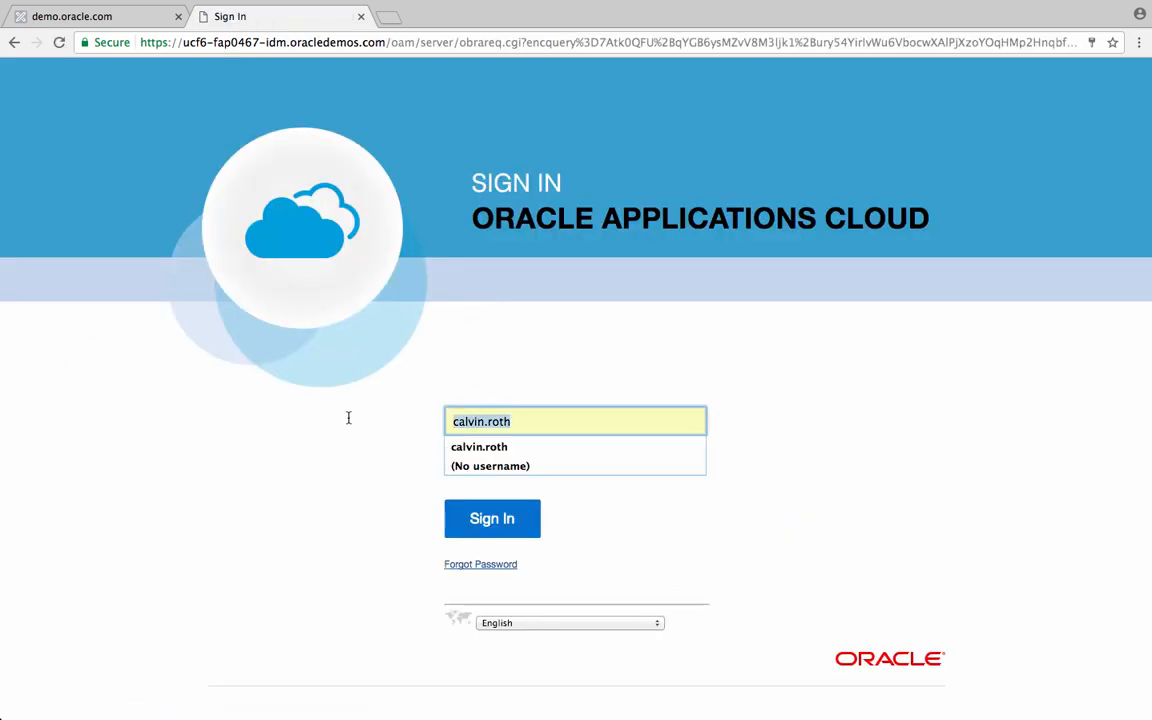
pyautogui.write('la')
pyautogui.press('BackSpace')
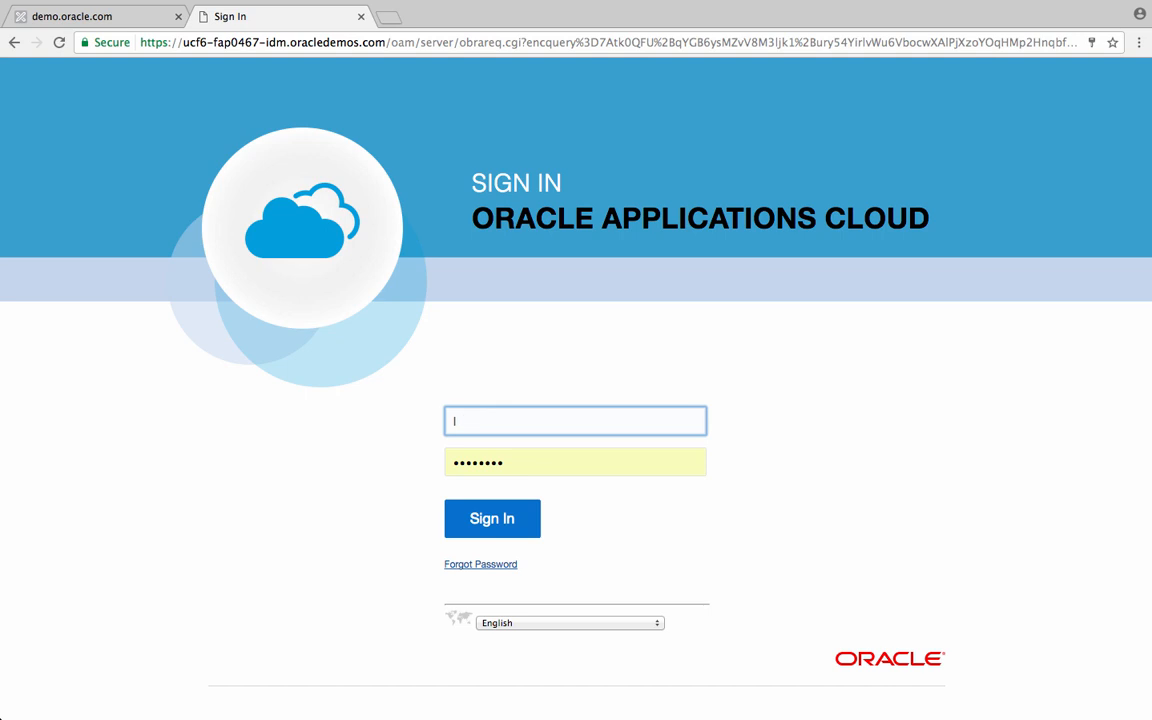
pyautogui.press('BackSpace')
pyautogui.write('ryan.lee')
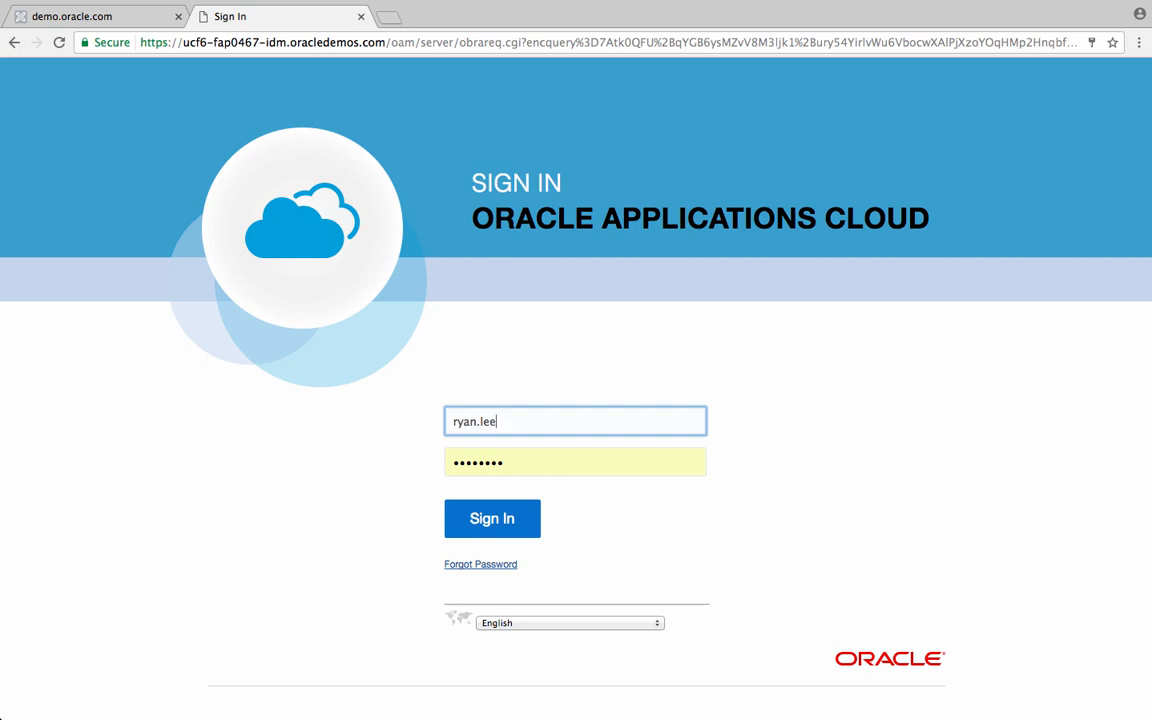
pyautogui.click(493, 517)
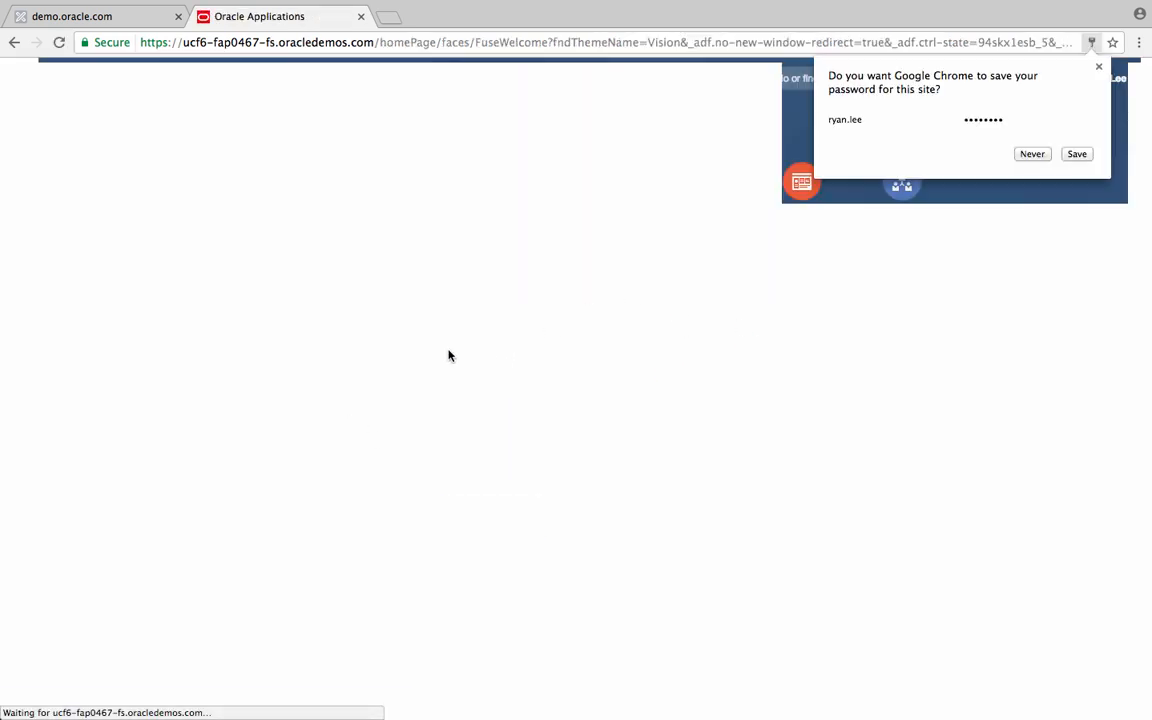
pyautogui.click(1078, 155)
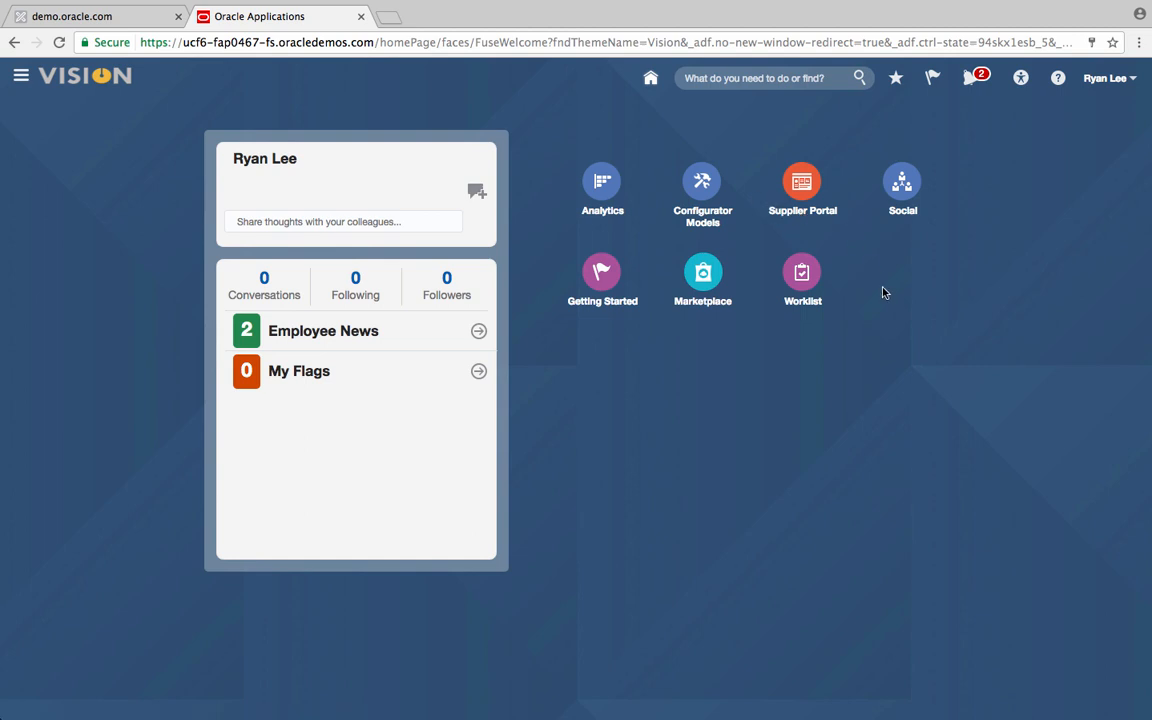
# Open the Supplier Portal and look over its list of available tasks
pyautogui.click(800, 188)
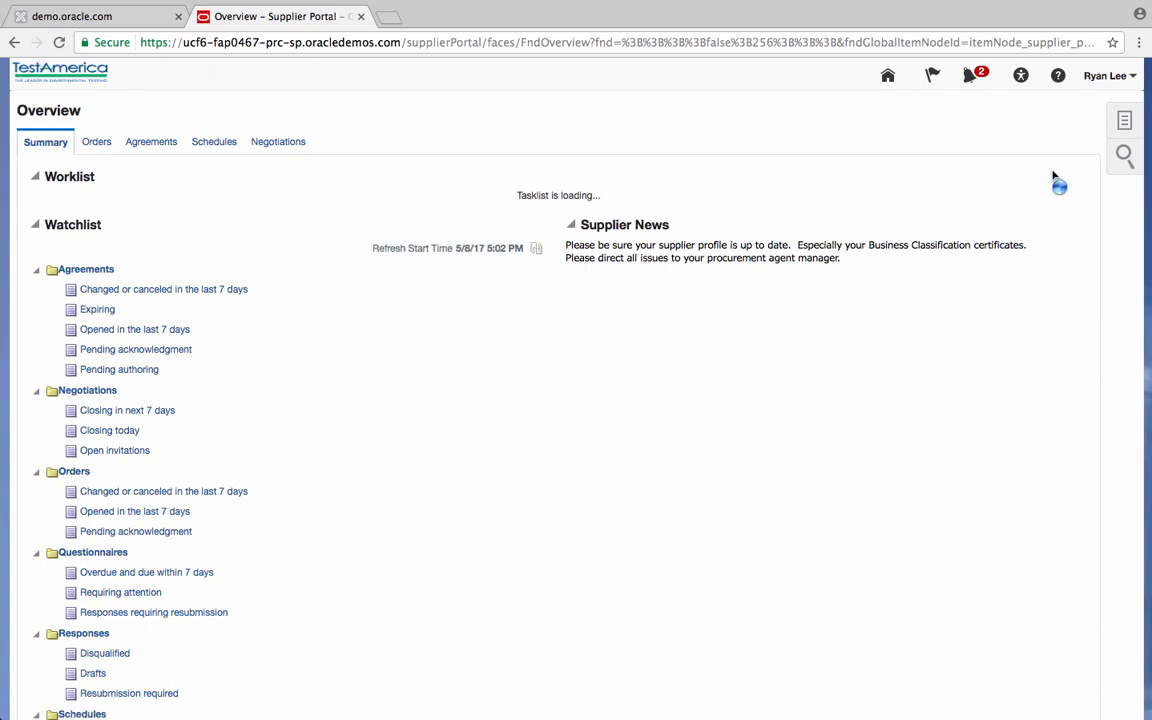
pyautogui.click(1125, 121)
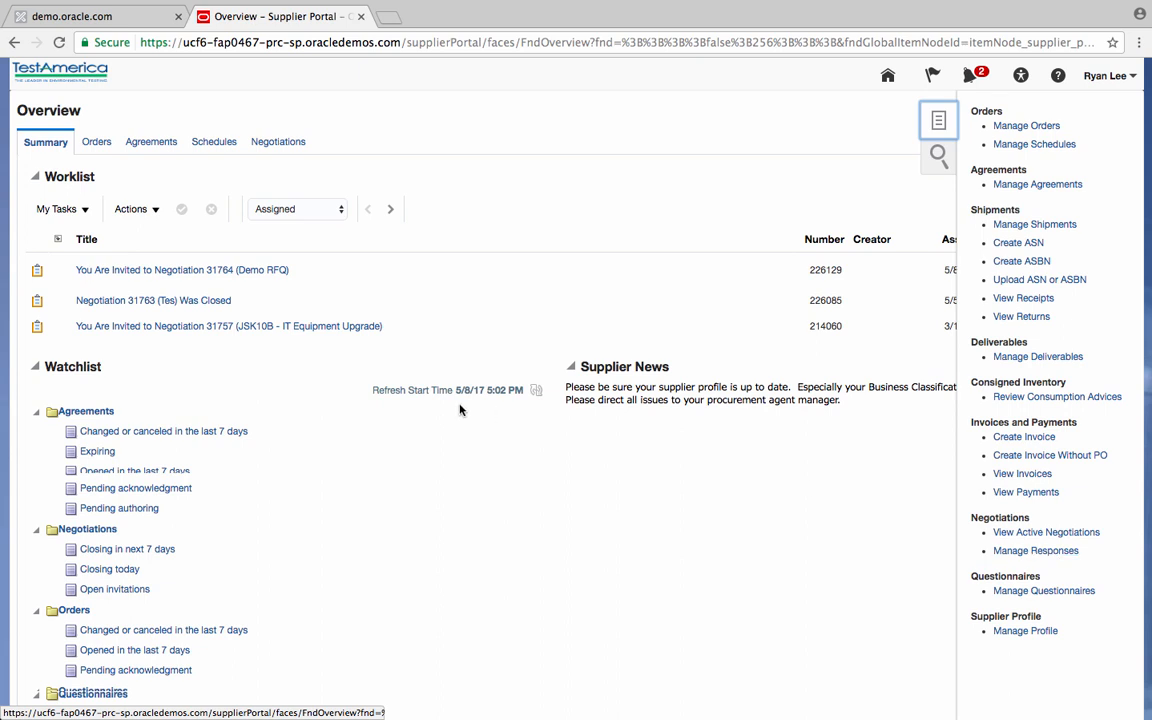
# Try to open the worklist invitation to the Demo RFQ negotiation
pyautogui.click(222, 272)
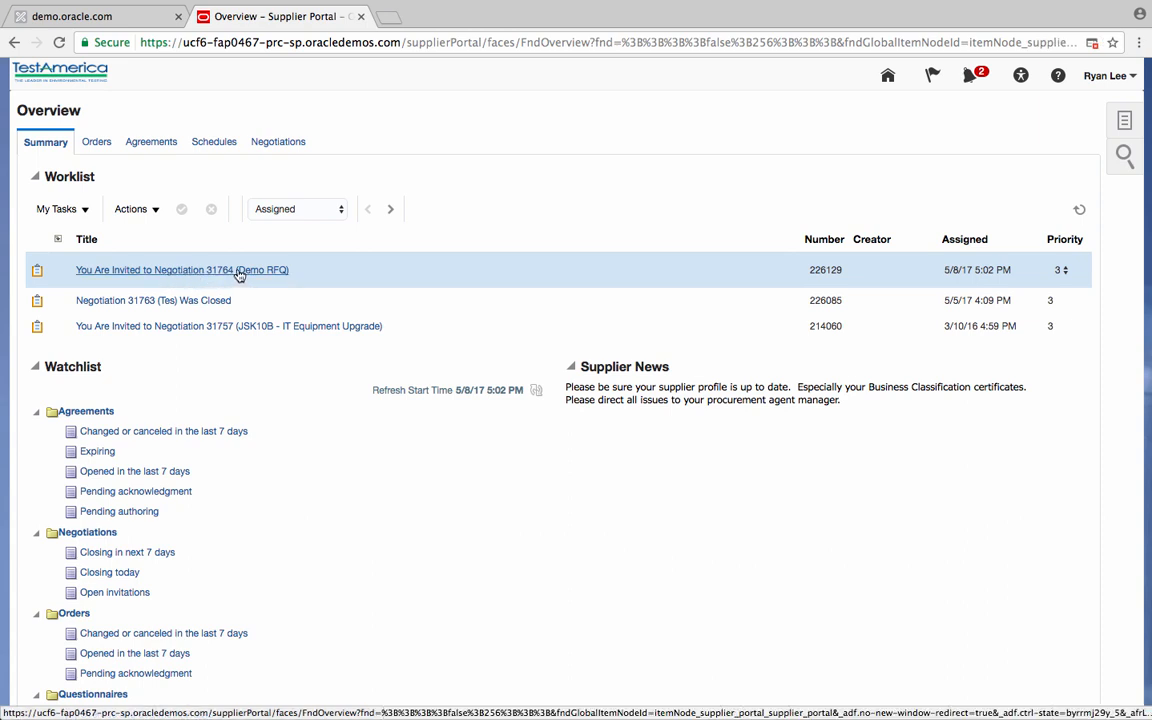
pyautogui.click(222, 269)
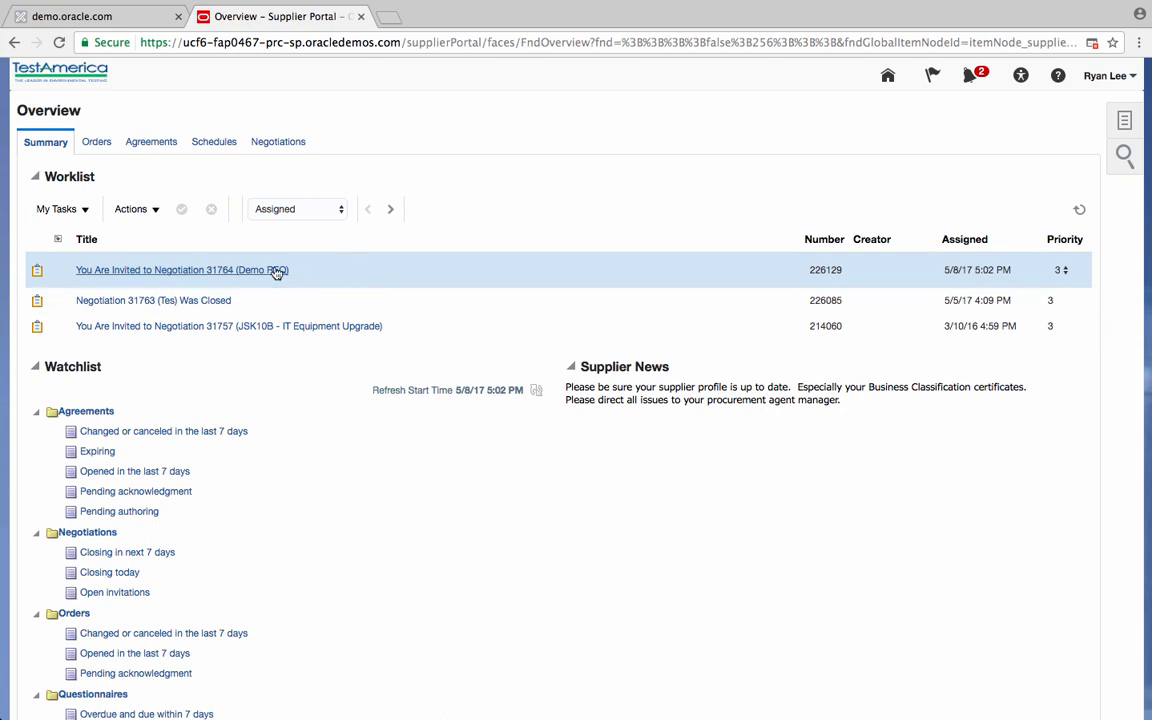
pyautogui.click(231, 268)
pyautogui.moveTo(795, 3)
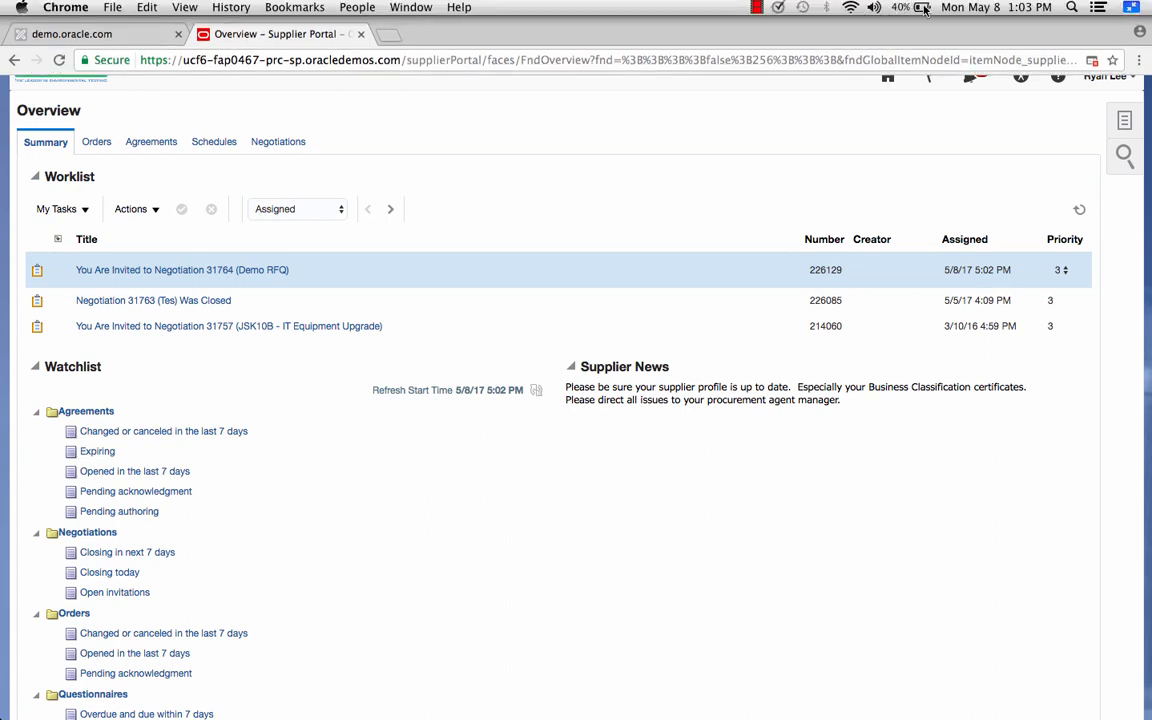
pyautogui.moveTo(870, 5)
pyautogui.click(756, 9)
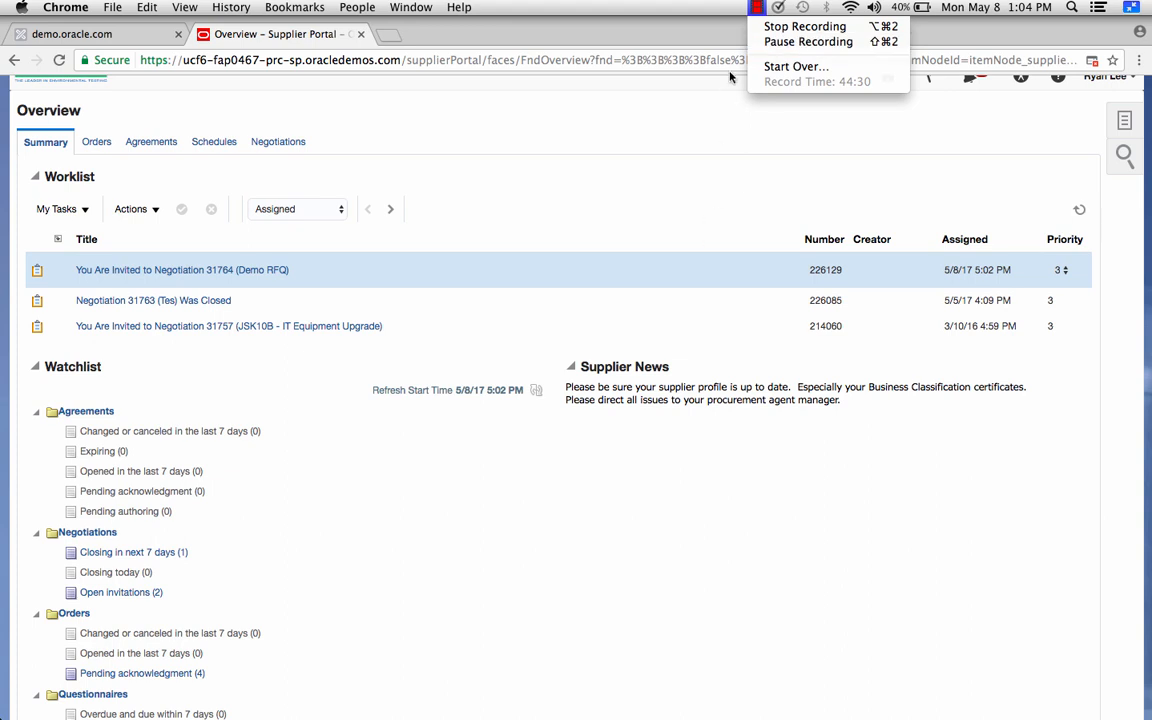
pyautogui.click(774, 41)
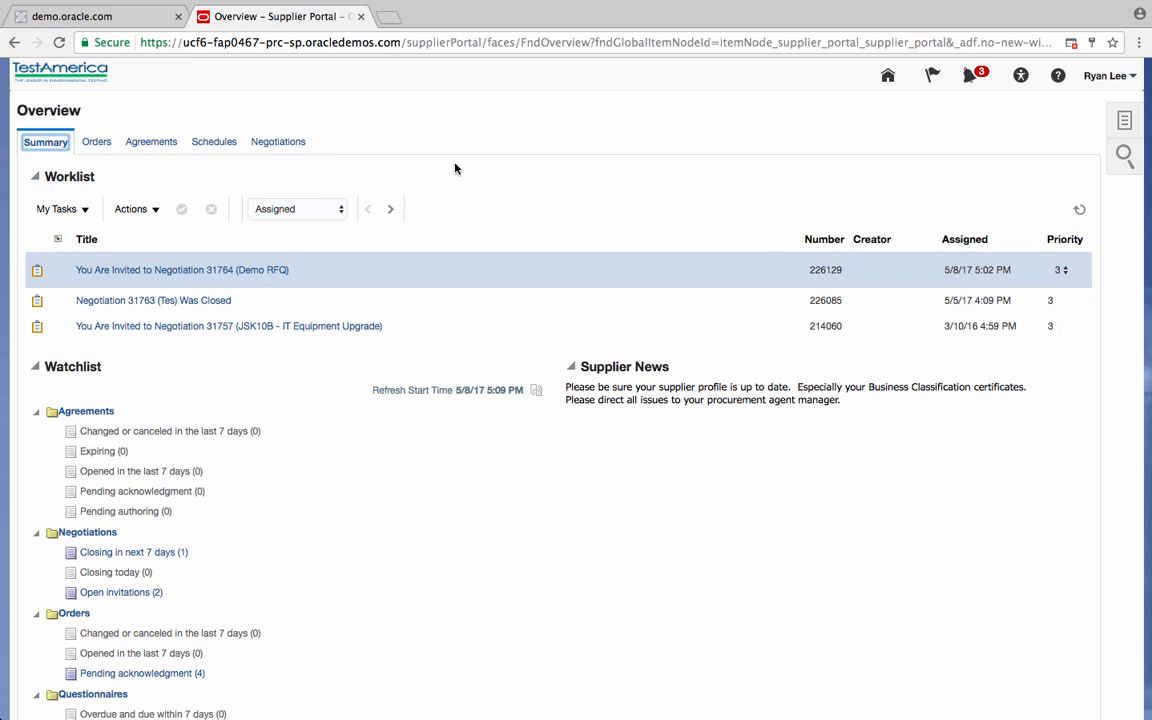
# Open the Demo RFQ from the supplier's open invitations and start creating a response to it
pyautogui.click(285, 145)
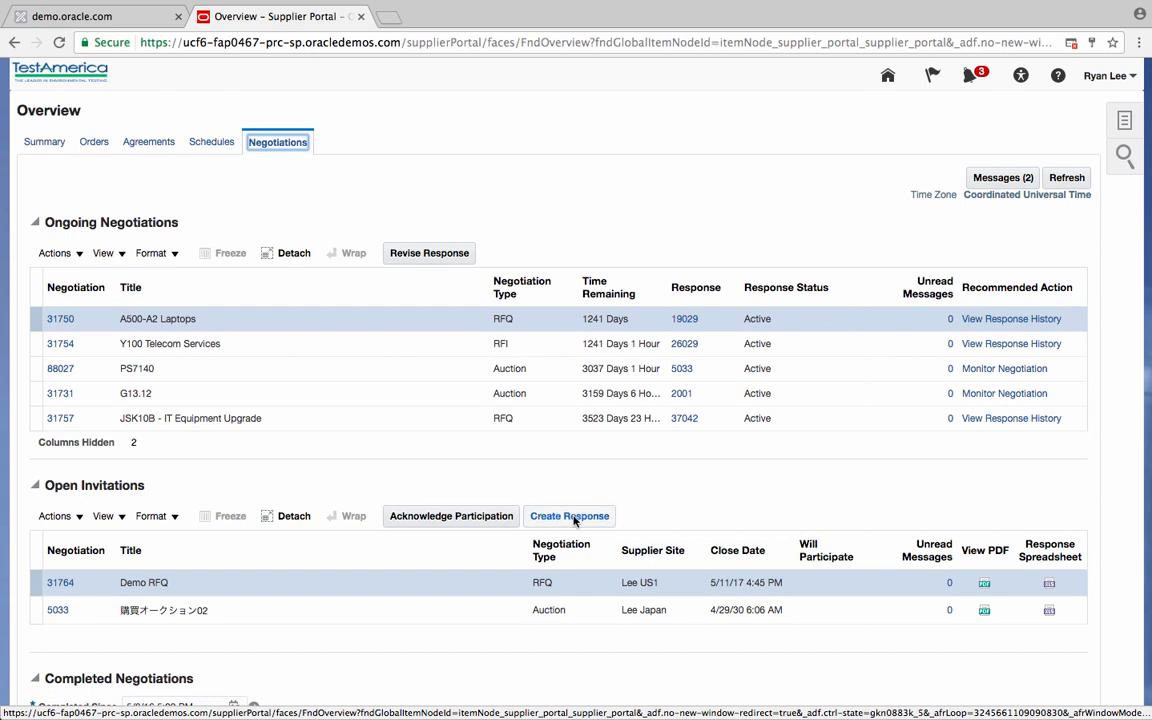
pyautogui.click(60, 582)
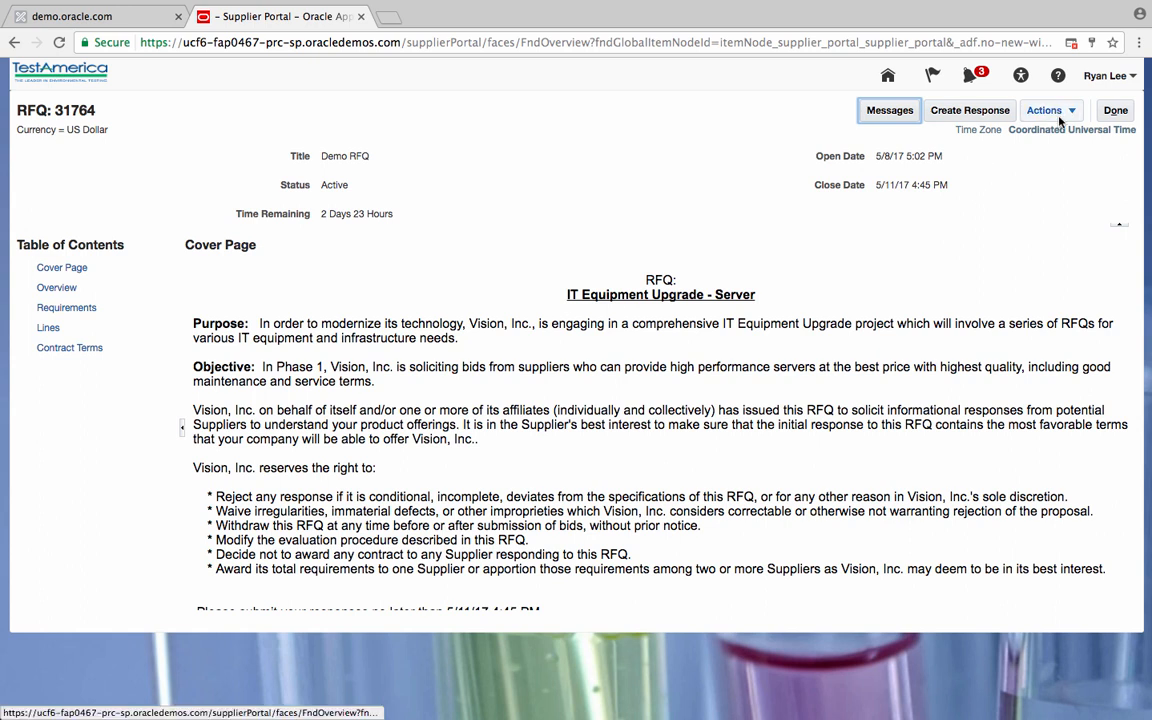
pyautogui.click(987, 112)
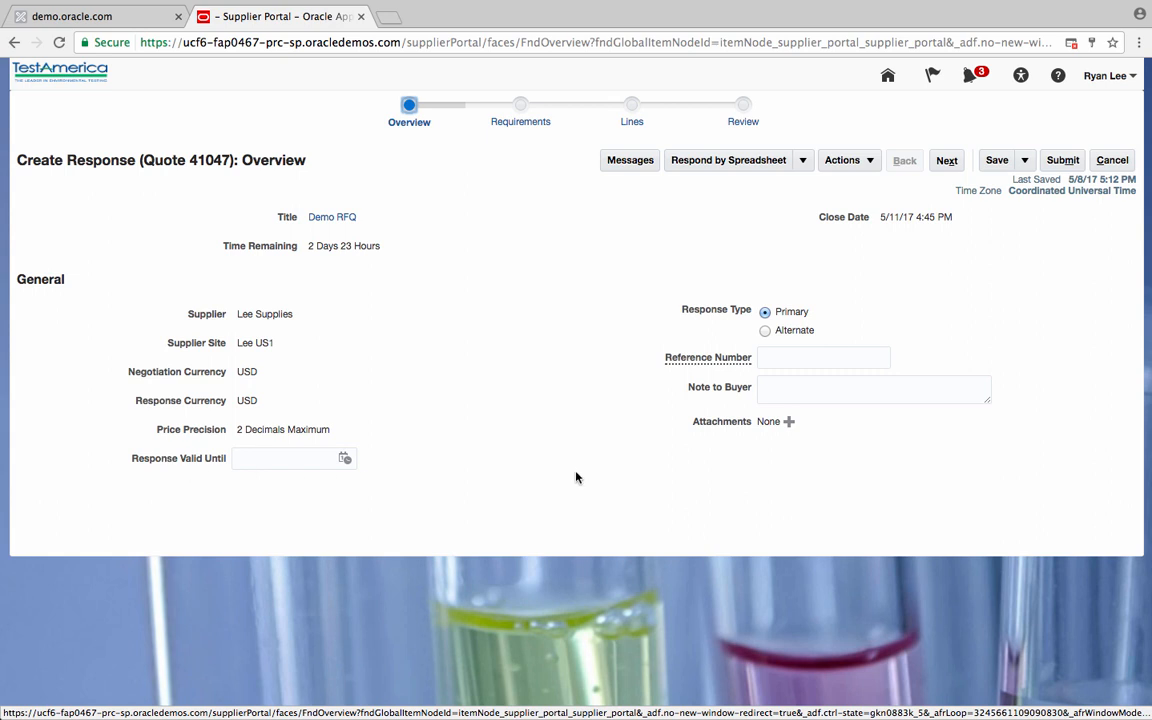
# Check the response overview's reference number and note to buyer fields, and advance to the requirements
pyautogui.click(788, 358)
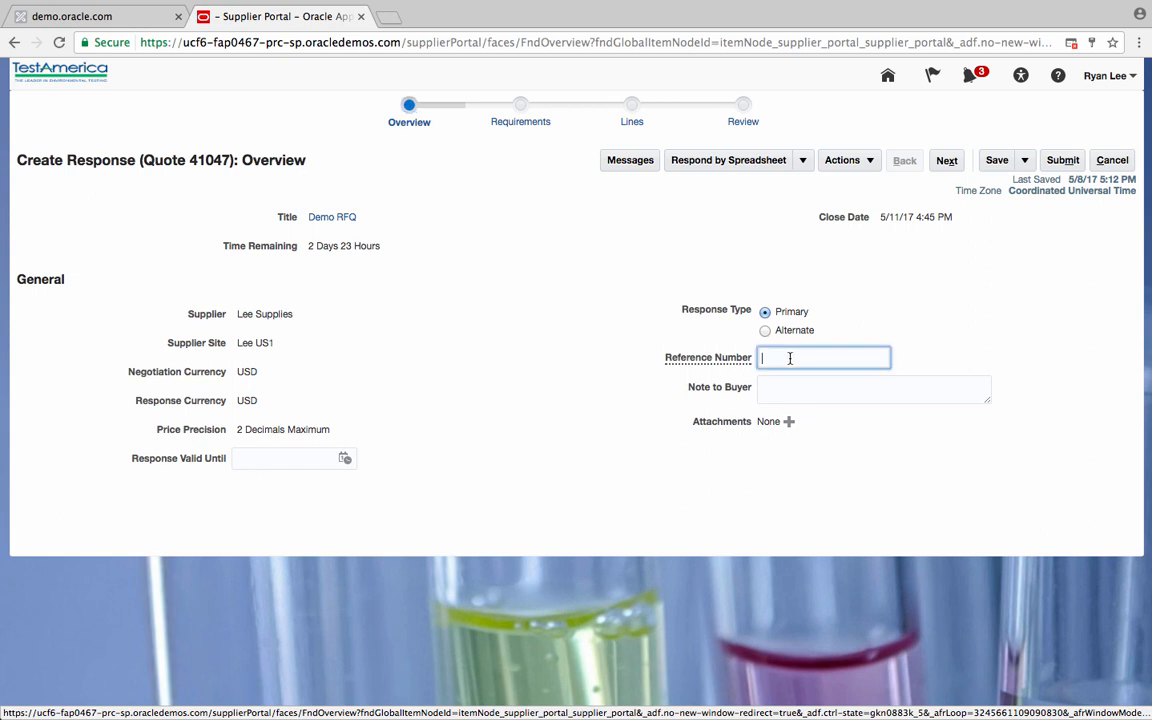
pyautogui.click(796, 394)
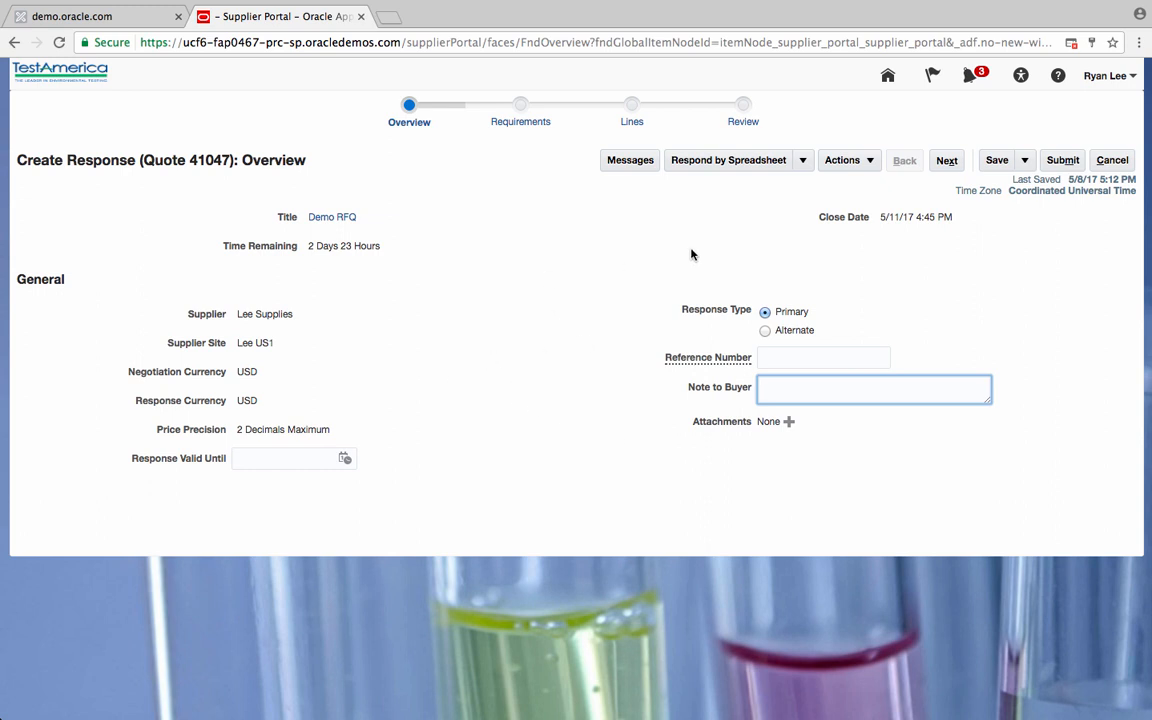
pyautogui.click(947, 160)
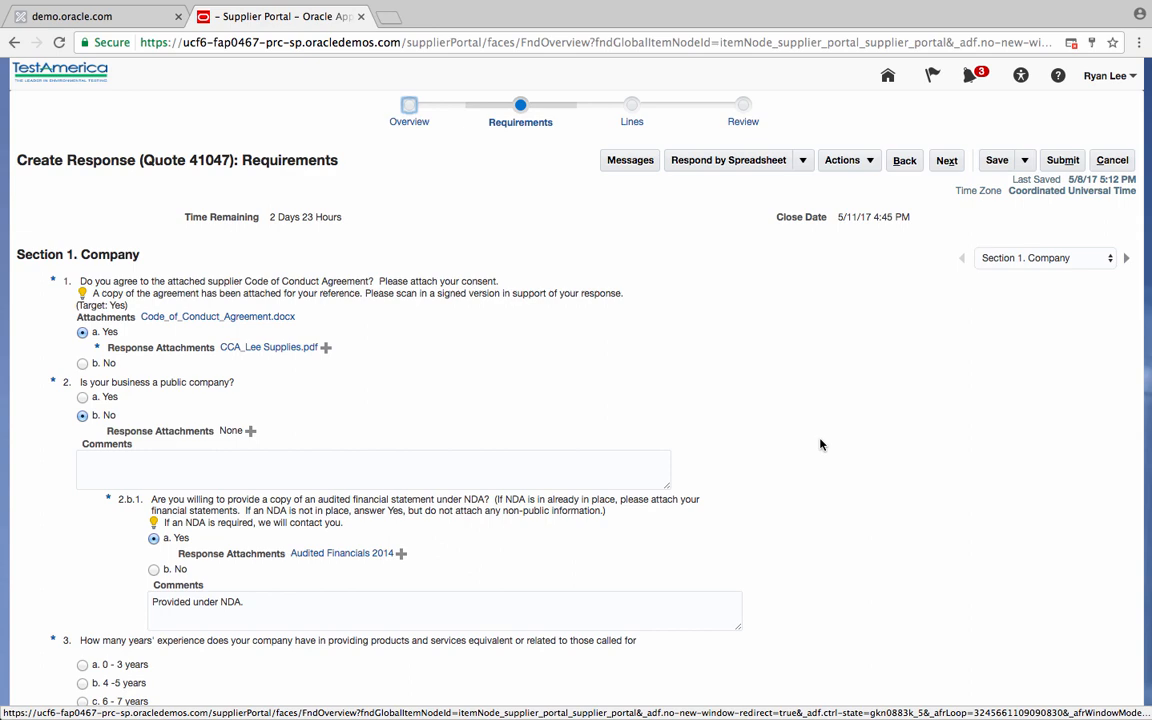
# In the Company section, answer Yes to being a public company and choose 4 -5 years of experience
pyautogui.scroll(-5, 820, 444)
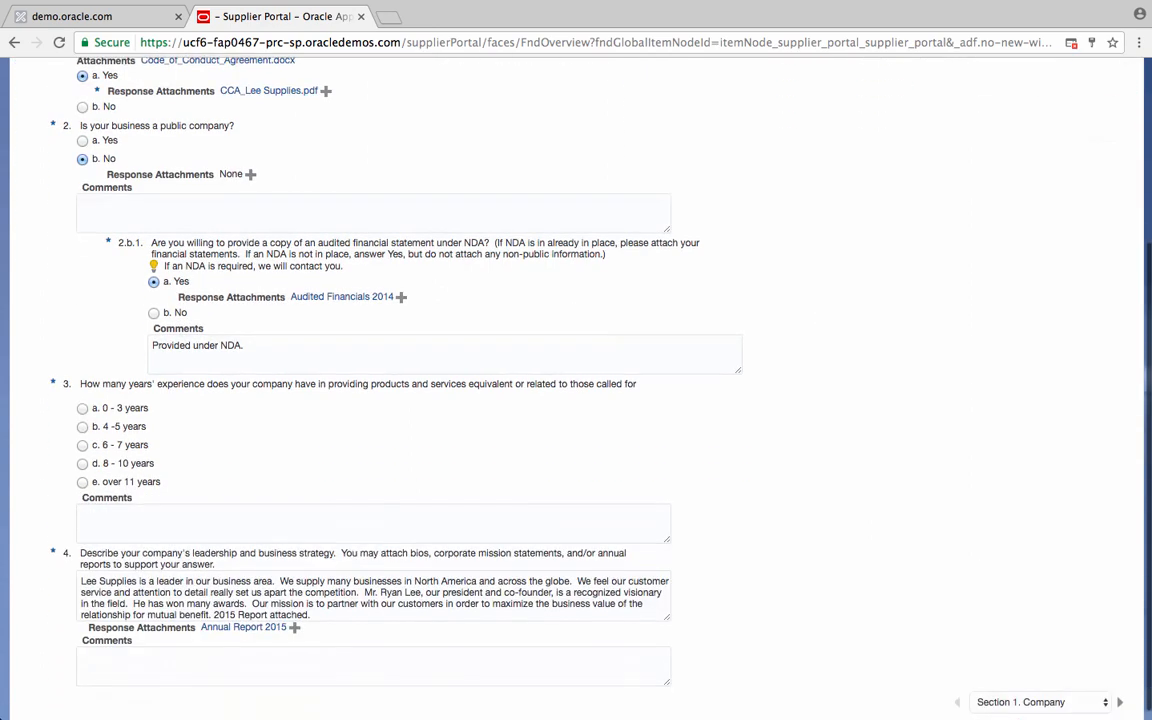
pyautogui.scroll(5, 348, 313)
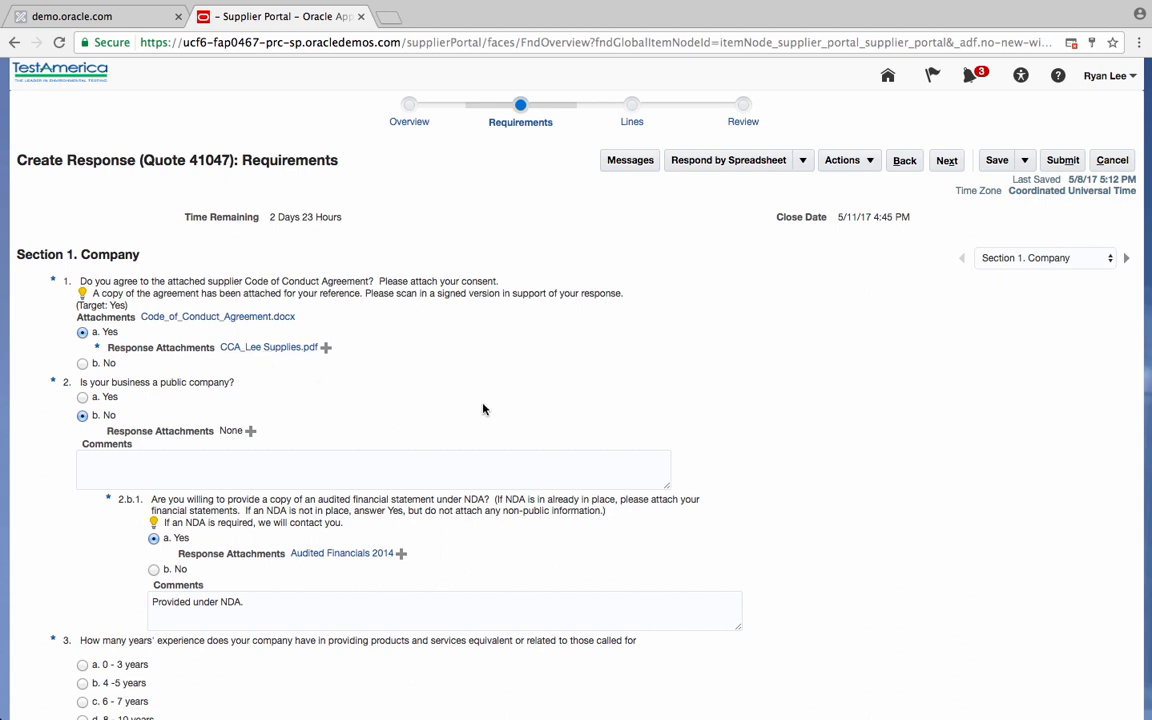
pyautogui.click(83, 398)
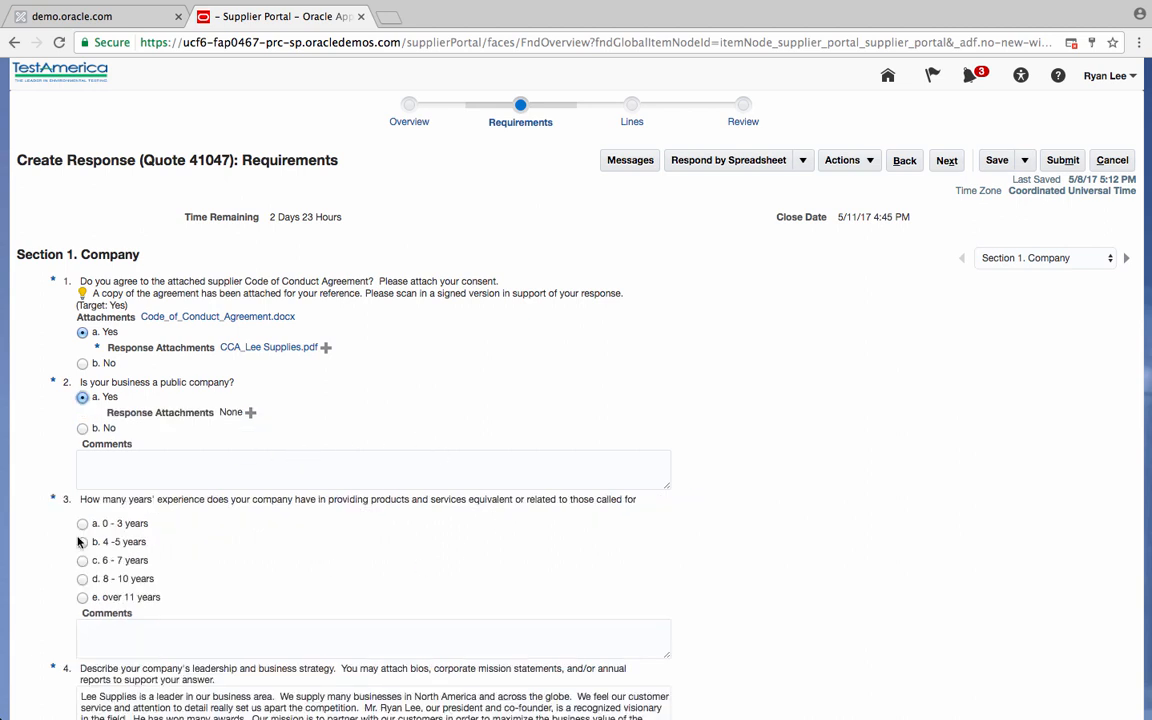
pyautogui.click(83, 543)
# Check the remaining Company answers and switch the requirements to Section 2. General Capabilities
pyautogui.scroll(-3, 623, 563)
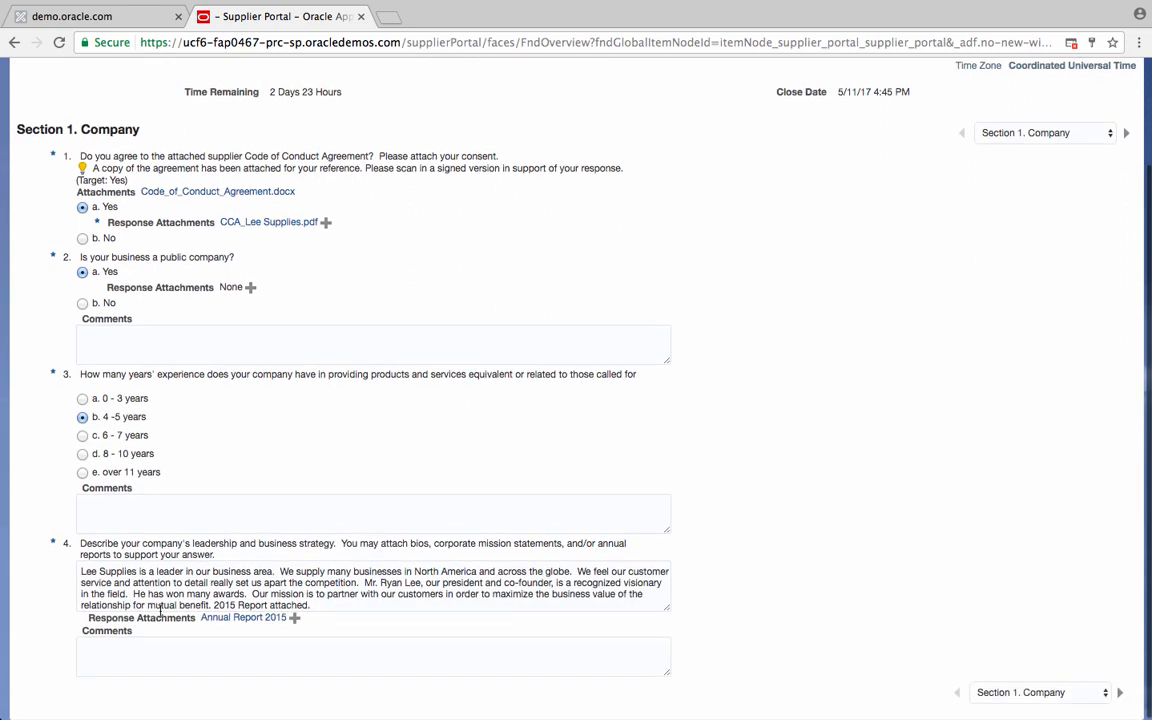
pyautogui.scroll(2, 851, 533)
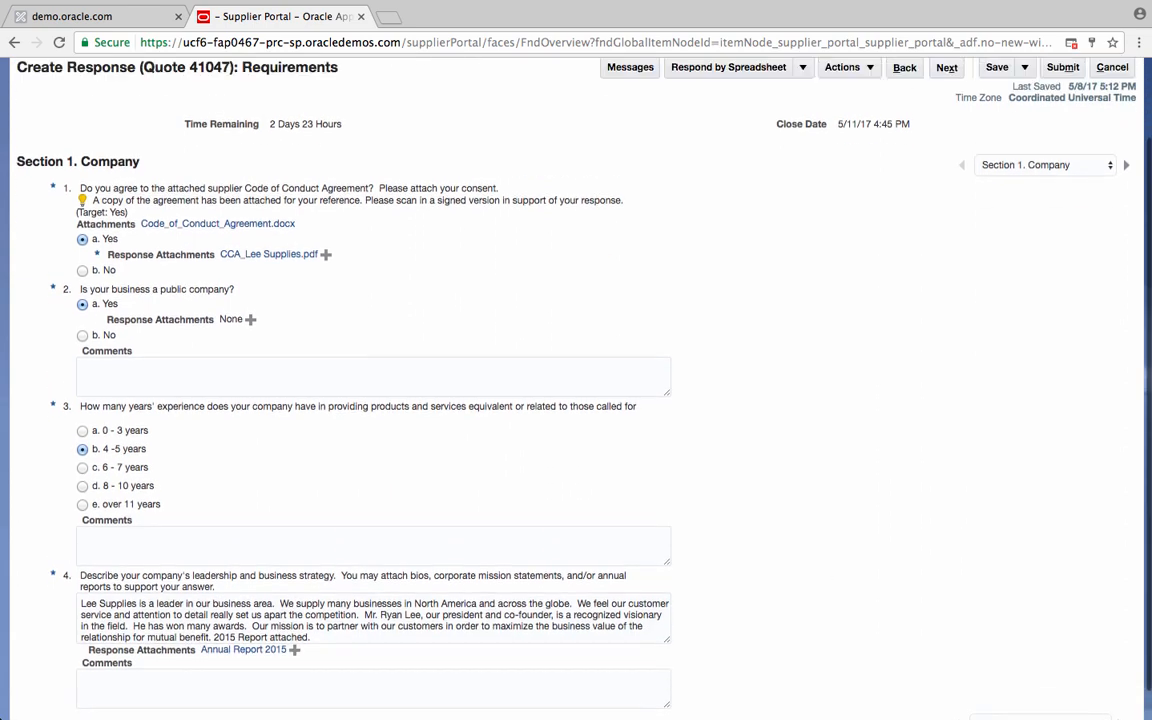
pyautogui.scroll(1, 849, 437)
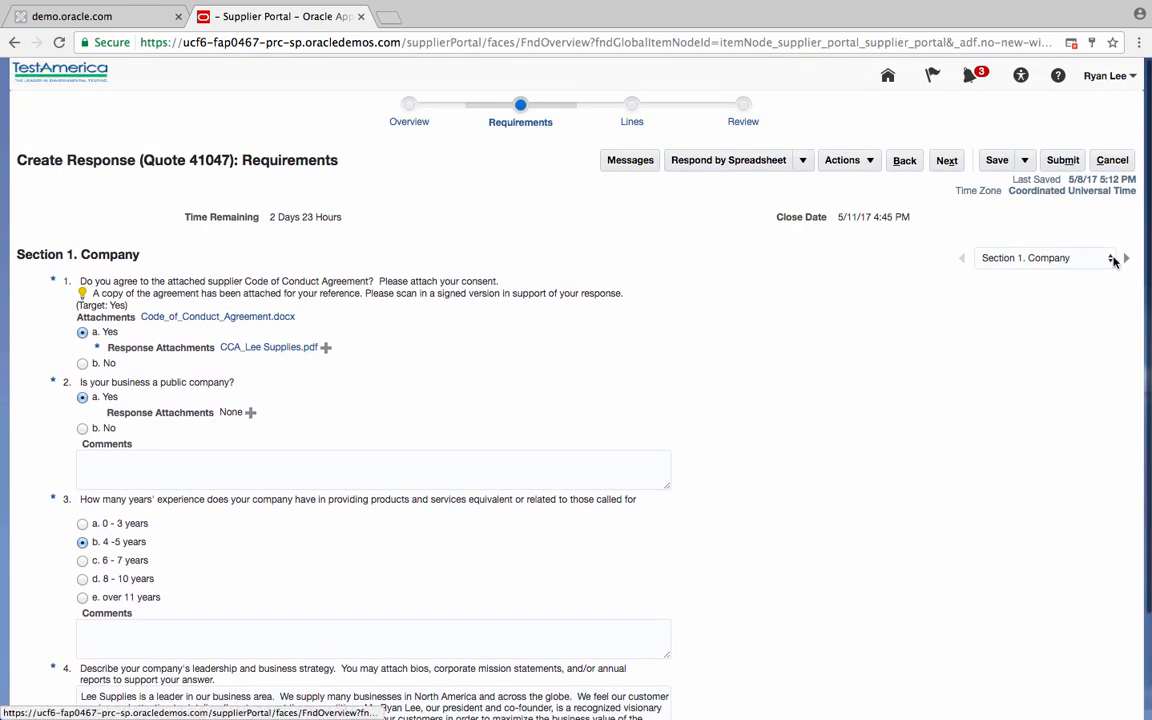
pyautogui.click(1108, 258)
pyautogui.click(1005, 272)
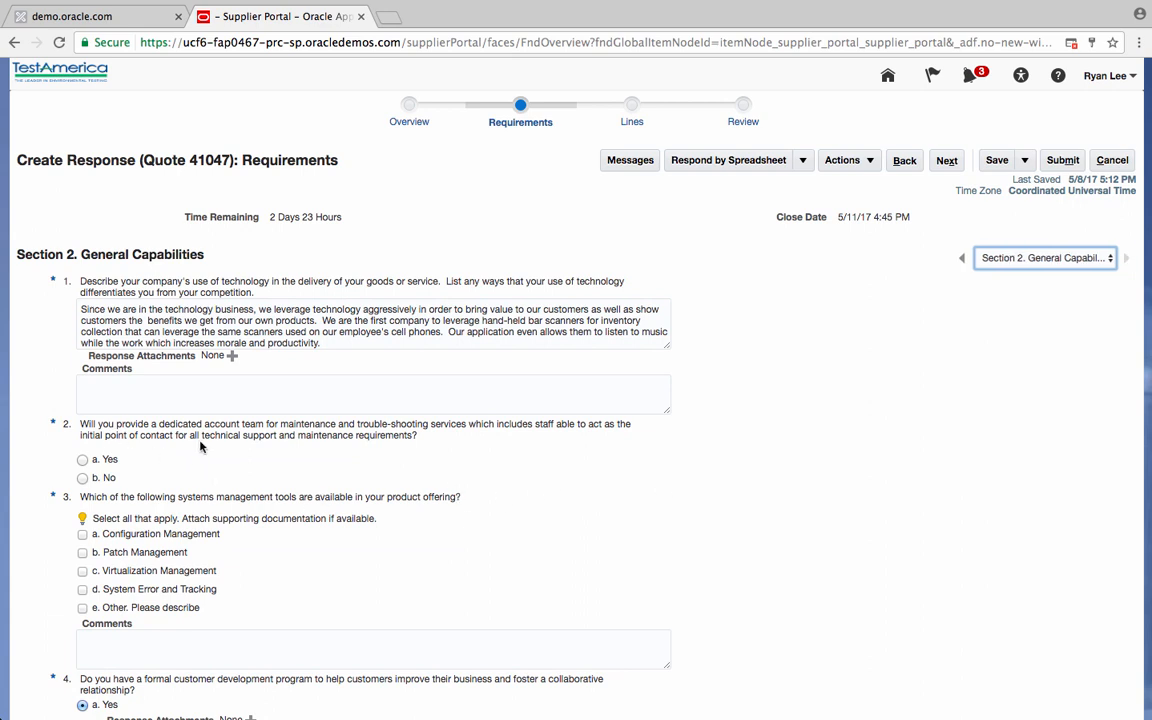
# Try both Yes and No on the dedicated account team question to check its follow-up questions
pyautogui.click(82, 459)
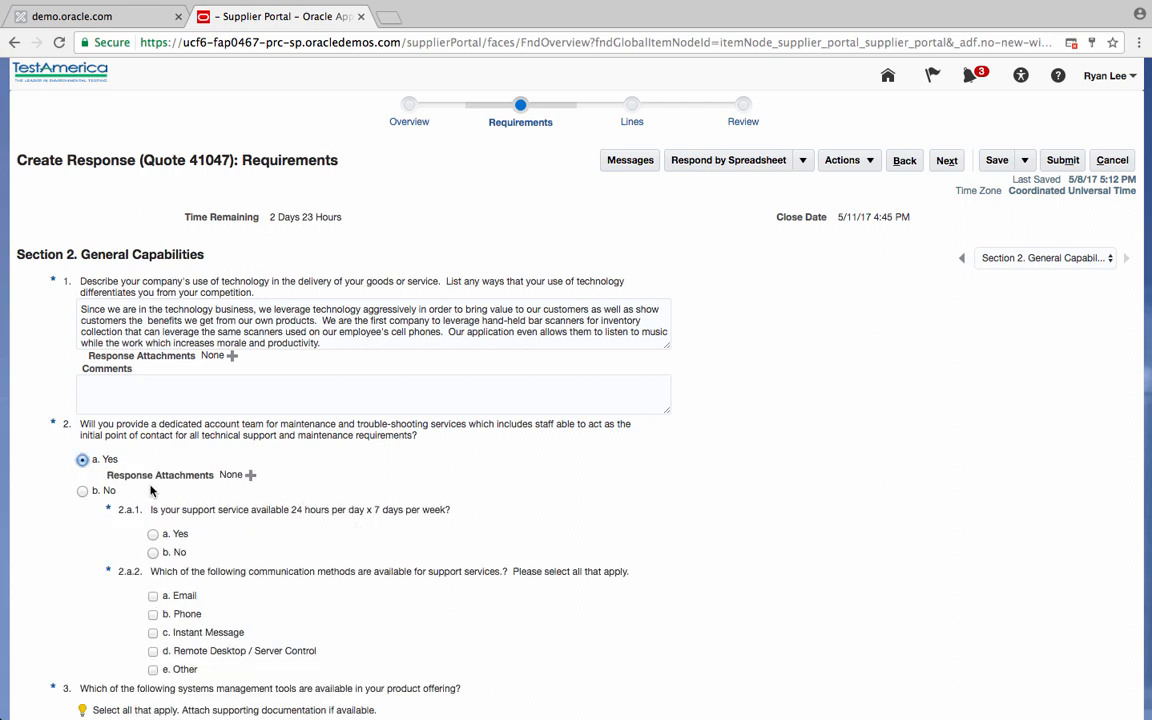
pyautogui.click(82, 491)
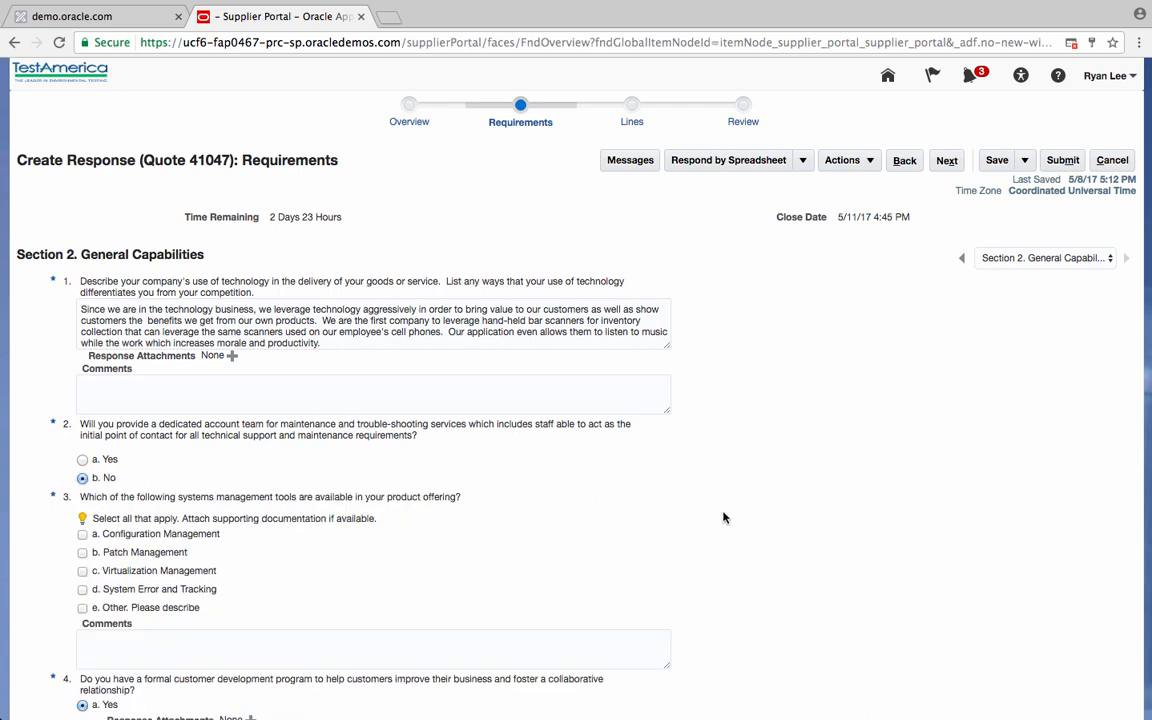
pyautogui.scroll(-3, 724, 517)
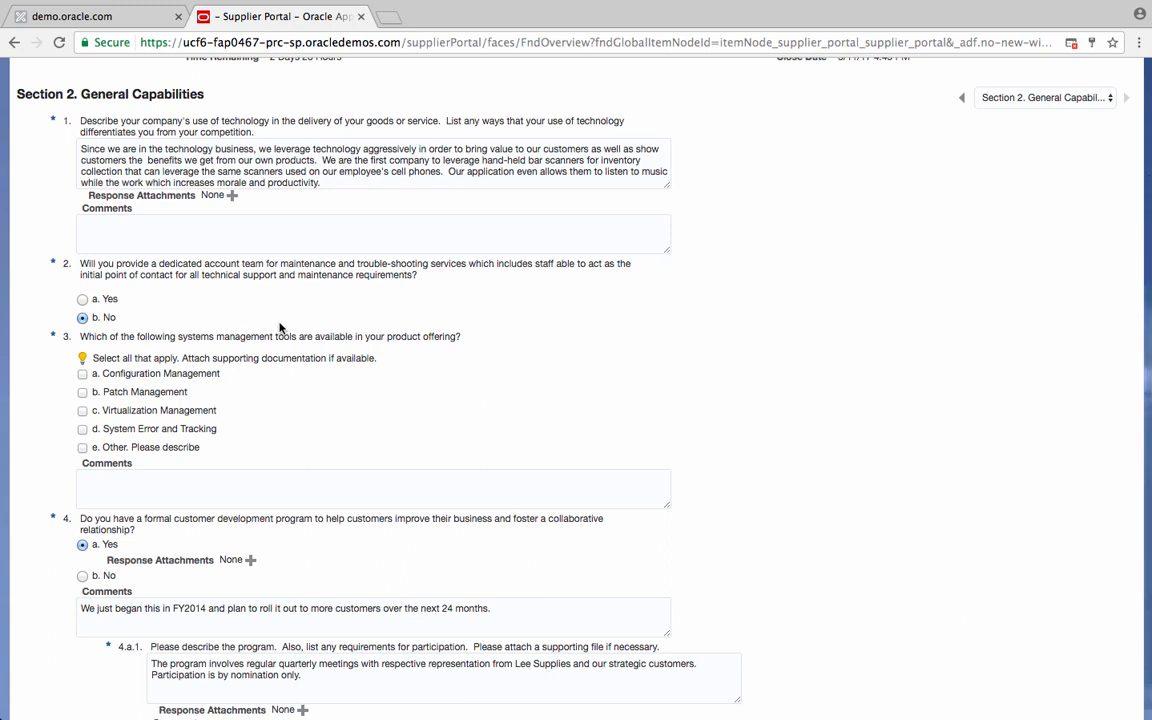
# Answer Yes to the dedicated account team and 24x7 support questions, with Email, Phone and Remote Desktop / Server Control as support communication methods
pyautogui.click(82, 299)
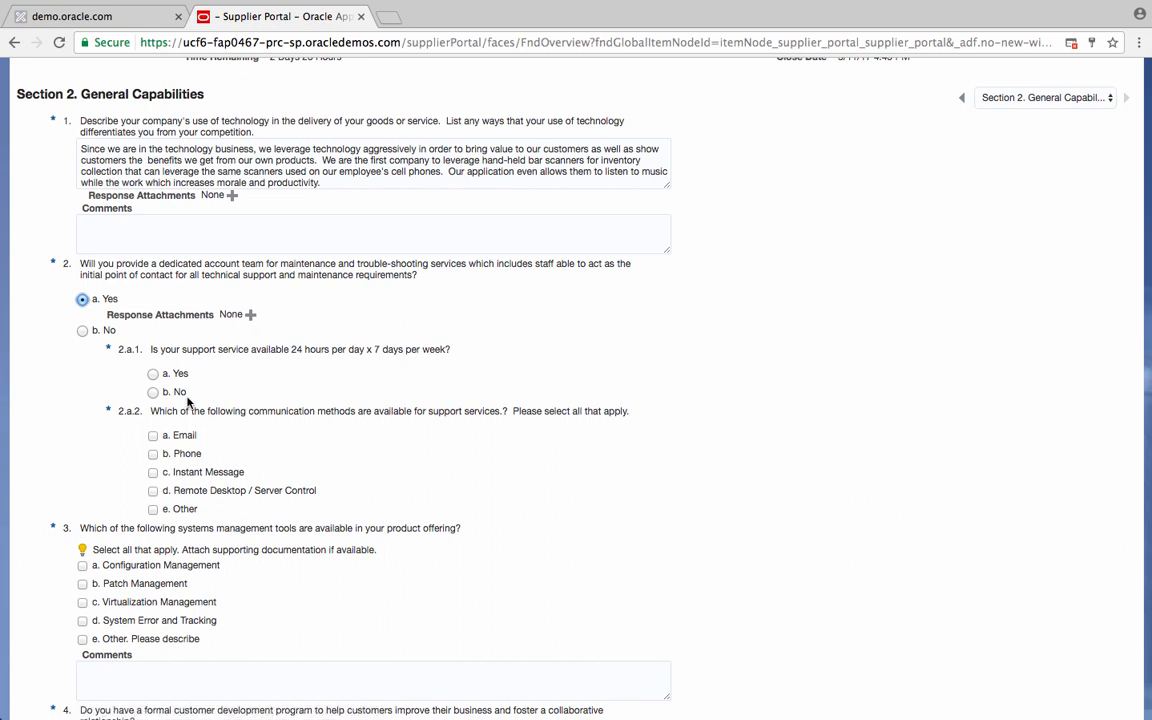
pyautogui.click(153, 373)
pyautogui.click(153, 490)
pyautogui.click(153, 453)
pyautogui.click(154, 436)
pyautogui.click(154, 436)
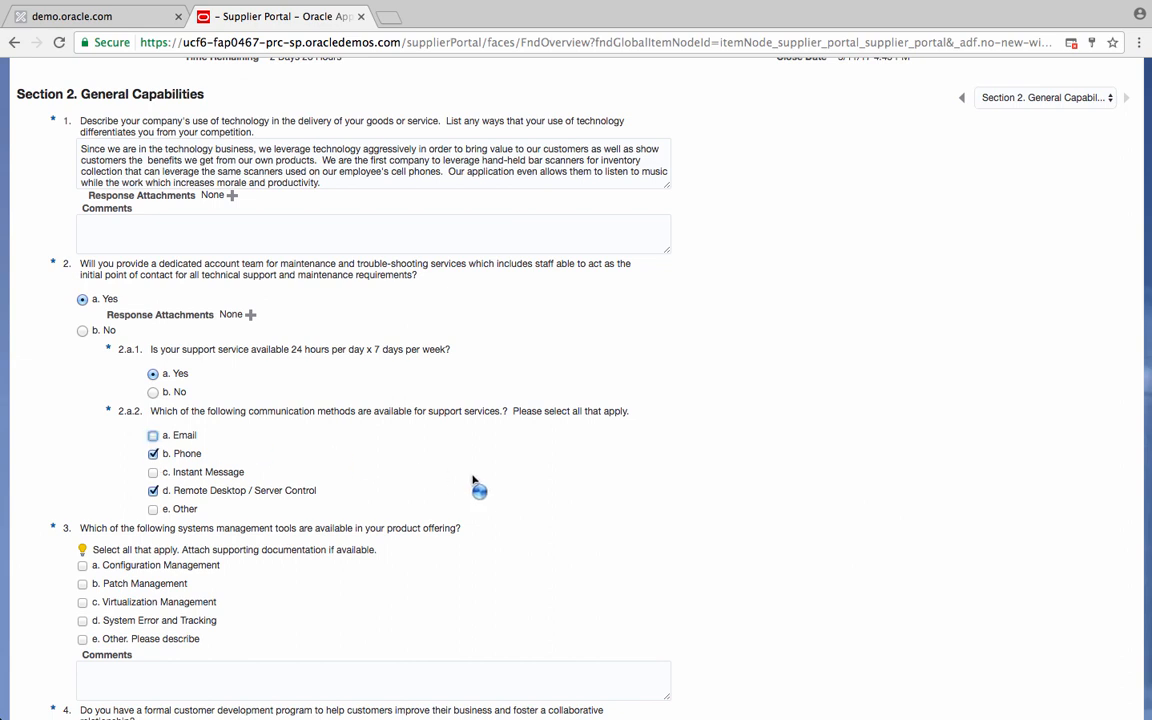
pyautogui.click(154, 436)
# Select Configuration Management, Patch Management and Virtualization Management as the systems management tools available in the product offering
pyautogui.scroll(-5, 538, 568)
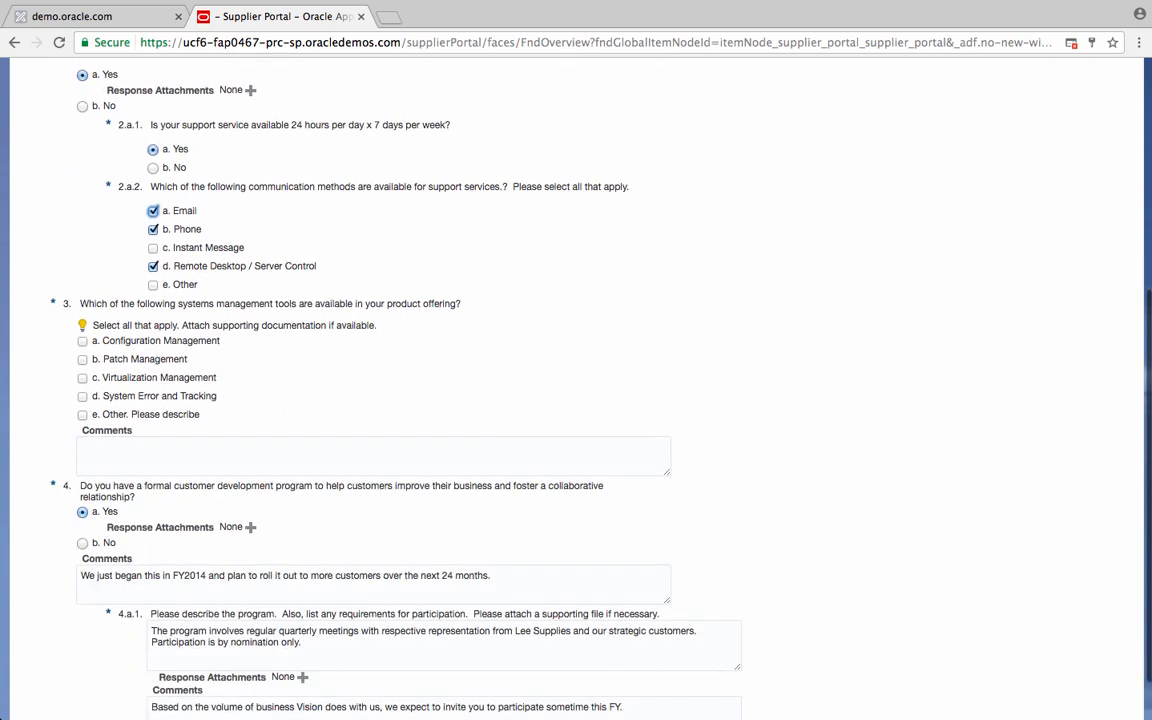
pyautogui.click(82, 341)
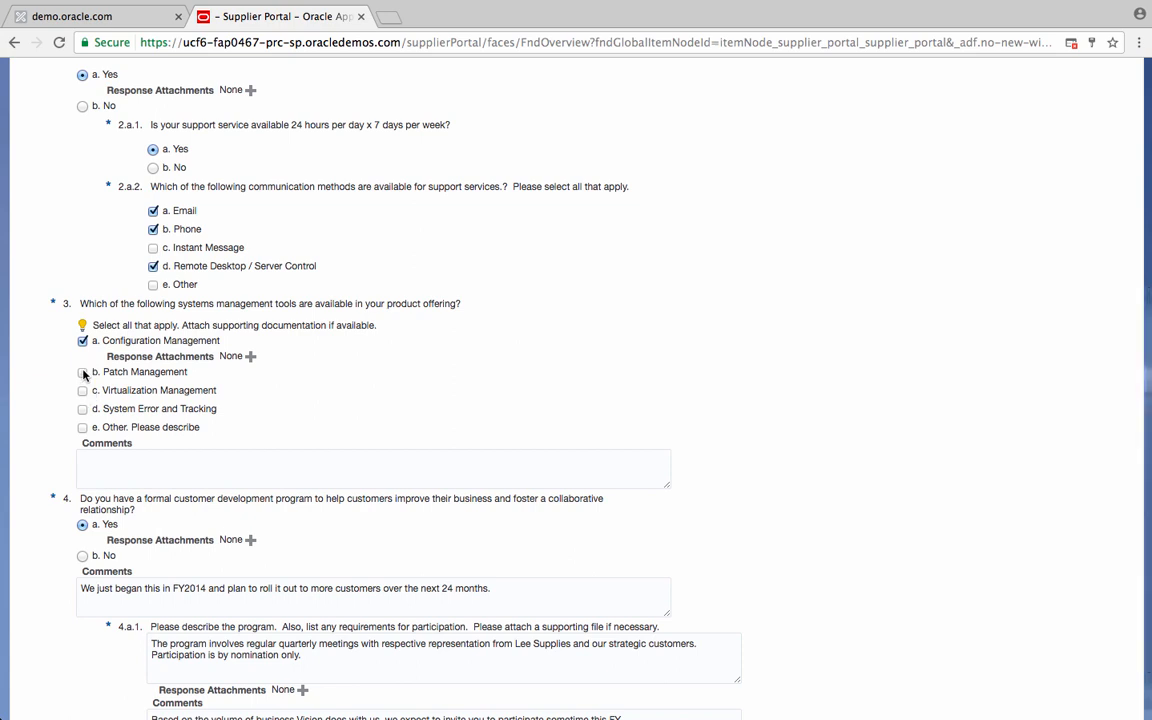
pyautogui.click(83, 372)
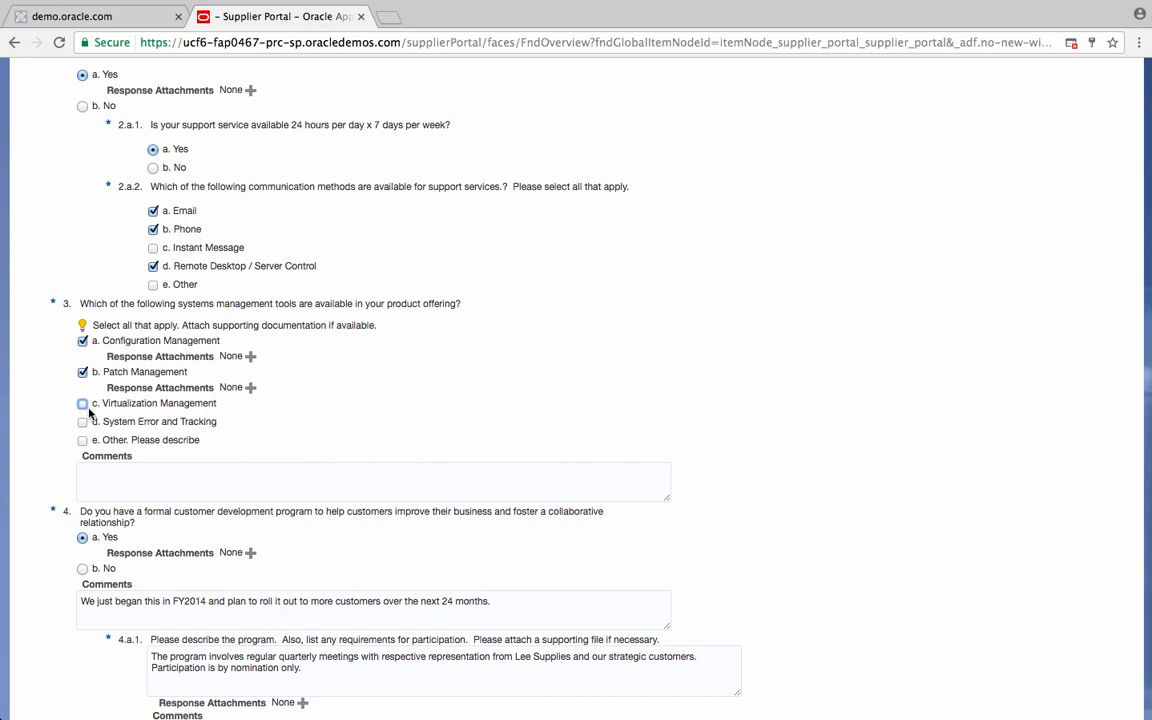
pyautogui.click(82, 404)
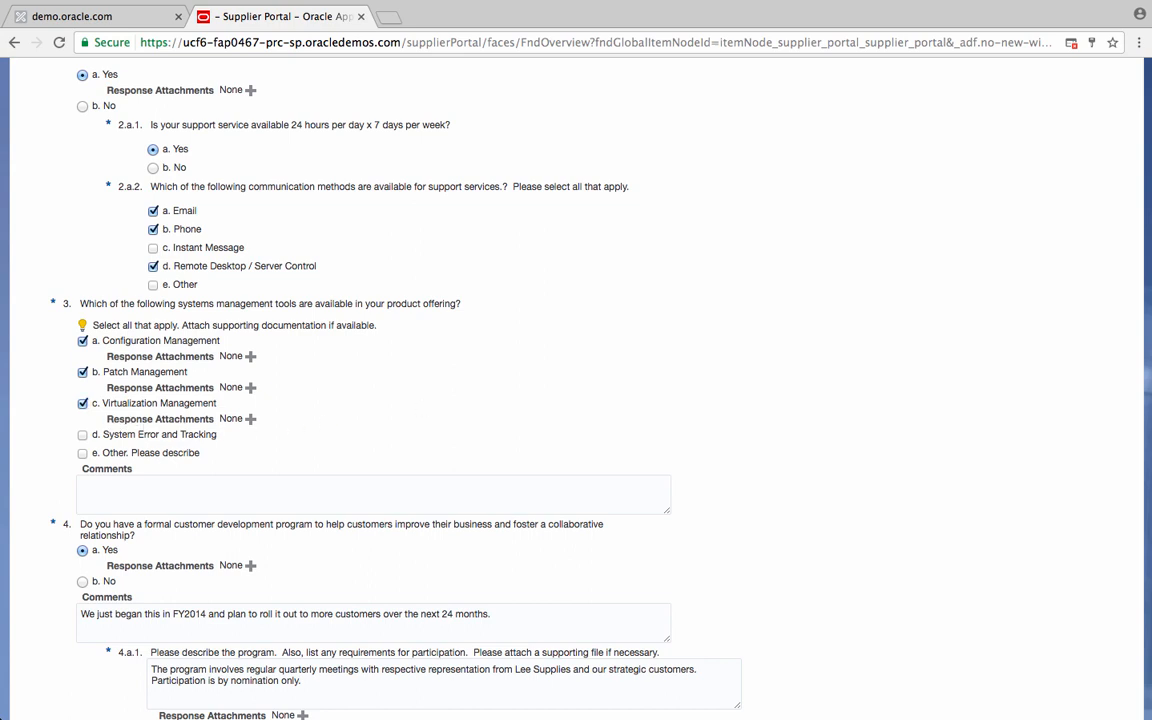
# Check the remaining General Capabilities answers and advance the response to its lines
pyautogui.scroll(2, 576, 380)
pyautogui.scroll(-4, 576, 380)
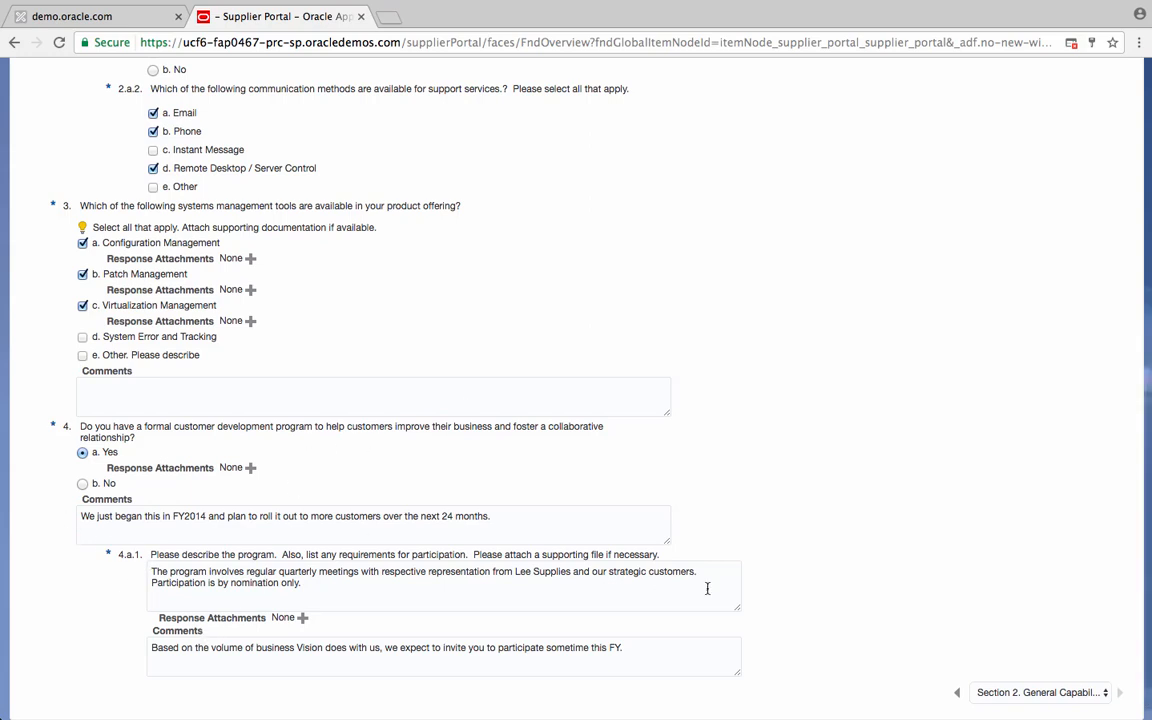
pyautogui.scroll(10, 969, 520)
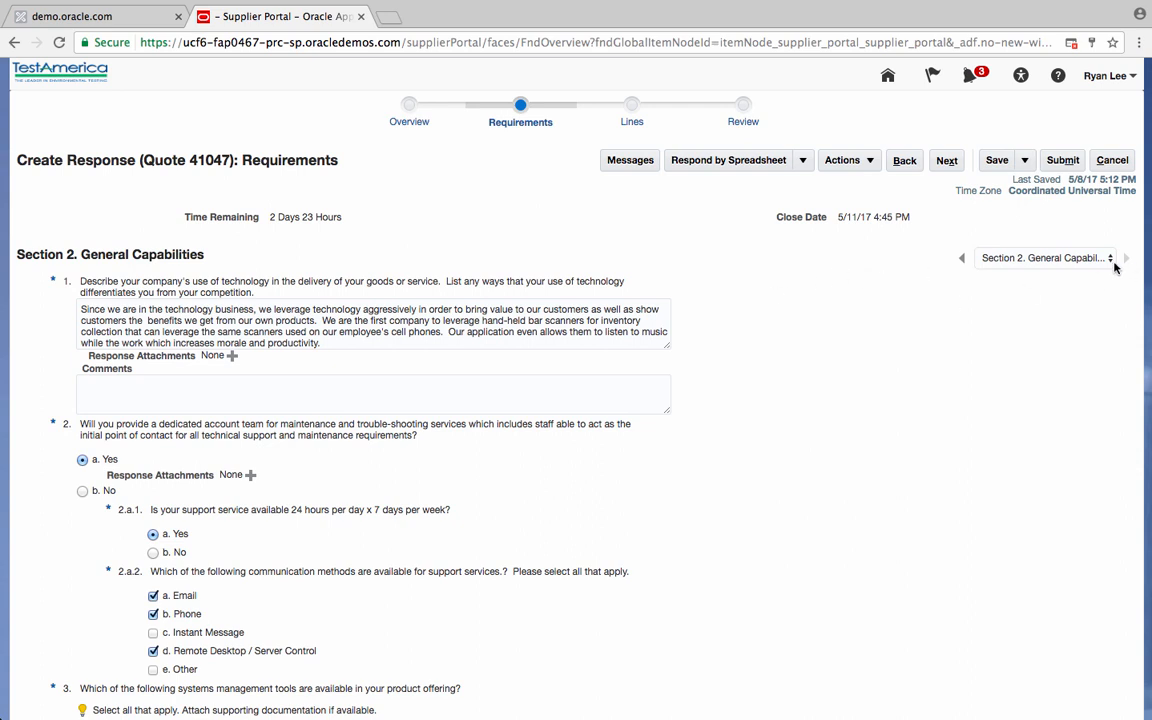
pyautogui.click(1045, 258)
pyautogui.click(1008, 331)
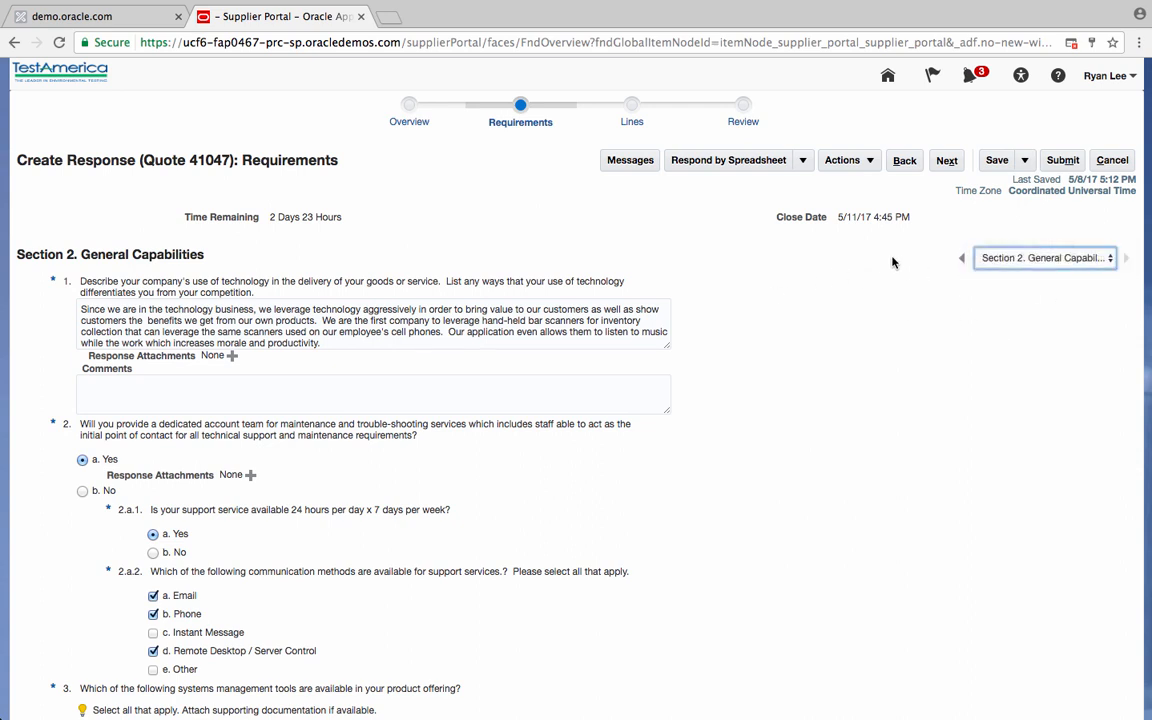
pyautogui.click(944, 160)
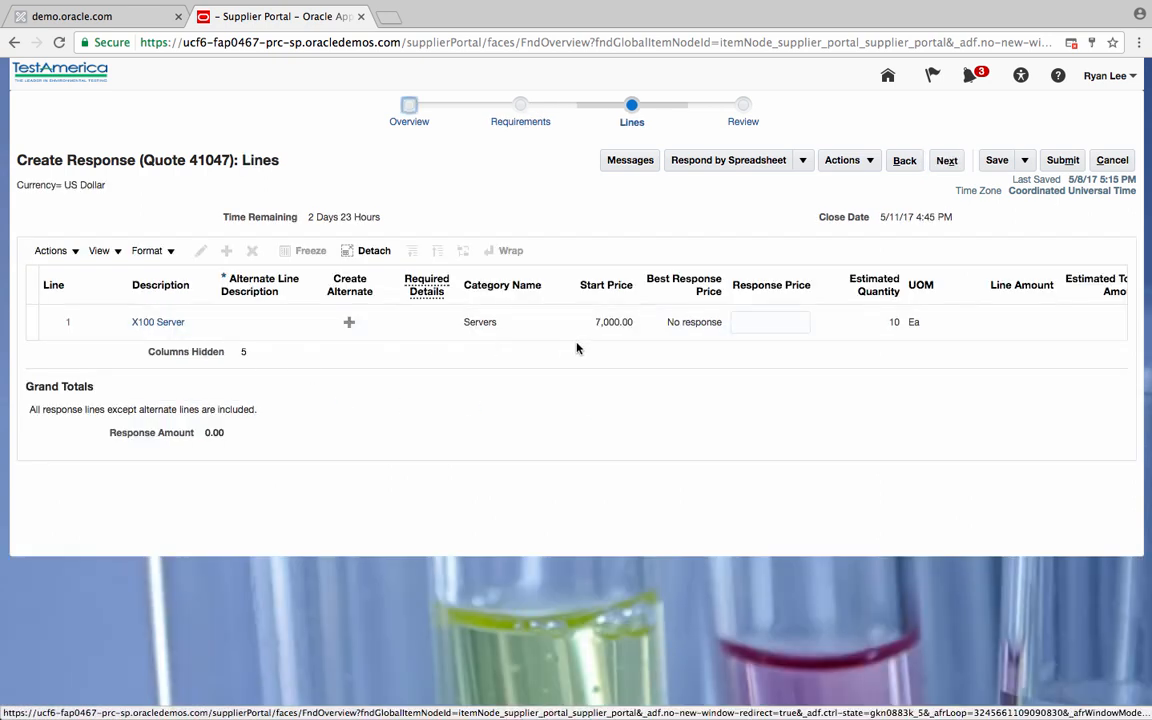
# Set the X100 Server line's response price to 6,700.00 and advance to the response review
pyautogui.click(761, 320)
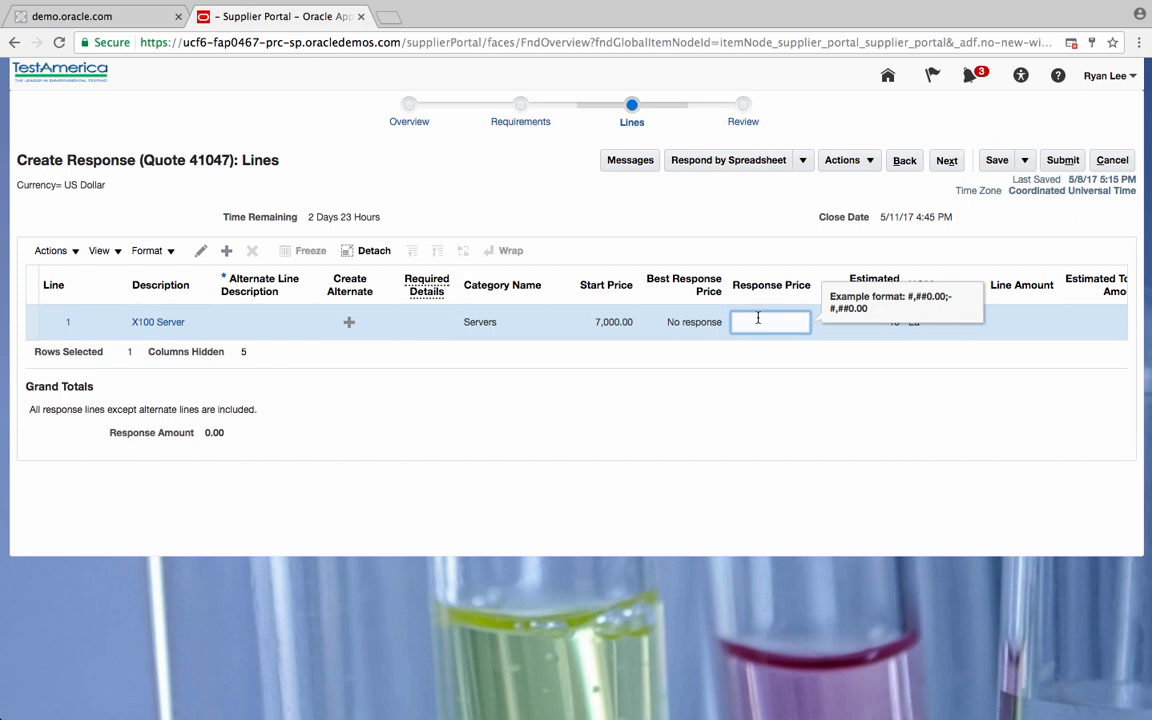
pyautogui.click(886, 387)
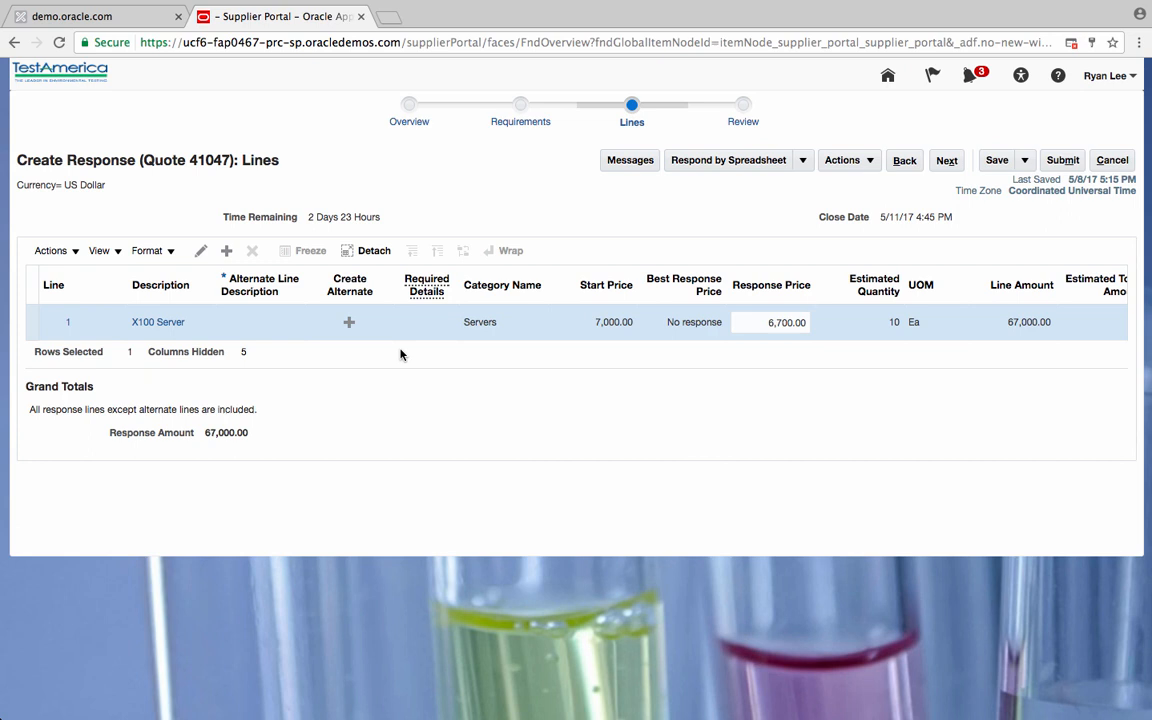
pyautogui.click(946, 160)
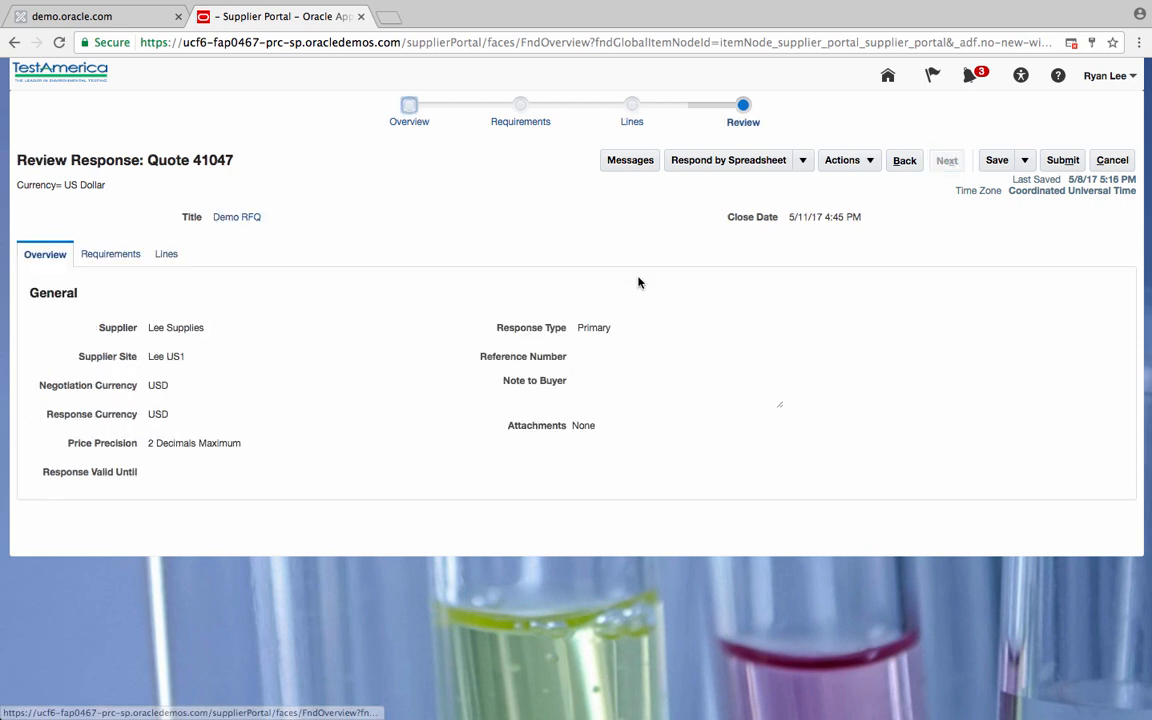
# Submit the reviewed response to the Demo RFQ and return to the supplier's negotiations overview
pyautogui.click(869, 162)
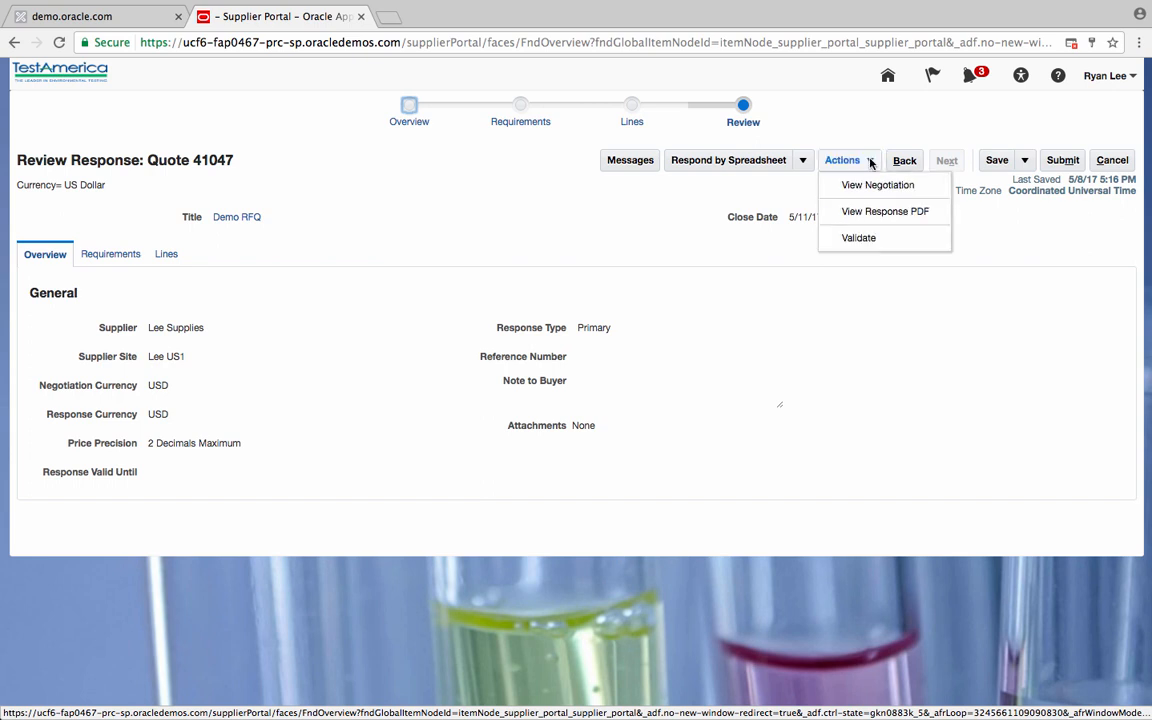
pyautogui.click(761, 198)
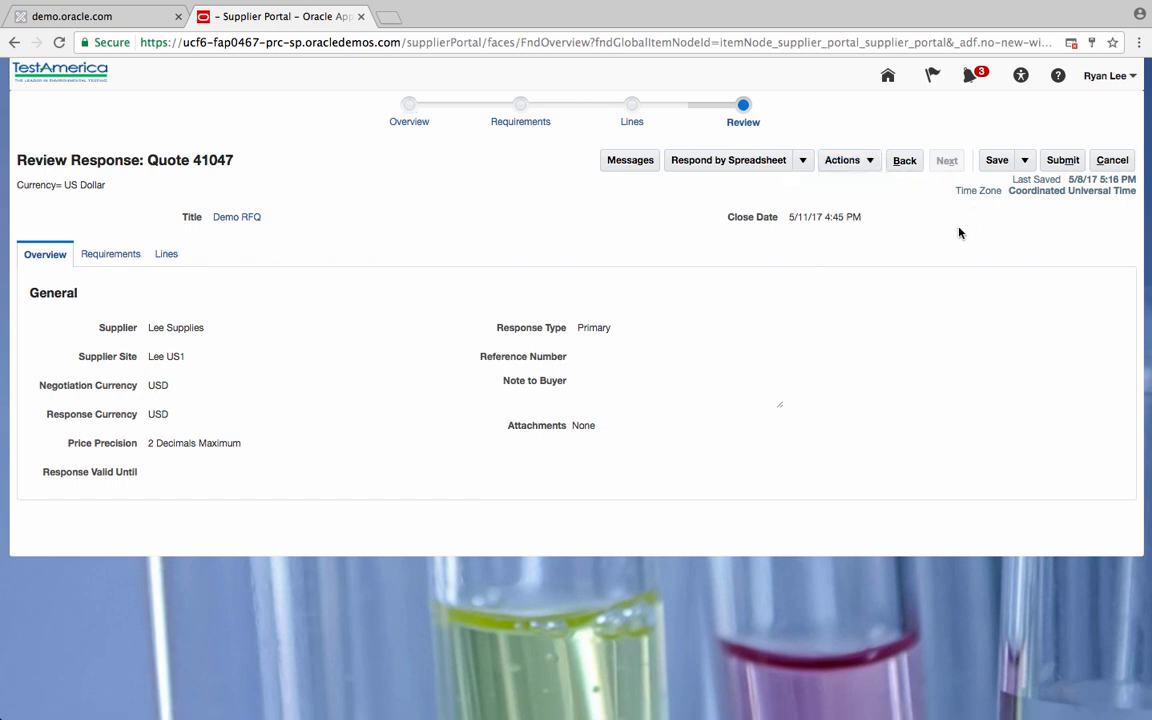
pyautogui.click(1062, 160)
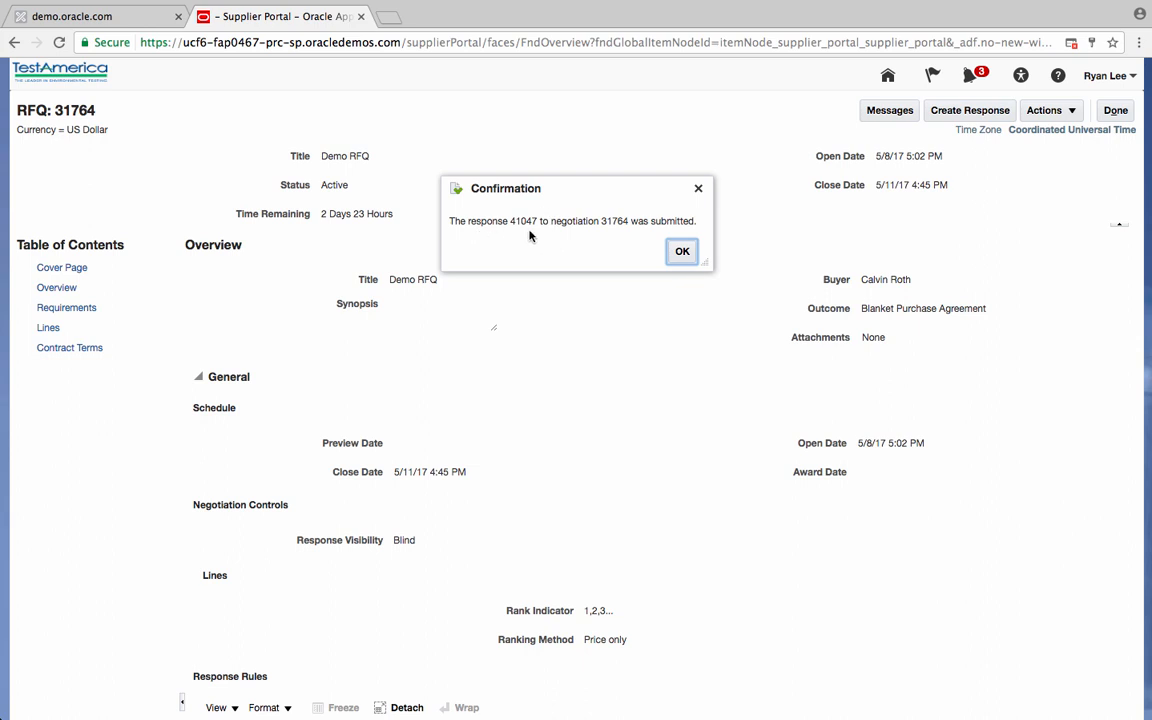
pyautogui.click(681, 251)
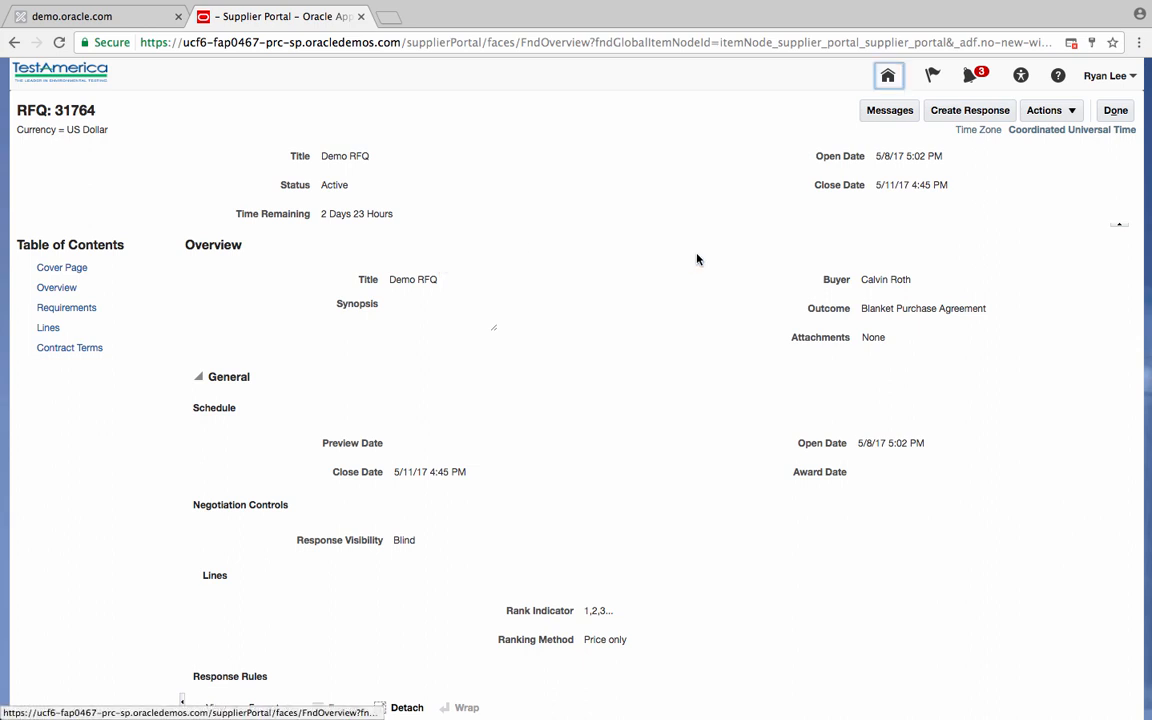
pyautogui.click(1115, 111)
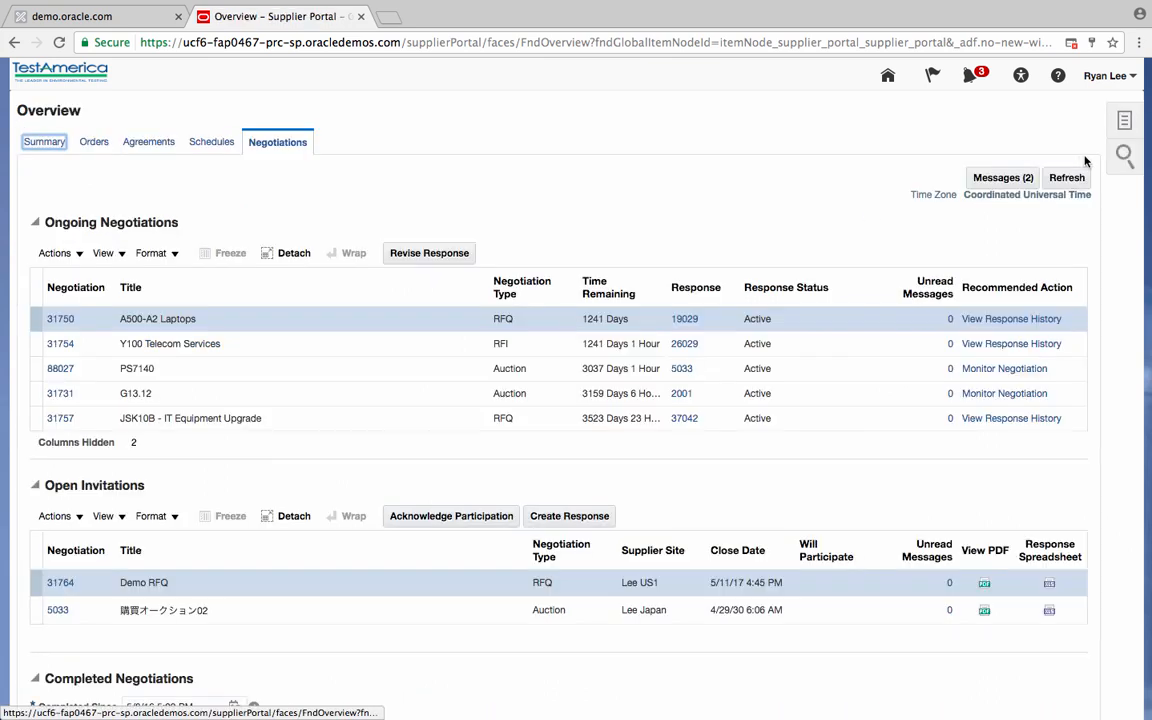
# Sign out, sign in as the second invited supplier's user with the autofilled credentials, and save that login in the browser
pyautogui.click(1134, 77)
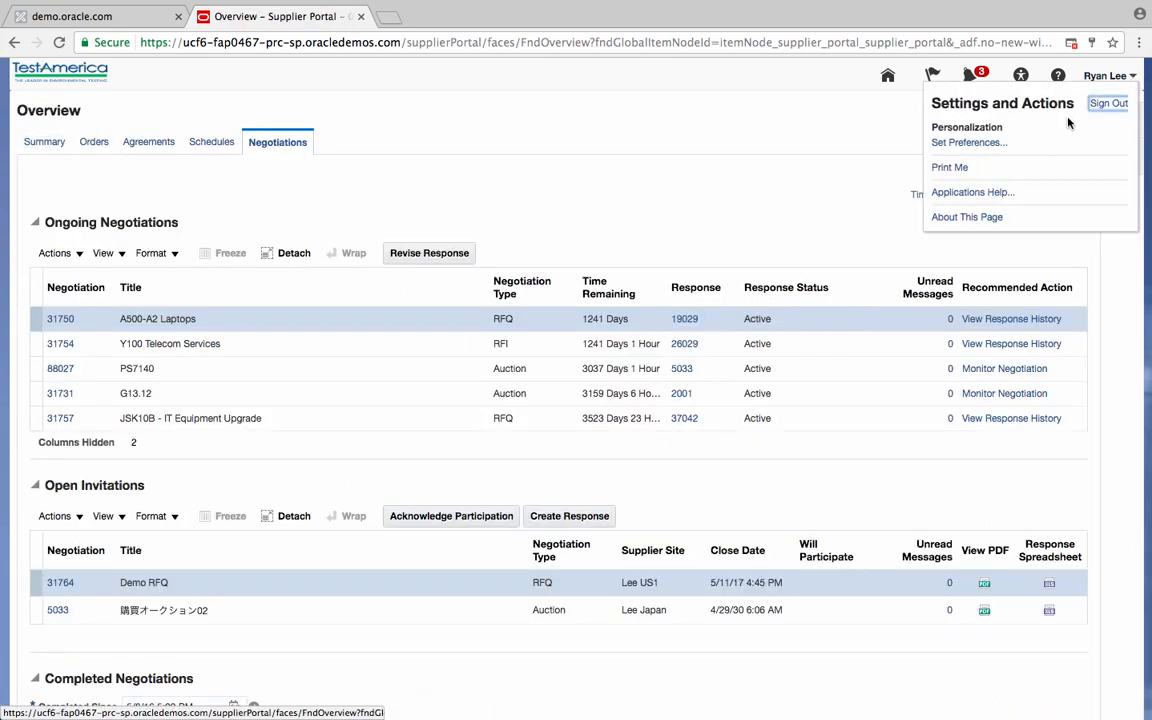
pyautogui.click(1107, 104)
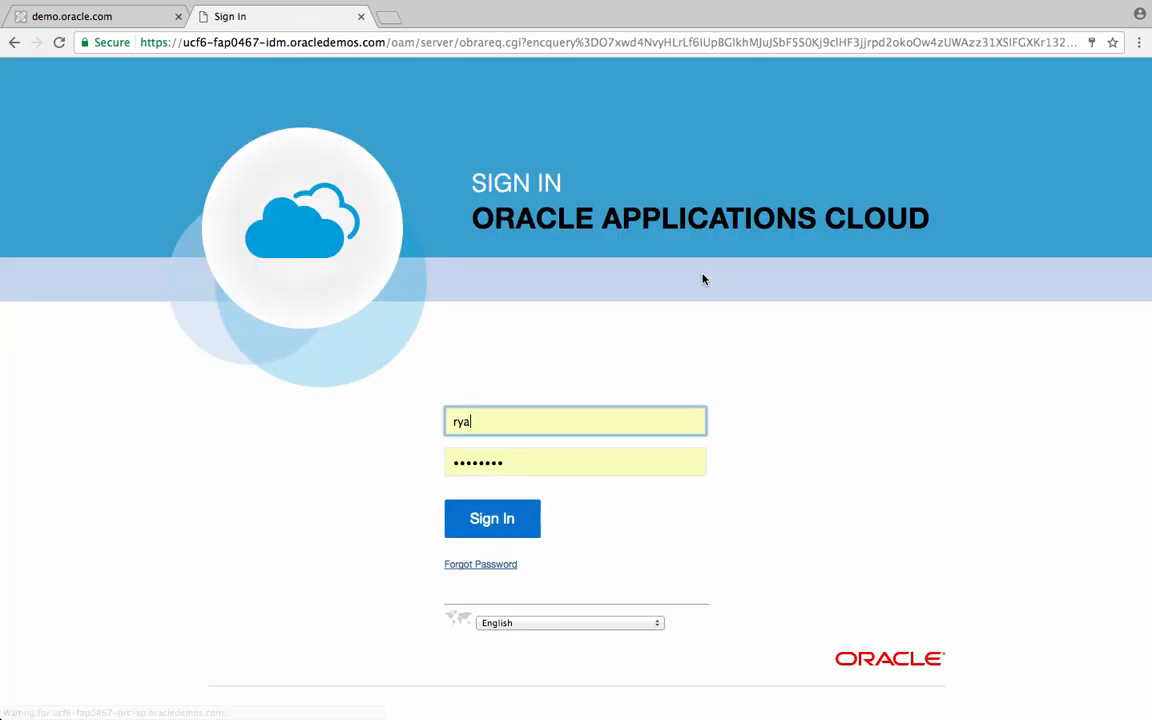
pyautogui.moveTo(502, 424); pyautogui.dragTo(365, 421)
pyautogui.write('t')
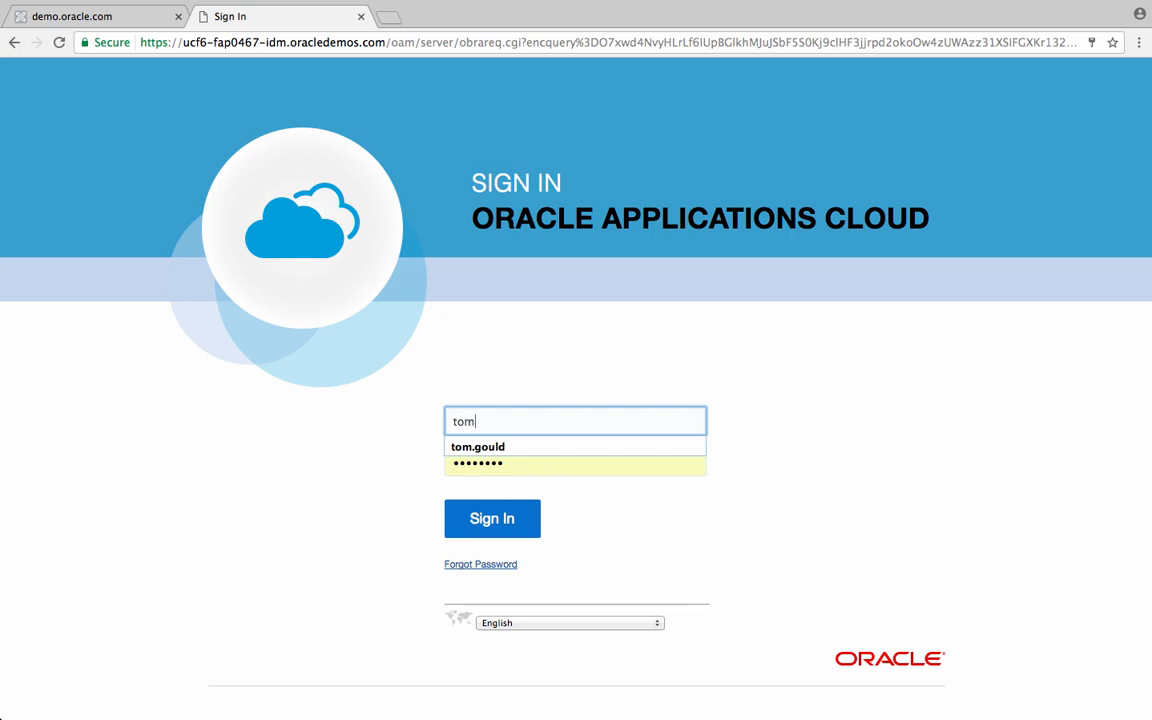
pyautogui.write('om')
pyautogui.click(497, 448)
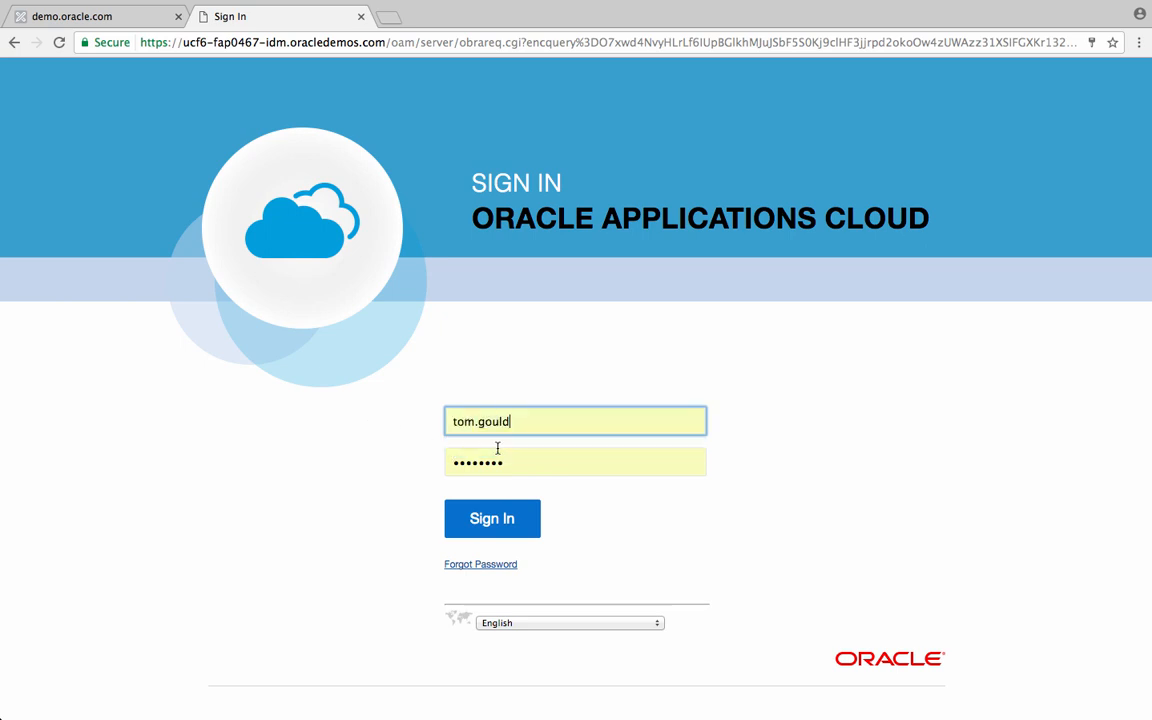
pyautogui.click(522, 520)
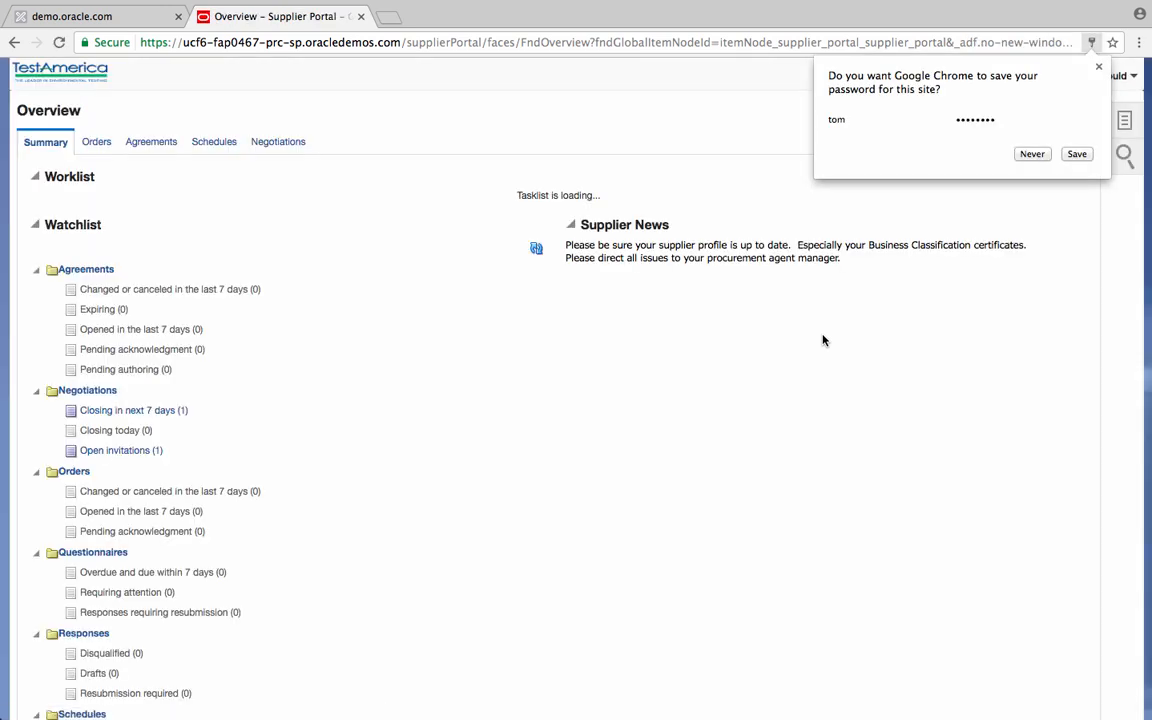
pyautogui.click(1080, 154)
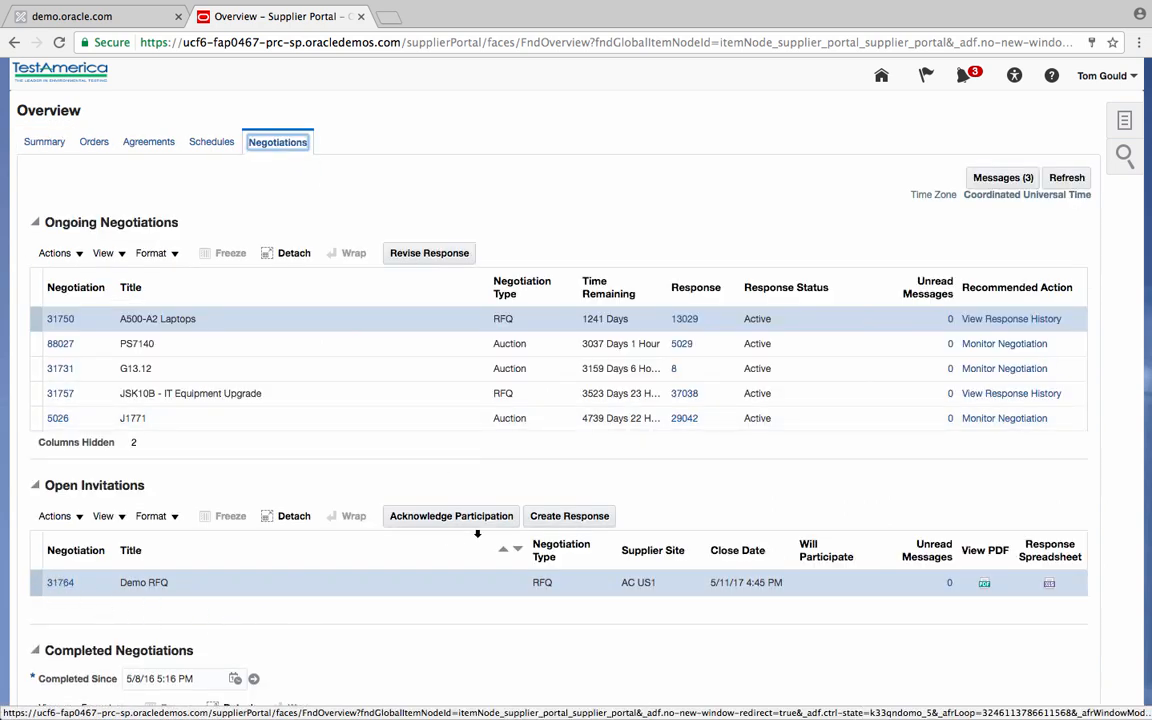
# Start a response to the Demo RFQ from the second supplier's open invitations and advance to its requirements
pyautogui.click(571, 516)
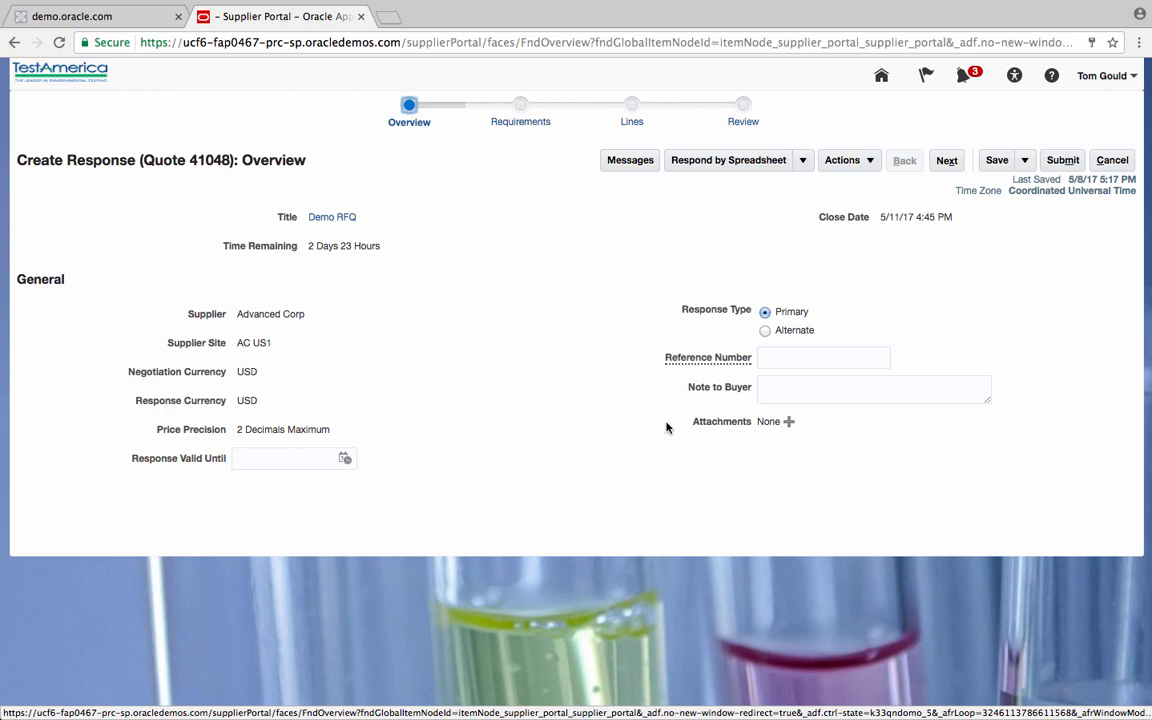
pyautogui.click(946, 160)
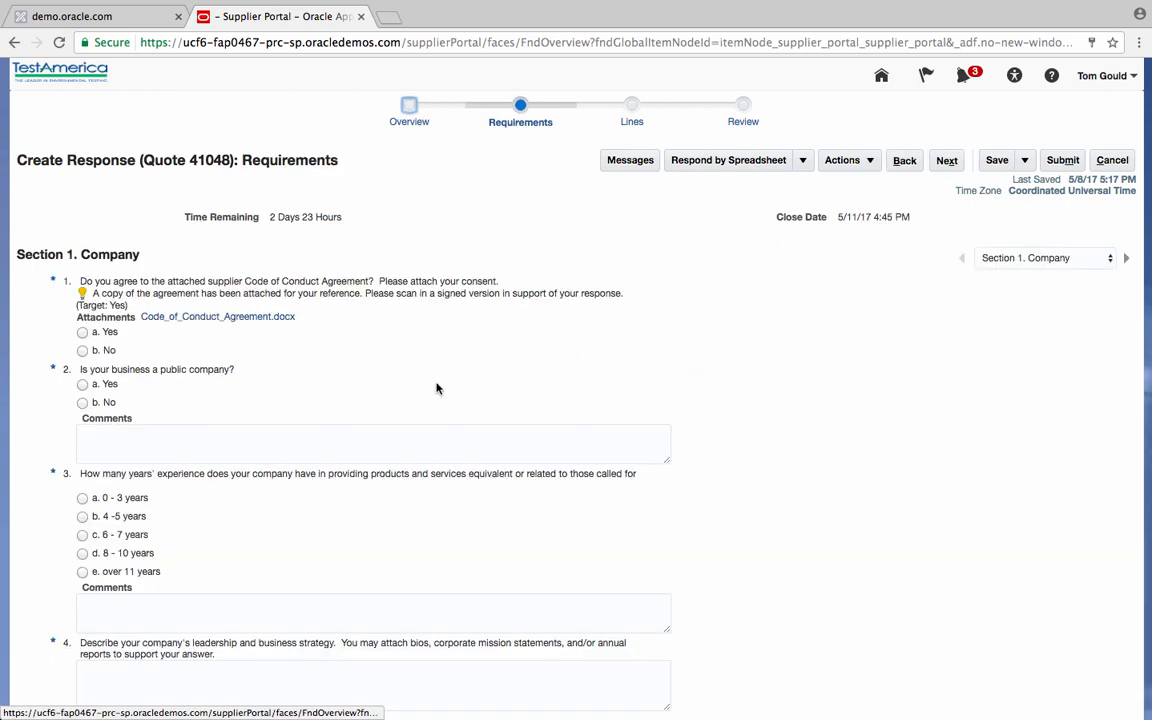
# In the Company section, answer No to the Code of Conduct Agreement, Yes to being a public company, and 6 - 7 years of experience
pyautogui.click(83, 350)
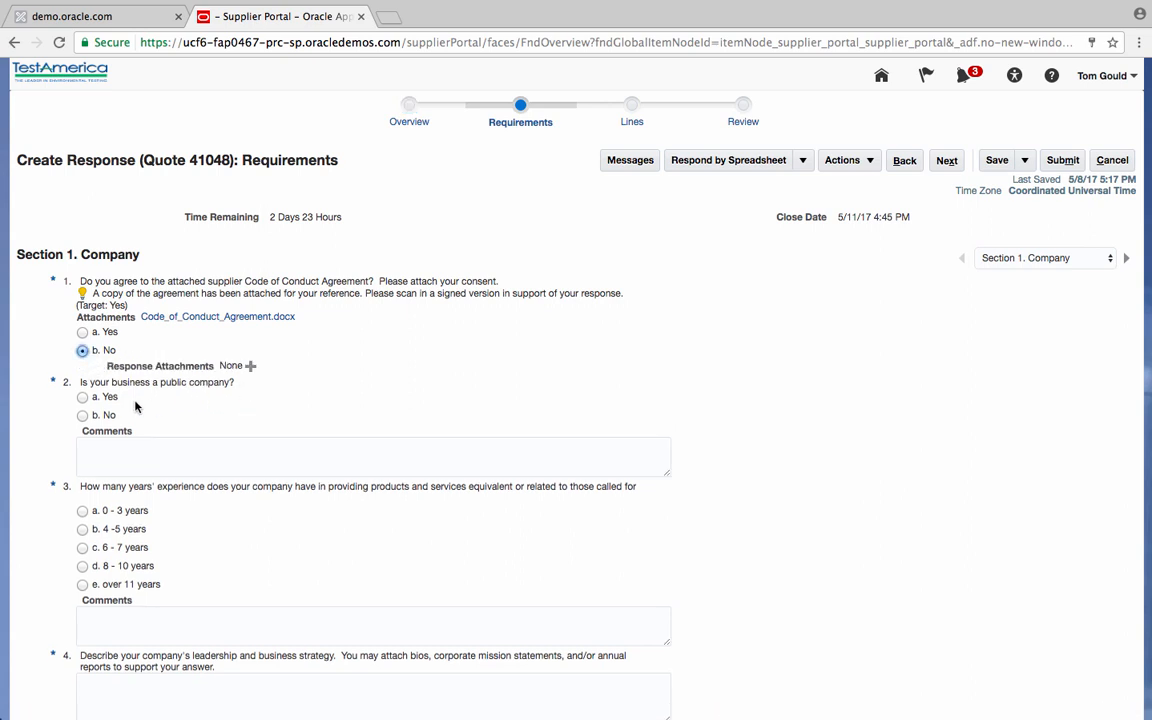
pyautogui.click(84, 416)
pyautogui.click(82, 397)
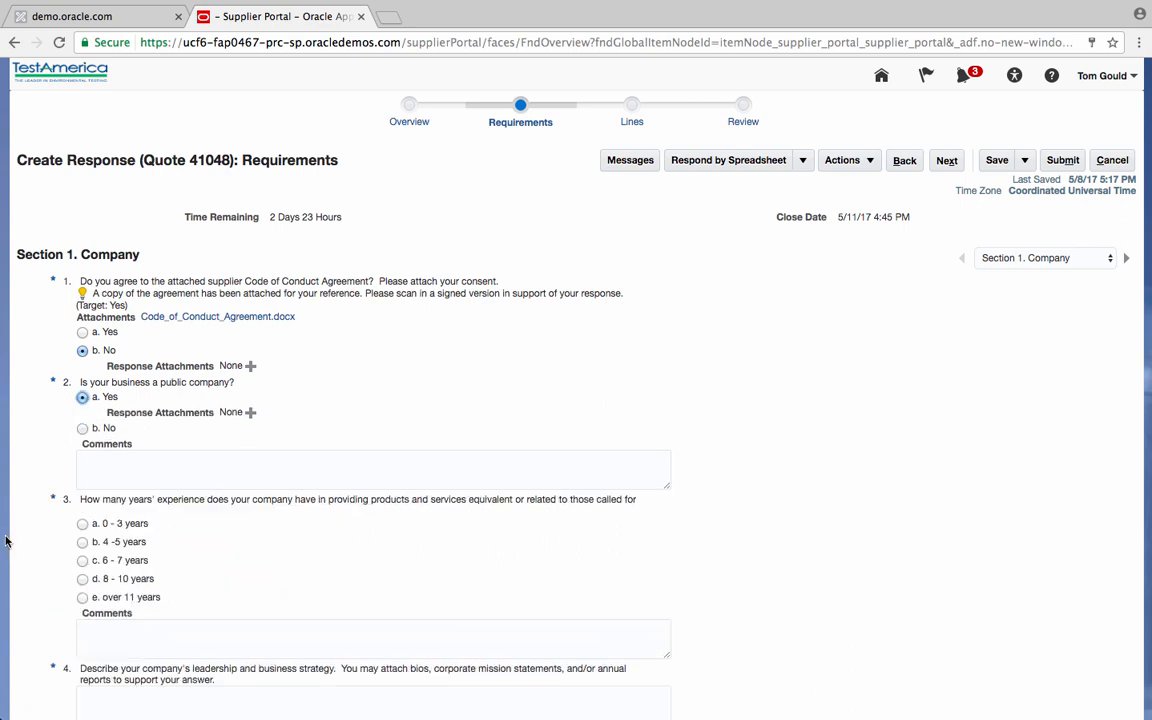
pyautogui.click(82, 542)
pyautogui.press('Down')
pyautogui.press('Down')
pyautogui.press('Down')
pyautogui.press('Down')
pyautogui.click(83, 560)
# Enter "Company Description" as the leadership and business strategy answer and switch the requirements to Section 2. General Capabilities
pyautogui.scroll(-3, 576, 400)
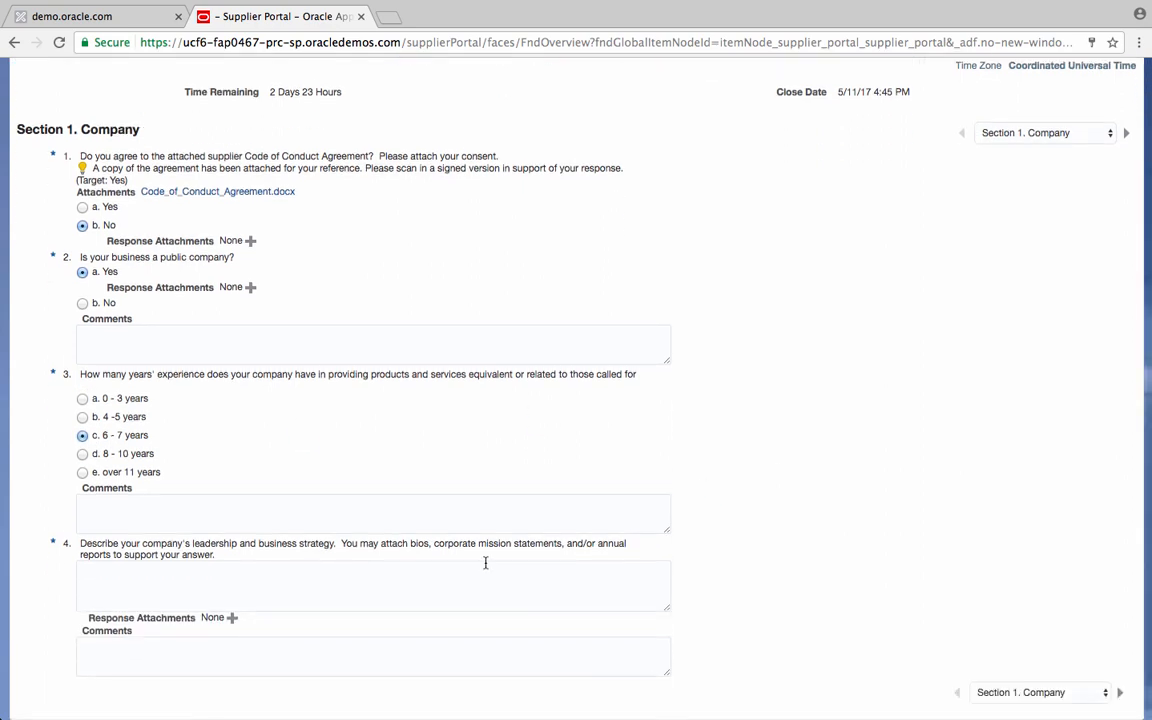
pyautogui.click(146, 583)
pyautogui.write('C')
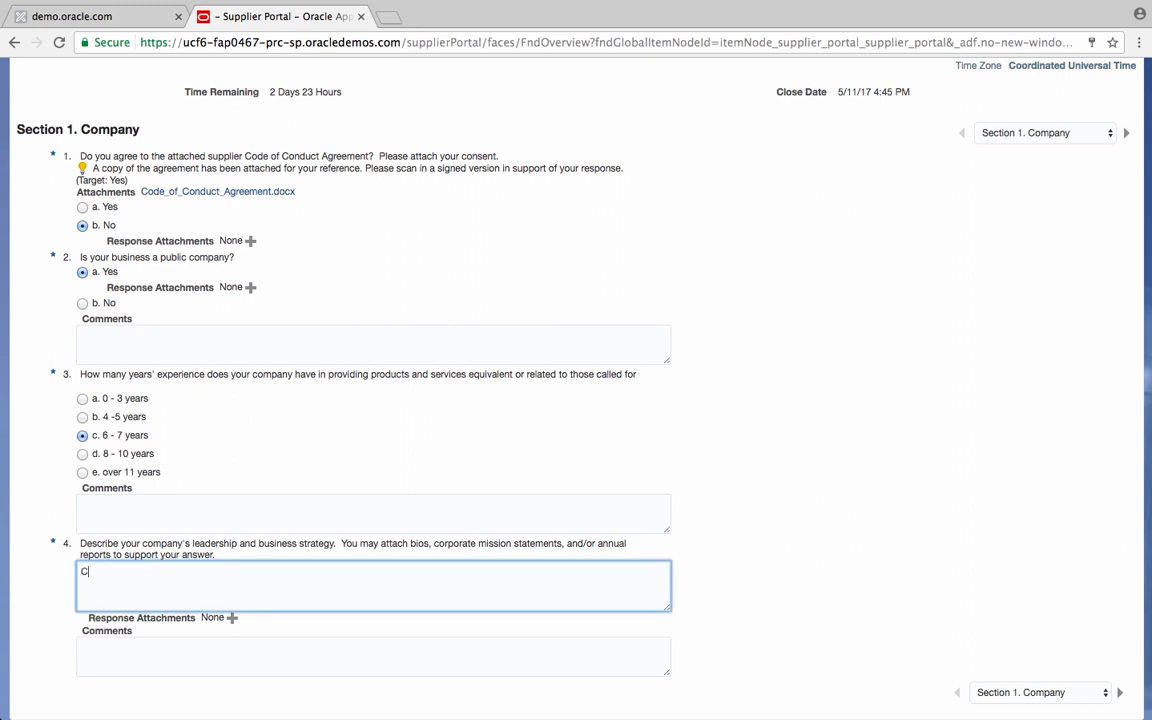
pyautogui.write('ompany Descriptiomn')
pyautogui.press('BackSpace')
pyautogui.press('BackSpace')
pyautogui.write('n')
pyautogui.click(822, 448)
pyautogui.click(1110, 133)
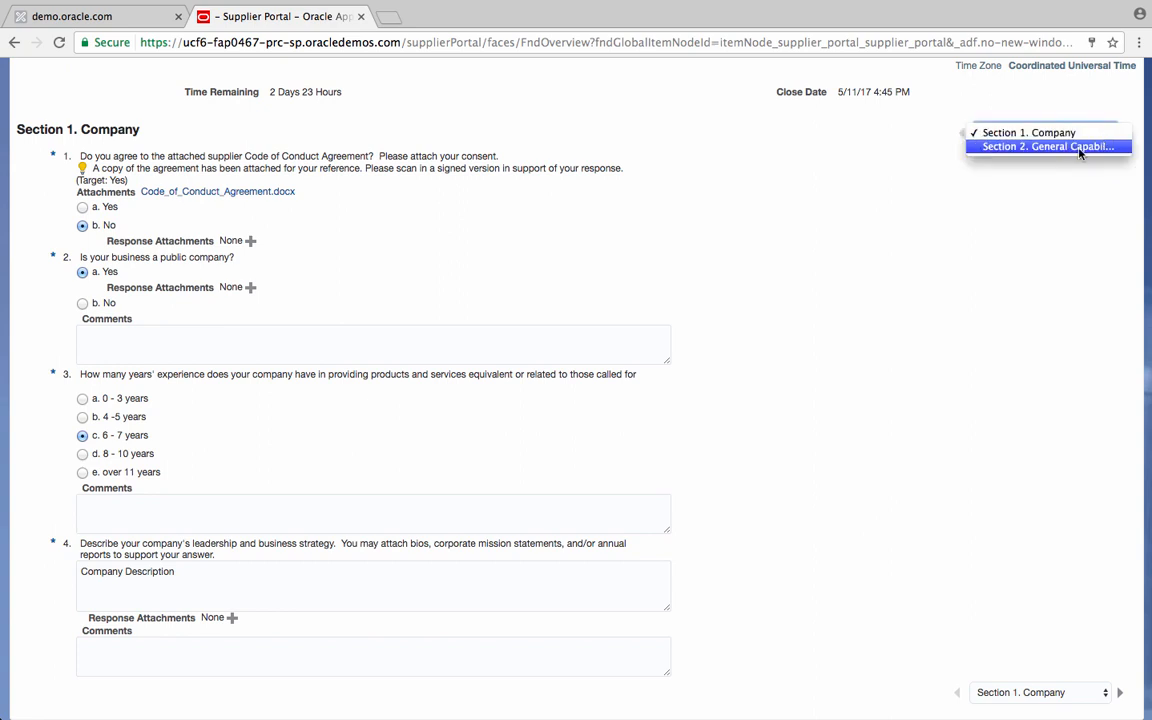
pyautogui.click(1105, 146)
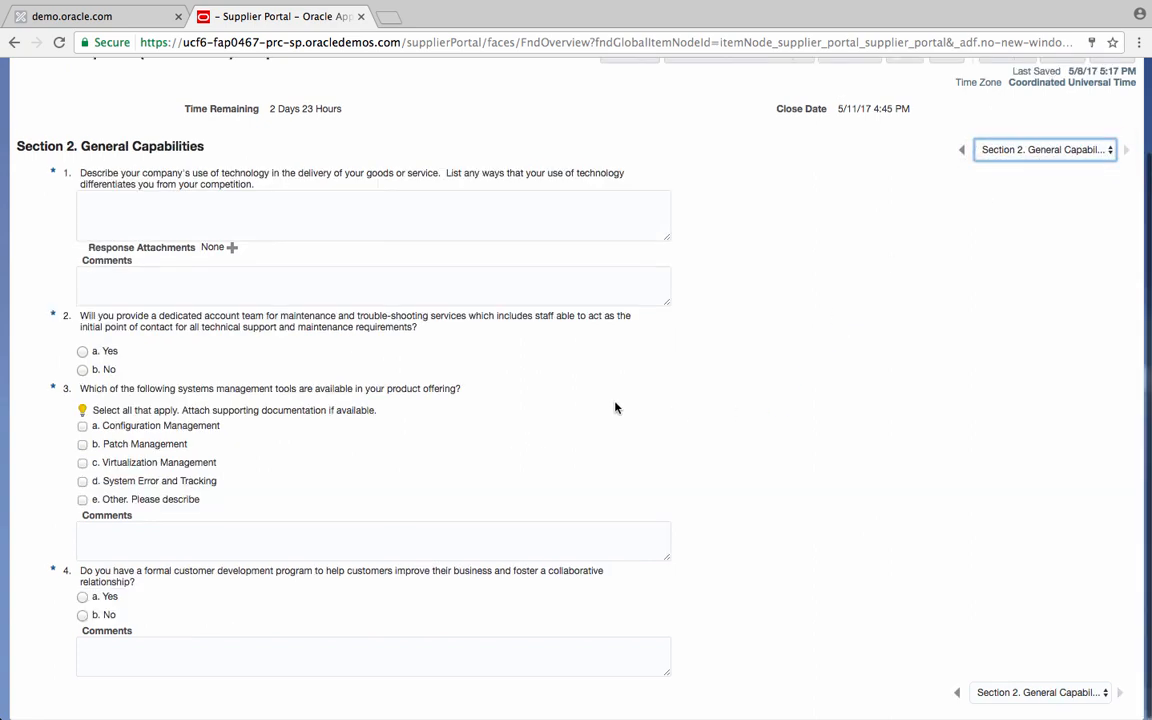
# In General Capabilities, enter "Company Description" for technology use, answer No for the account team and customer development program, and select Patch Management
pyautogui.click(161, 209)
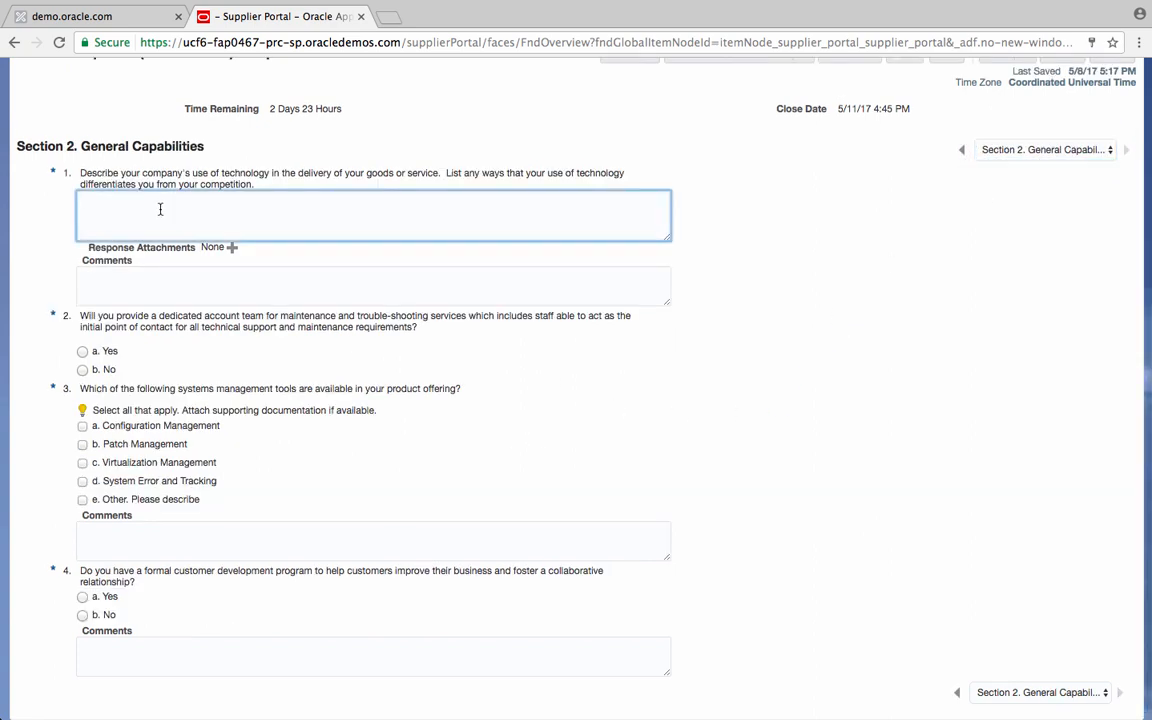
pyautogui.write('Company Description')
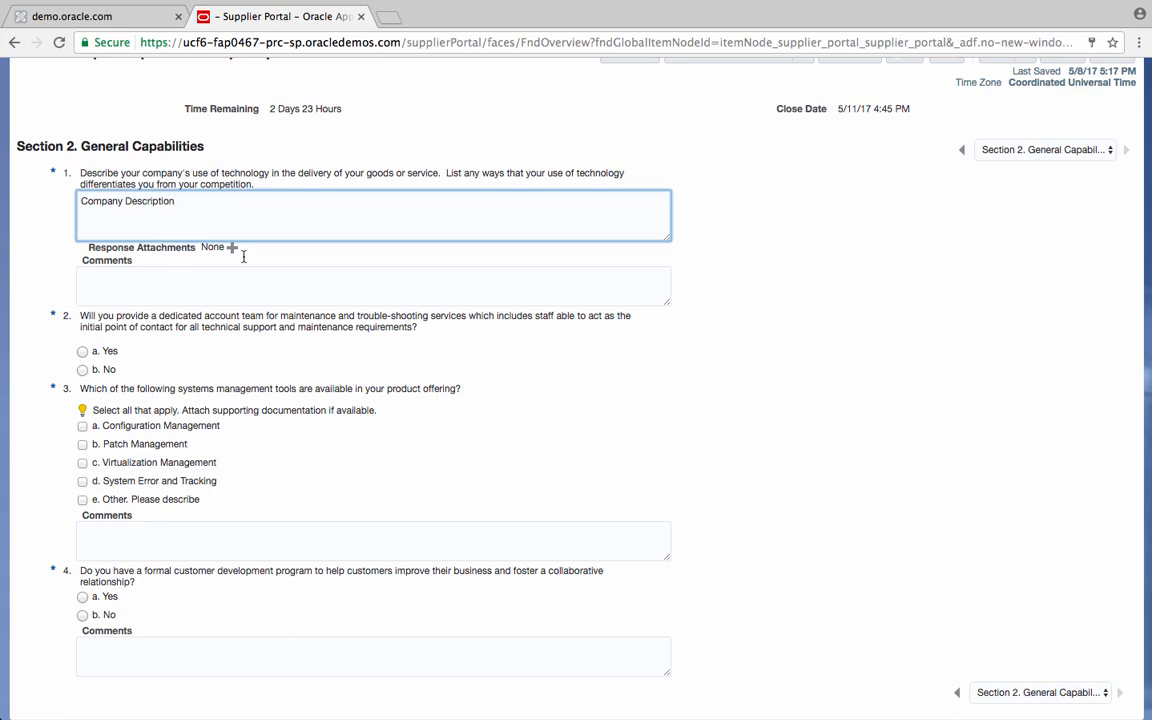
pyautogui.click(83, 369)
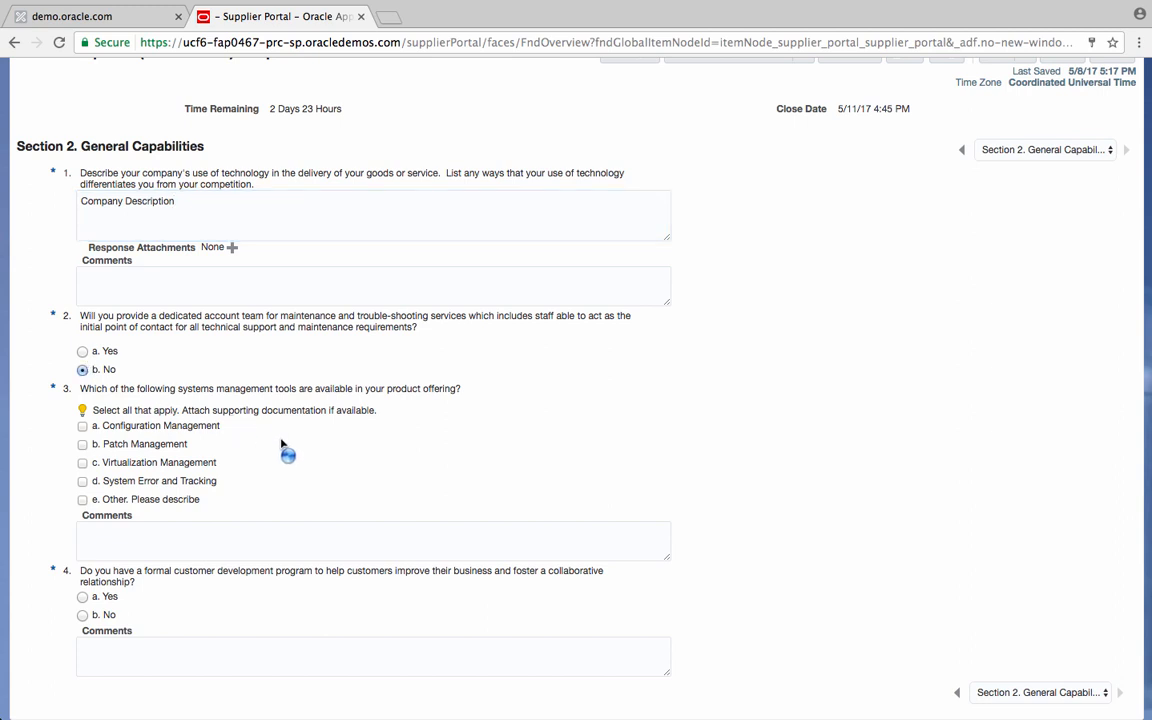
pyautogui.click(83, 444)
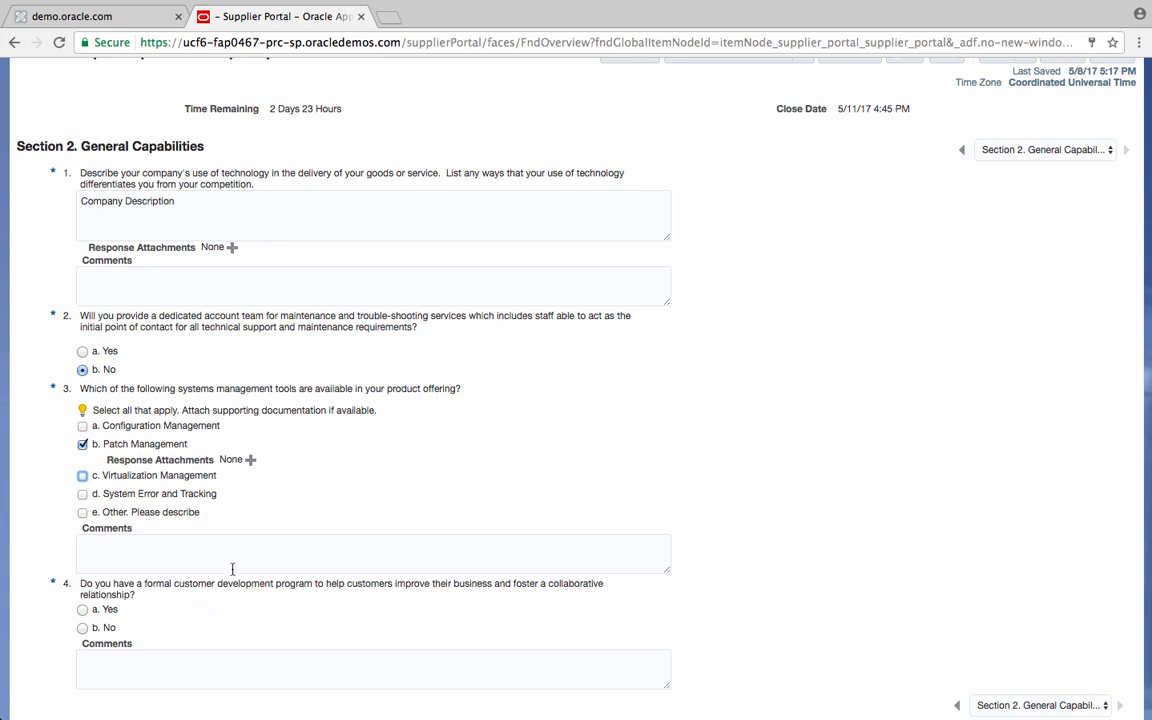
pyautogui.scroll(-1, 812, 599)
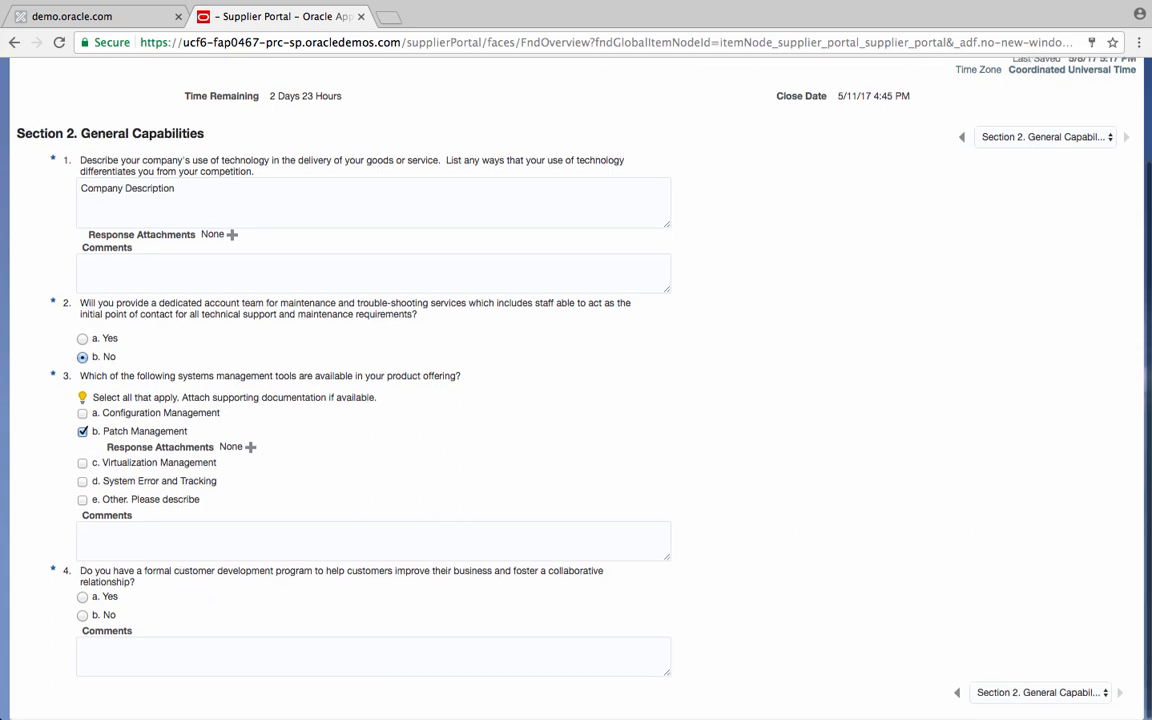
pyautogui.click(82, 615)
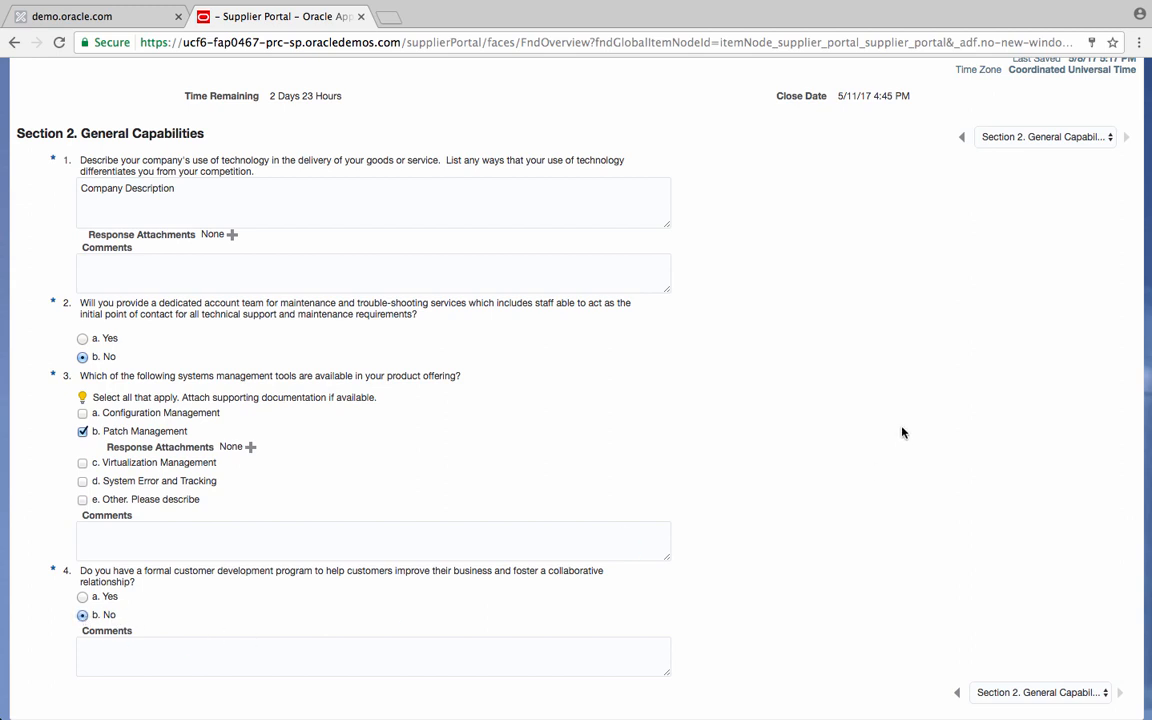
# Advance to the response lines and set the X100 Server's response price to 6,500
pyautogui.scroll(3, 902, 432)
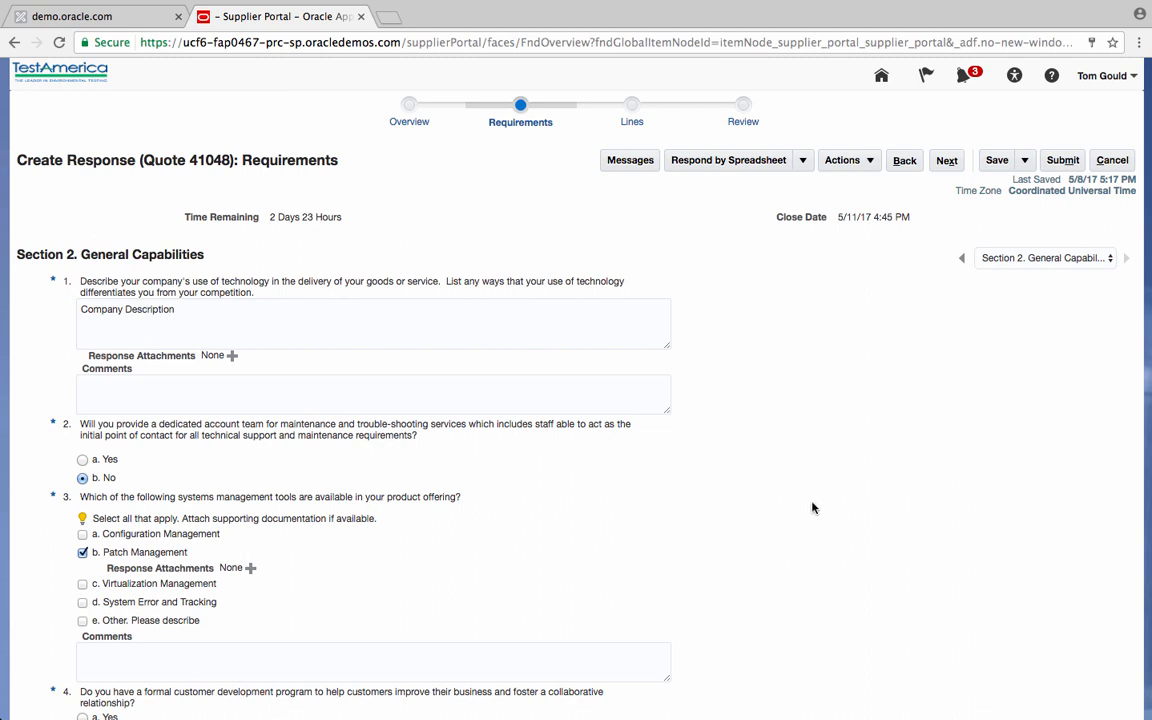
pyautogui.scroll(-2, 812, 508)
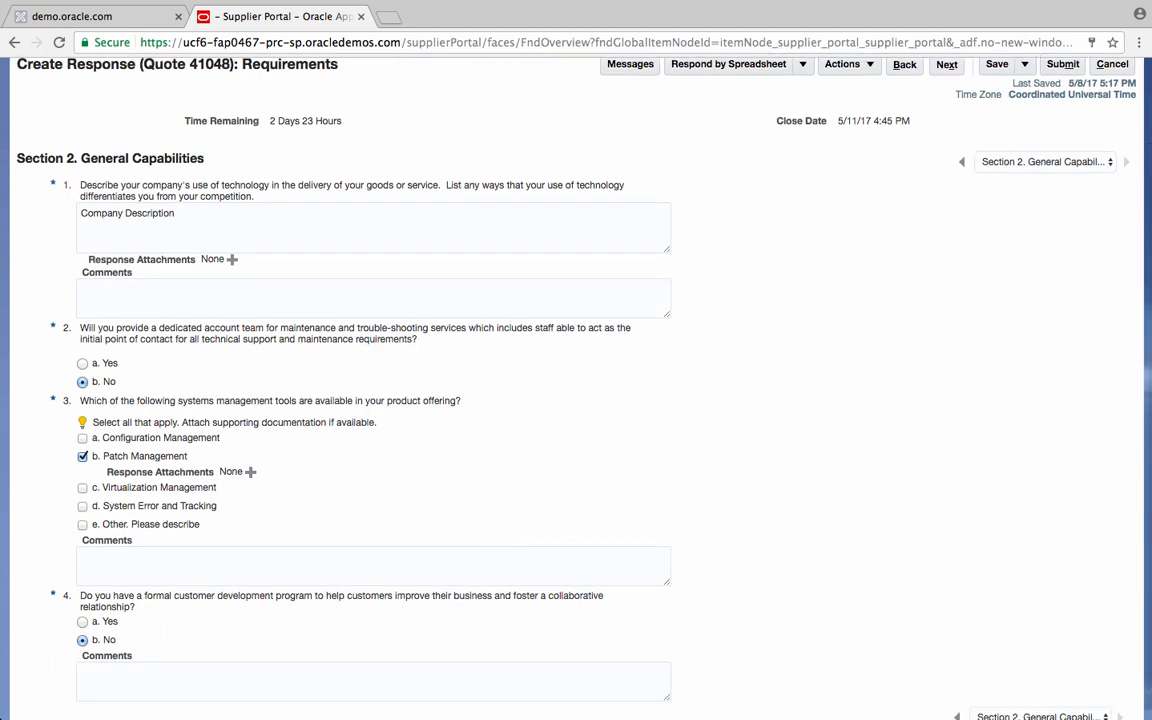
pyautogui.scroll(2, 812, 400)
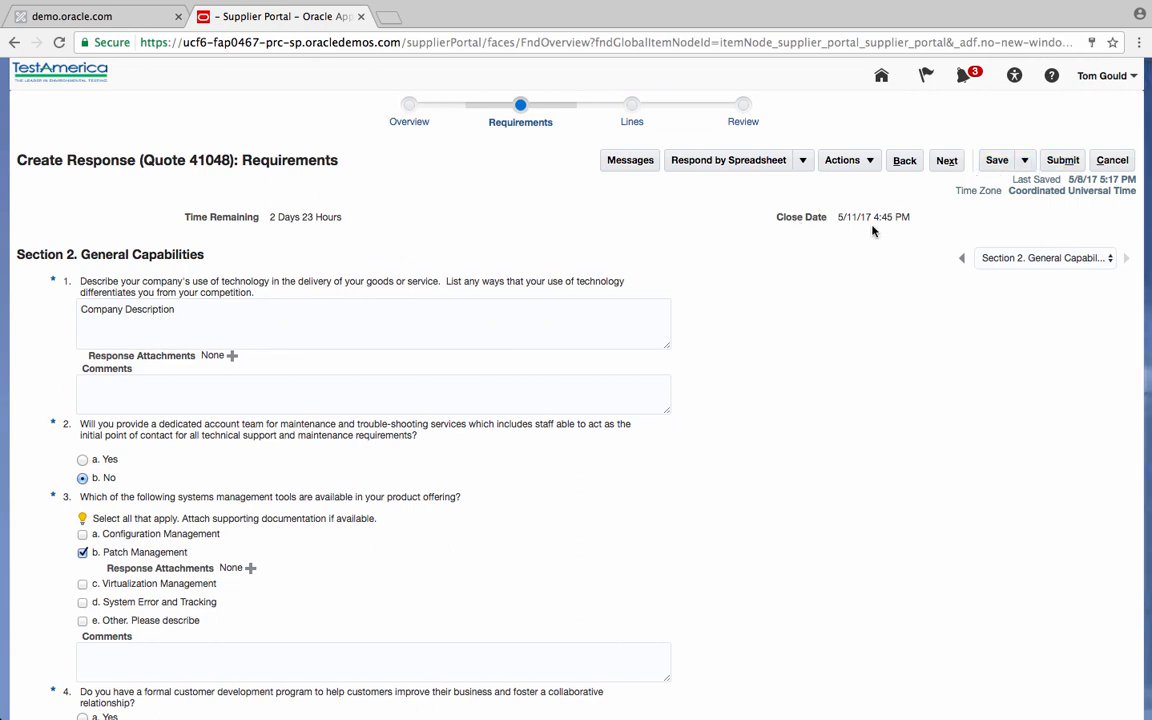
pyautogui.click(948, 163)
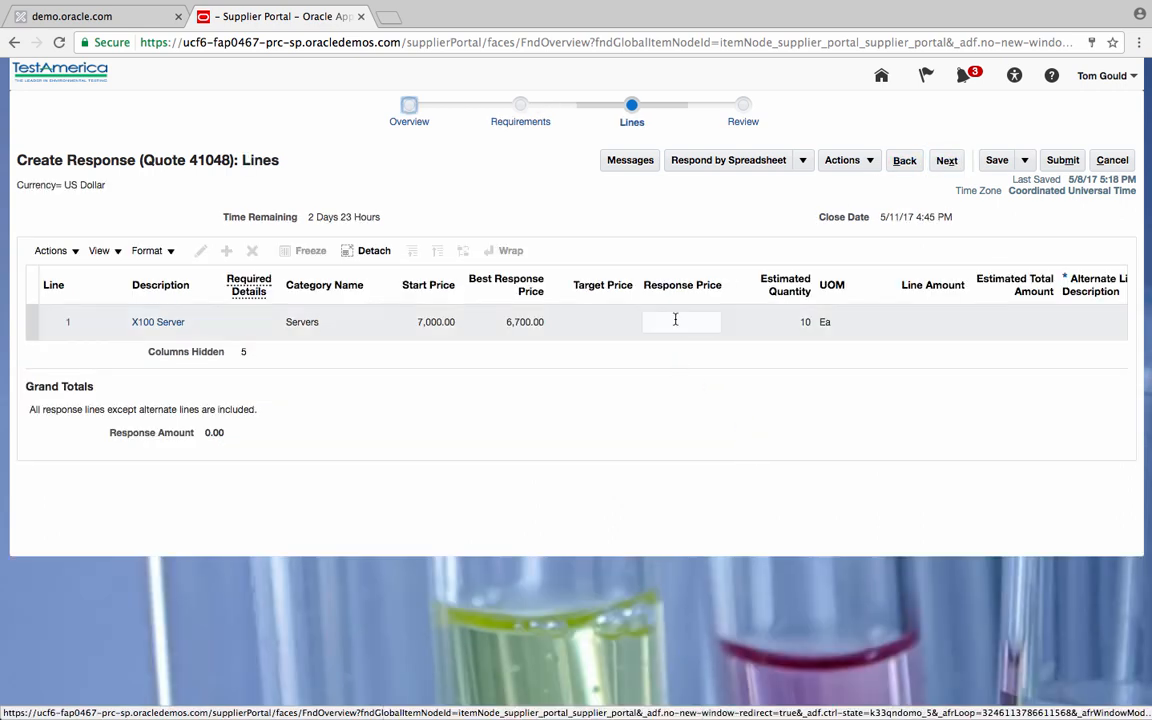
pyautogui.click(677, 321)
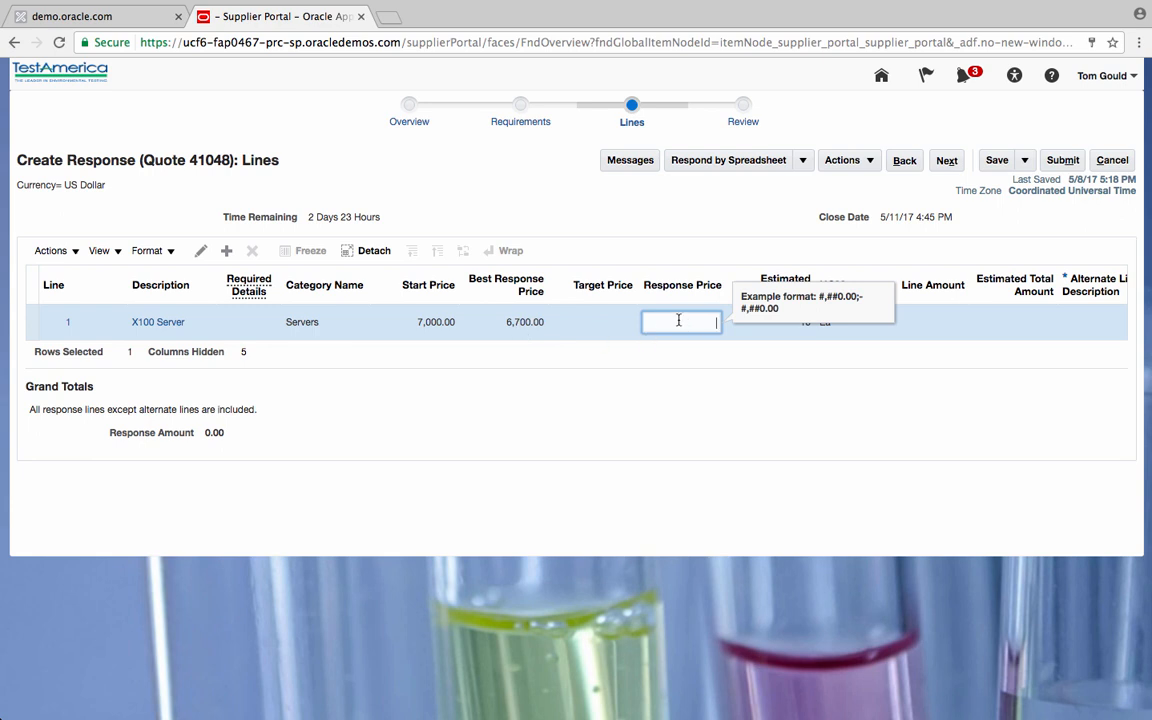
pyautogui.write('6500')
pyautogui.click(811, 393)
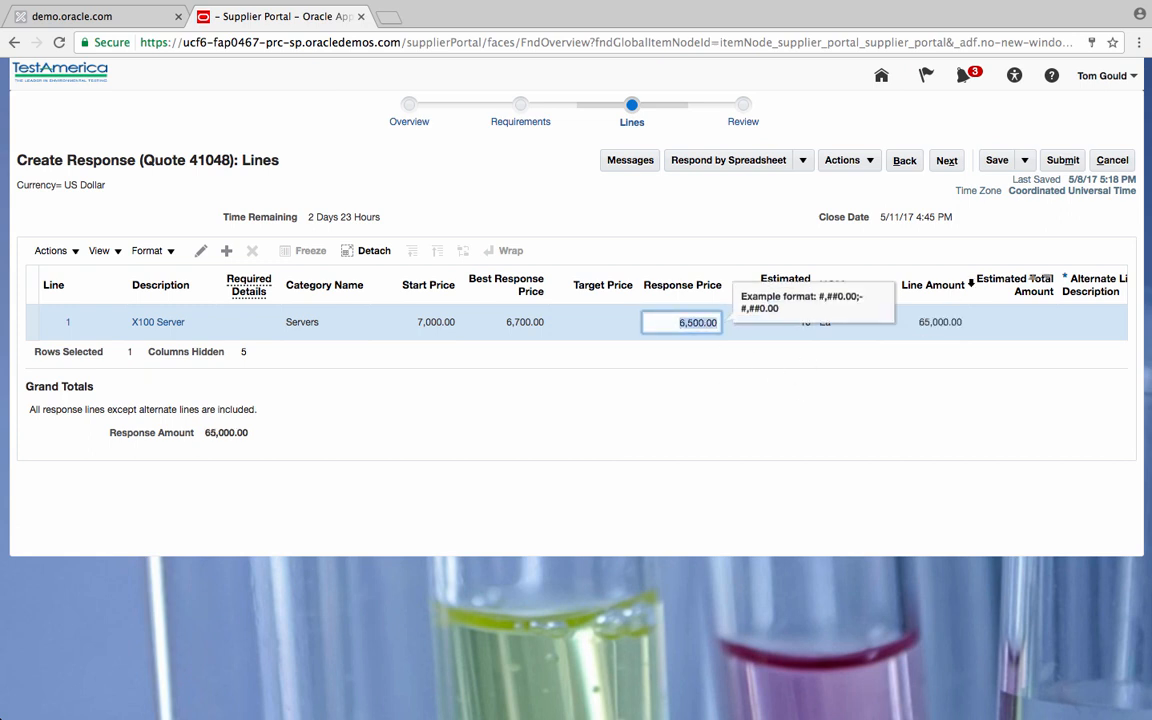
# Advance the quote to its review stage, submit the response and acknowledge the confirmation
pyautogui.click(946, 162)
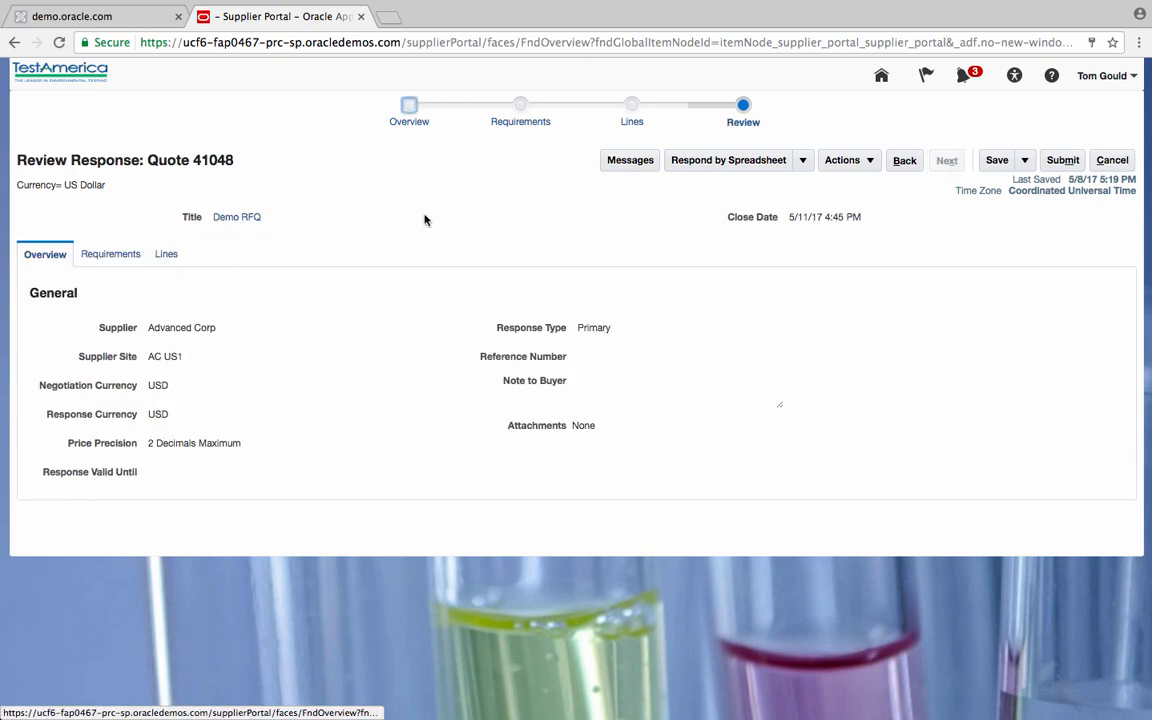
pyautogui.click(1062, 160)
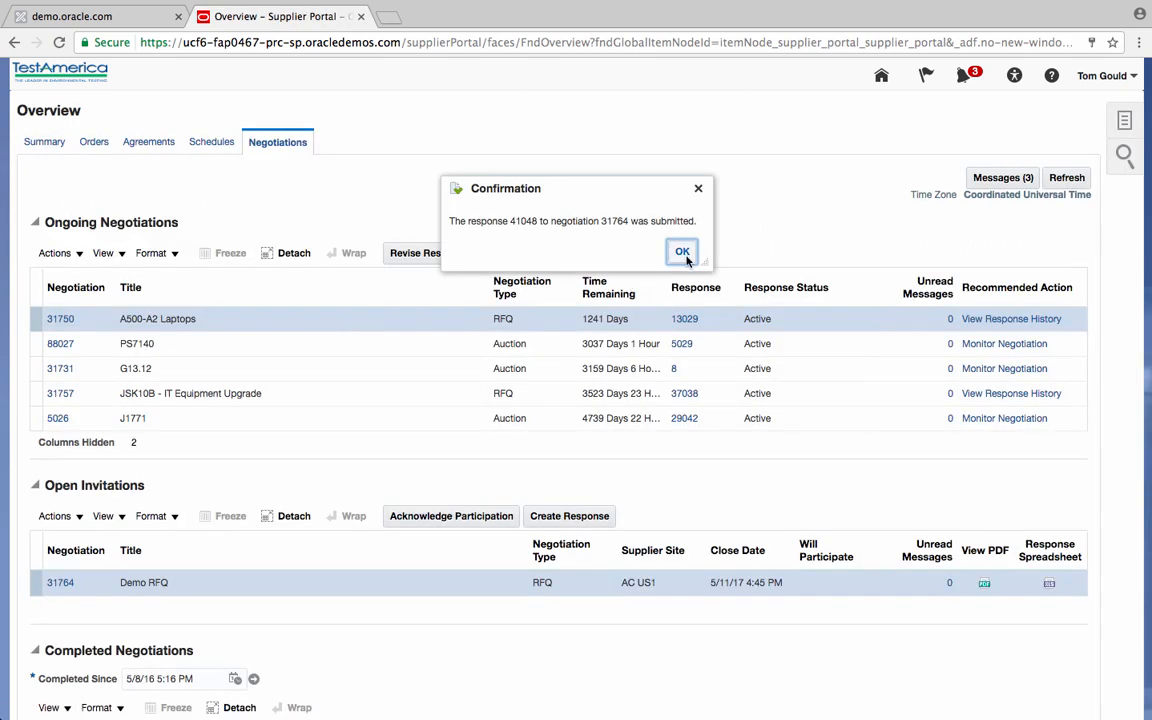
pyautogui.click(684, 256)
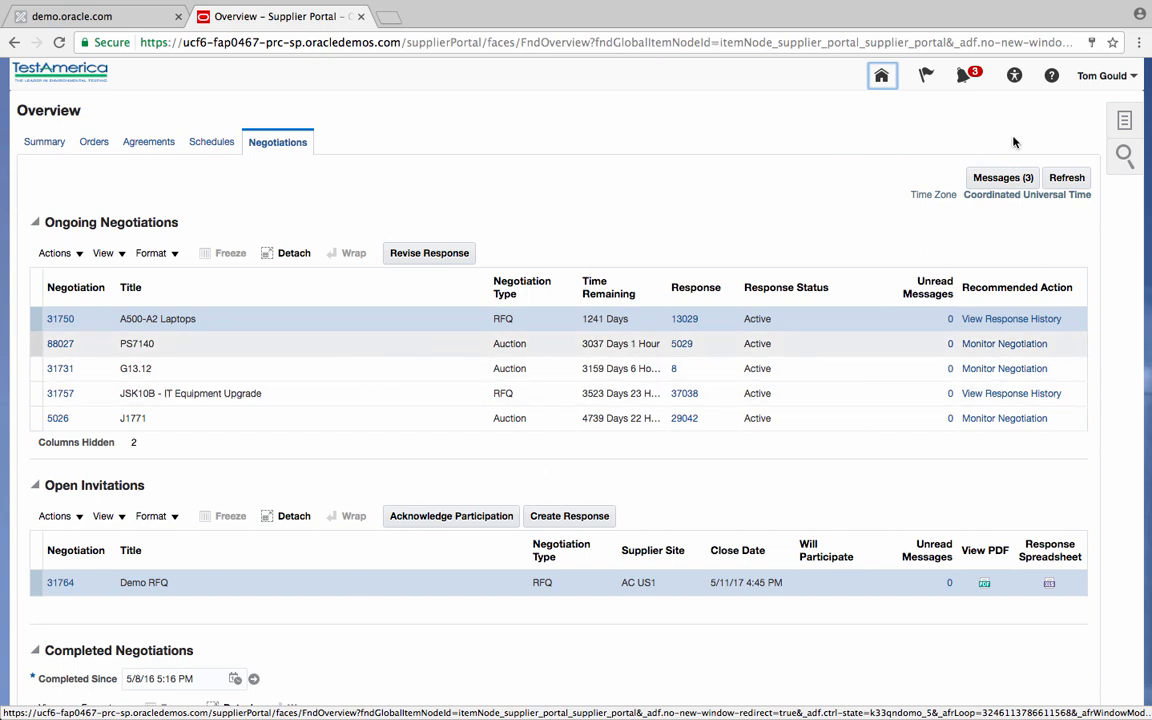
# Sign out, sign back in as the procurement manager with the autofilled credentials, and save that login in the browser
pyautogui.click(1135, 77)
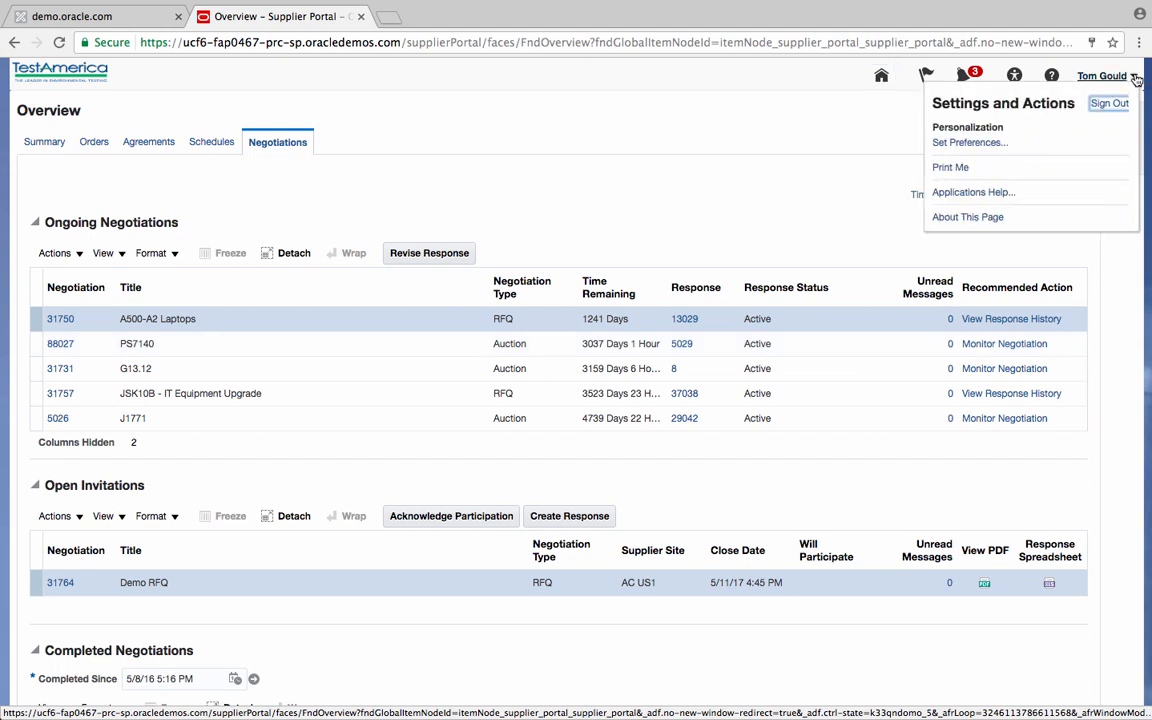
pyautogui.click(1121, 108)
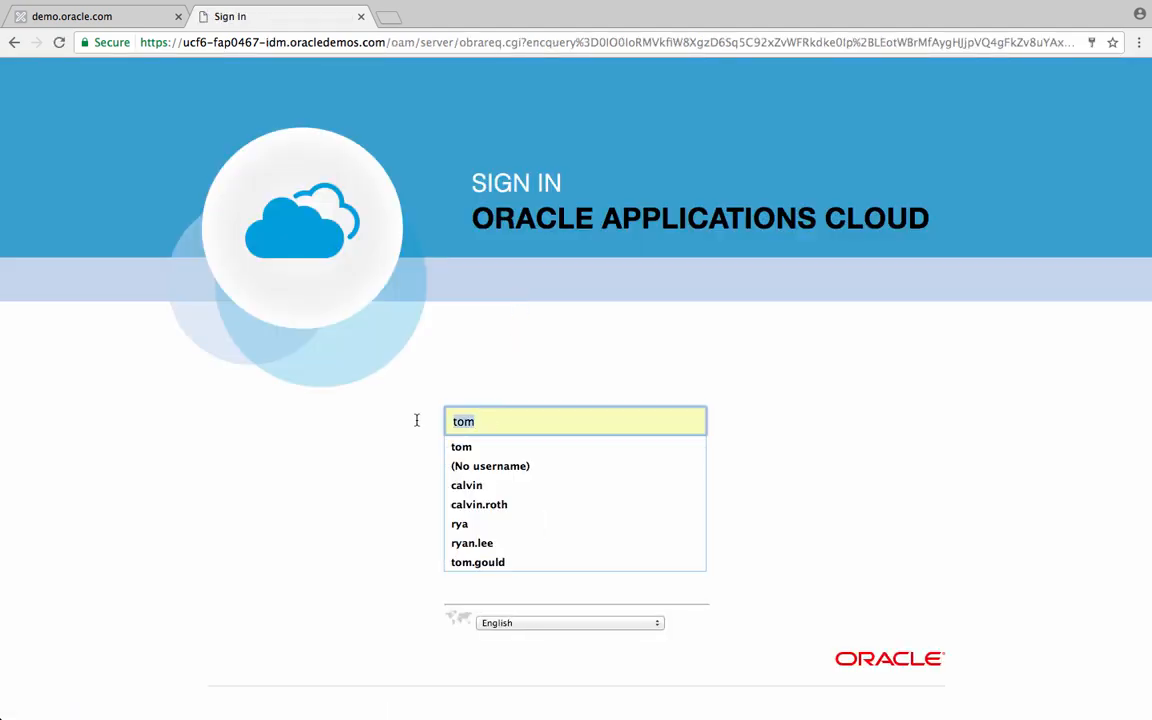
pyautogui.write('calvin.roth')
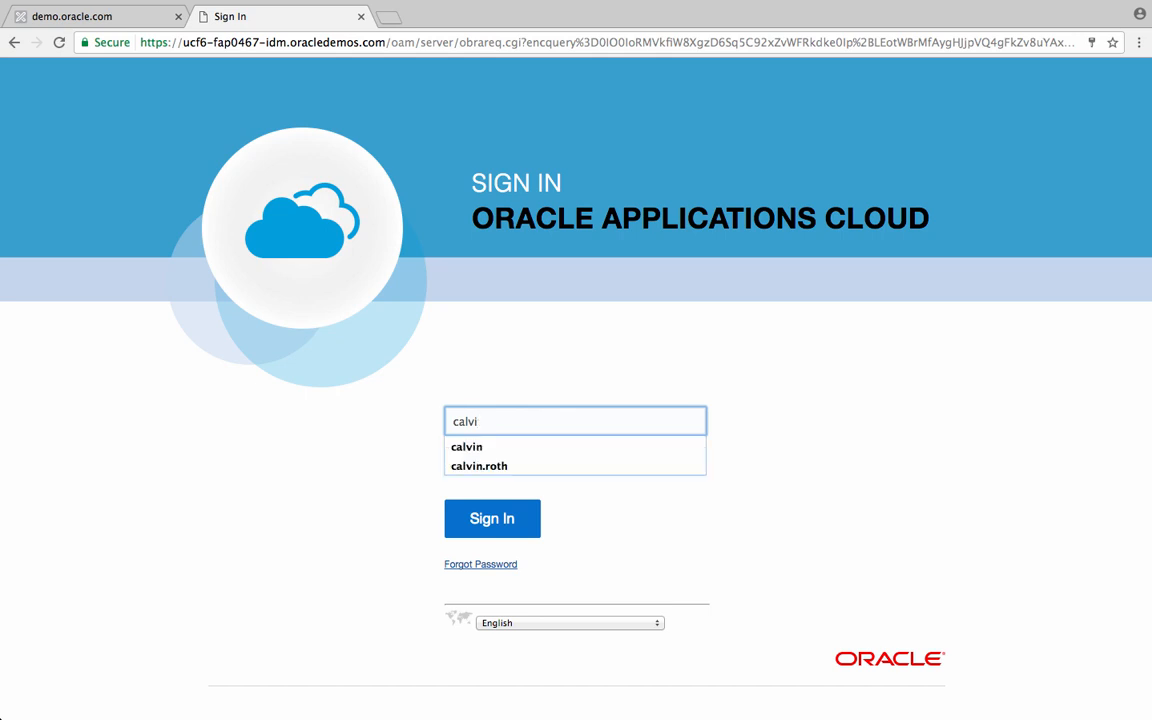
pyautogui.click(490, 467)
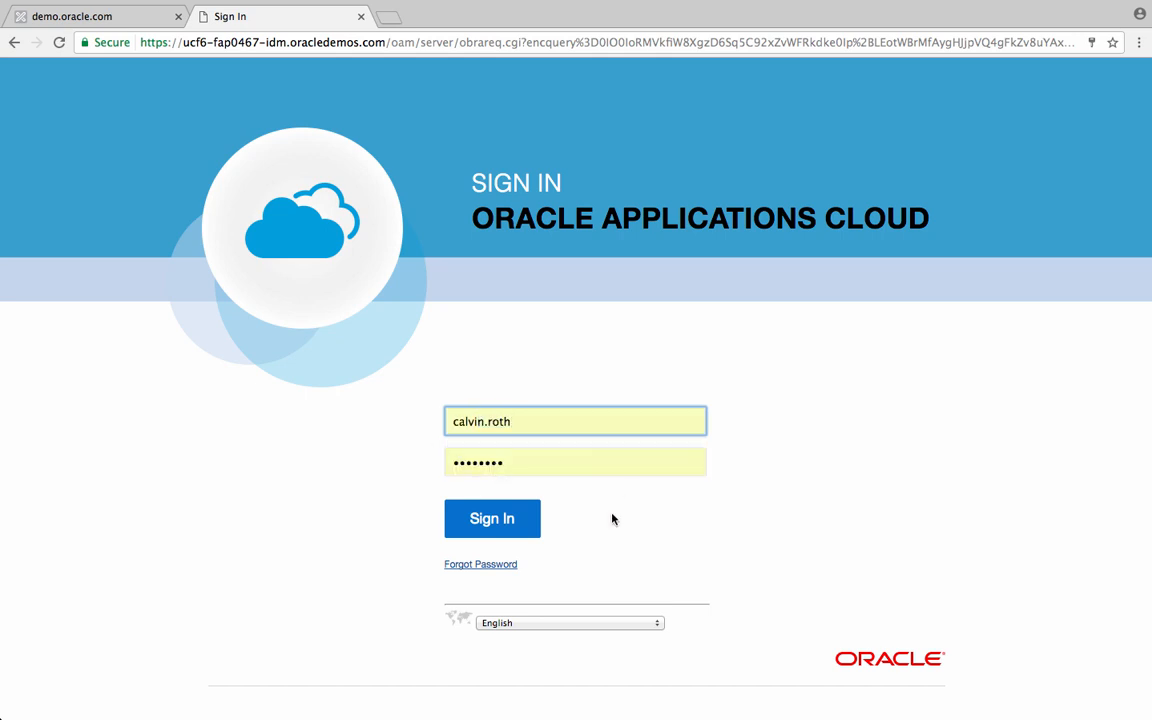
pyautogui.click(509, 522)
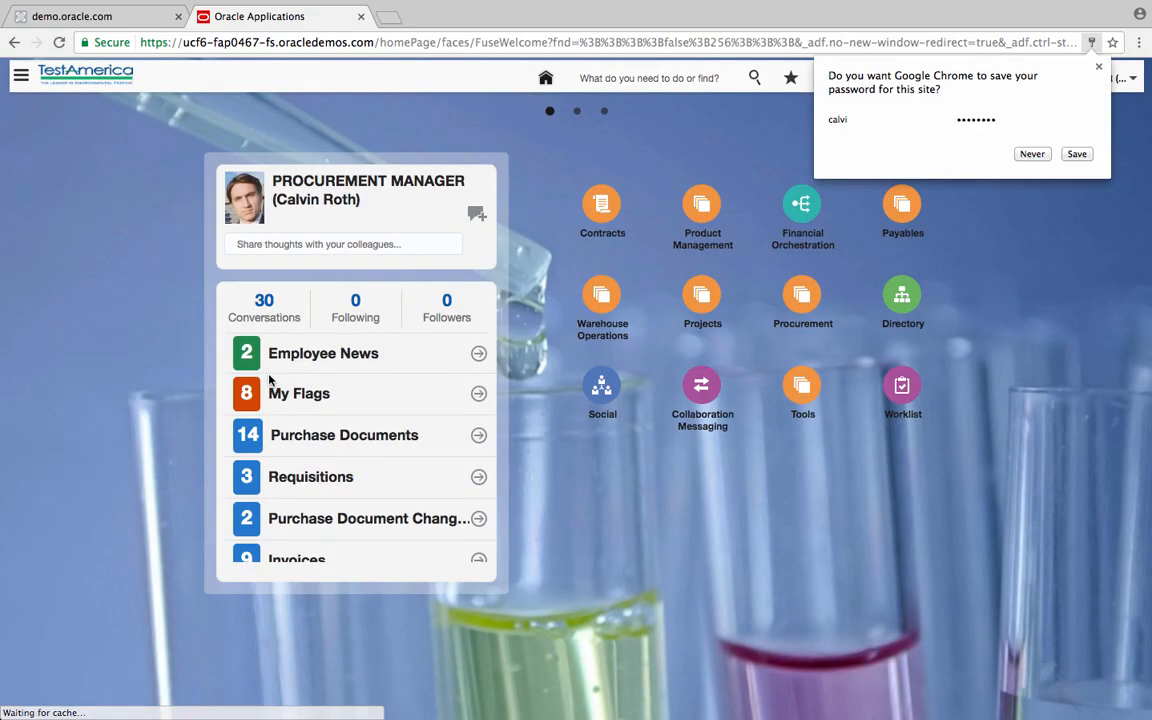
pyautogui.click(1076, 153)
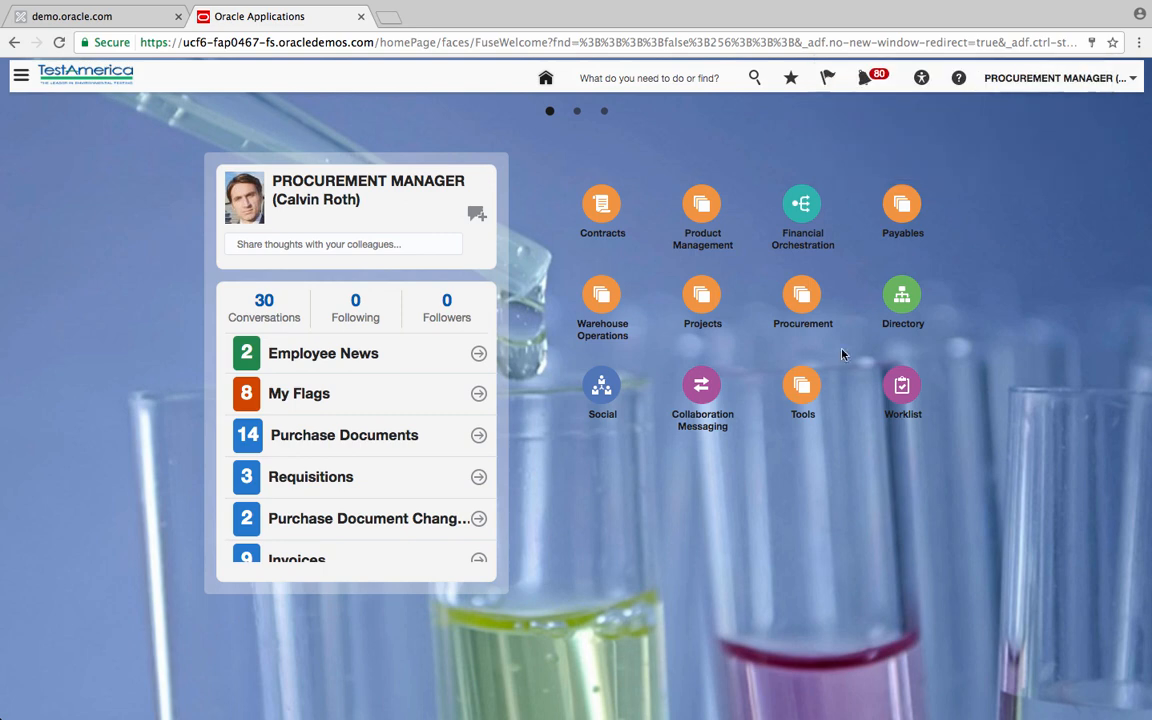
# Open the Negotiations work area under Procurement and refresh its overview
pyautogui.click(800, 300)
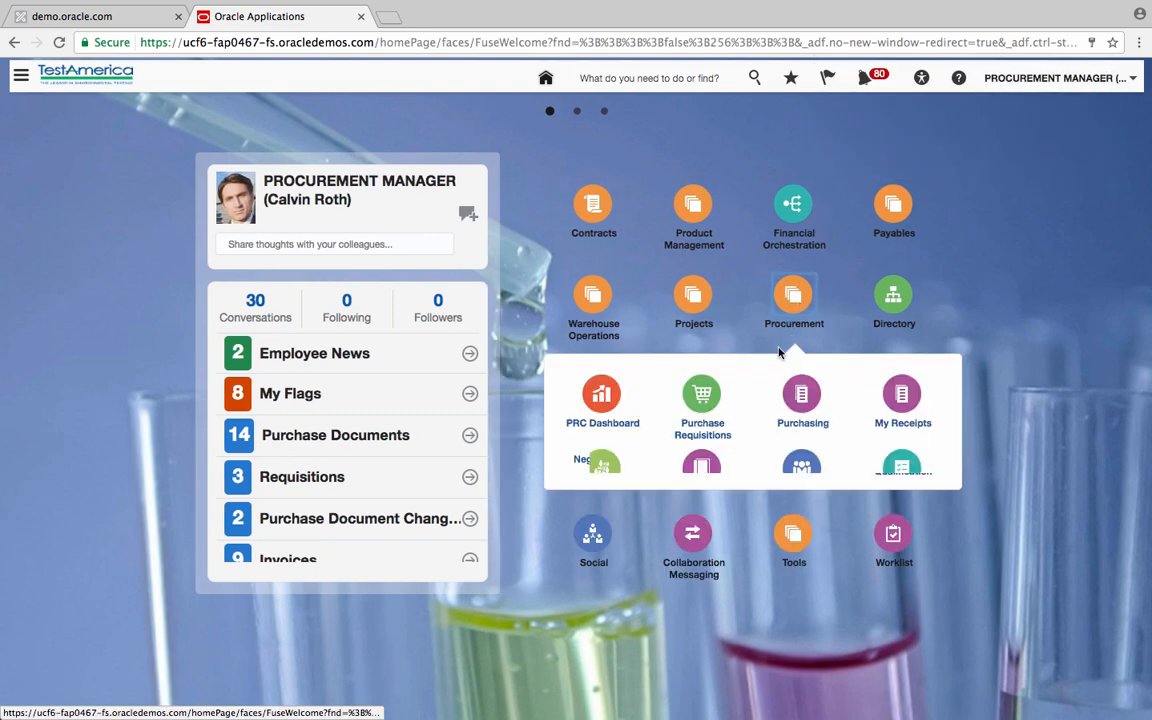
pyautogui.click(601, 480)
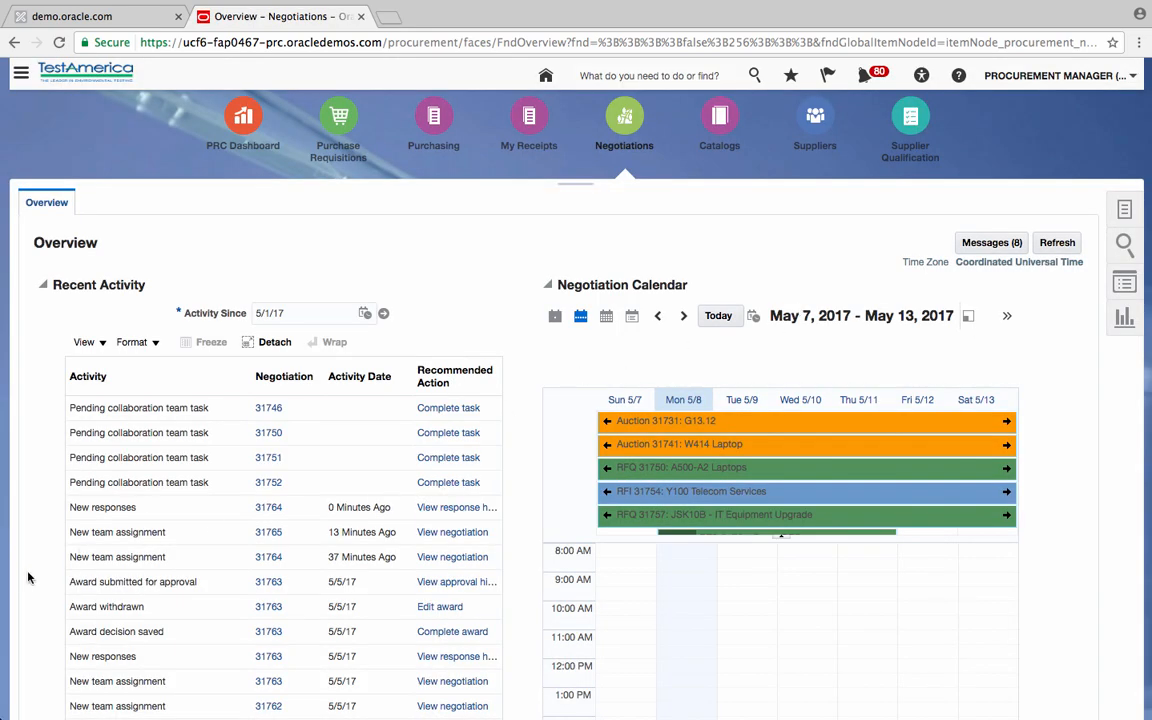
pyautogui.scroll(-2, 18, 580)
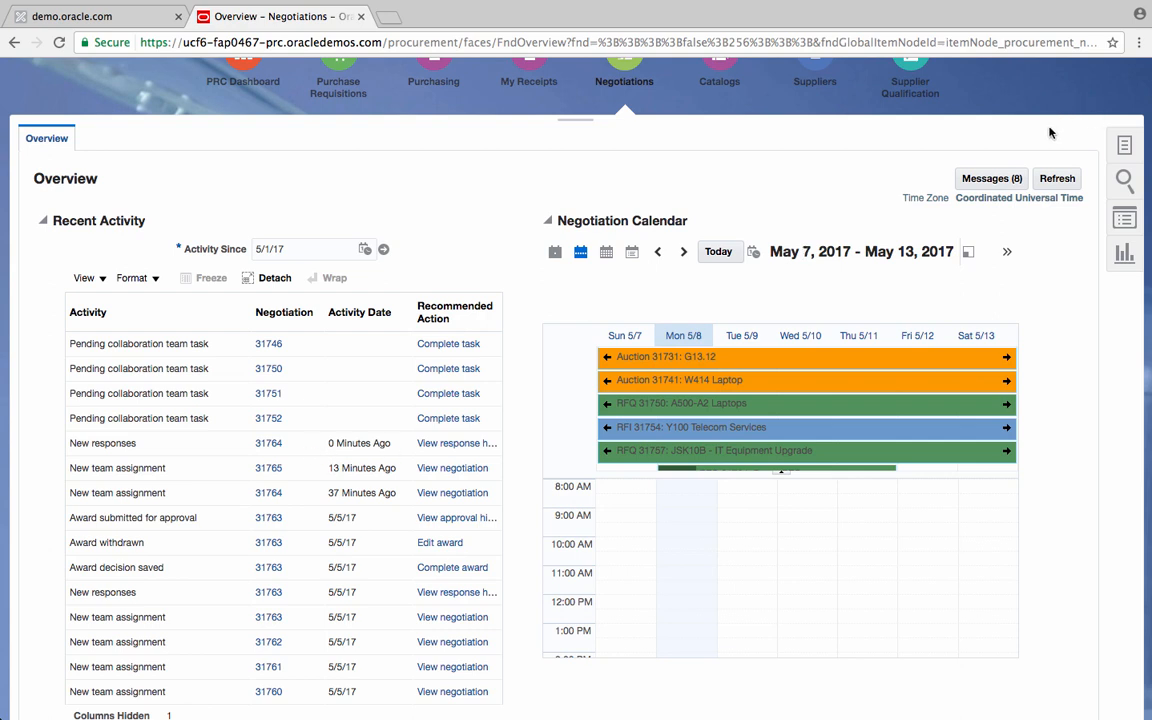
pyautogui.click(1060, 184)
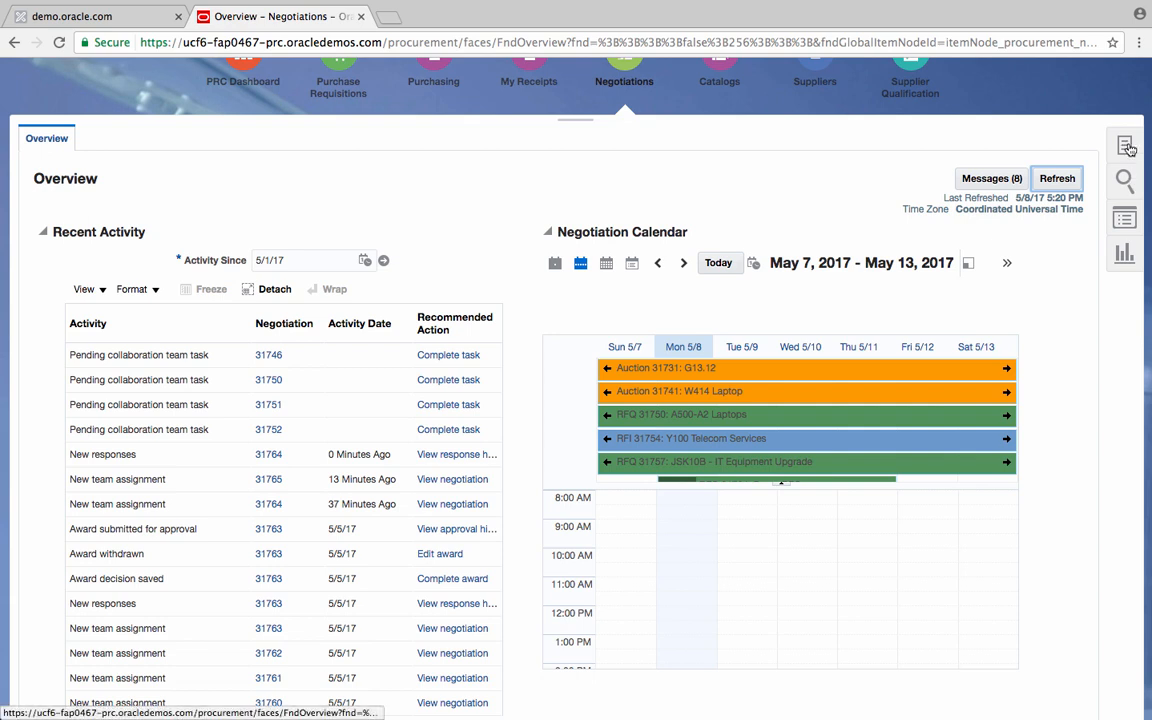
# Open RFQ 31764 from the recent activity and bring up its Analyze Negotiation page
pyautogui.click(270, 506)
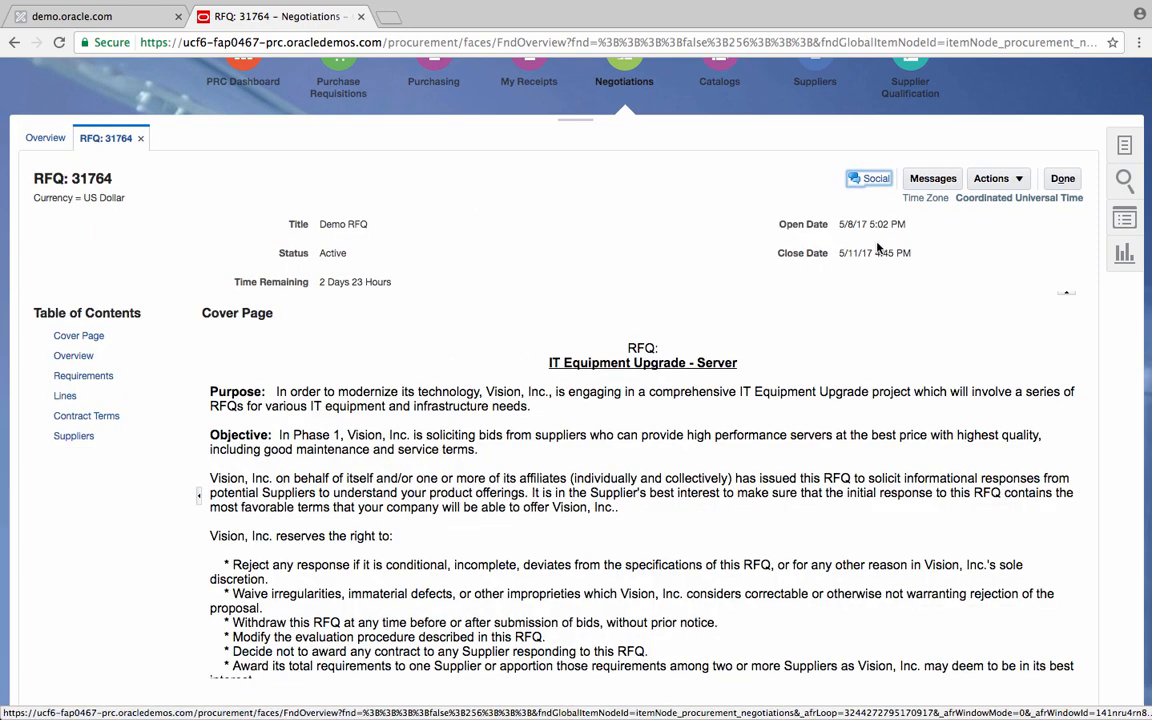
pyautogui.click(993, 178)
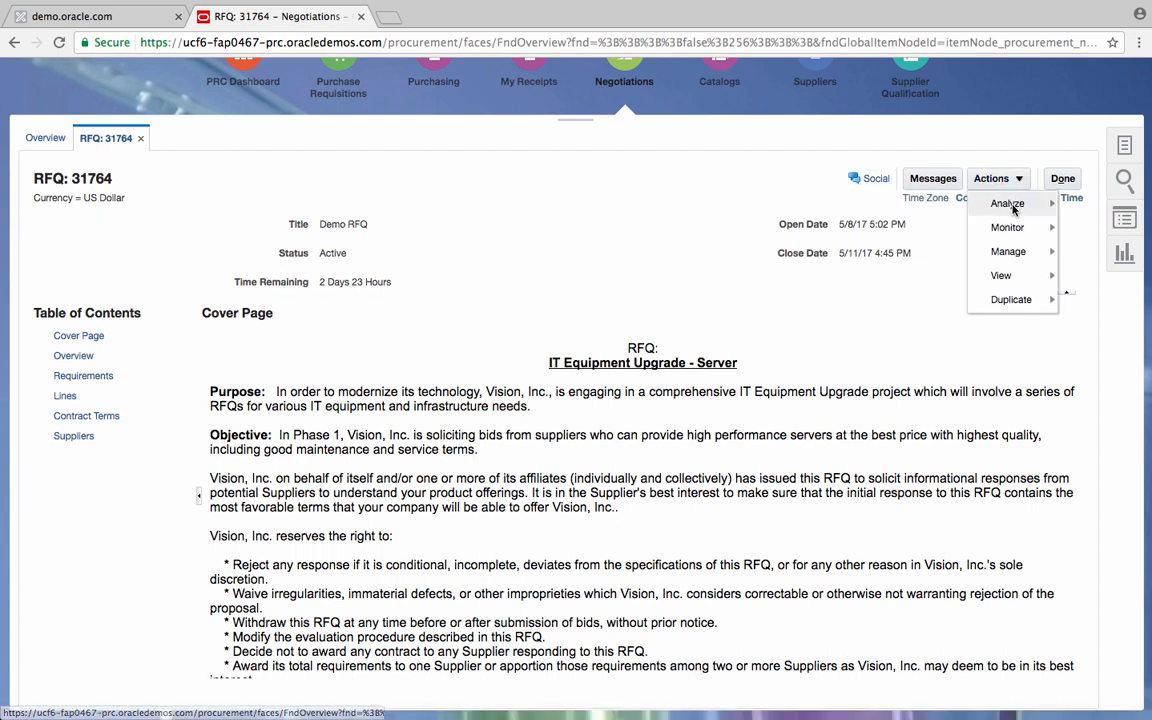
pyautogui.moveTo(1013, 208)
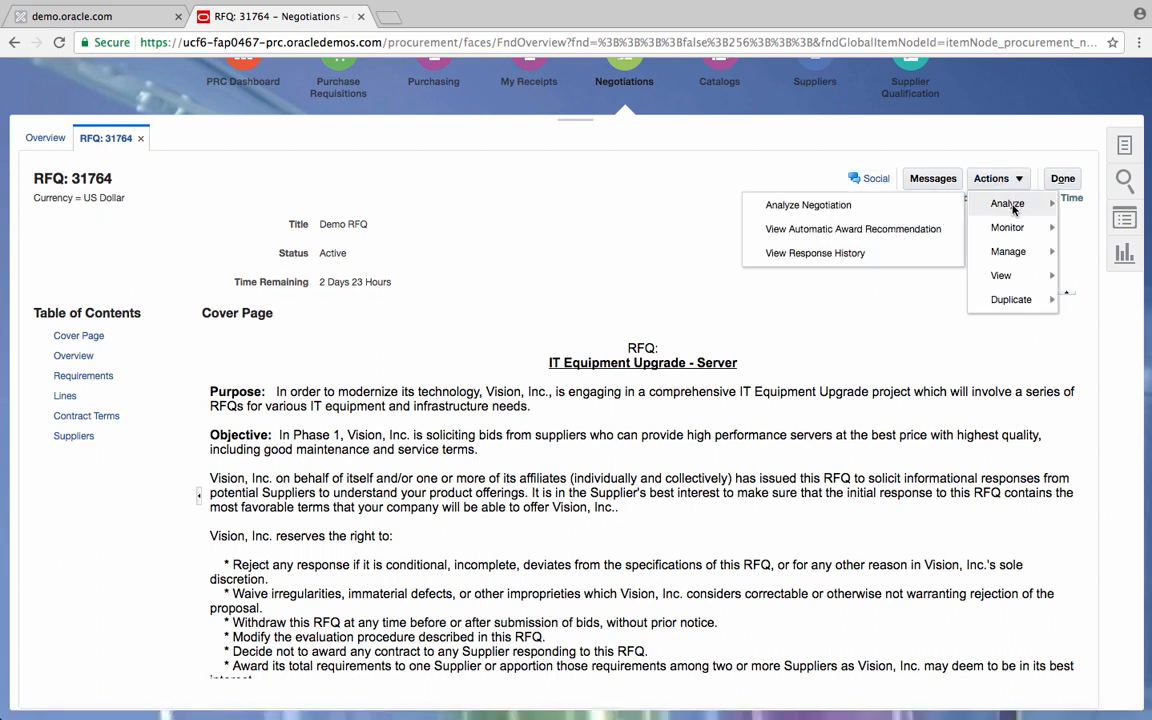
pyautogui.click(818, 205)
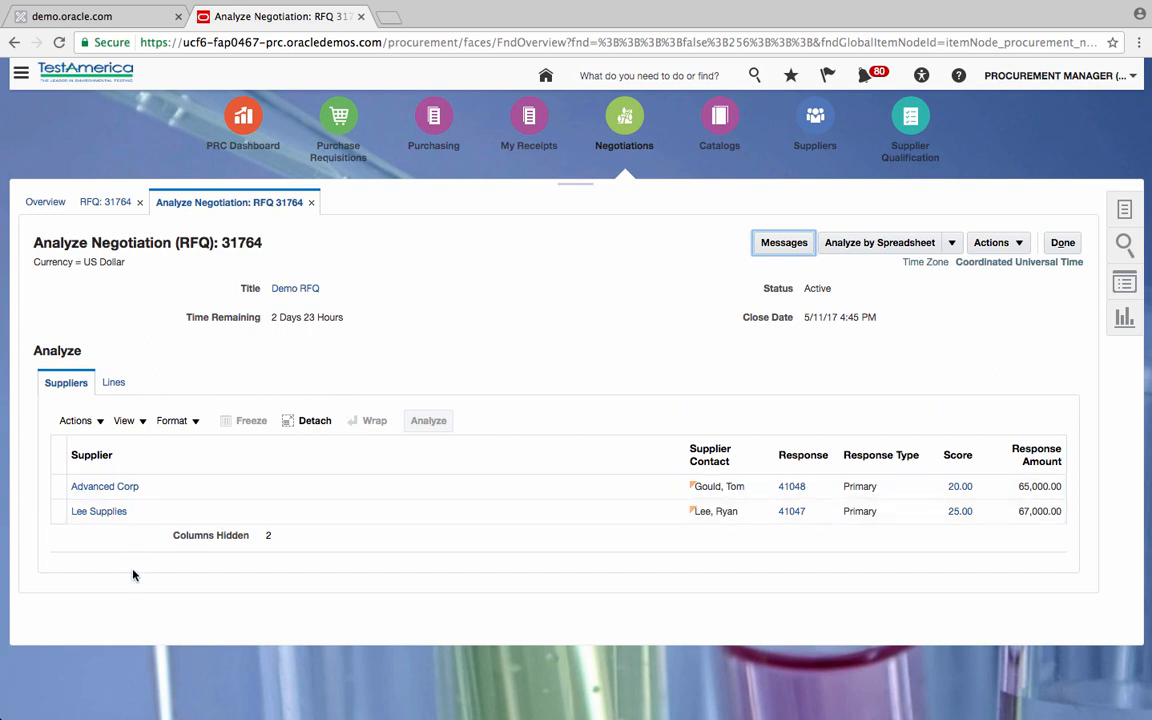
# Analyze the Advanced Corp and Lee Supplies responses together, examining the award analysis charts and the comparison of response elements
pyautogui.click(52, 487)
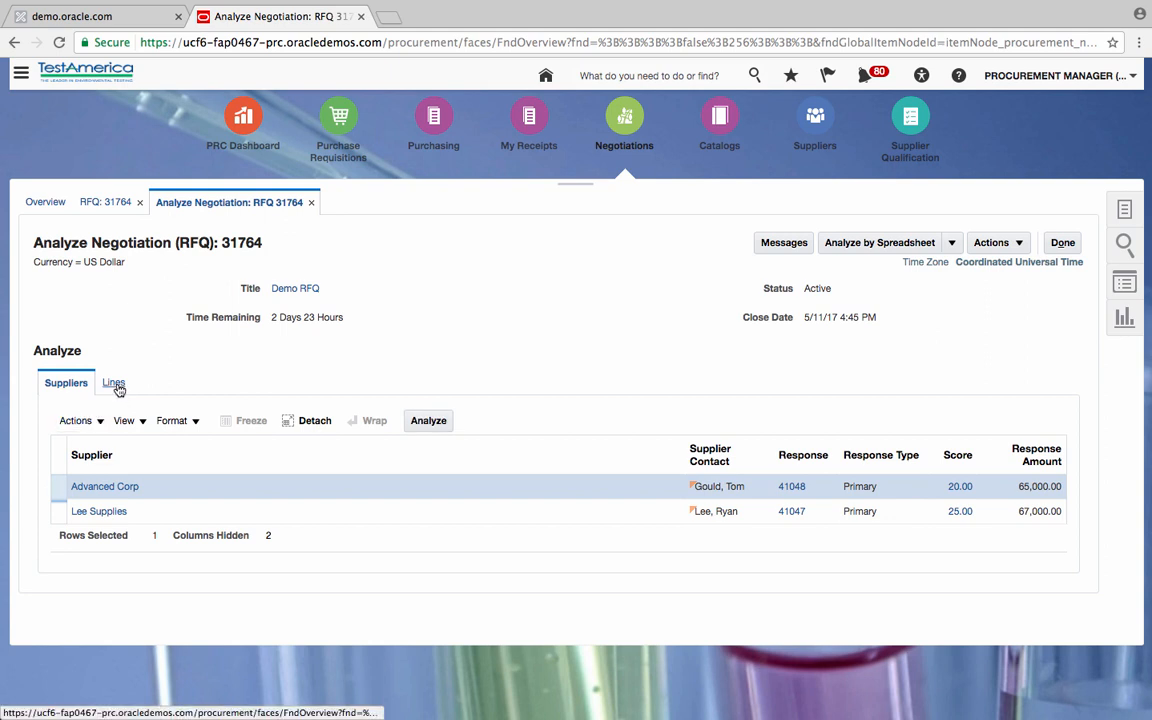
pyautogui.keyDown('ctrl'); pyautogui.click(46, 511); pyautogui.keyUp('ctrl')
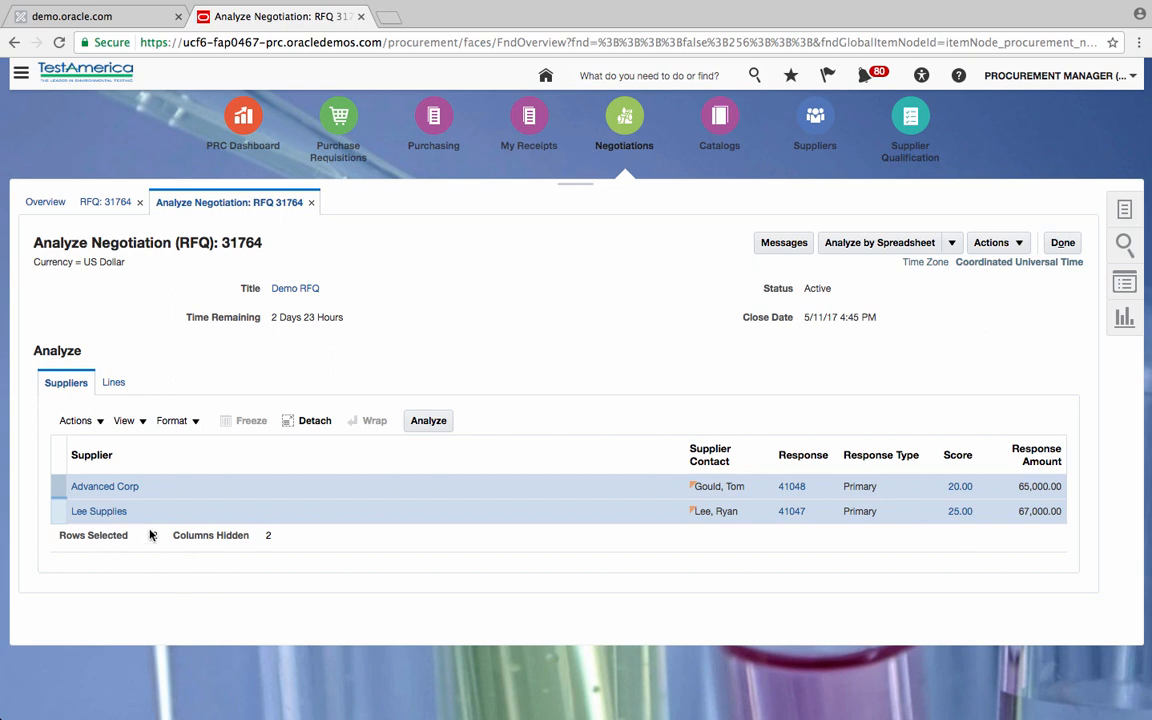
pyautogui.click(440, 422)
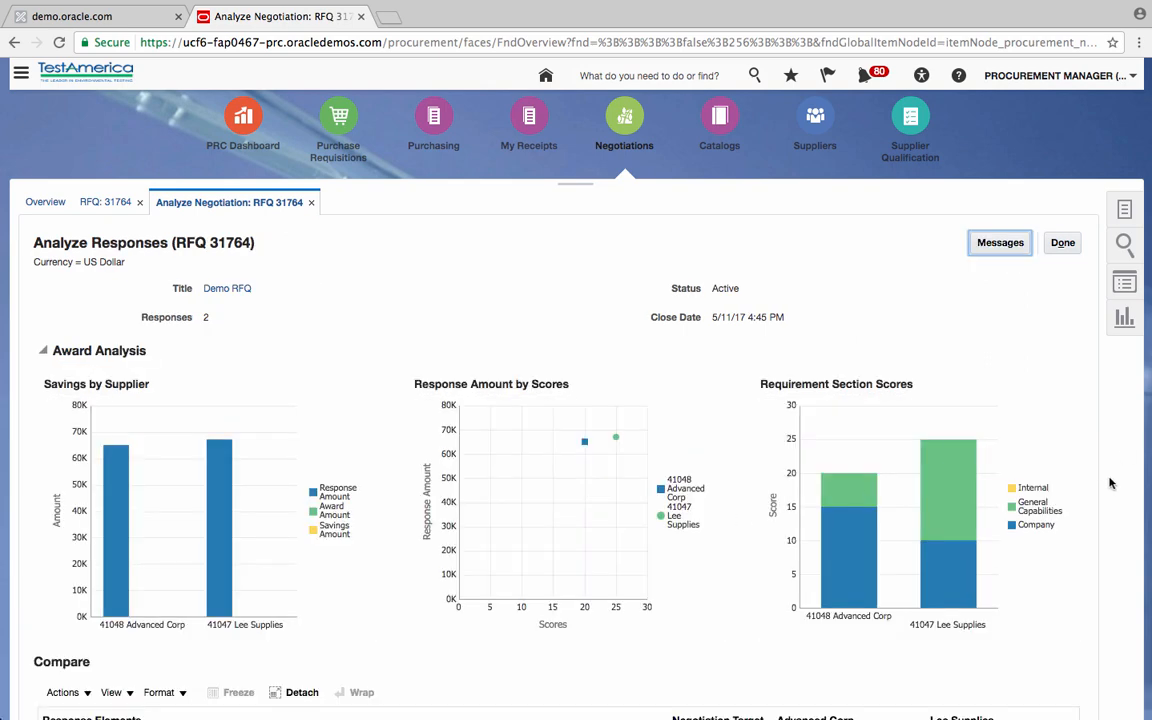
pyautogui.scroll(-6, 1118, 482)
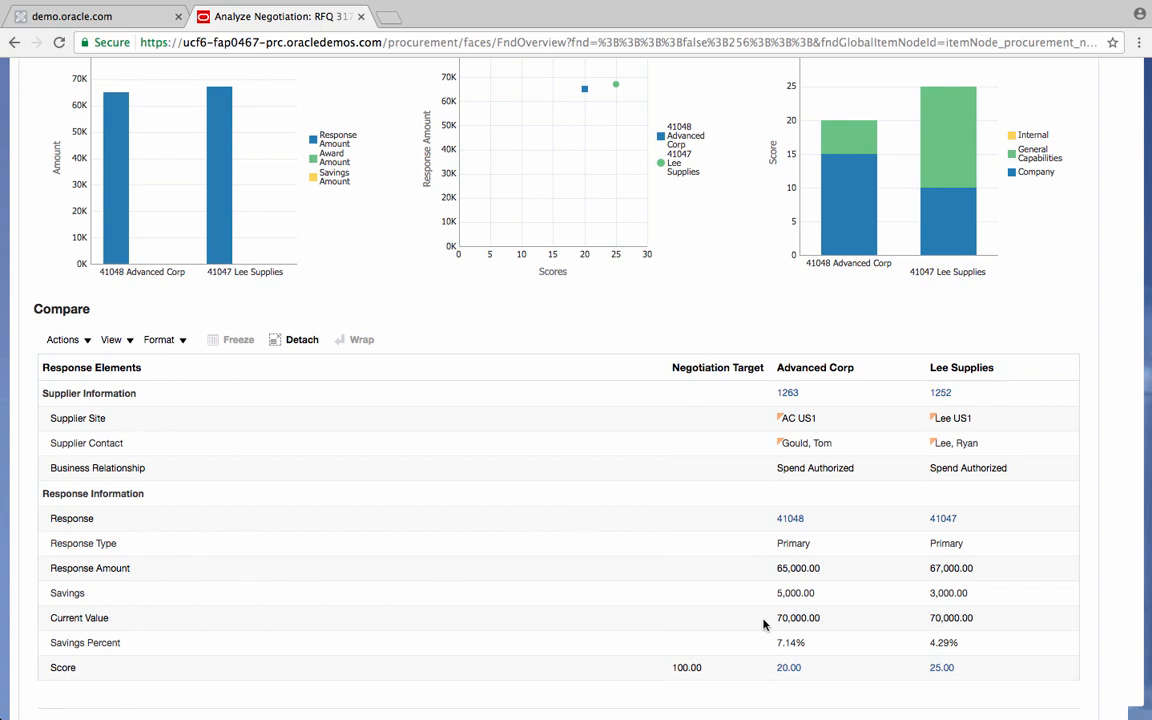
pyautogui.scroll(-1, 898, 561)
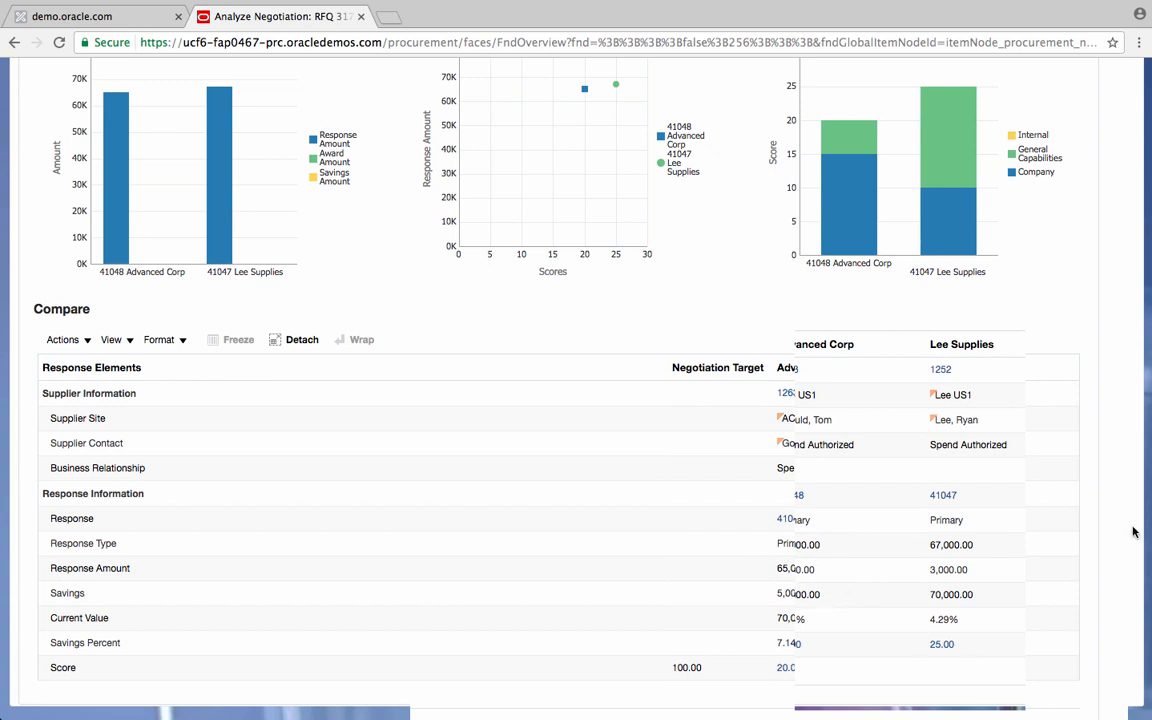
pyautogui.scroll(1, 1134, 527)
pyautogui.scroll(5, 576, 400)
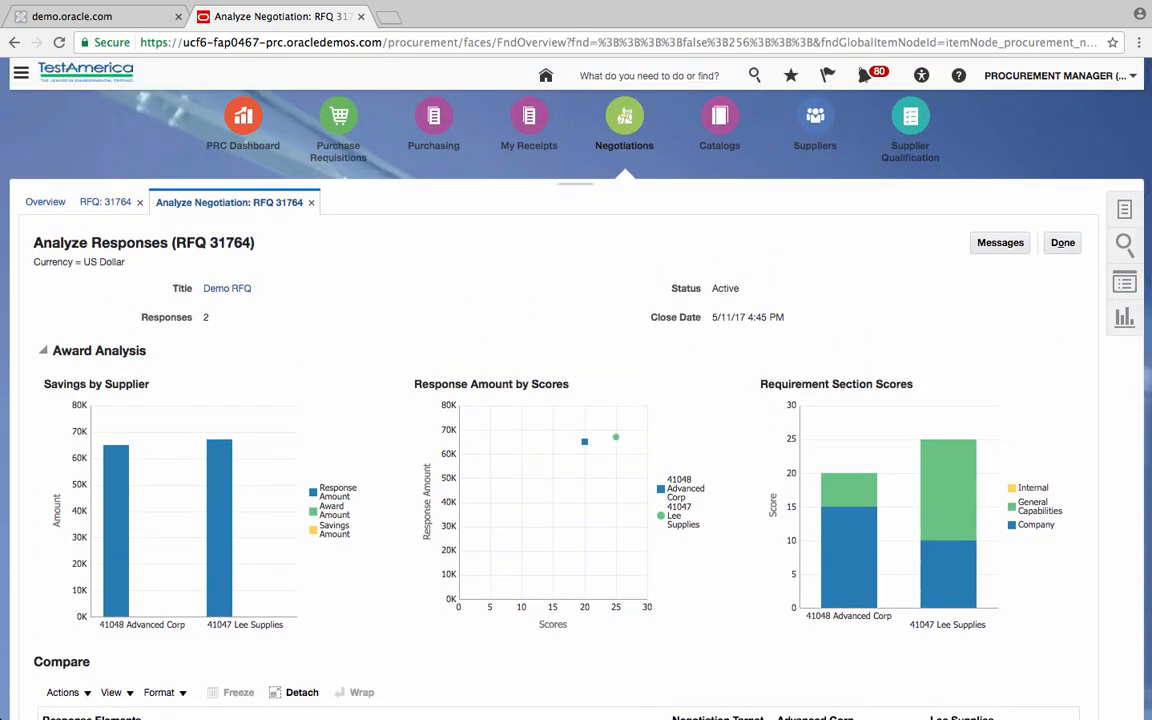
# Review the supplier comparison and the actions available for it, and return from Analyze Responses to the Analyze Negotiation page
pyautogui.scroll(-2, 576, 400)
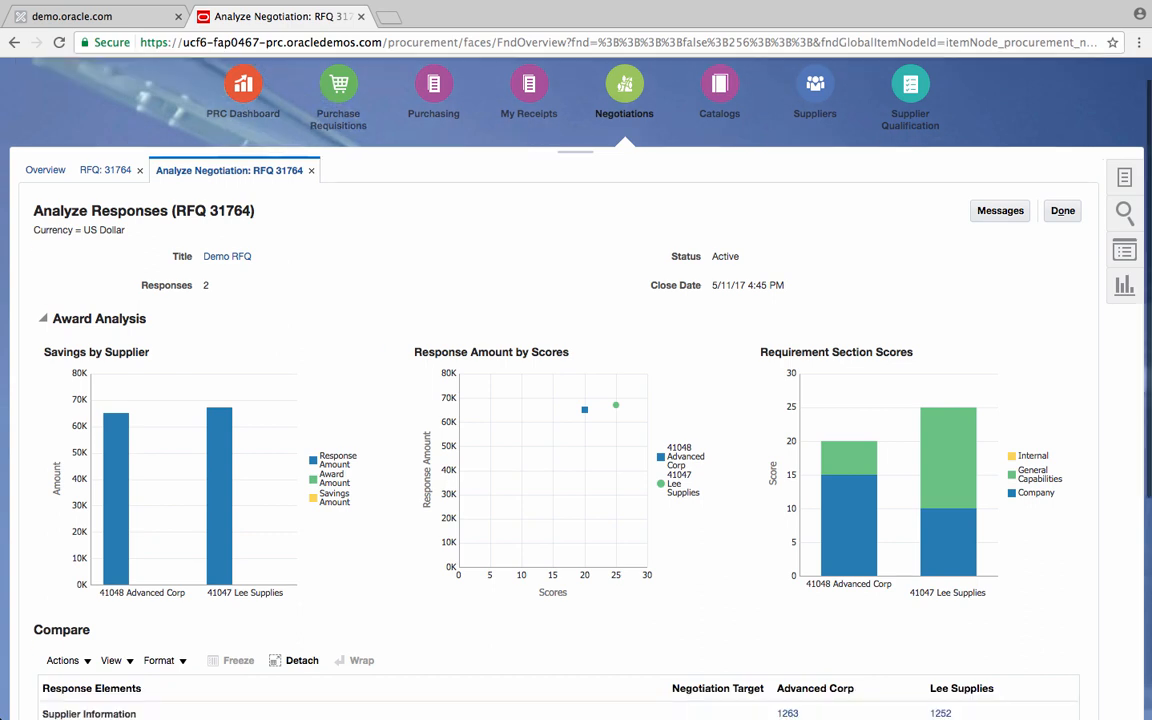
pyautogui.scroll(-5, 576, 400)
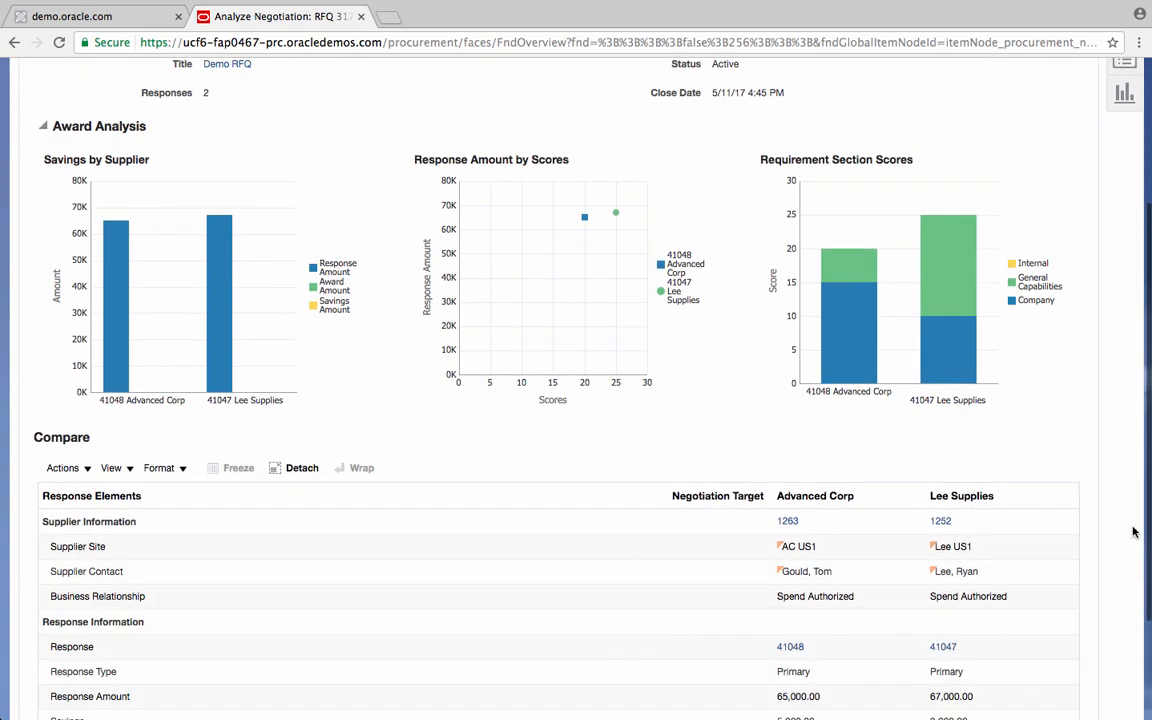
pyautogui.click(86, 468)
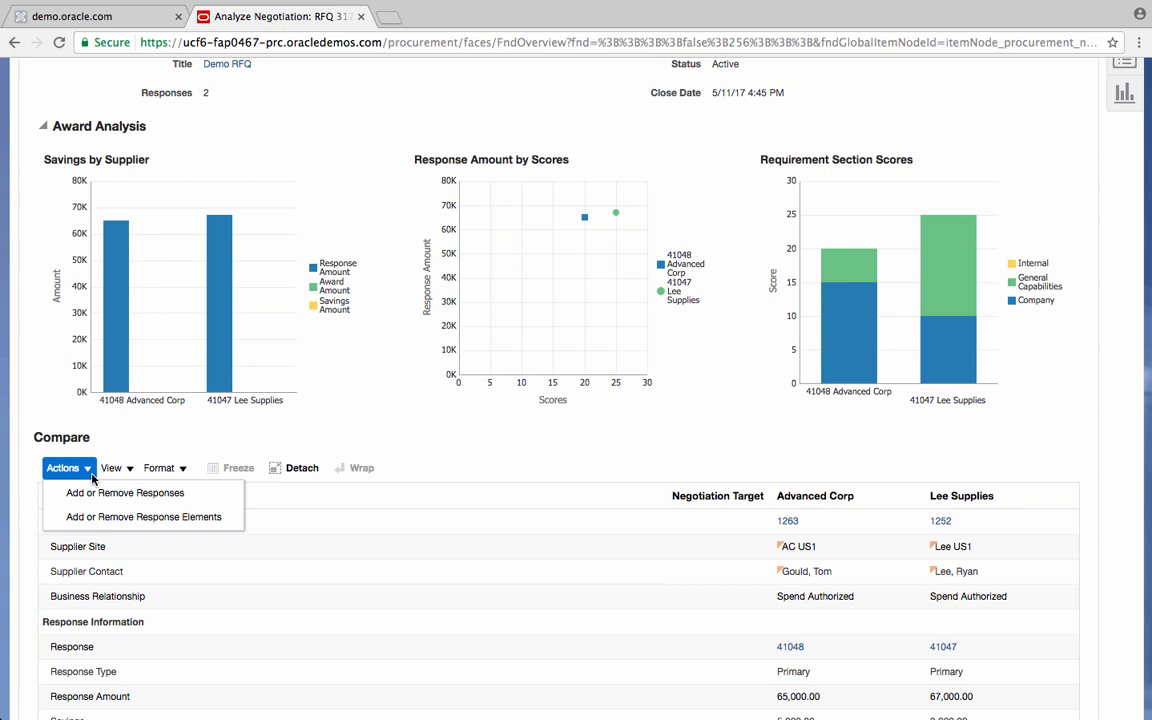
pyautogui.click(451, 431)
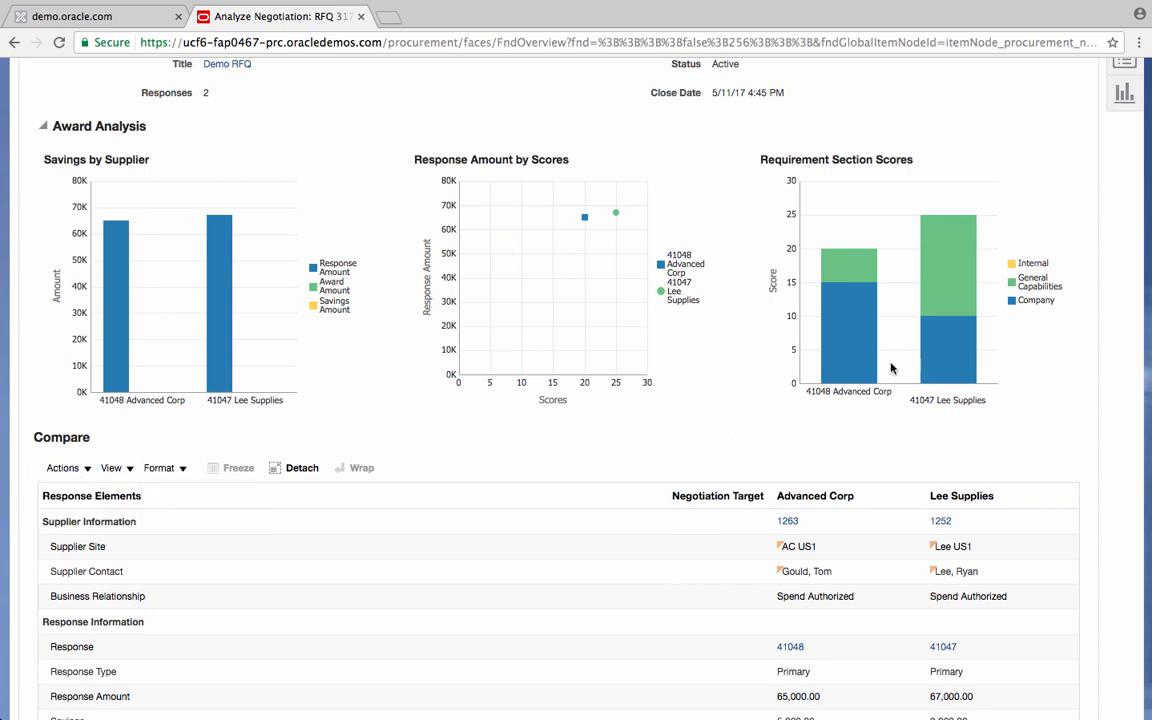
pyautogui.scroll(5, 1118, 328)
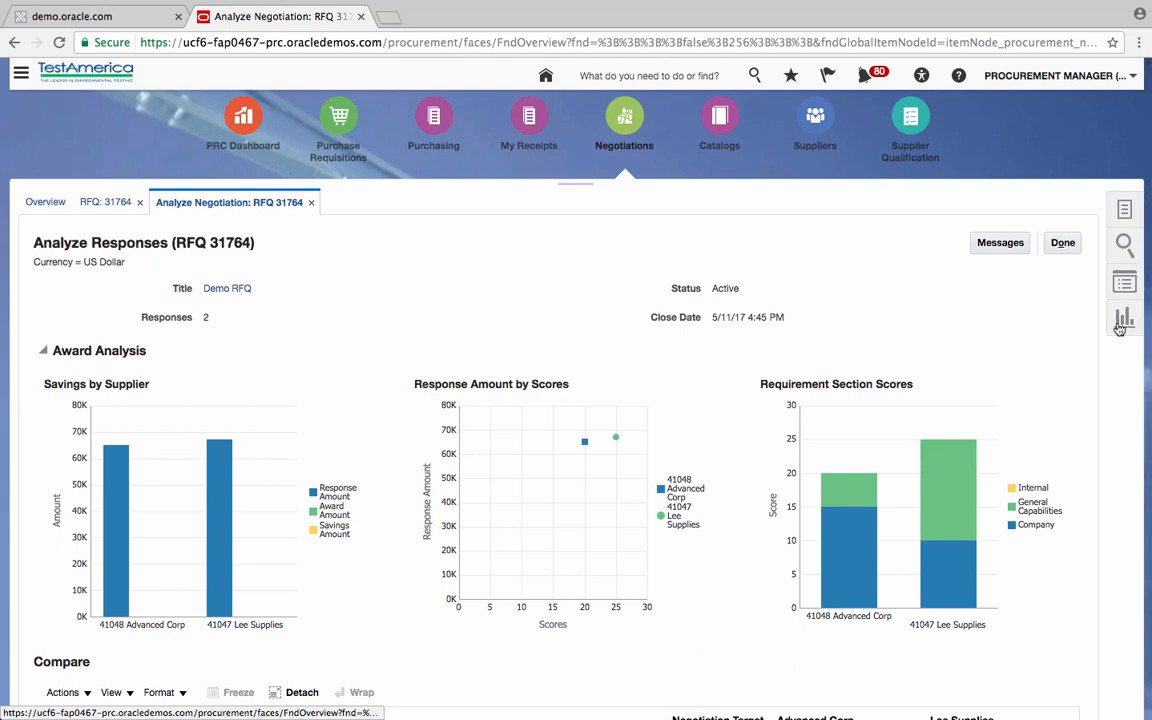
pyautogui.click(1068, 245)
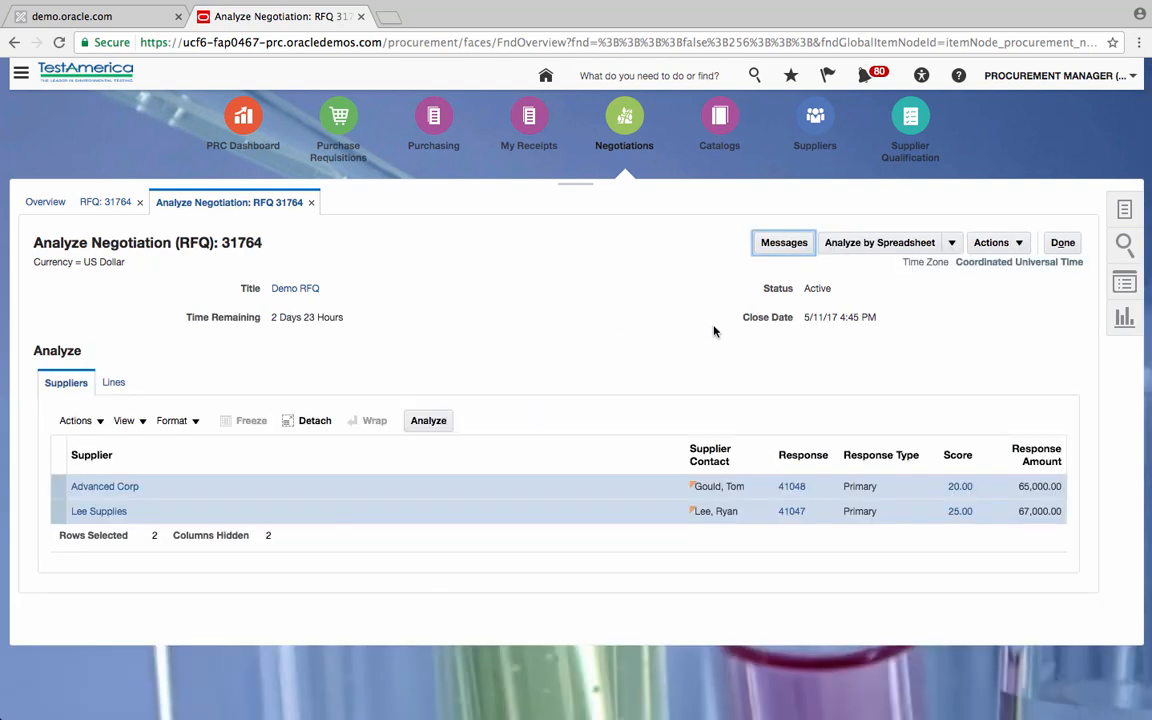
# Export the shortlisted responses as a rich style spreadsheet and open the downloaded Negotiation31764-Award.xml file
pyautogui.click(951, 243)
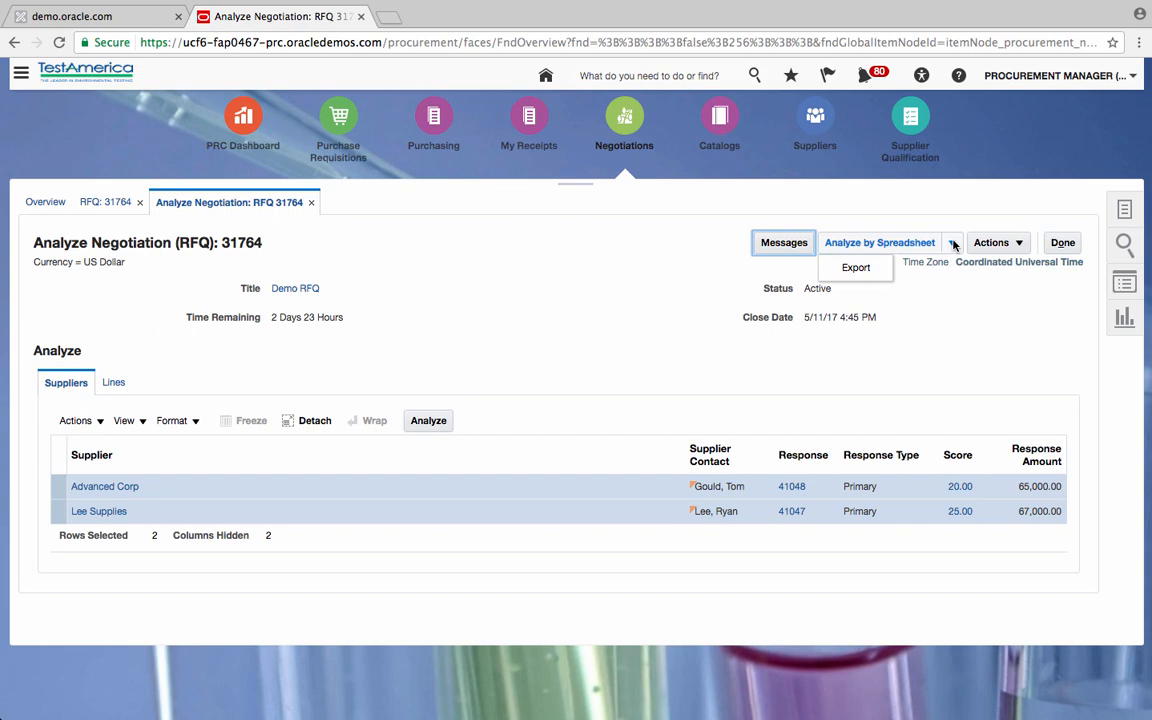
pyautogui.click(862, 271)
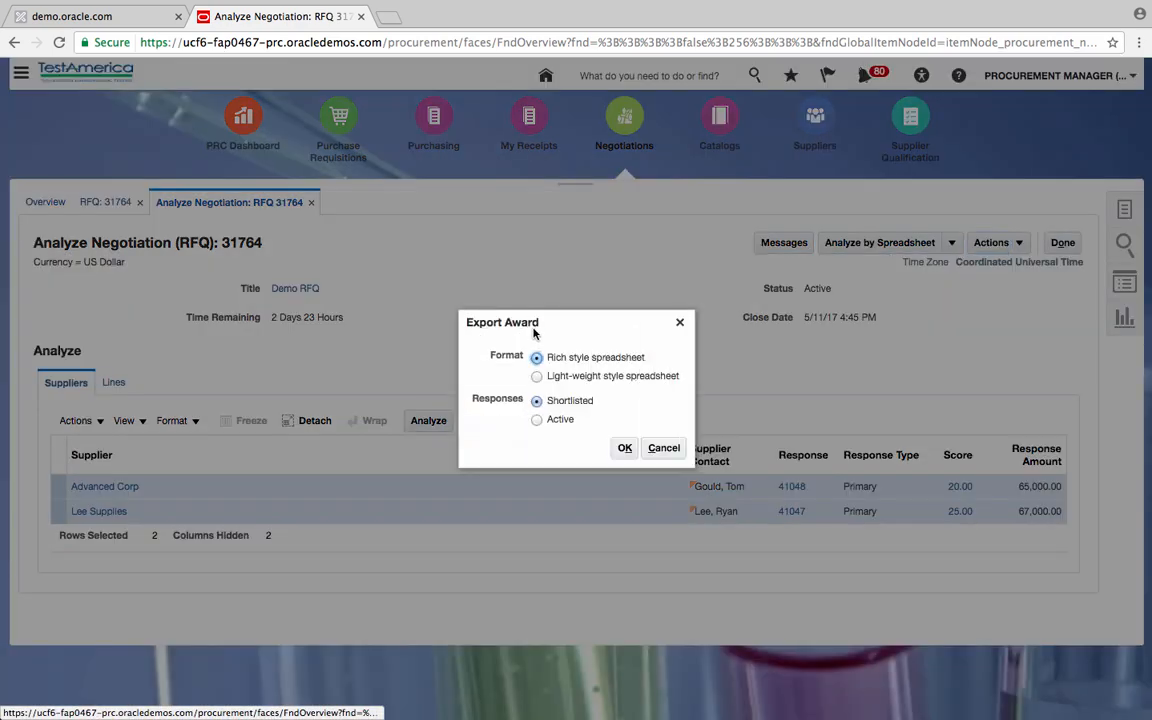
pyautogui.click(624, 448)
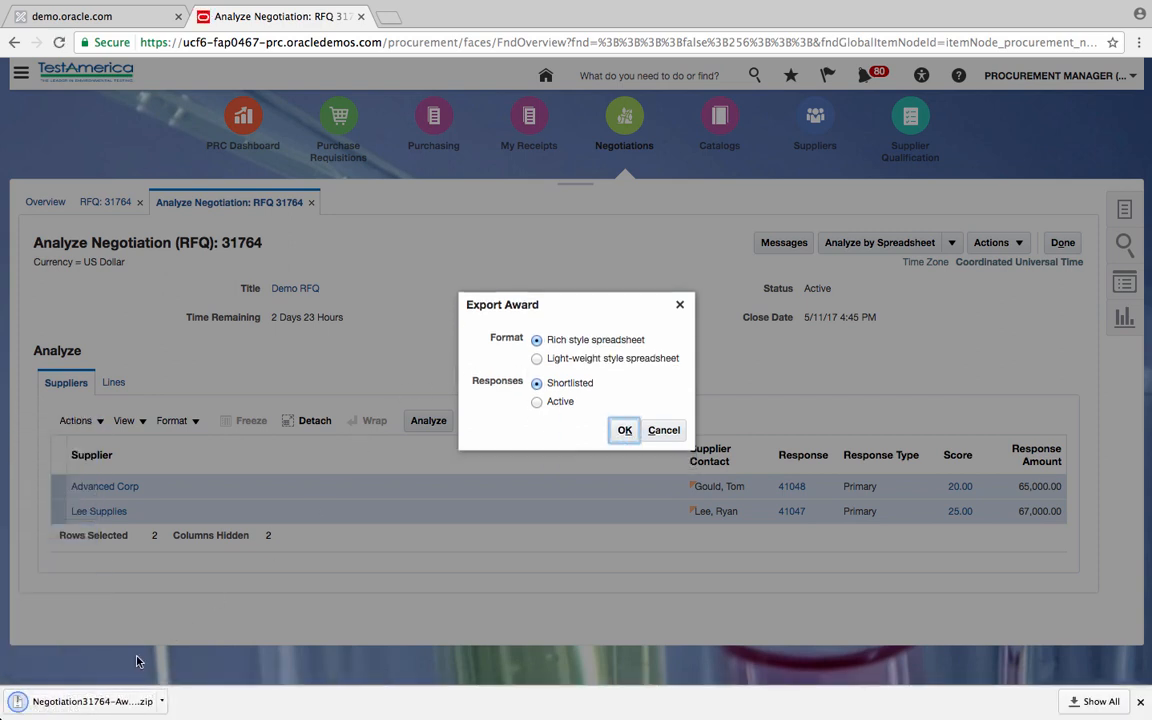
pyautogui.click(93, 703)
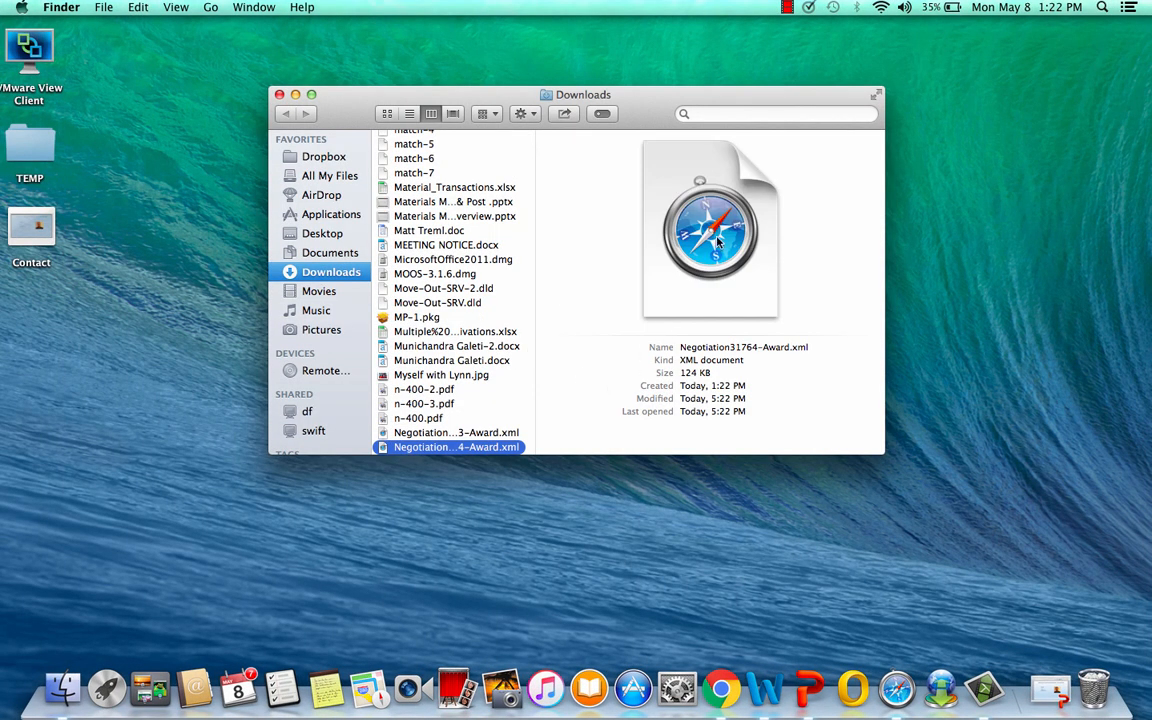
pyautogui.doubleClick(708, 243)
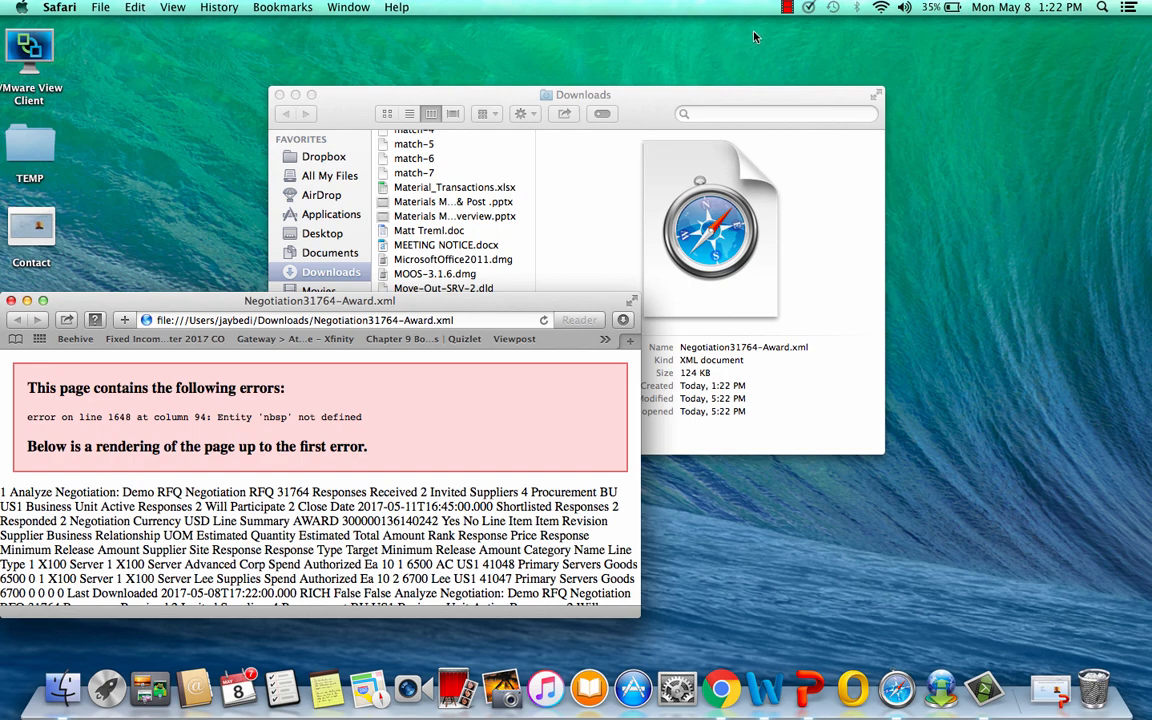
pyautogui.click(787, 7)
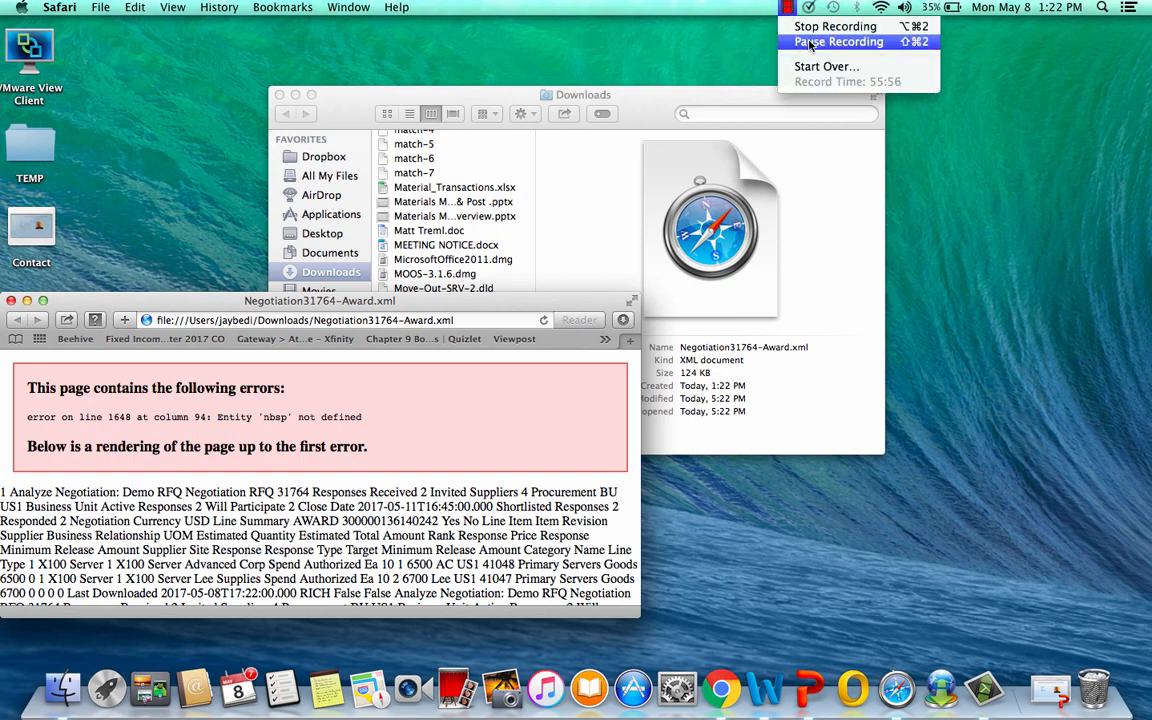
pyautogui.click(838, 42)
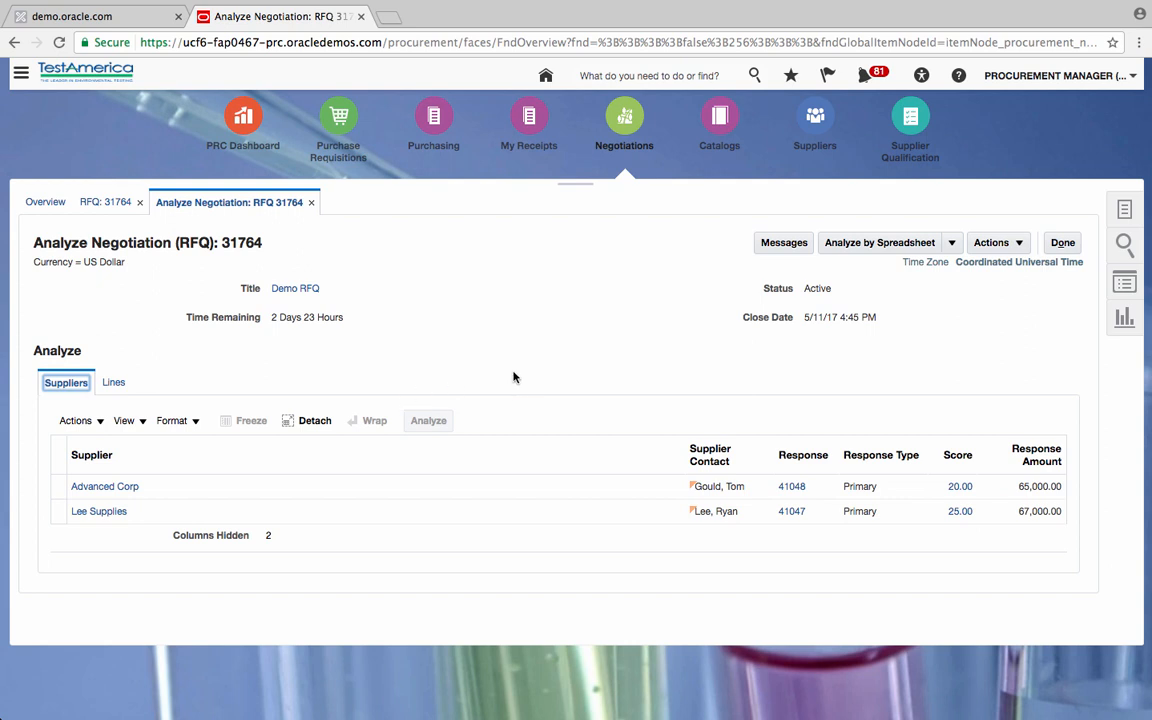
# Finish the negotiation analysis, return to the Negotiations overview, and reopen RFQ 31764 from the recent activity
pyautogui.click(1066, 248)
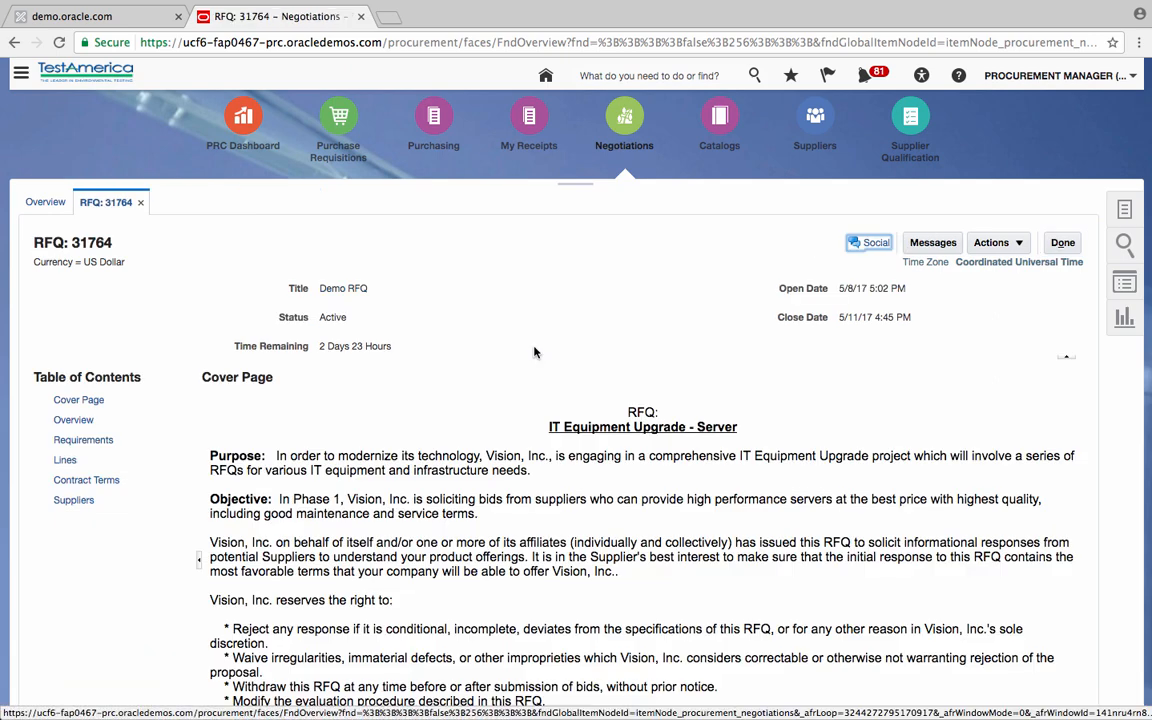
pyautogui.click(1066, 246)
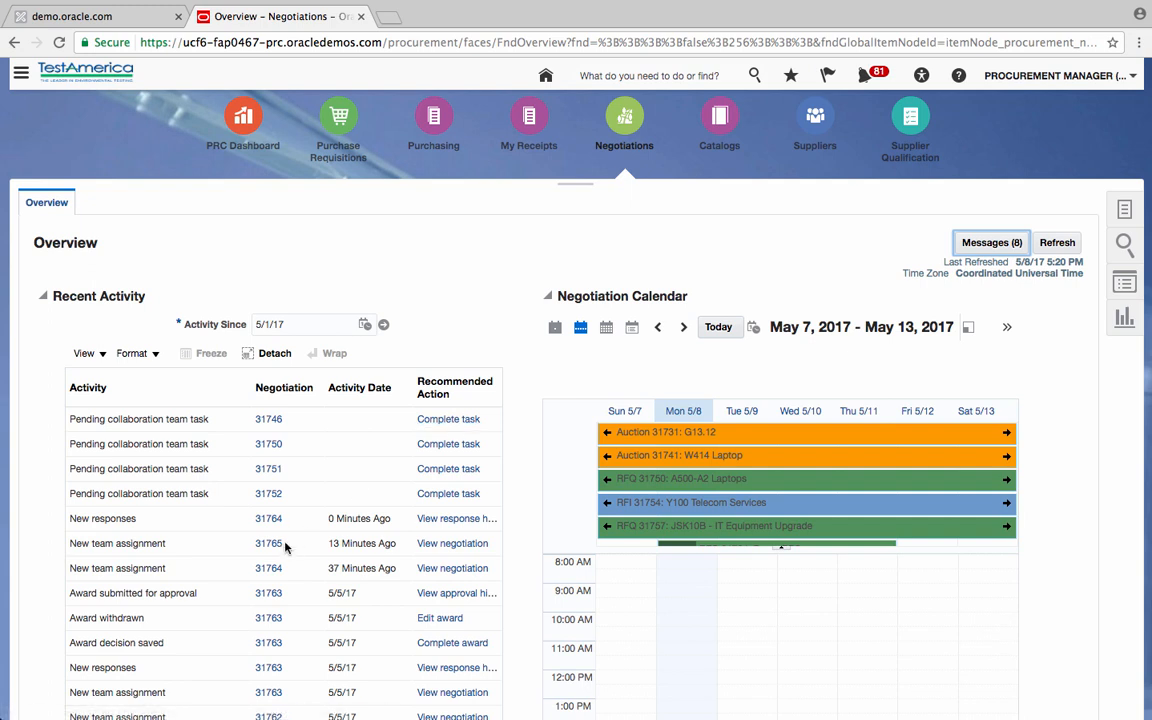
pyautogui.click(268, 568)
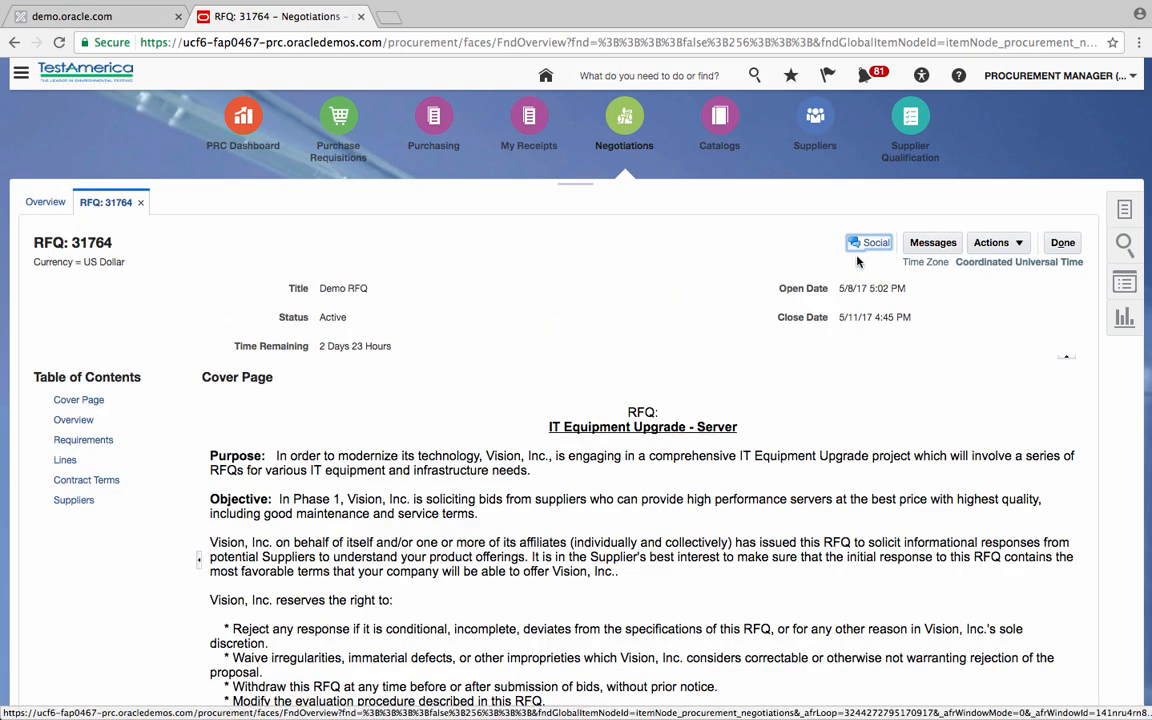
# Close RFQ 31764 immediately, without a note to suppliers, and acknowledge the confirmation
pyautogui.click(1019, 245)
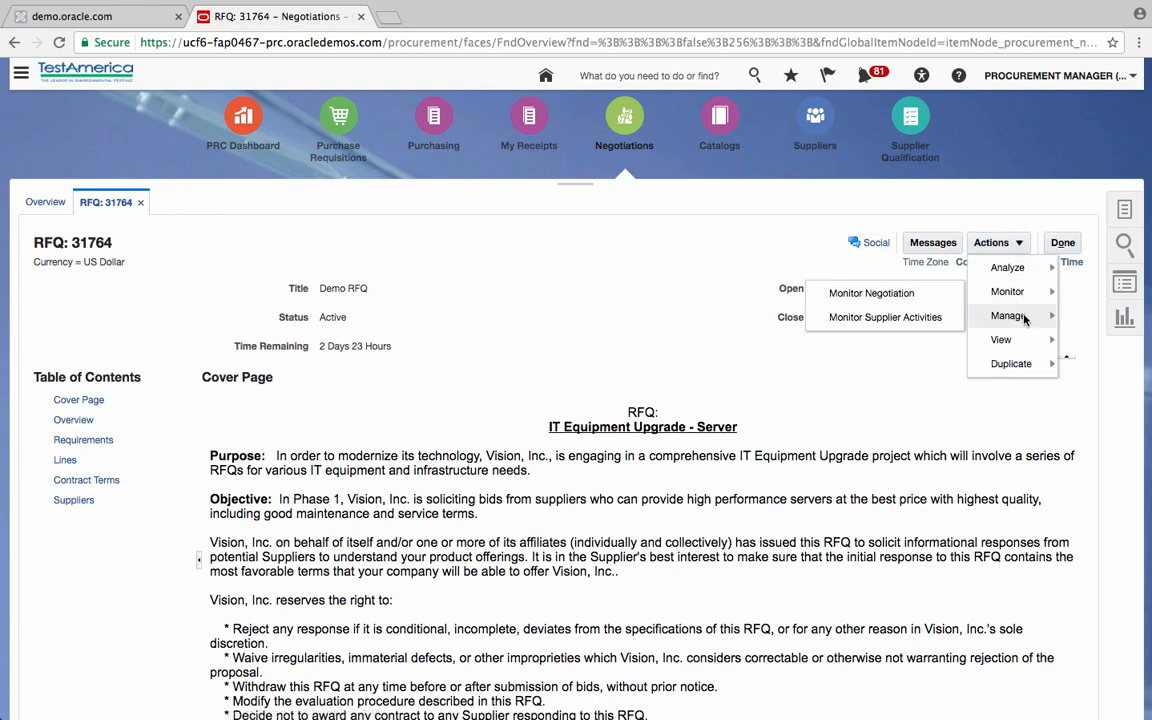
pyautogui.moveTo(1024, 319)
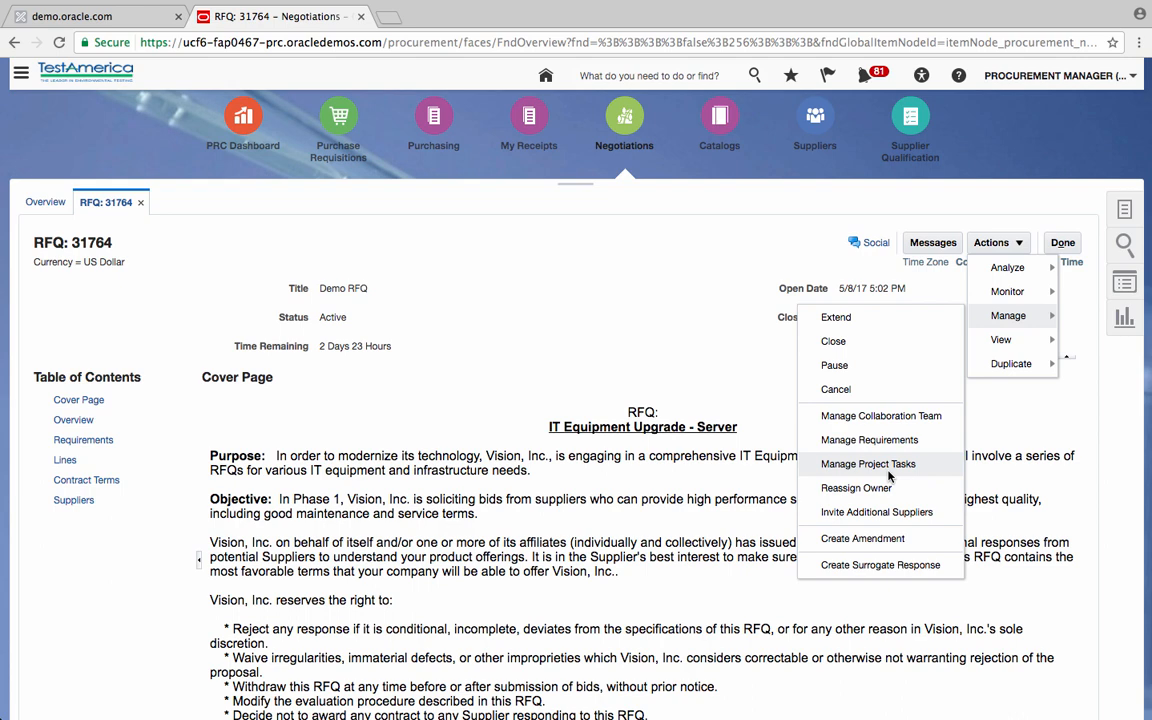
pyautogui.click(850, 343)
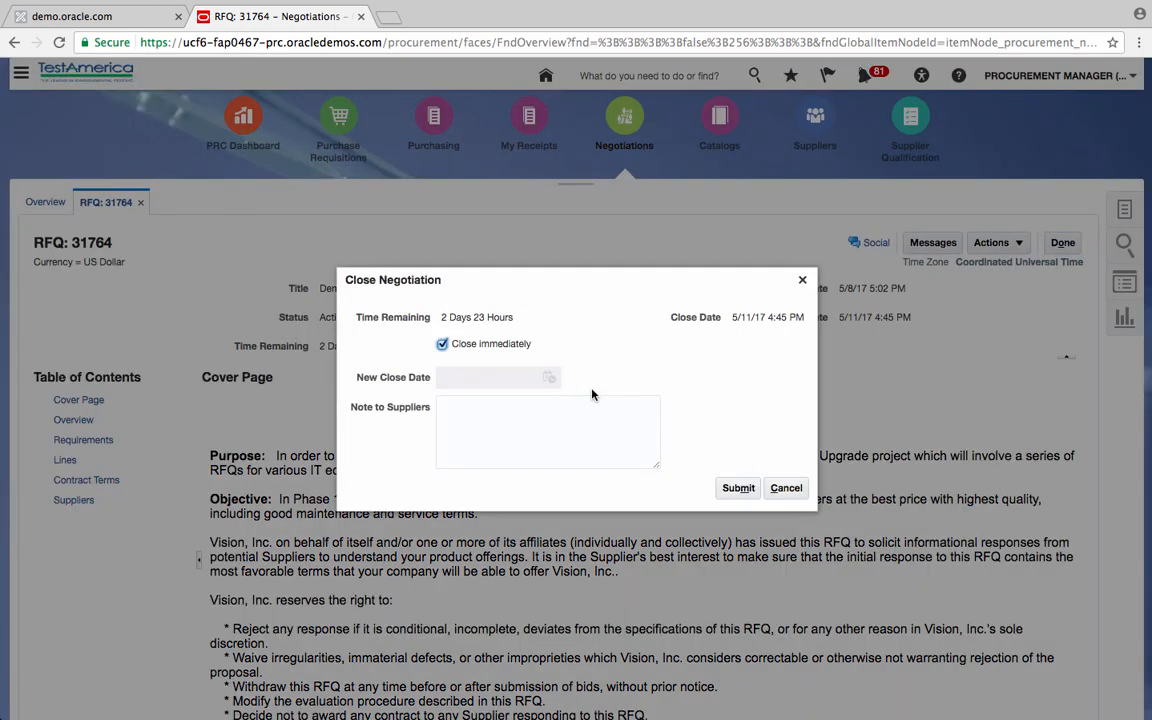
pyautogui.click(738, 488)
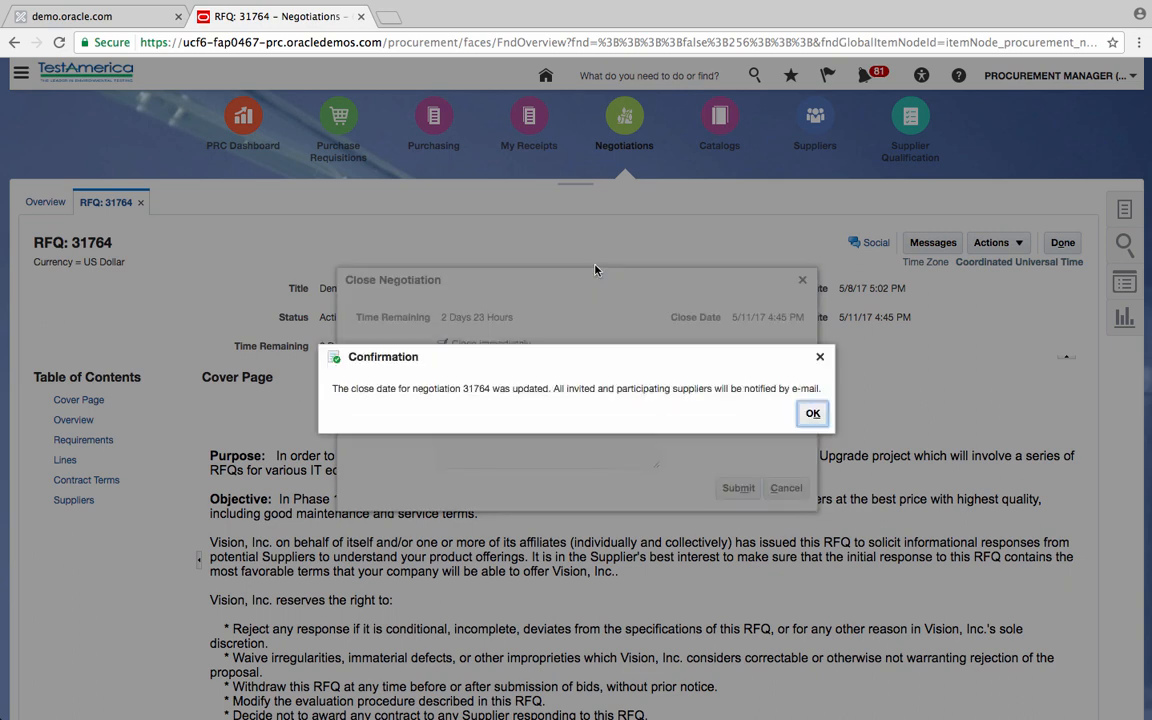
pyautogui.click(812, 413)
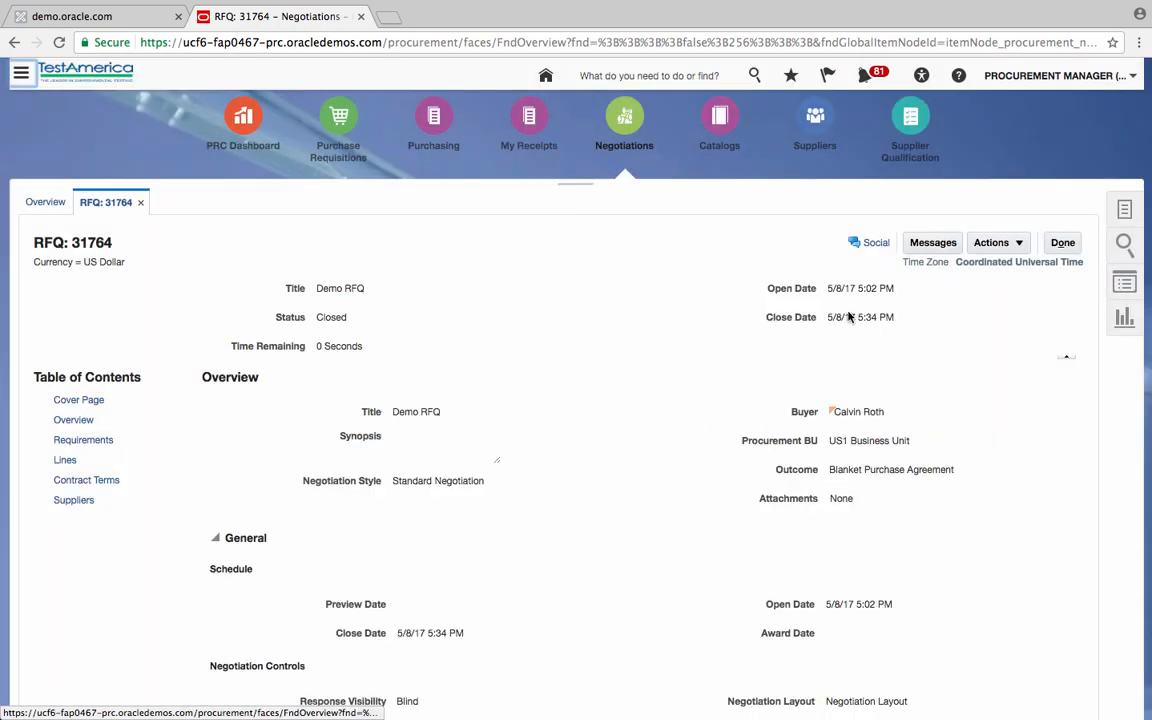
# Start awarding the closed RFQ 31764 by line and bring up the award page for line 1, X100 Server
pyautogui.click(1018, 243)
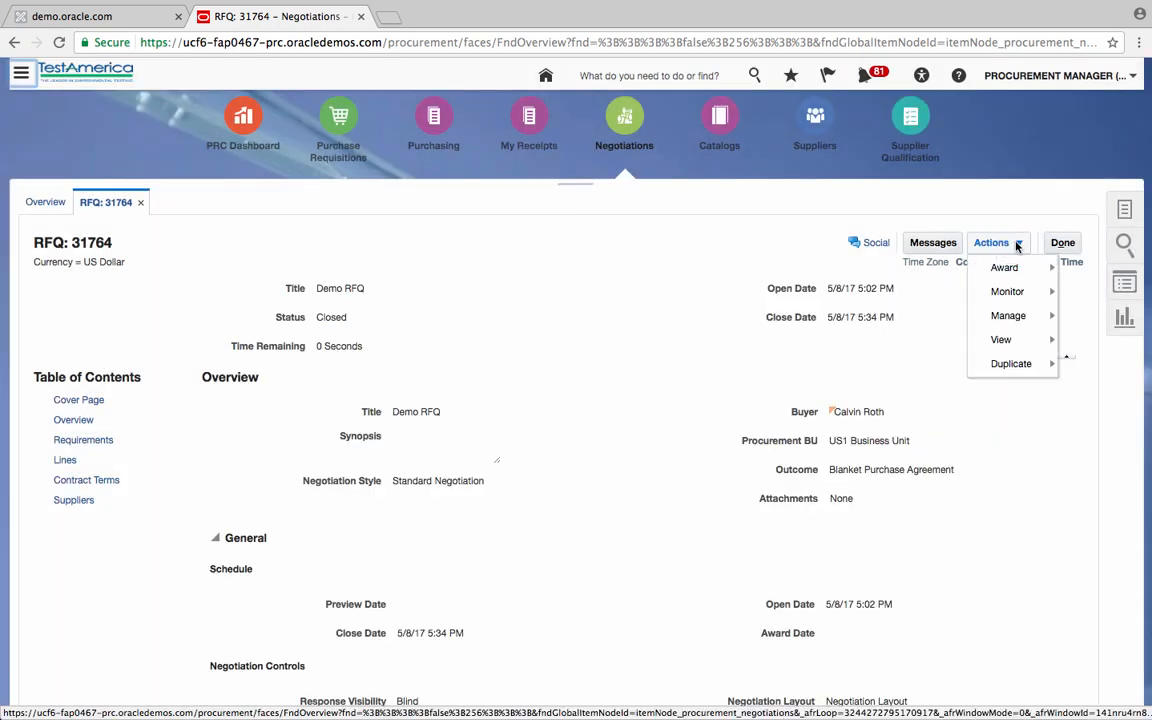
pyautogui.moveTo(1024, 270)
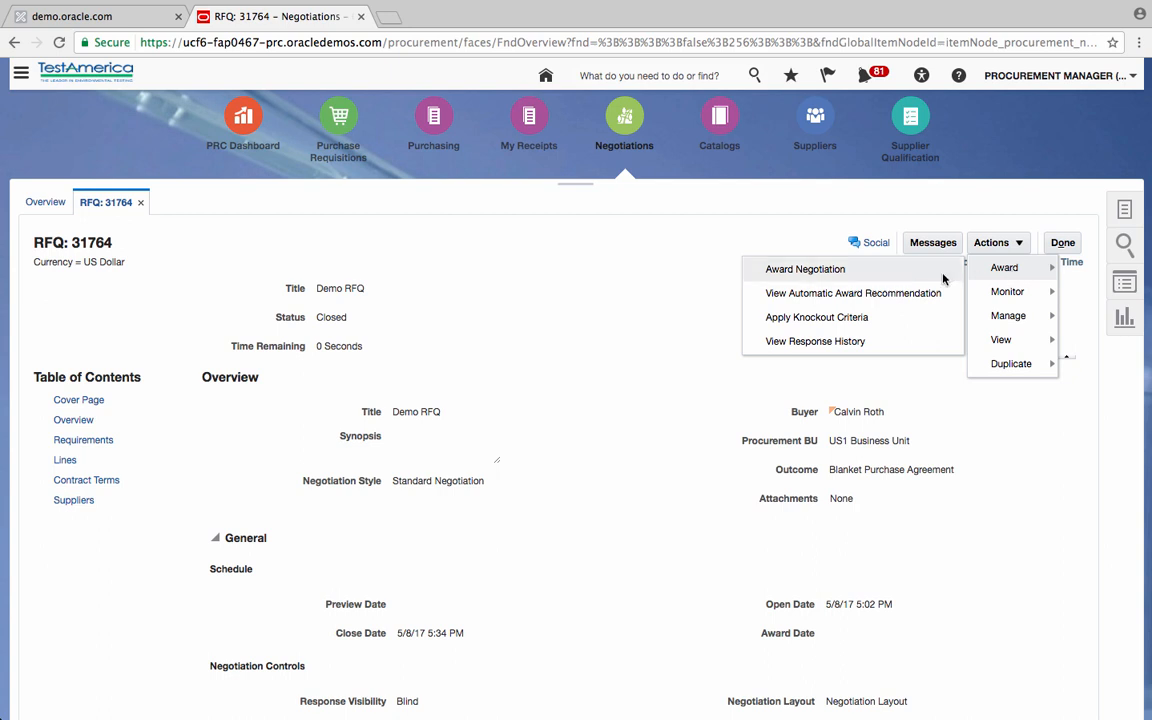
pyautogui.click(826, 271)
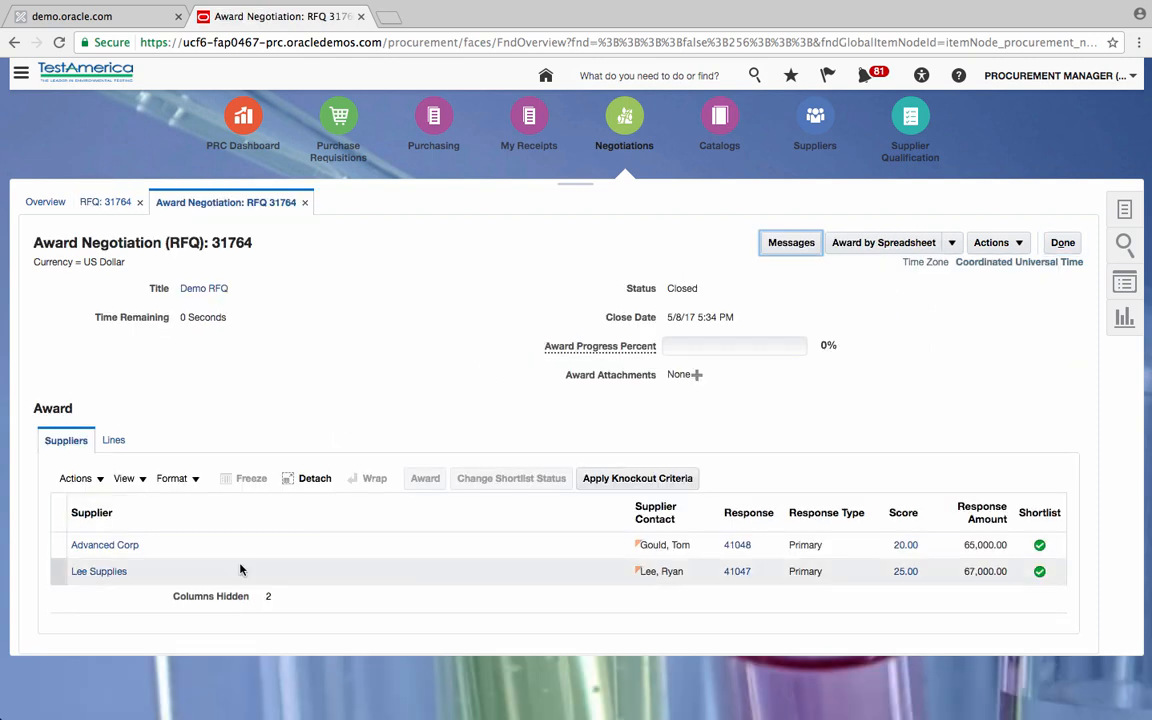
pyautogui.click(113, 443)
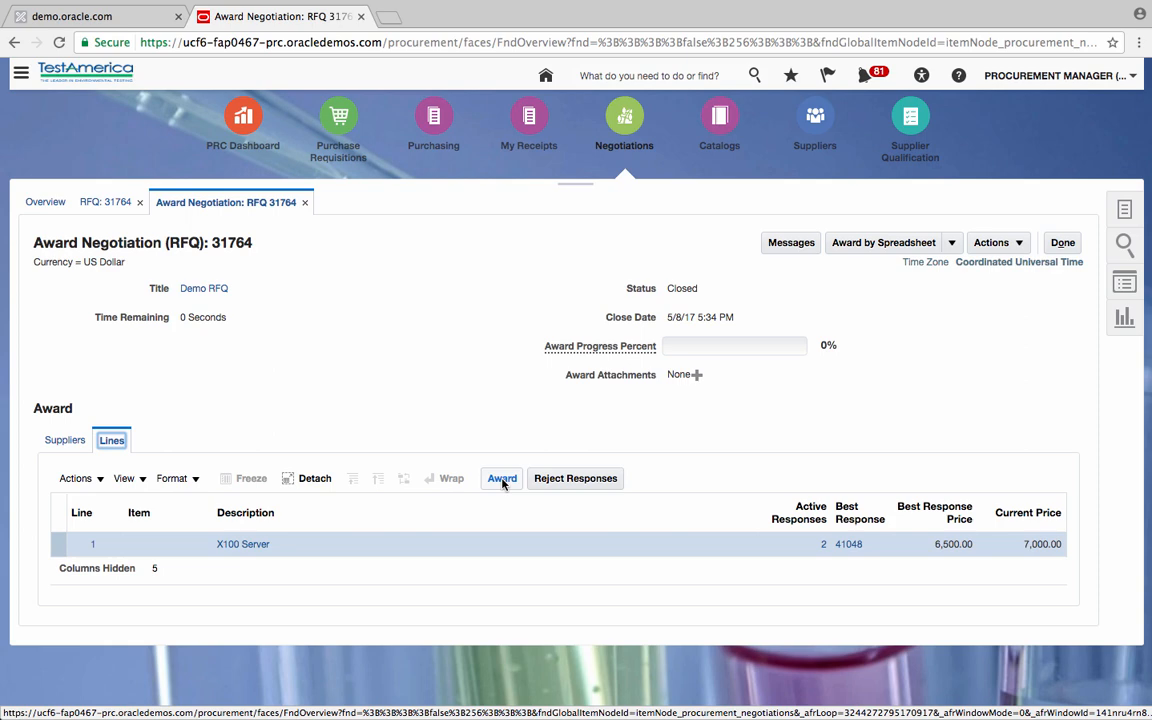
pyautogui.click(502, 480)
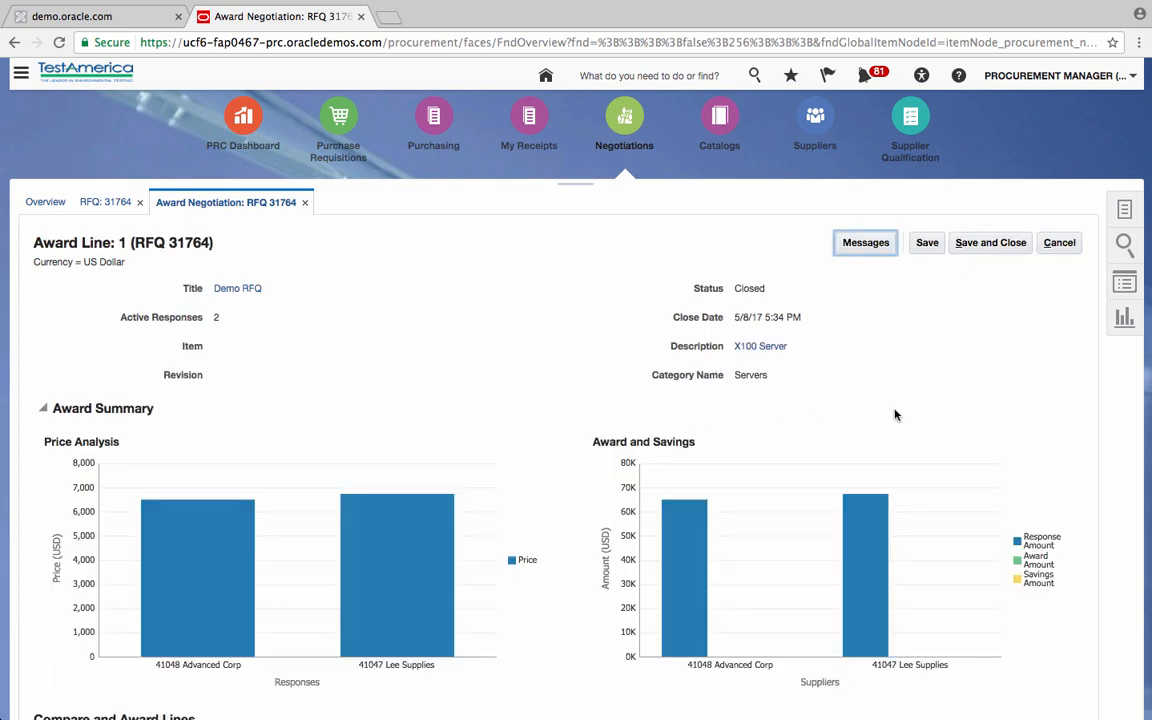
# Select Advanced Corp as the award decision for the X100 Server line and check the line's response, pricing and notes sections
pyautogui.scroll(-1, 1111, 430)
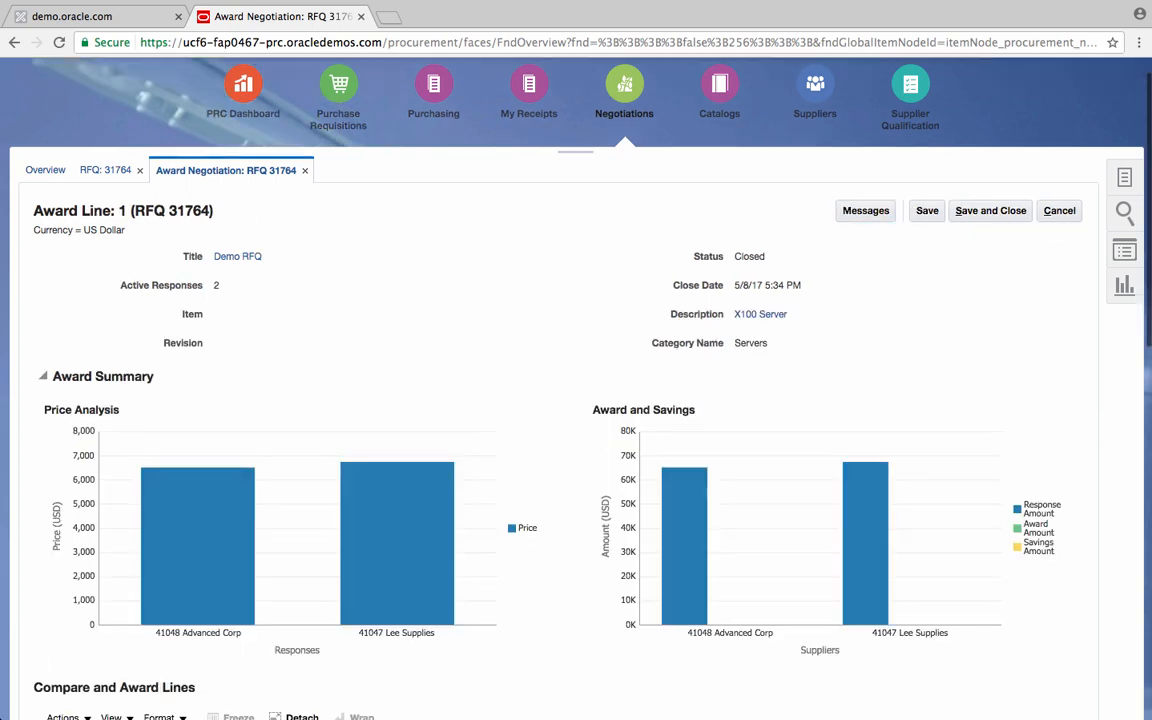
pyautogui.scroll(-5, 576, 390)
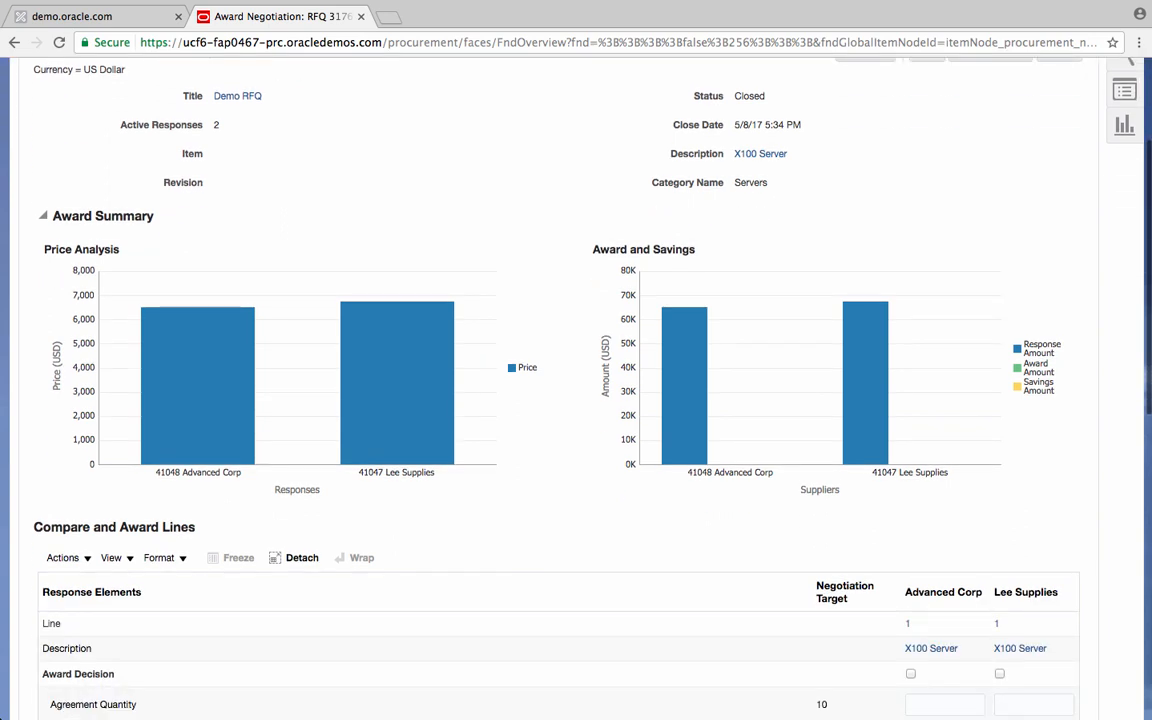
pyautogui.scroll(-6, 576, 390)
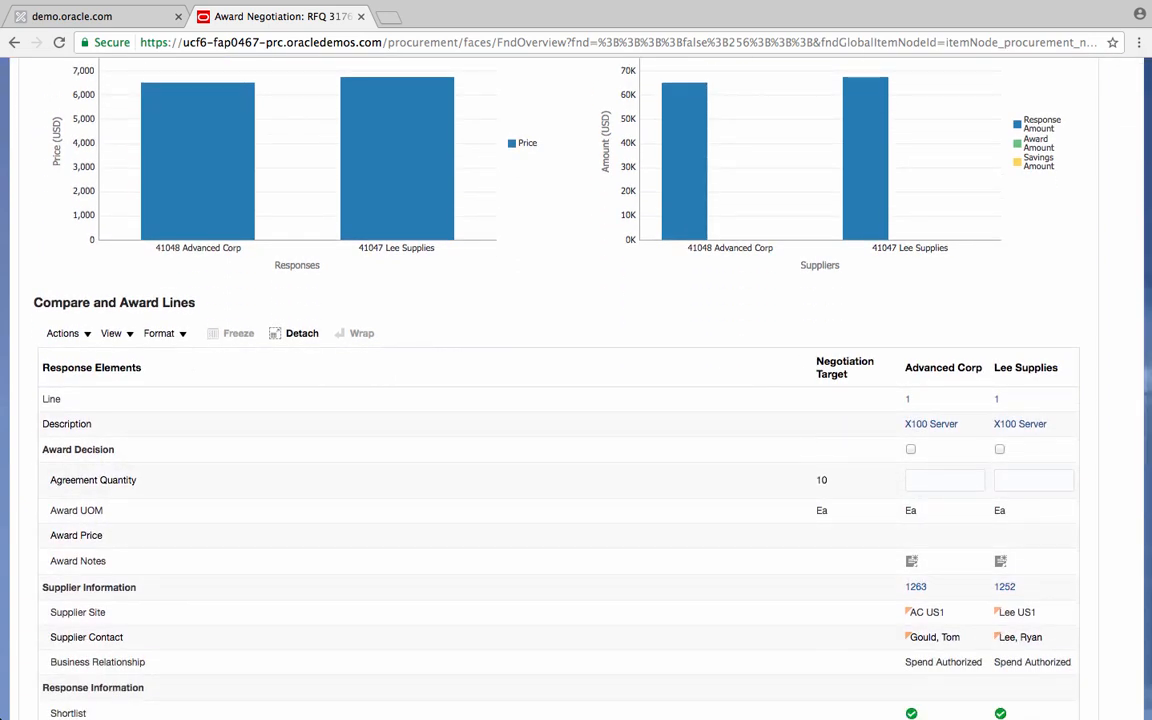
pyautogui.scroll(-4, 840, 385)
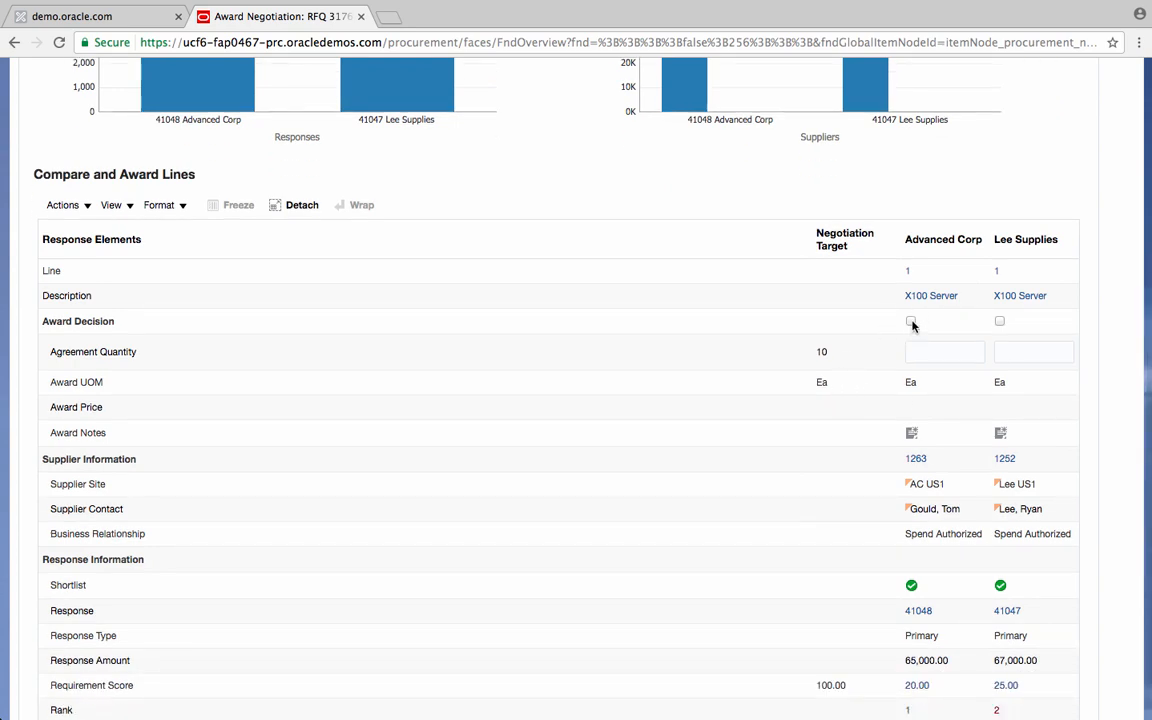
pyautogui.click(911, 322)
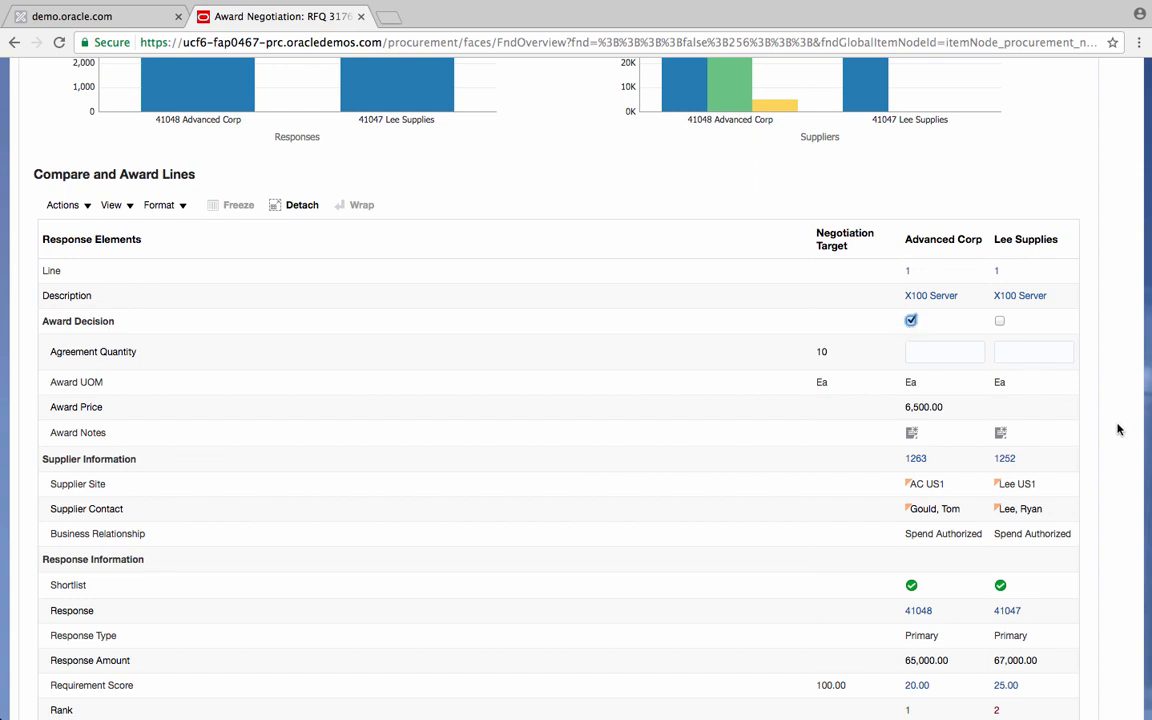
pyautogui.scroll(-4, 1119, 429)
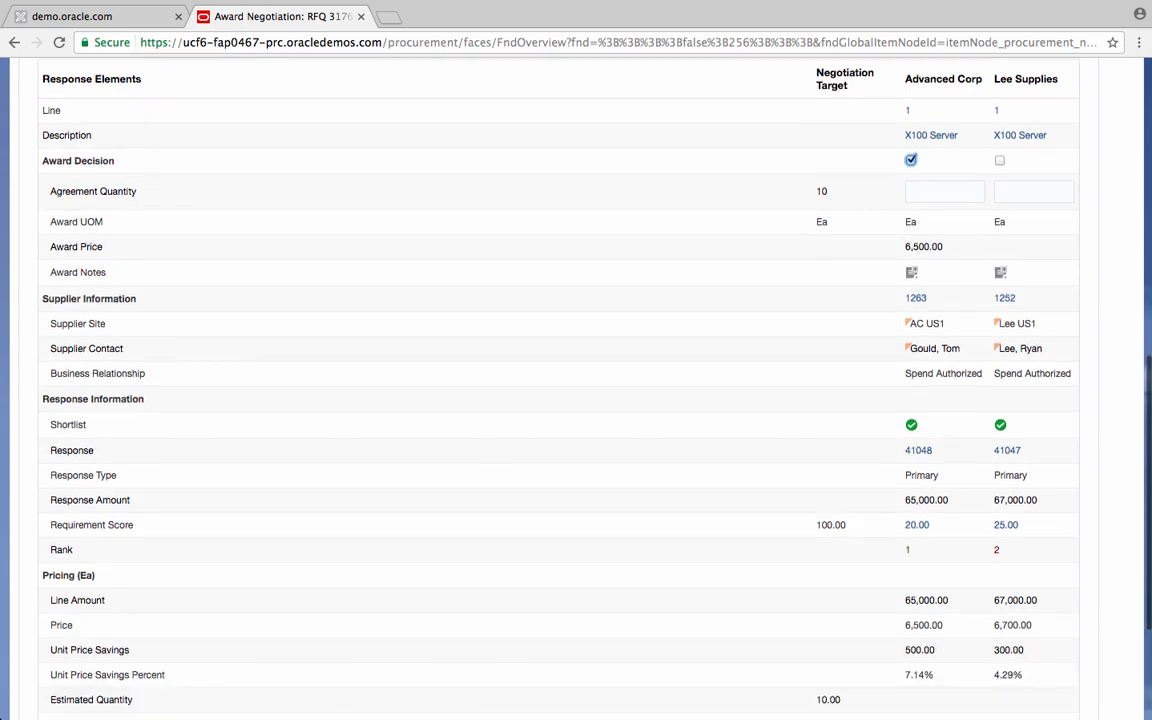
pyautogui.scroll(-4, 1119, 429)
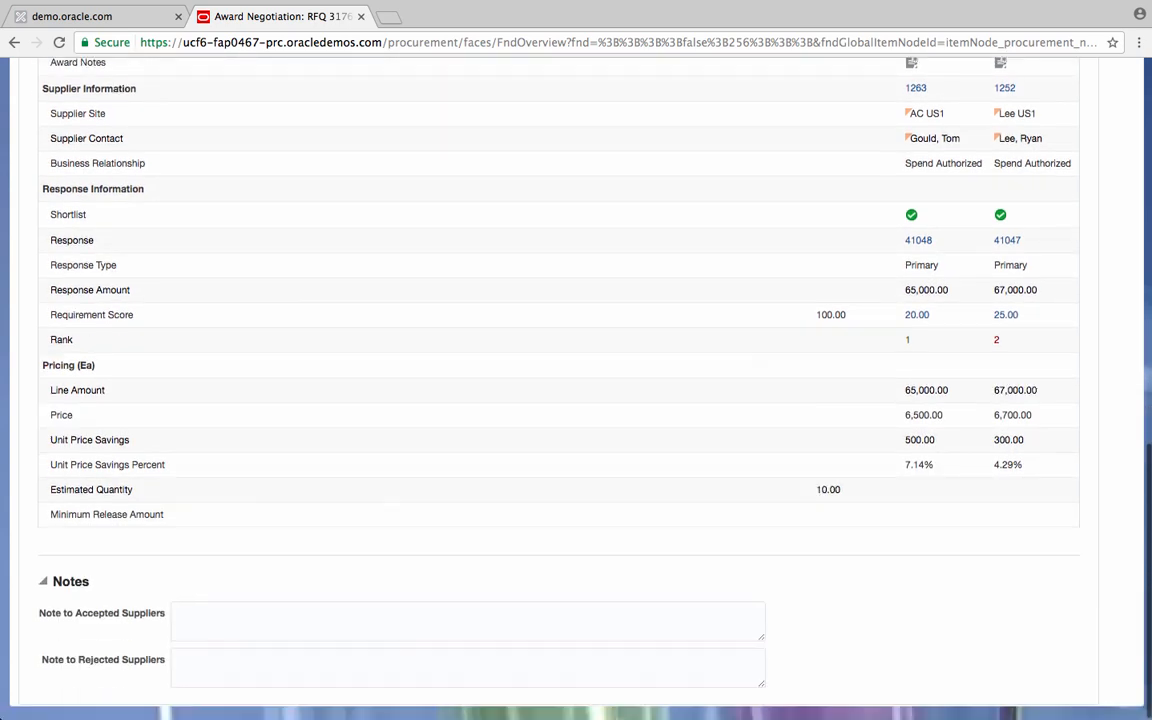
pyautogui.scroll(4, 576, 380)
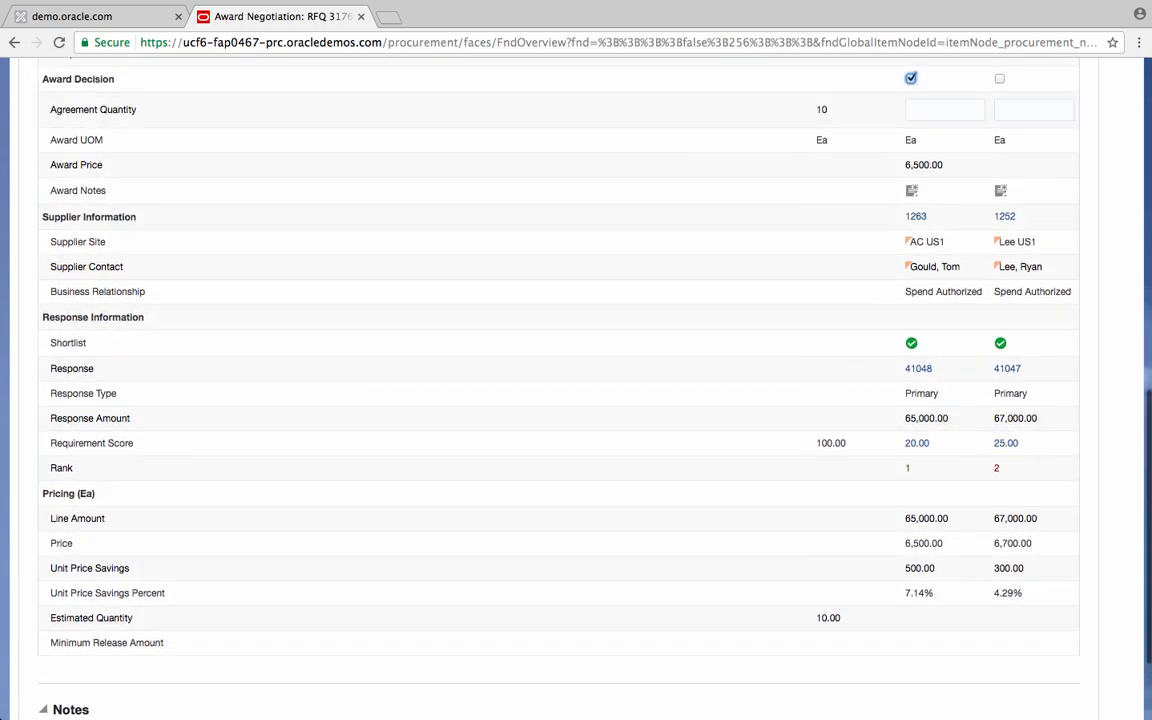
pyautogui.scroll(4, 576, 380)
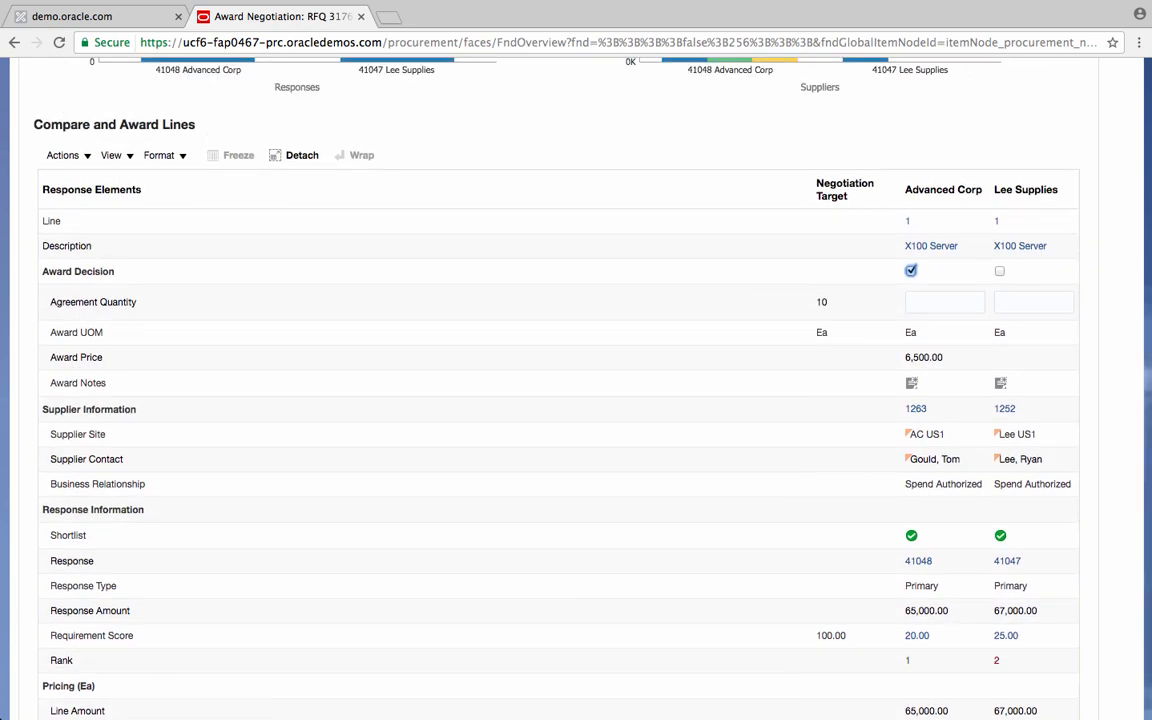
# Save and close the line 1 award to Advanced Corp on RFQ 31764 and acknowledge the confirmation
pyautogui.scroll(3, 576, 380)
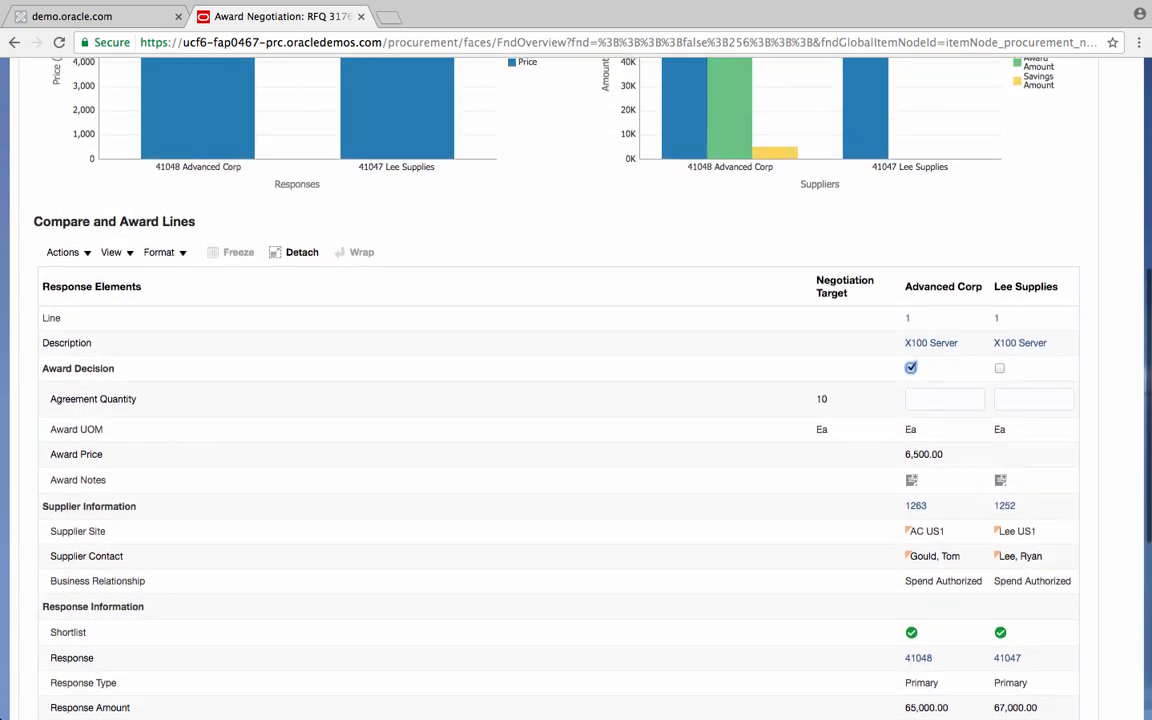
pyautogui.scroll(6, 576, 380)
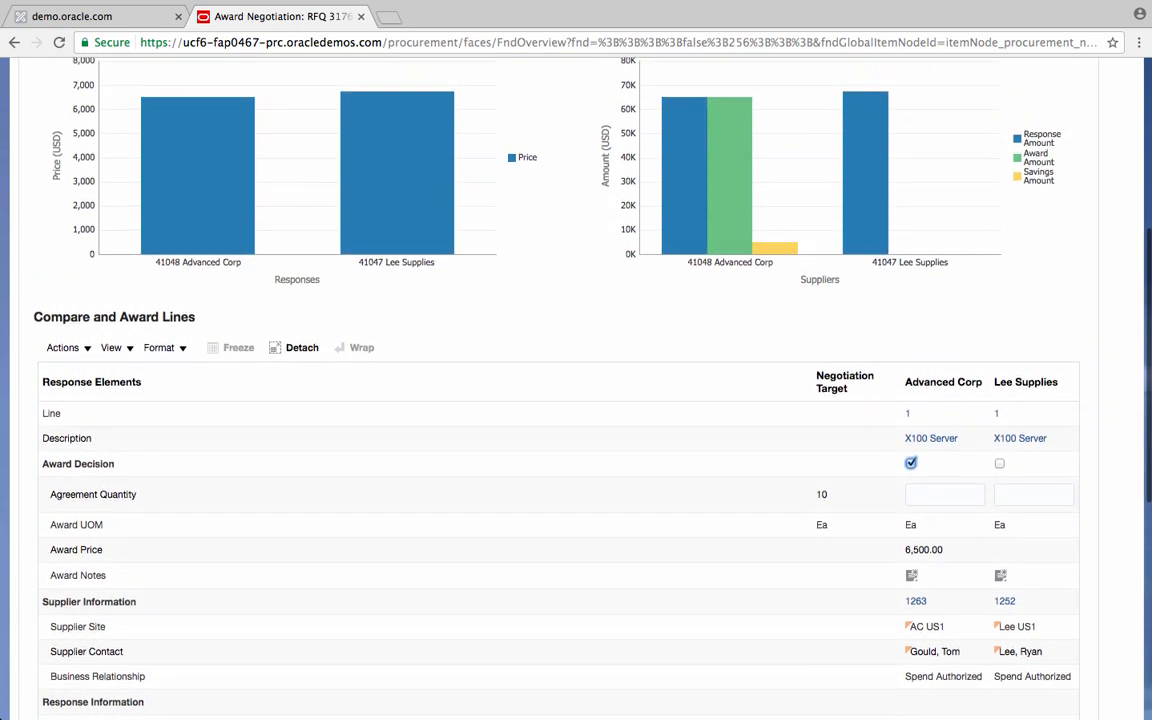
pyautogui.scroll(4, 576, 380)
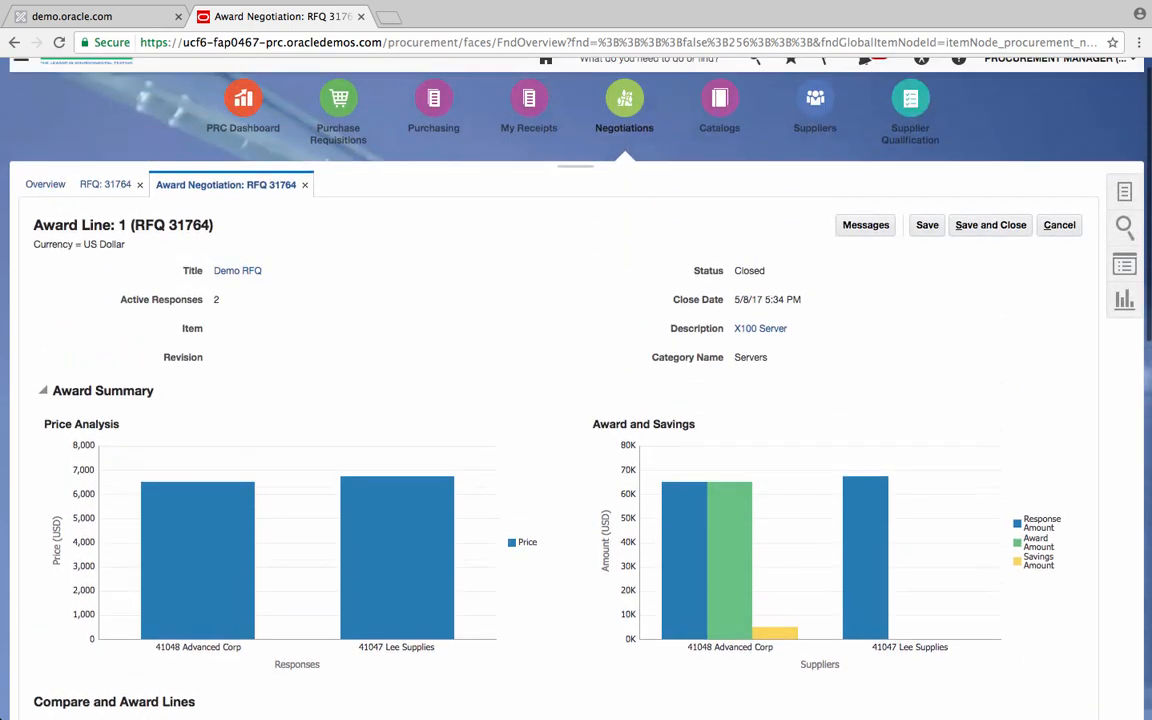
pyautogui.click(990, 226)
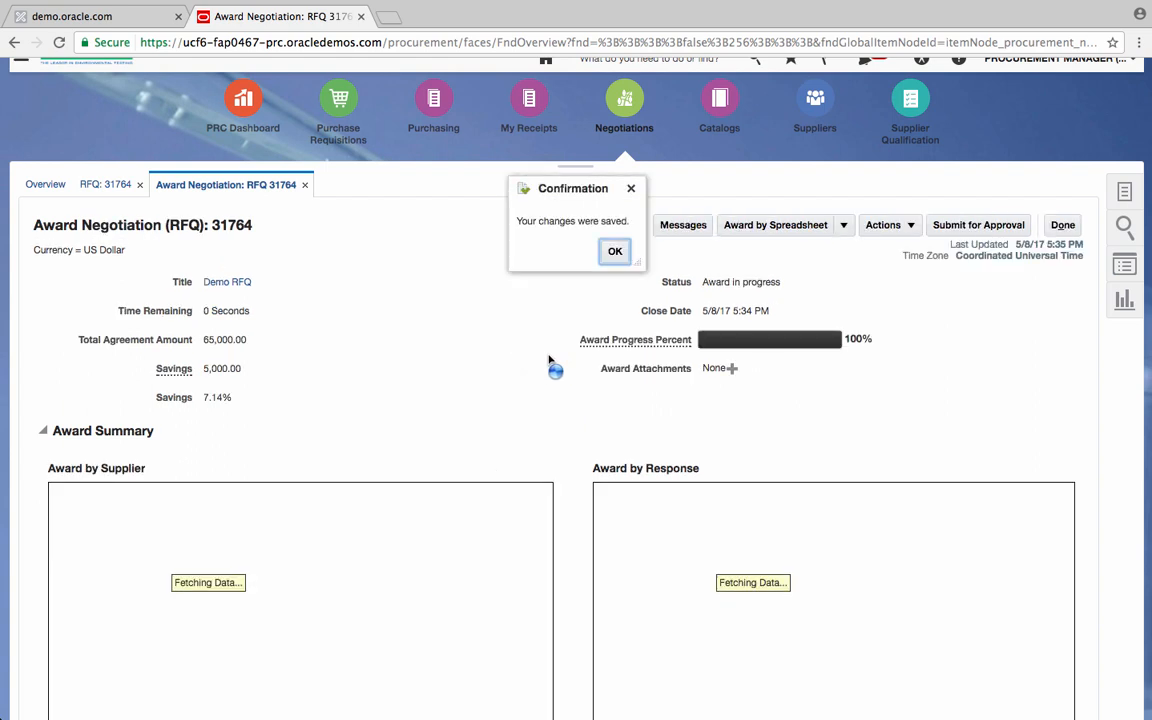
pyautogui.click(614, 251)
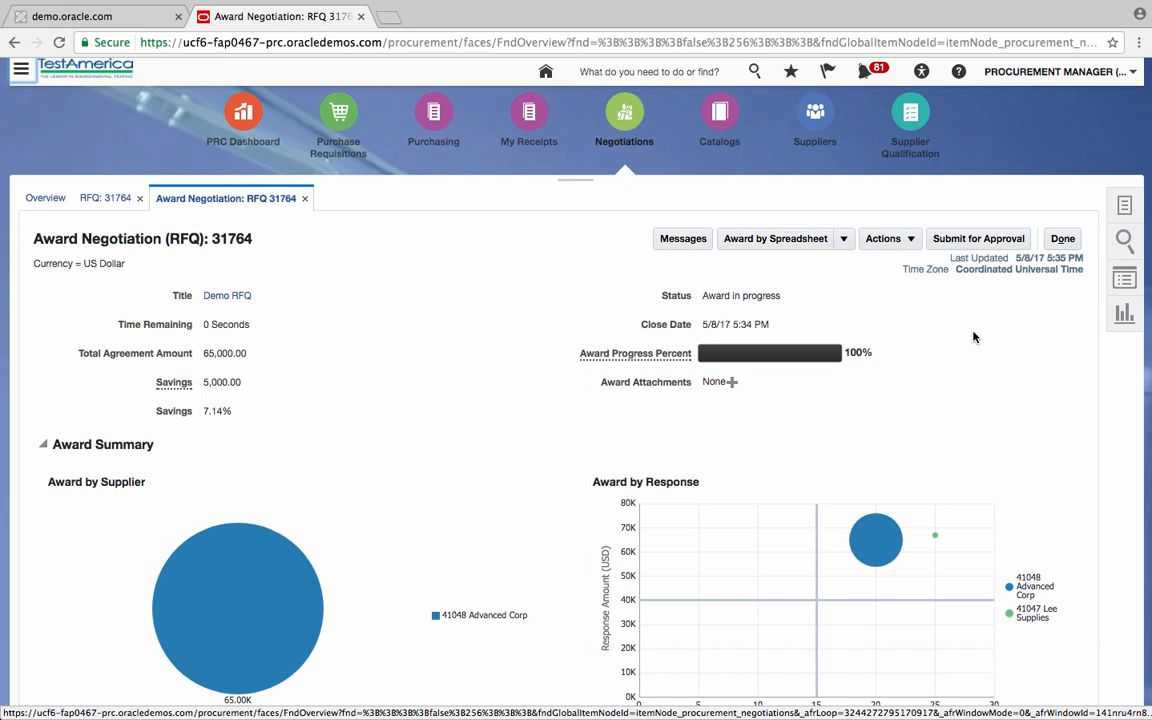
# Submit the award decision for RFQ 31764 for approval, acknowledge the confirmation, and return to the Negotiations overview
pyautogui.click(978, 238)
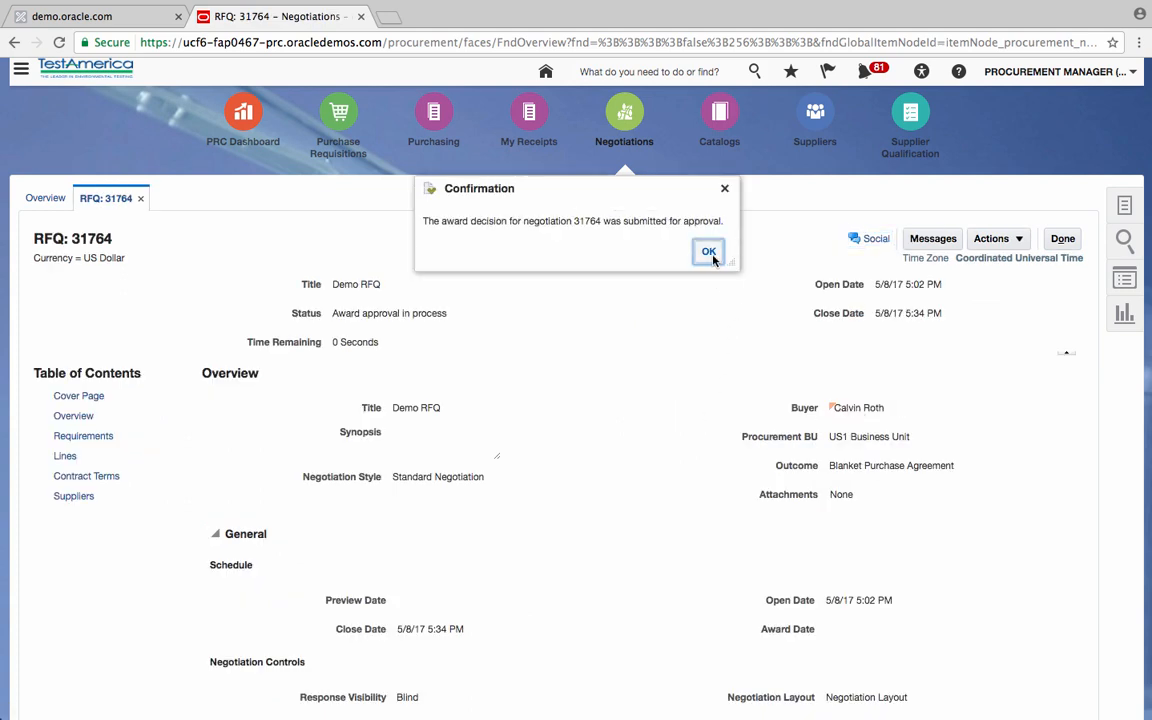
pyautogui.click(709, 252)
pyautogui.click(1060, 241)
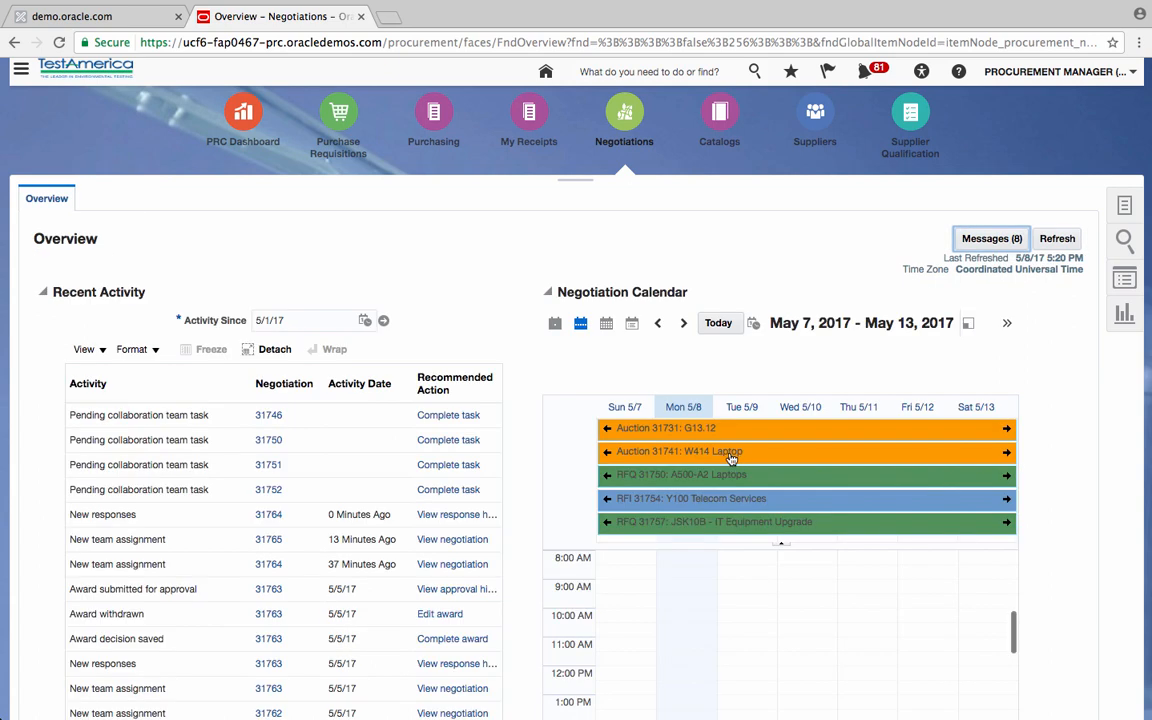
pyautogui.moveTo(732, 457)
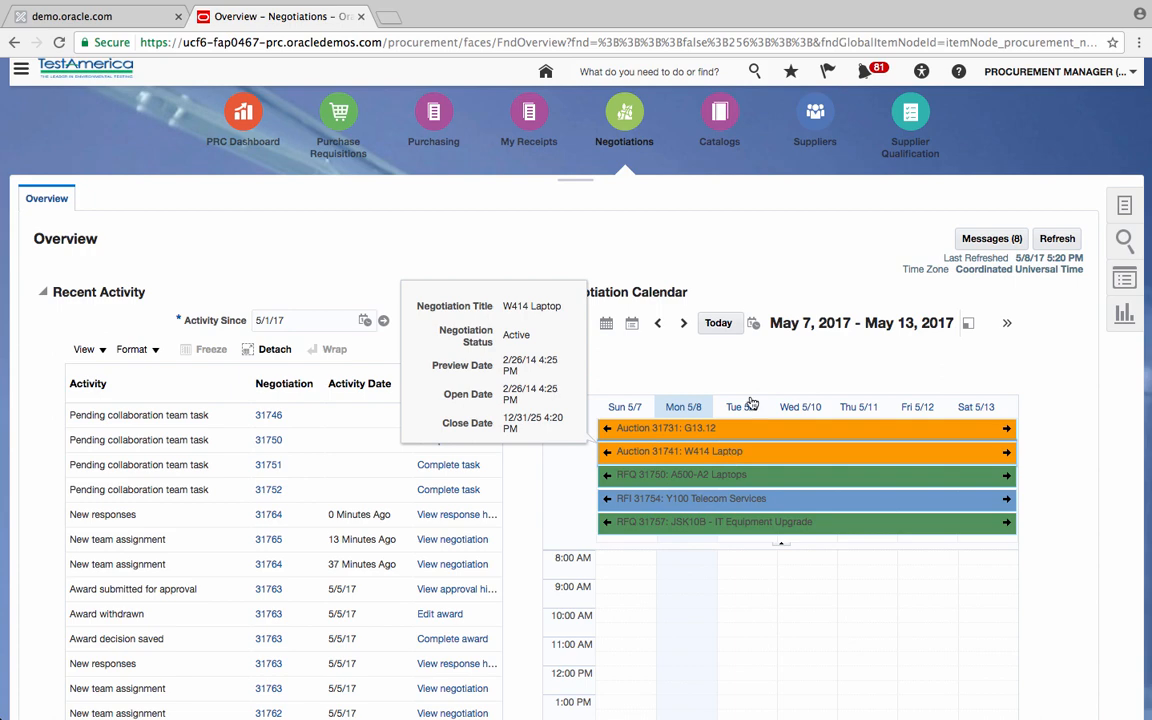
pyautogui.moveTo(1003, 3)
pyautogui.click(757, 9)
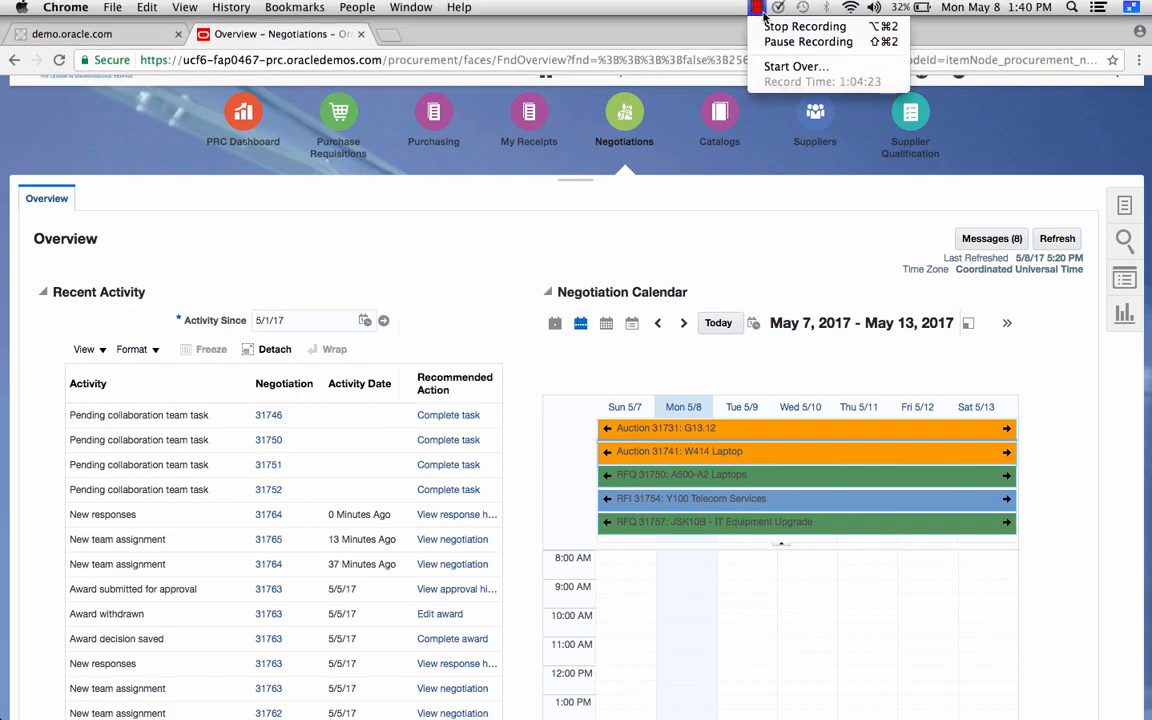